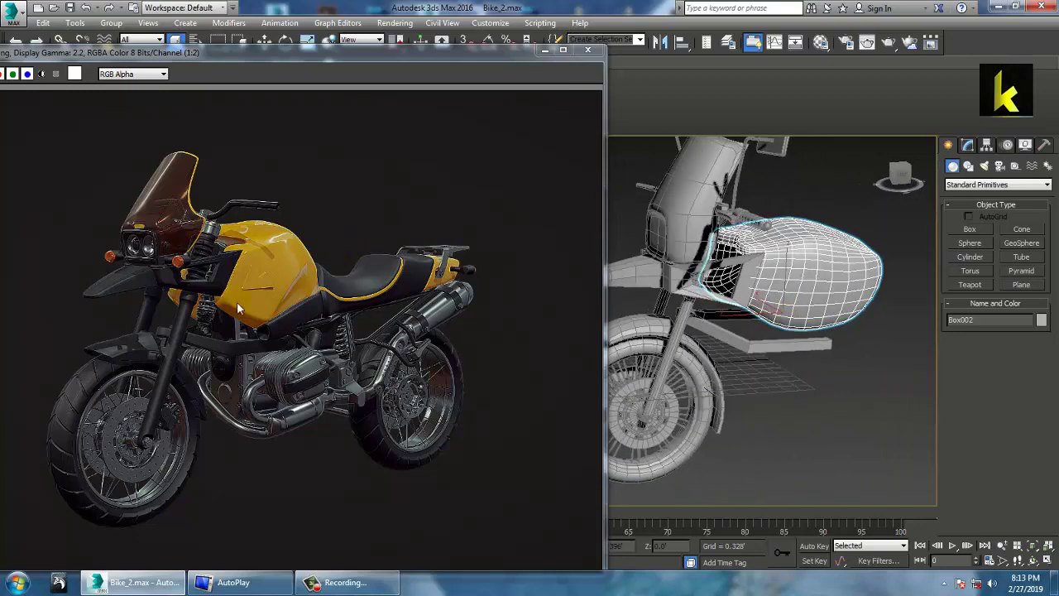
Step: Enlarge the motorcycle reference image around the fuel tank and move its window aside to uncover the viewports
scroll(273, 352, up, 1)
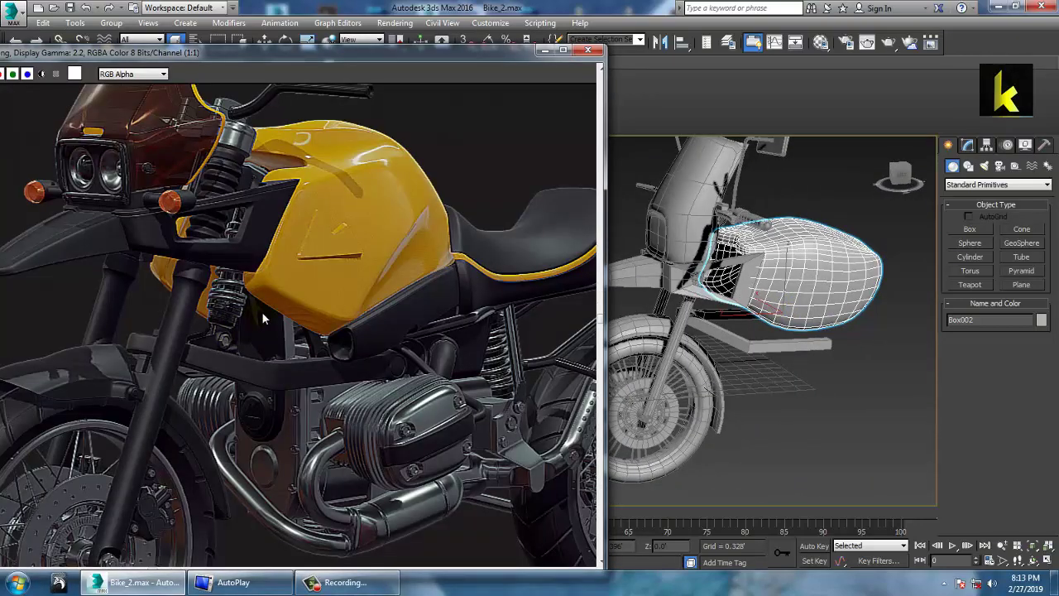
middle_drag(263, 319, 290, 299)
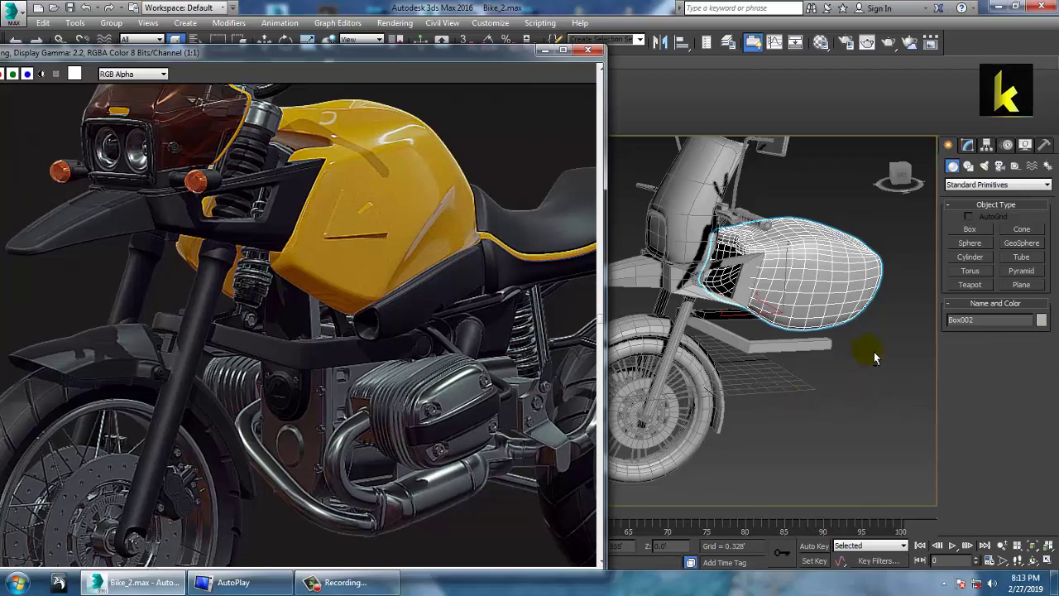
alt+middle_drag(874, 352, 719, 267)
click(801, 286)
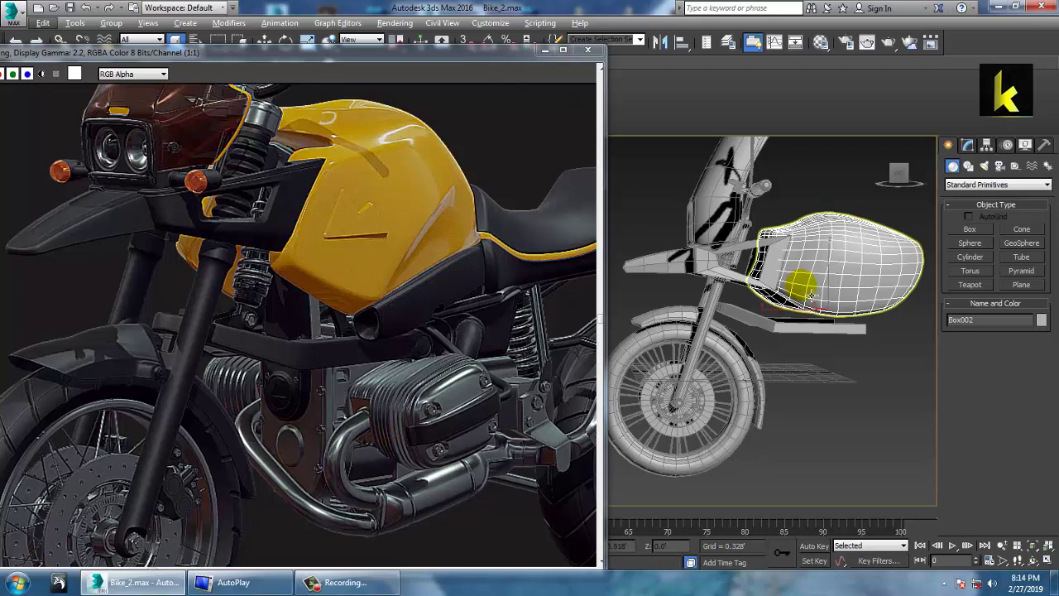
key(alt+w)
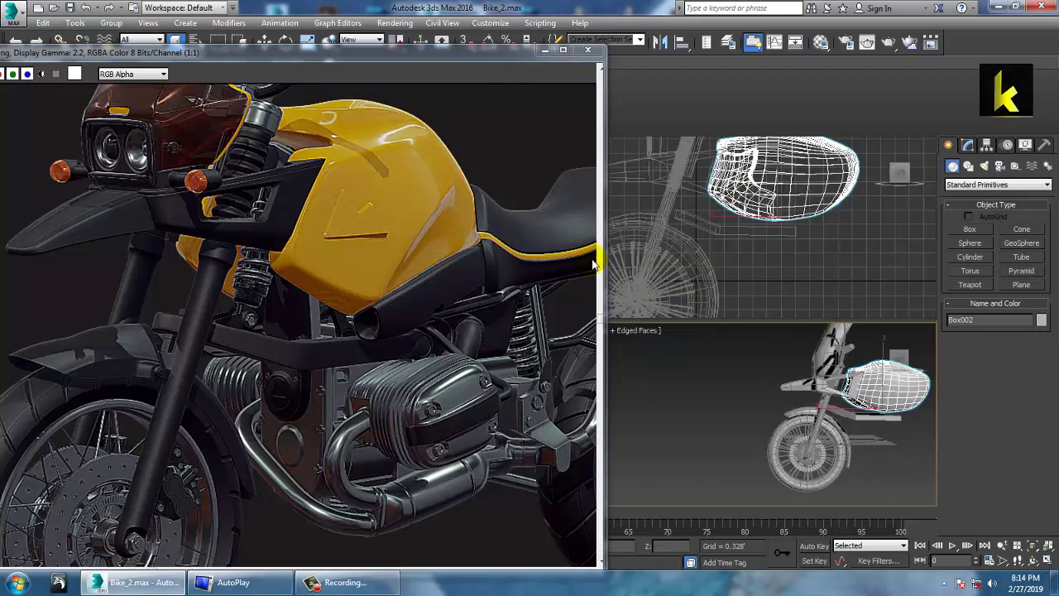
drag(477, 61, 383, 84)
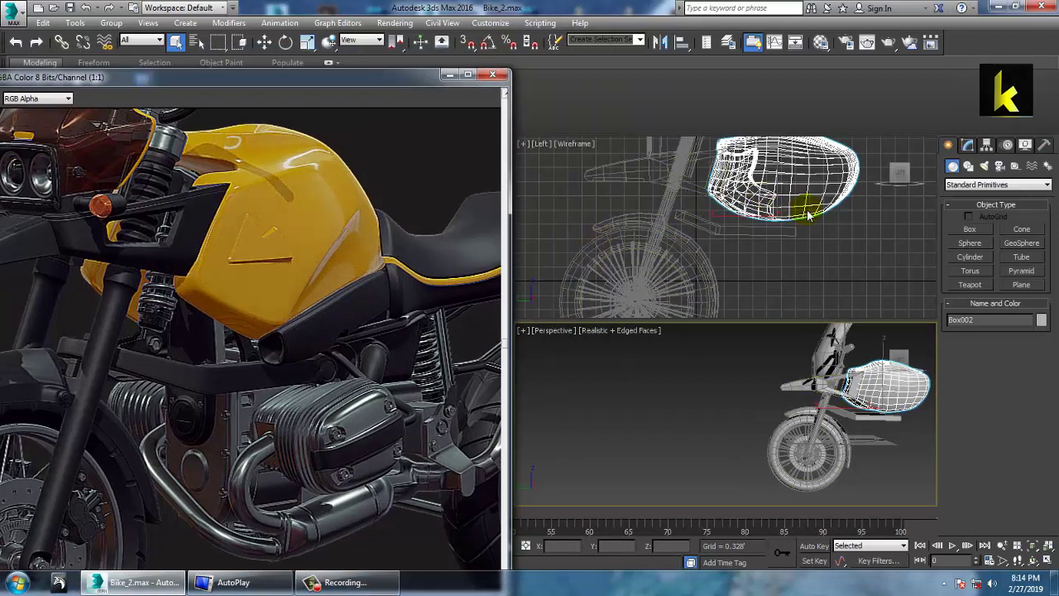
Step: Maximize the Left viewport around the front wheel and fuel tank, and activate the Line spline tool
click(780, 252)
key(alt+w)
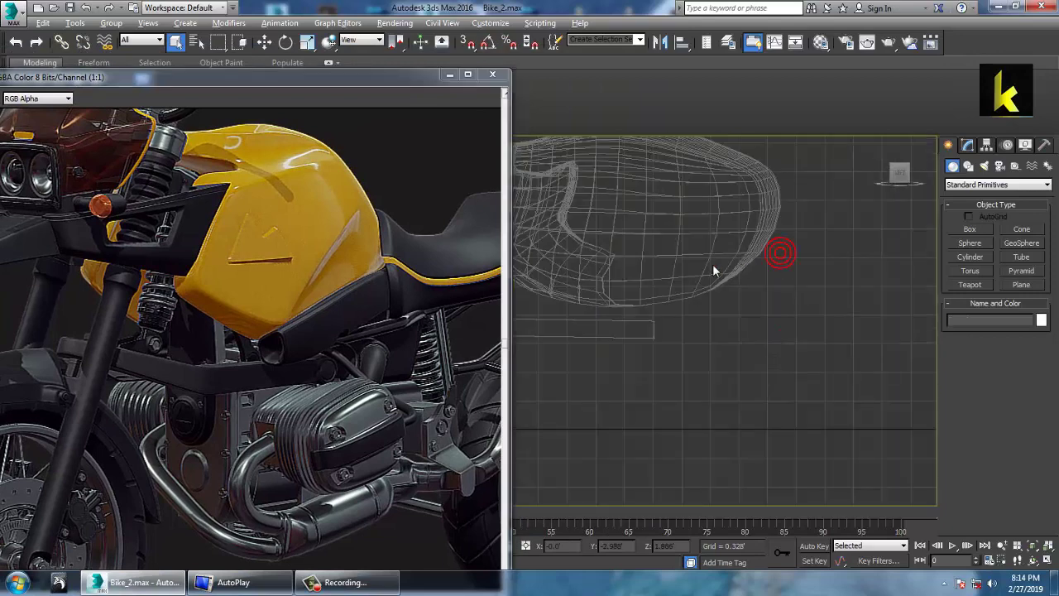
middle_drag(703, 278, 734, 301)
scroll(675, 304, down, 3)
click(833, 287)
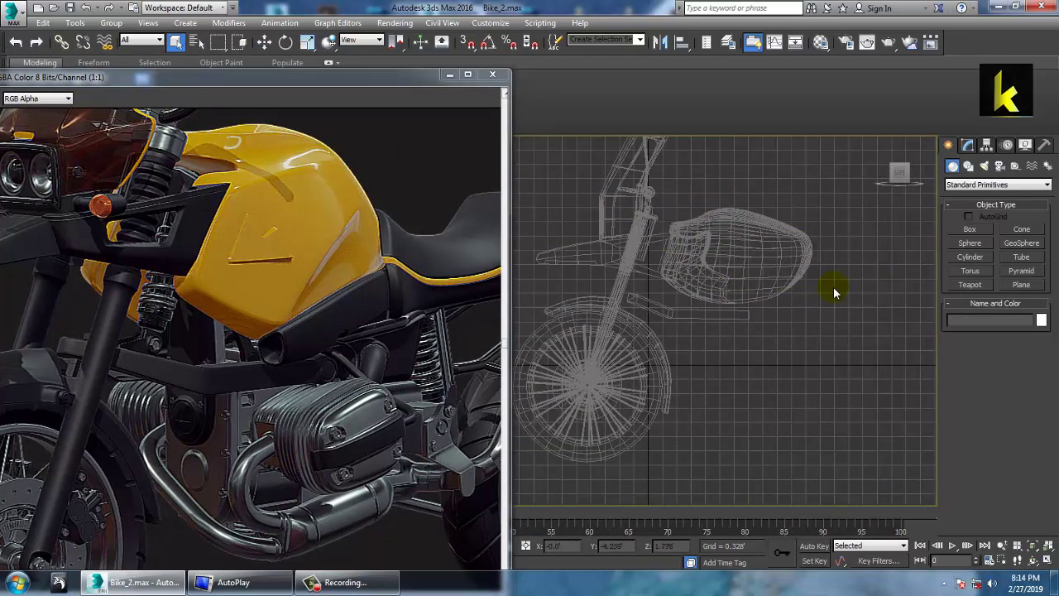
click(970, 166)
click(977, 240)
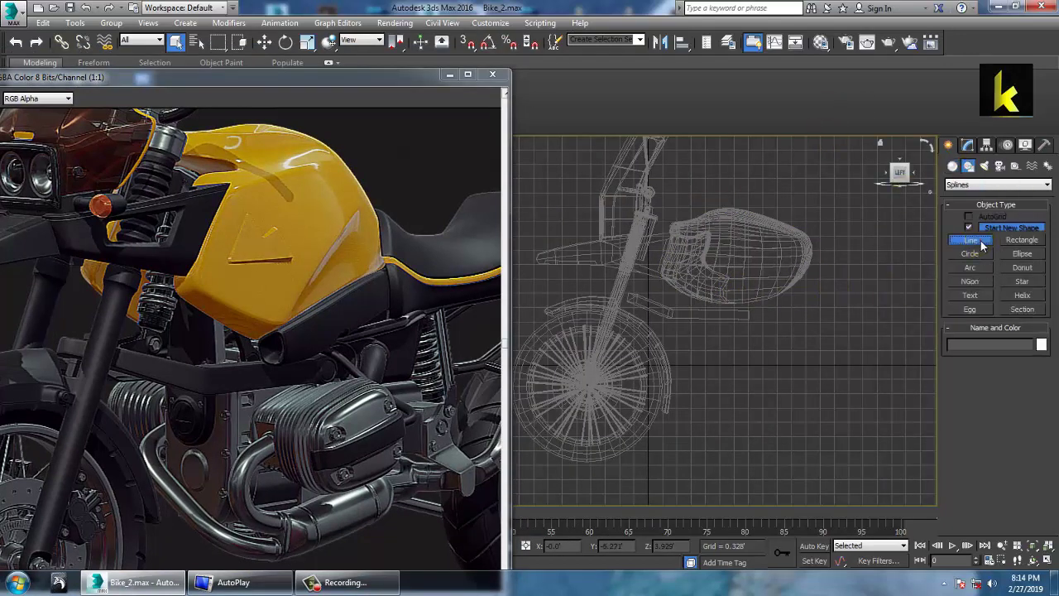
scroll(667, 258, up, 3)
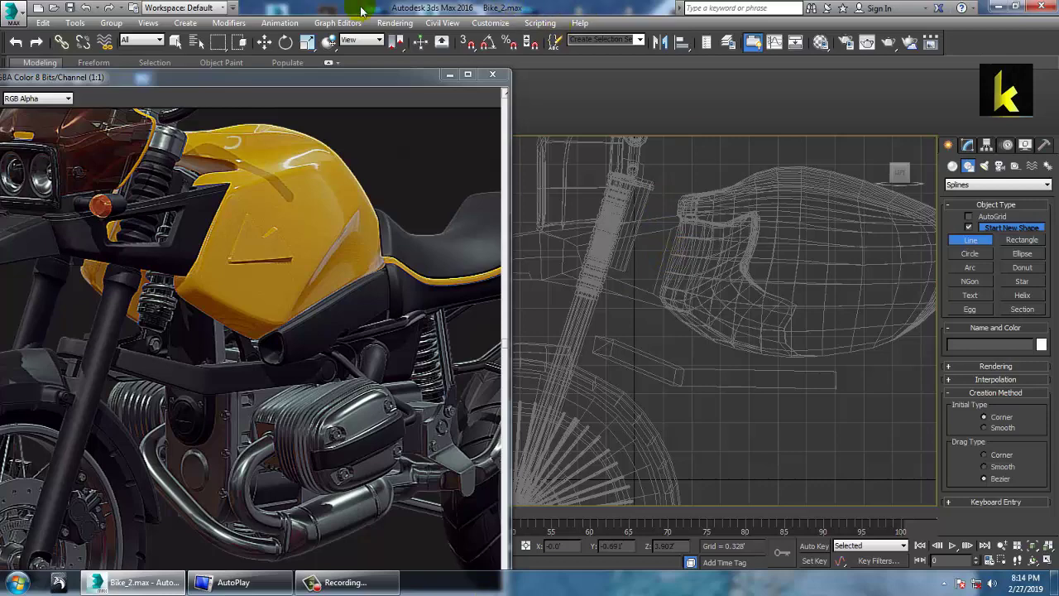
Step: Preview the reference images in the Pubg Props folder and open maxresdefault for viewing
click(395, 22)
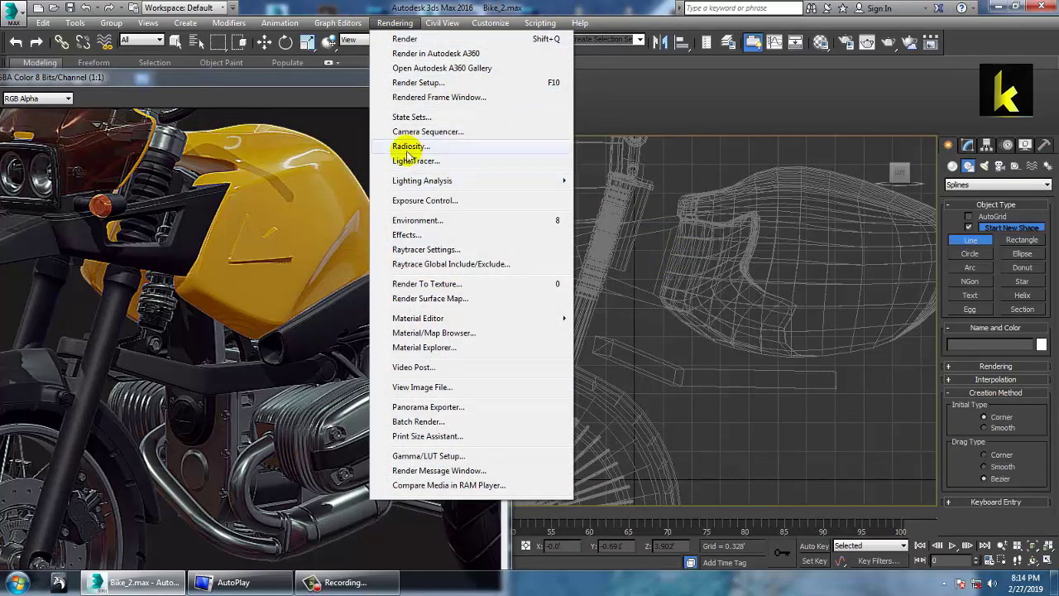
click(458, 387)
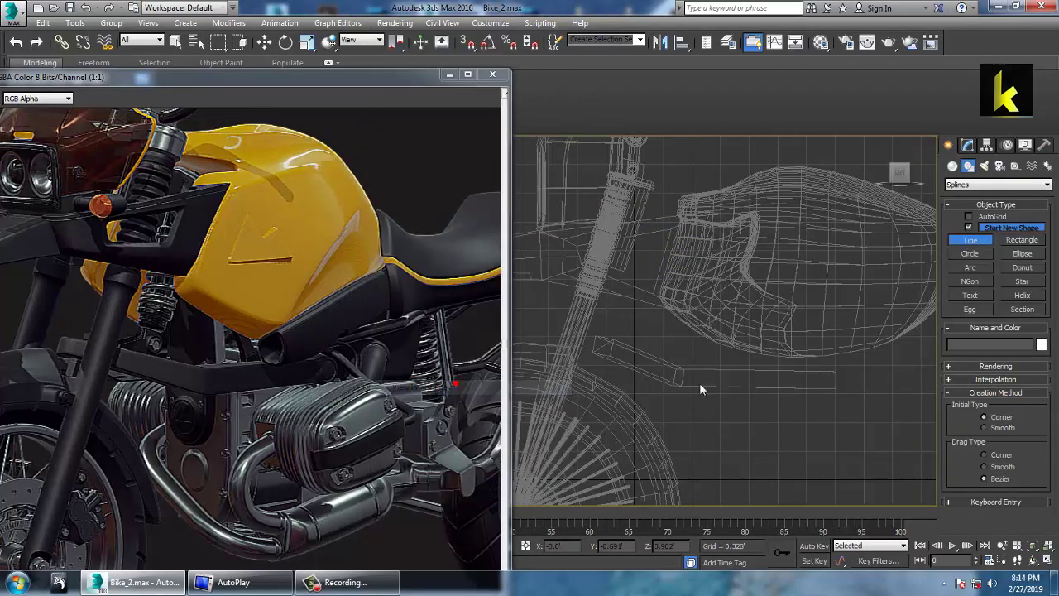
click(476, 257)
click(532, 248)
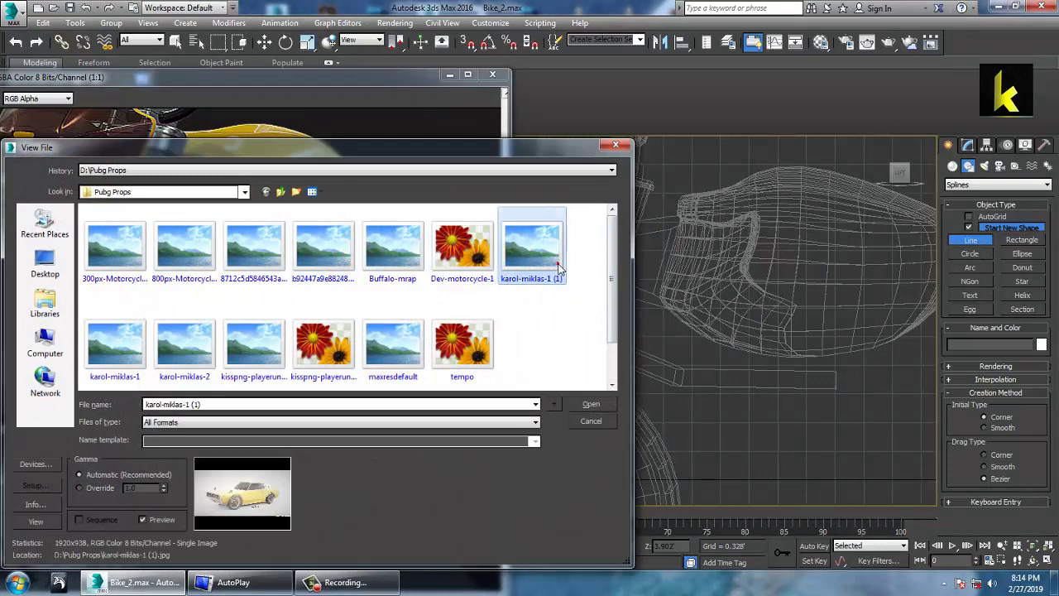
click(124, 343)
click(186, 347)
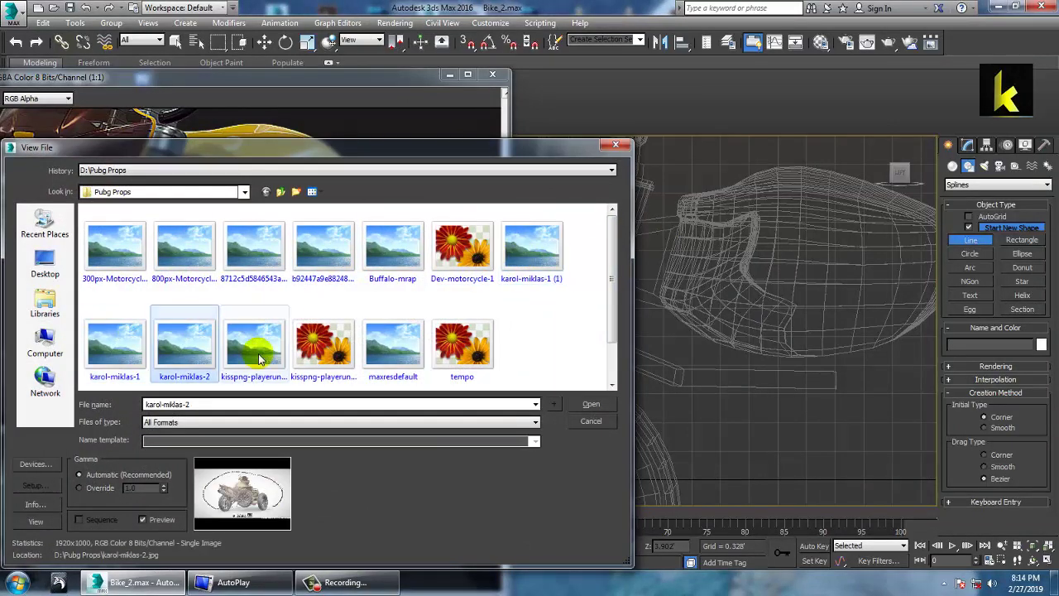
click(263, 339)
click(323, 344)
click(365, 354)
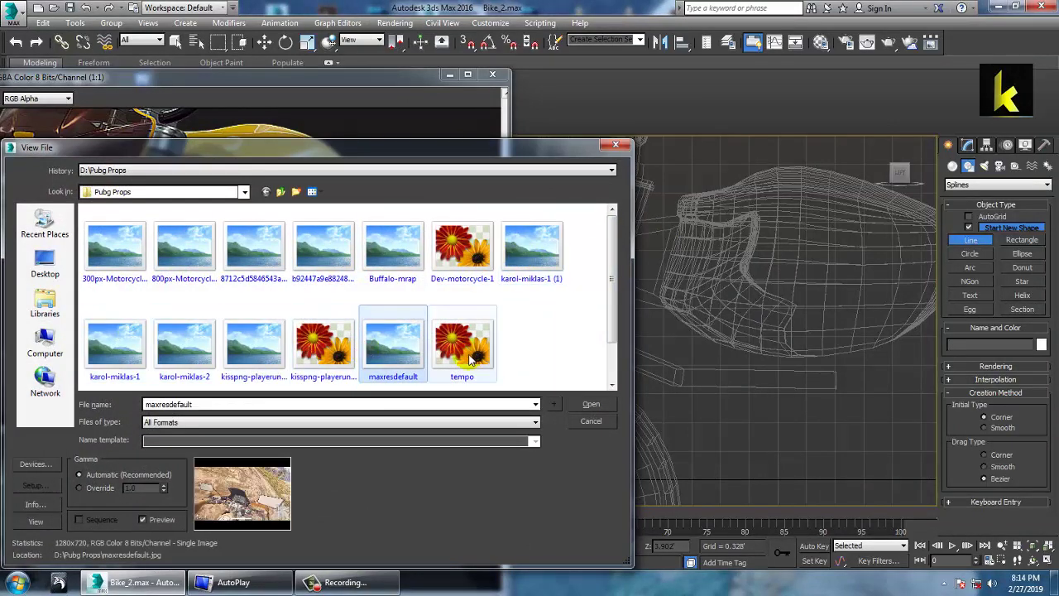
click(460, 344)
click(376, 342)
double_click(377, 342)
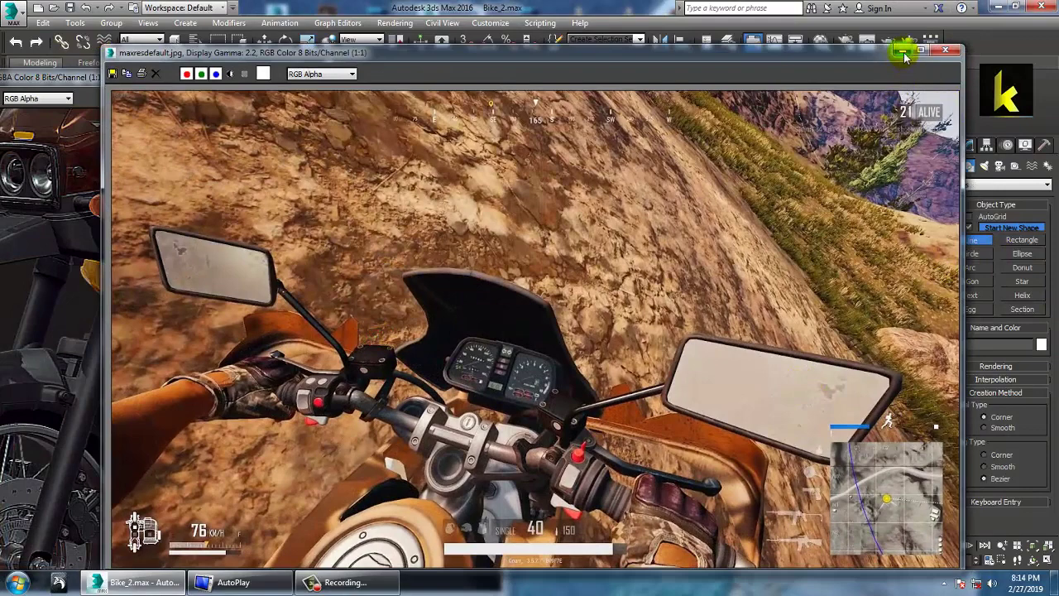
Step: Shift the maxresdefault image window to compare the handlebar area with the model, and minimize it
drag(903, 53, 349, 47)
scroll(761, 240, down, 5)
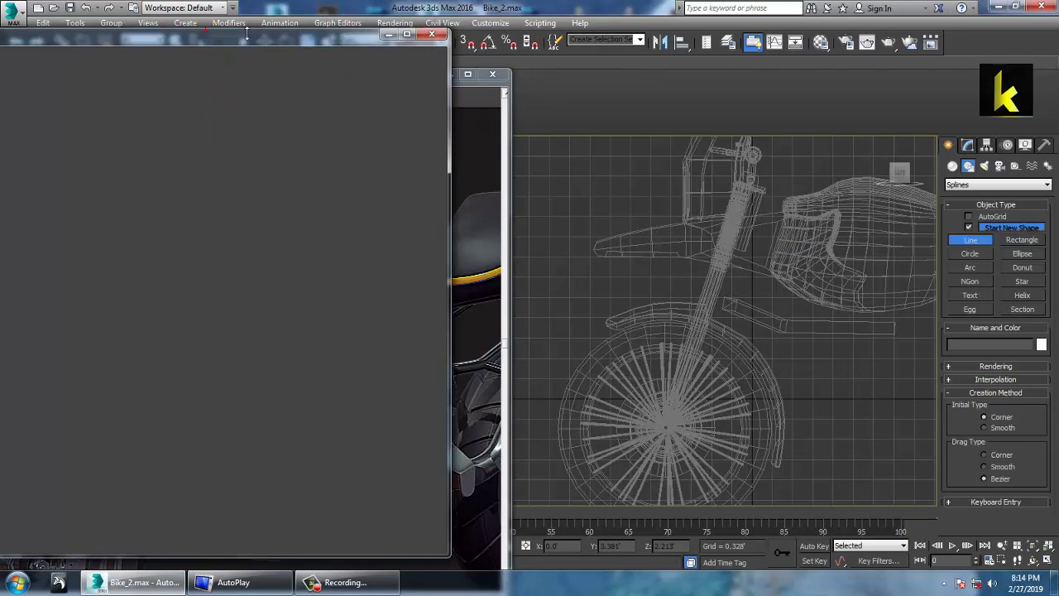
drag(270, 37, 426, 24)
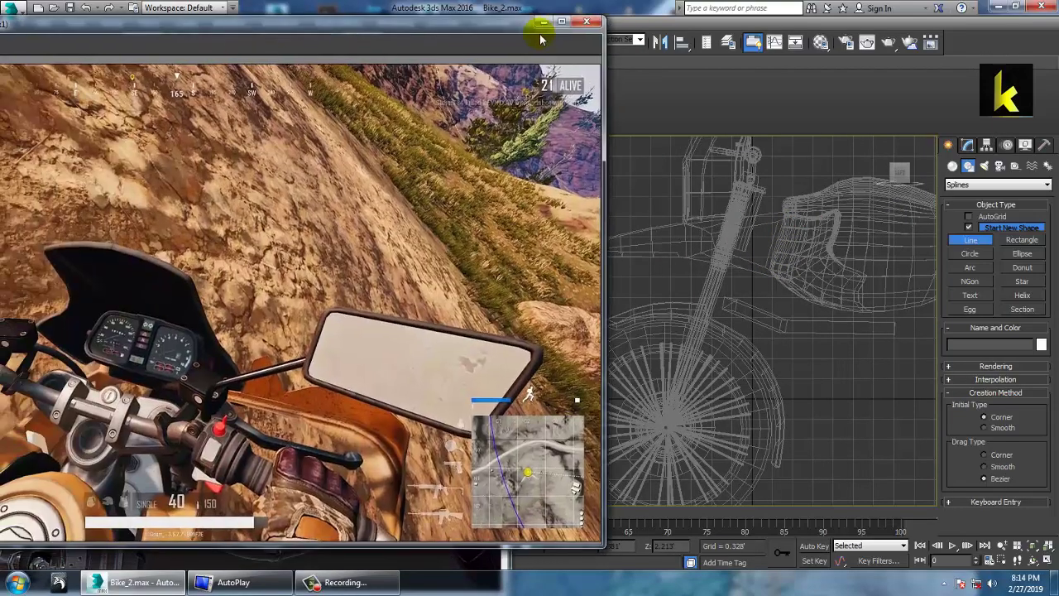
click(541, 23)
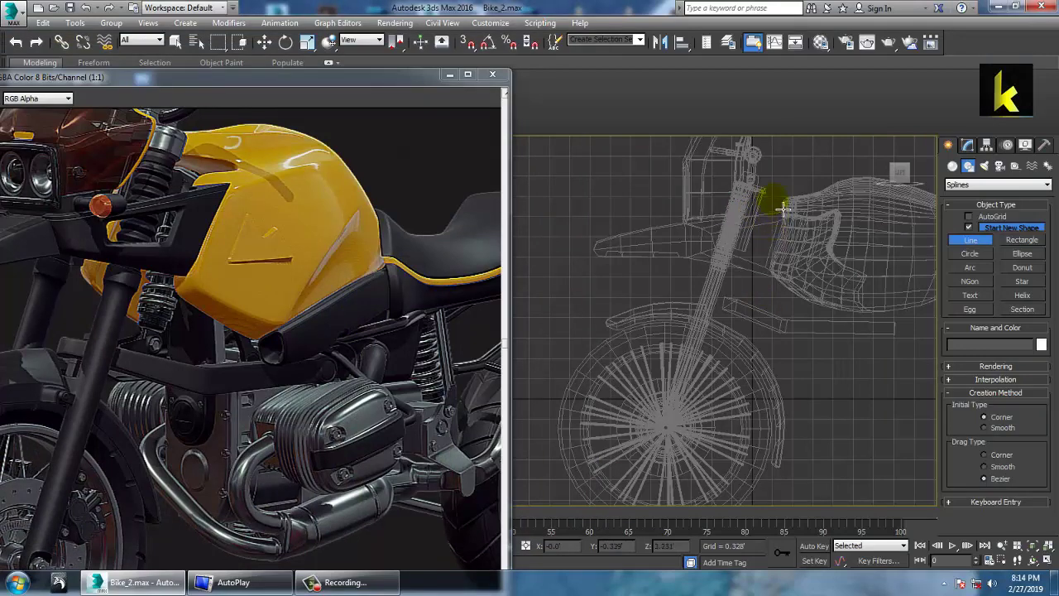
Step: Draw a straight two-point line in the Left view, running down between the front fork and the fuel tank
click(770, 194)
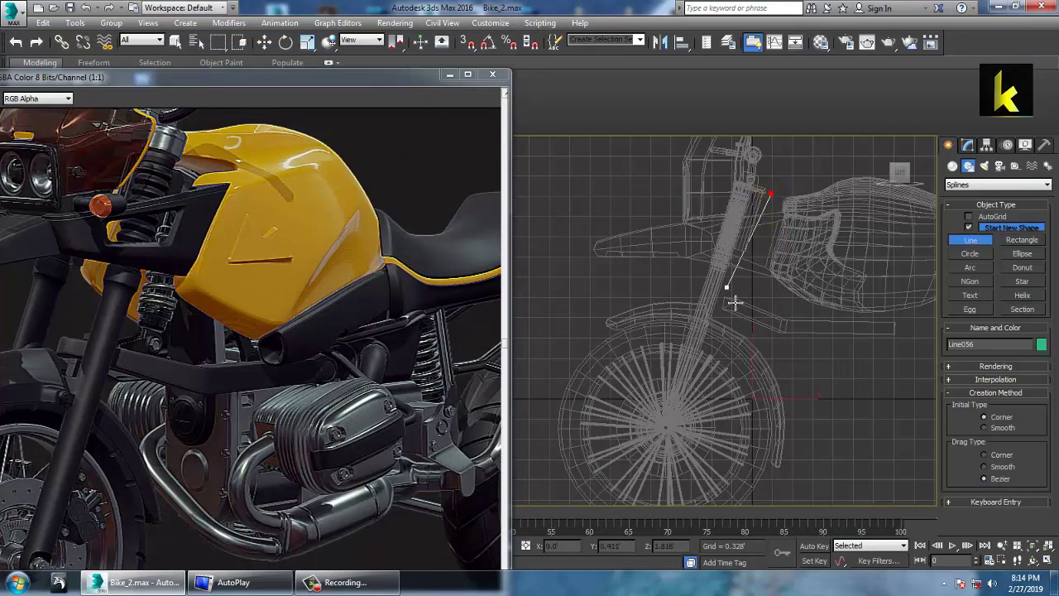
click(744, 295)
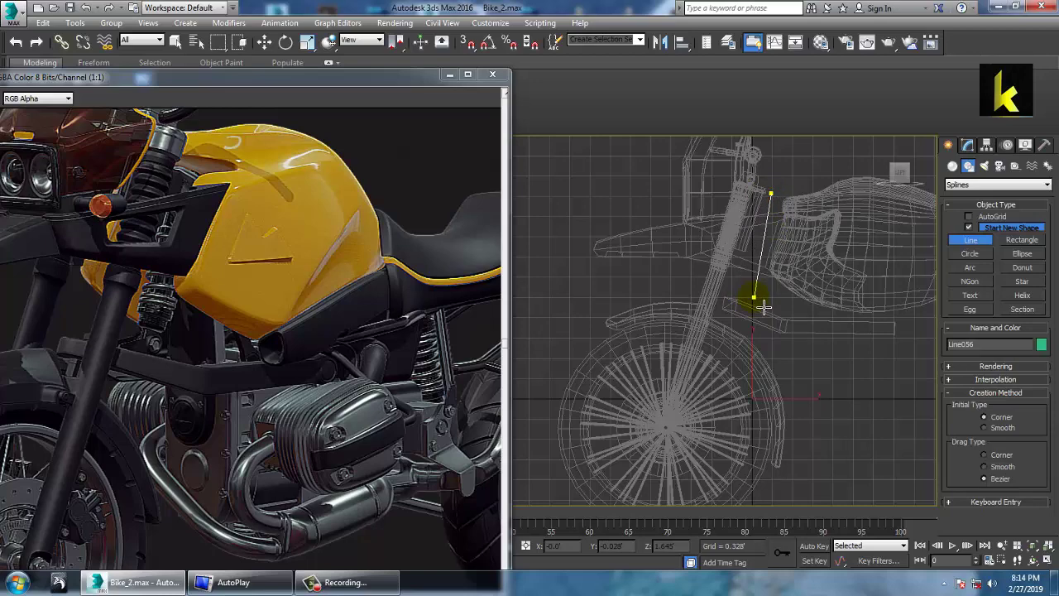
right_click(825, 415)
Step: Move the new line sideways out of the bike in the Perspective view, to about 0.917' in X
key(alt+w)
right_click(820, 412)
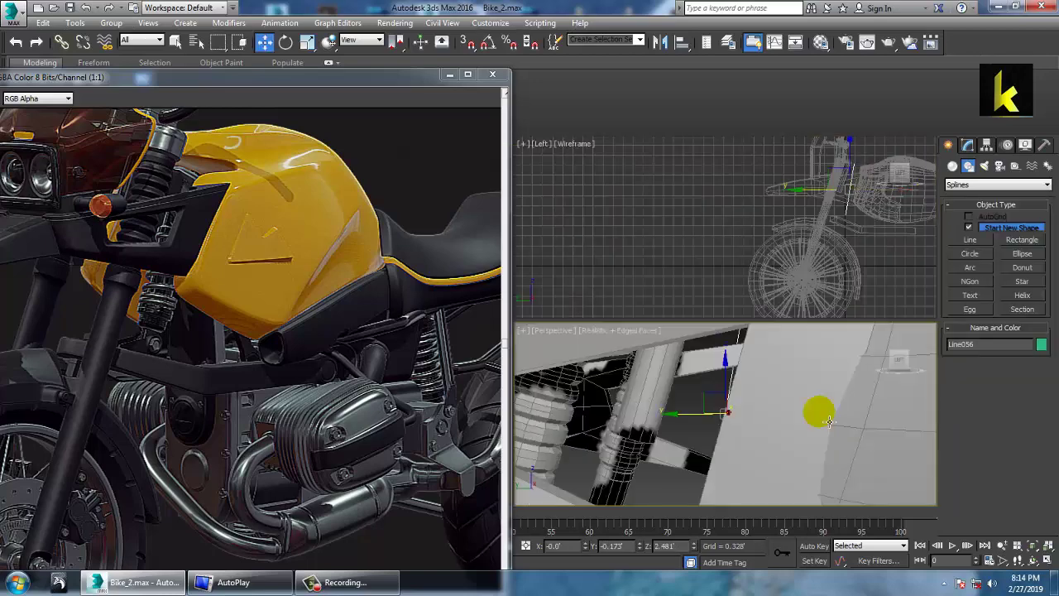
key(alt+w)
scroll(778, 377, down, 8)
alt+middle_drag(786, 386, 717, 386)
scroll(749, 390, up, 5)
drag(724, 348, 772, 346)
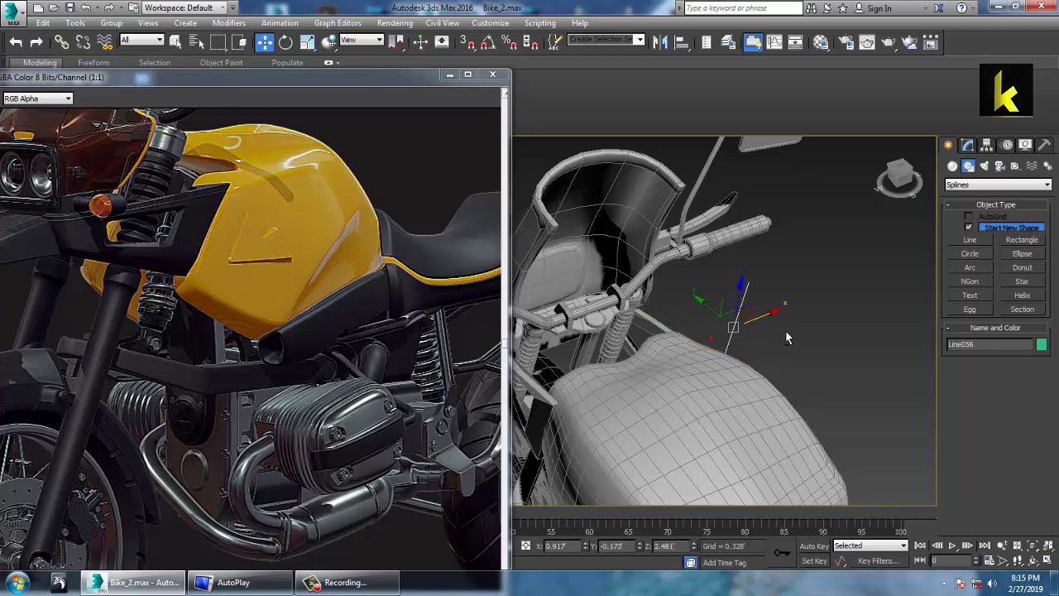
Step: Enable the line's rendering in the viewport as a radial tube with a thickness of 0.248'
alt+middle_drag(772, 346, 769, 356)
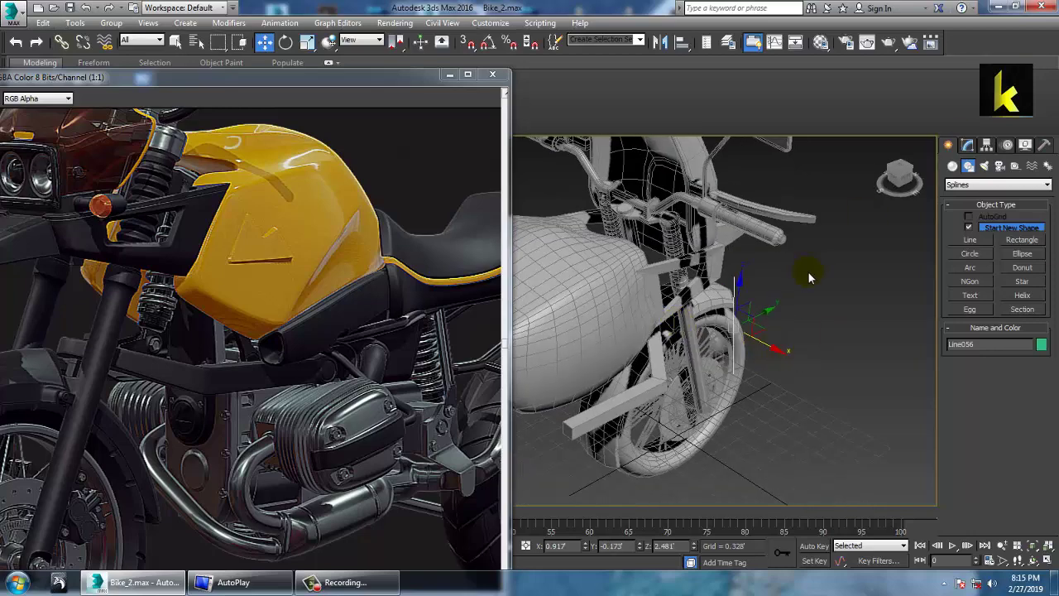
scroll(806, 272, up, 2)
scroll(760, 319, up, 3)
scroll(761, 320, down, 3)
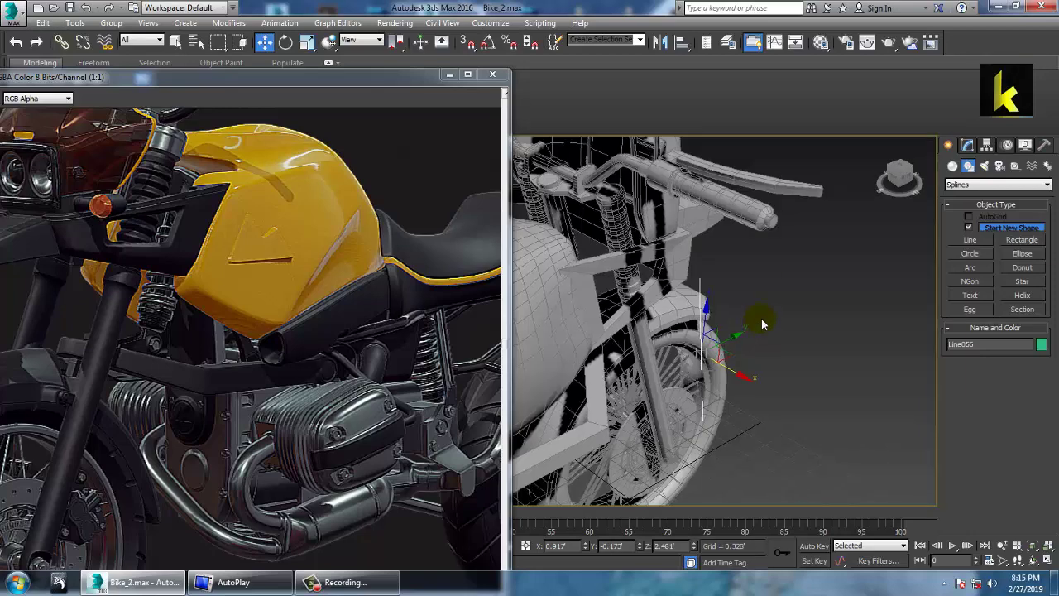
click(967, 146)
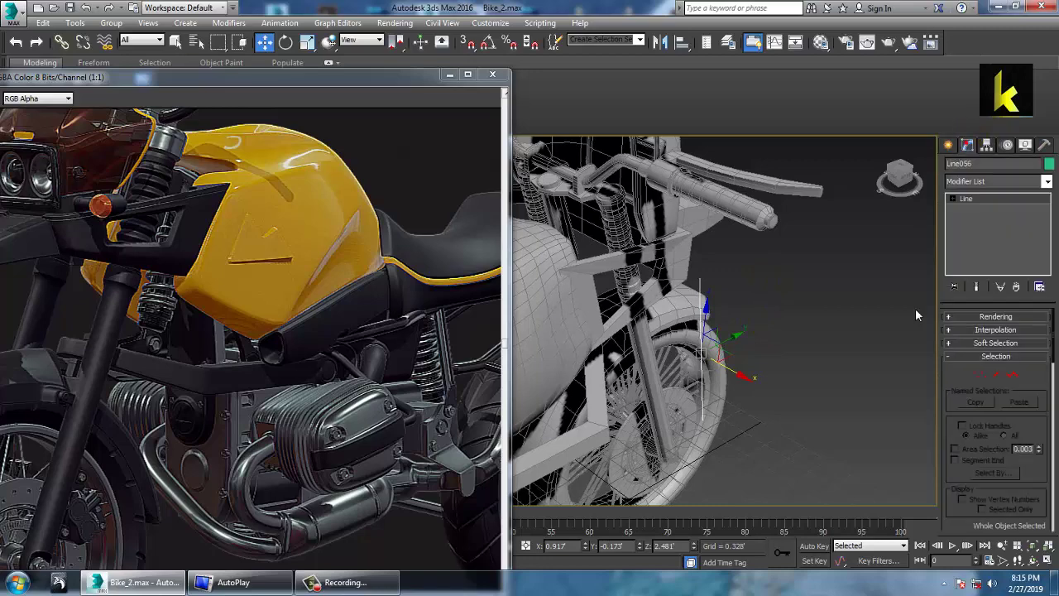
click(993, 316)
click(952, 336)
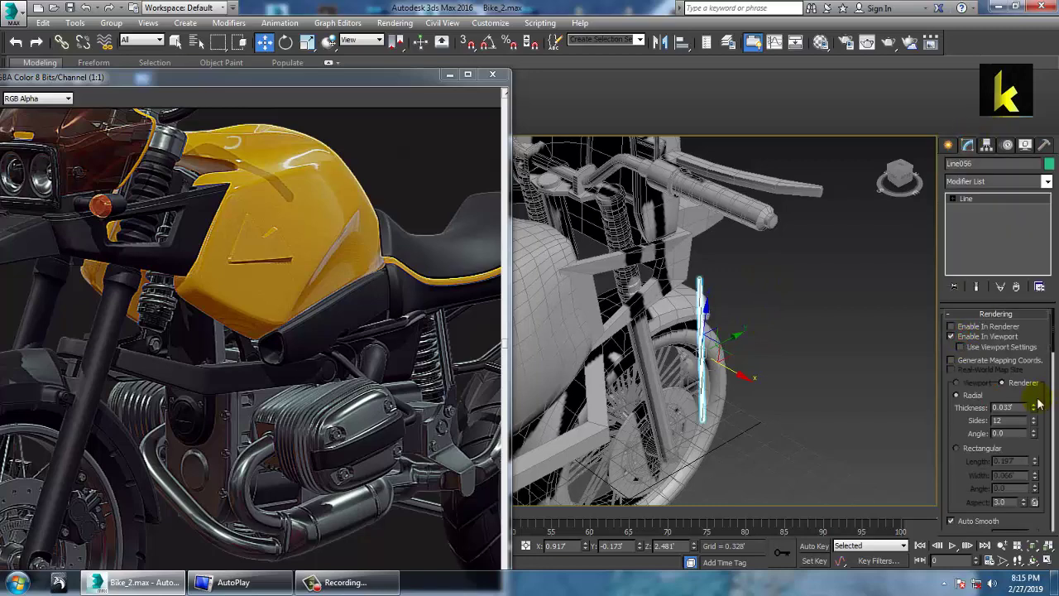
drag(1033, 409, 885, 543)
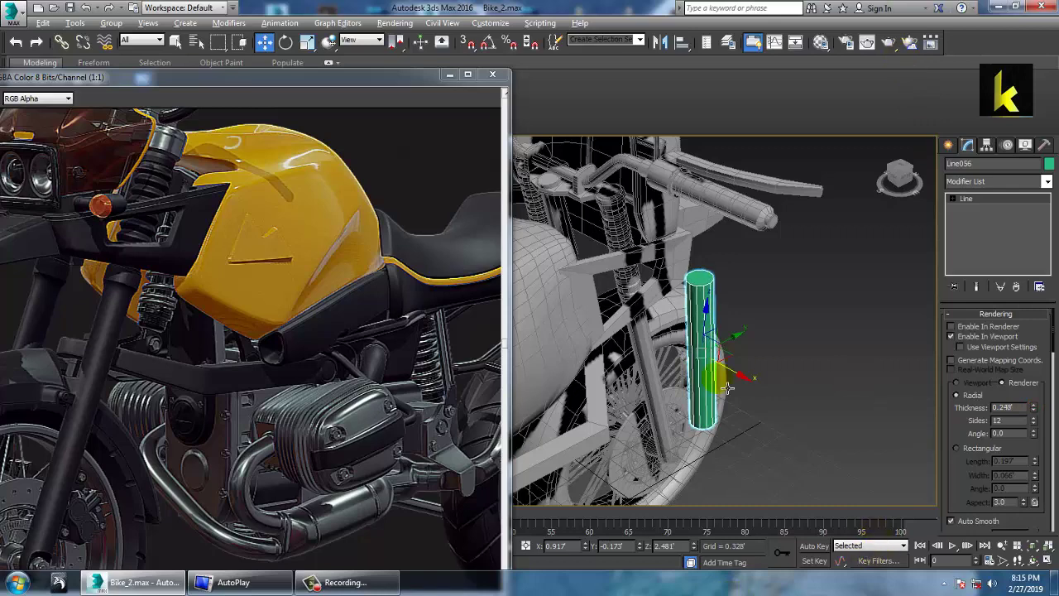
alt+middle_drag(820, 349, 790, 380)
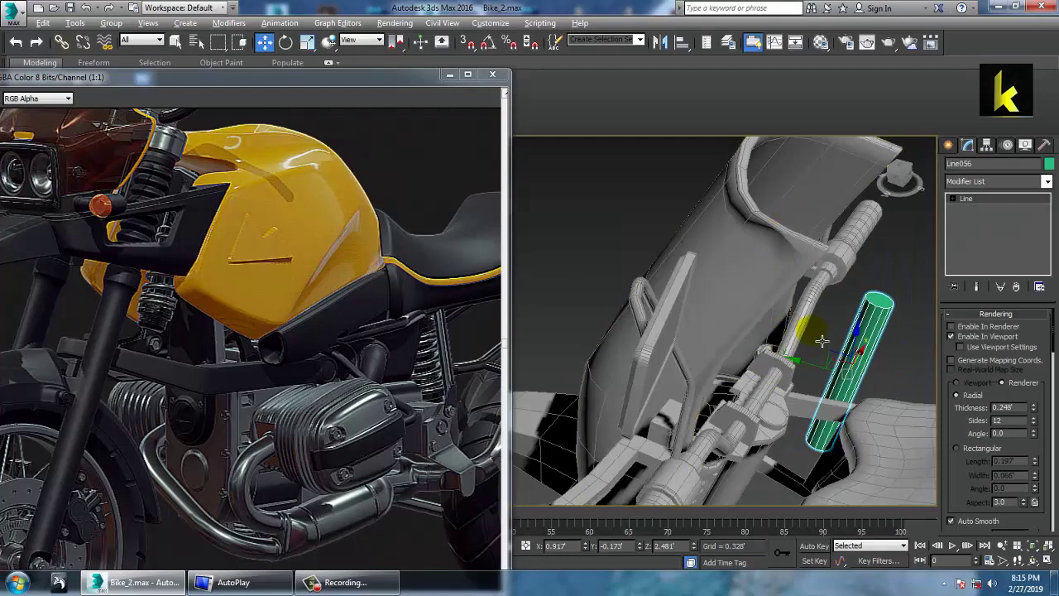
alt+middle_drag(820, 338, 771, 320)
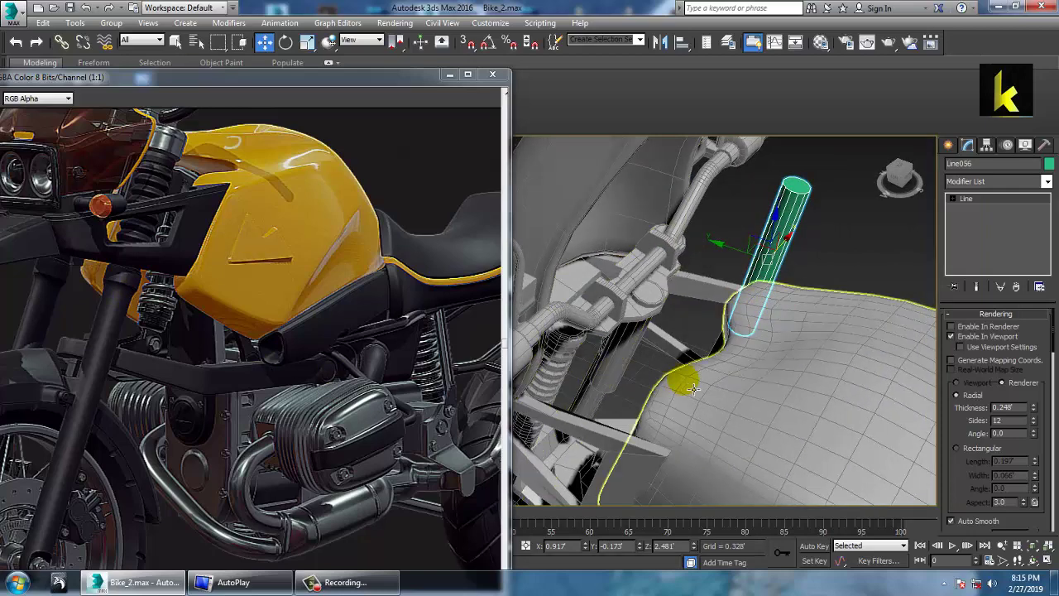
alt+middle_drag(694, 391, 706, 339)
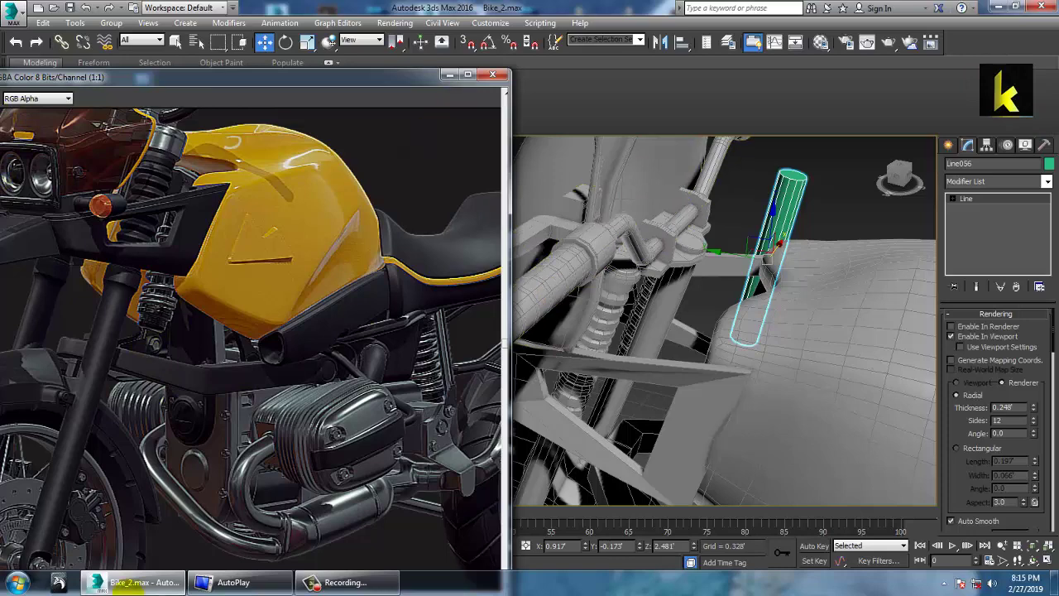
Step: Open the motorcycle profile images from the Pubg Props folder in Windows Photo Viewer and examine 800px-Motorcycle_Profile_Image
drag(331, 86, 273, 127)
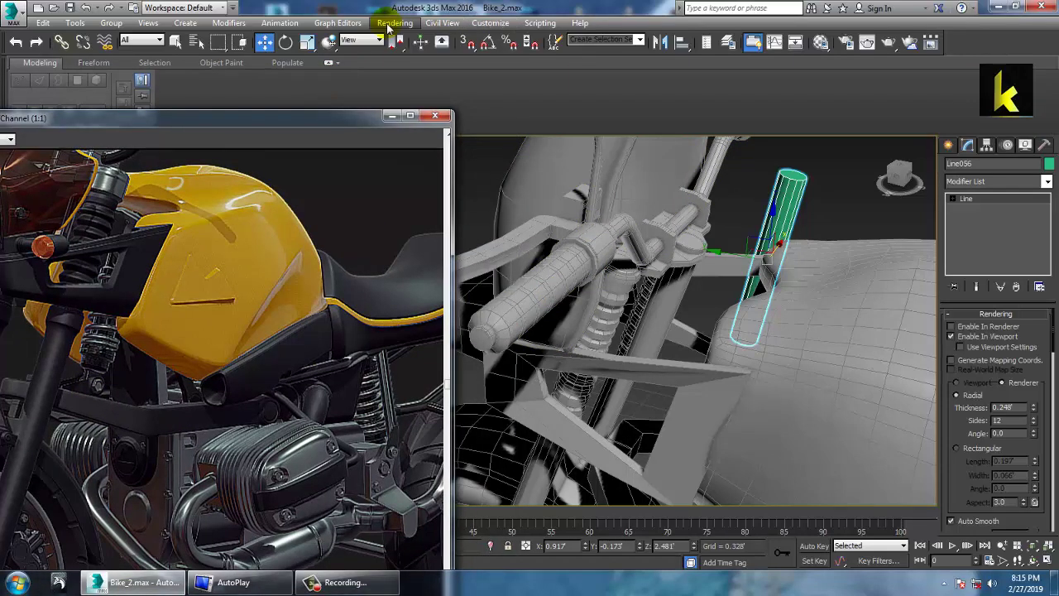
click(395, 22)
click(440, 387)
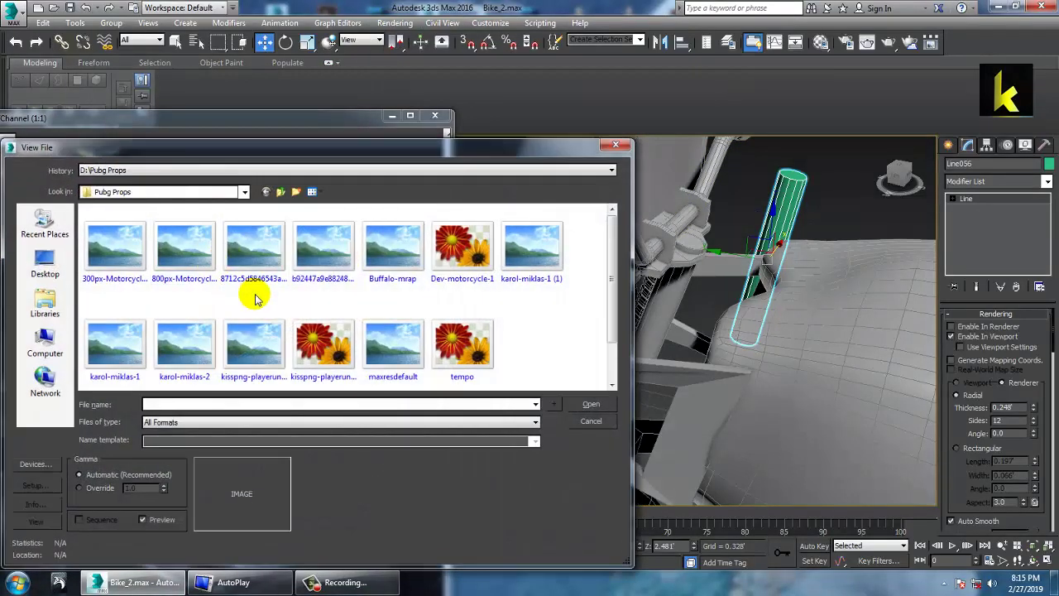
right_click(130, 258)
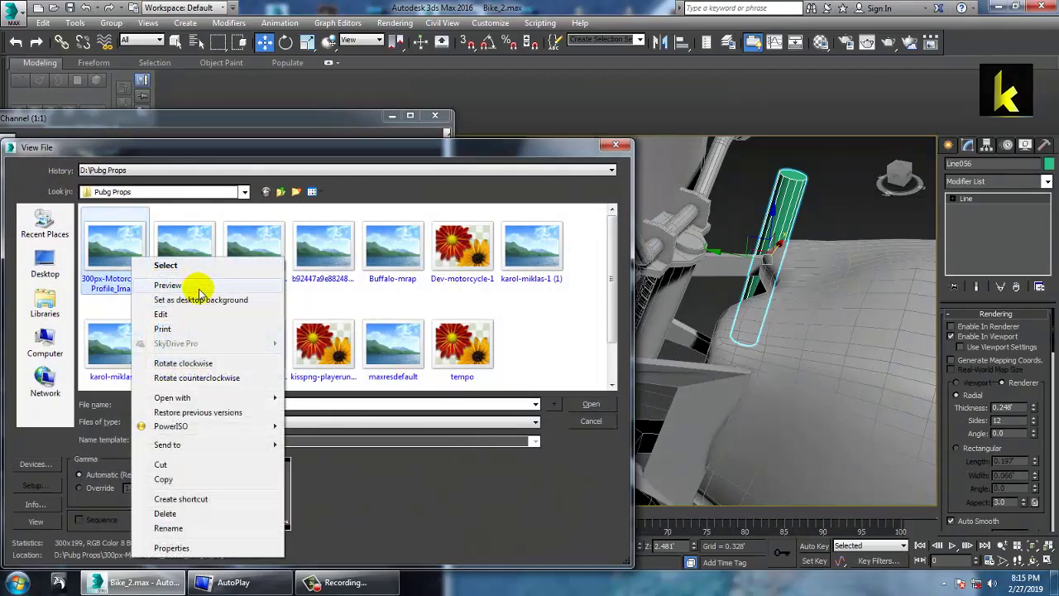
click(197, 286)
key(Right)
key(Right)
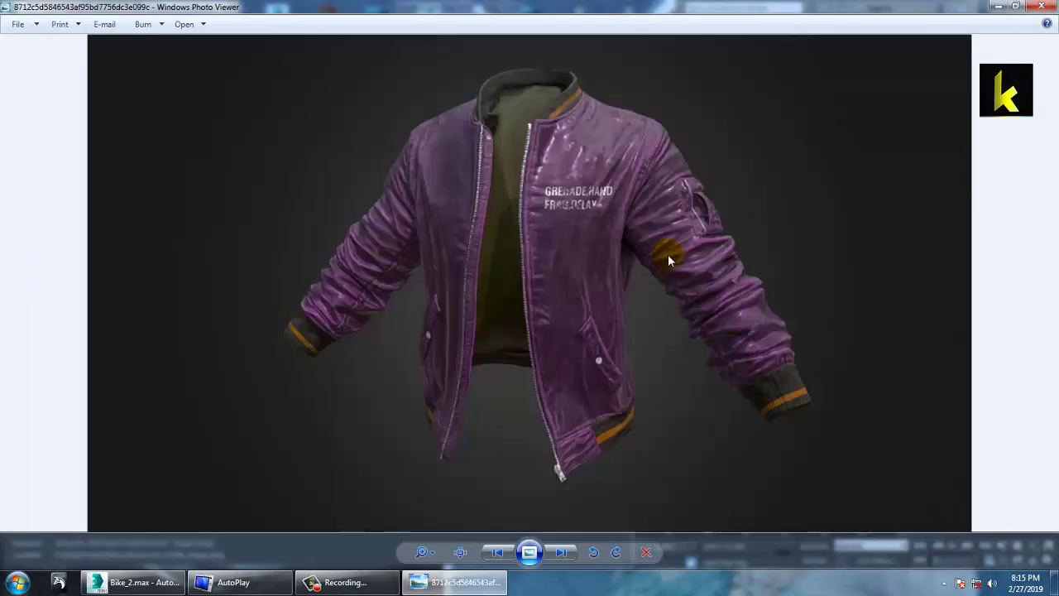
key(Left)
scroll(670, 310, up, 1)
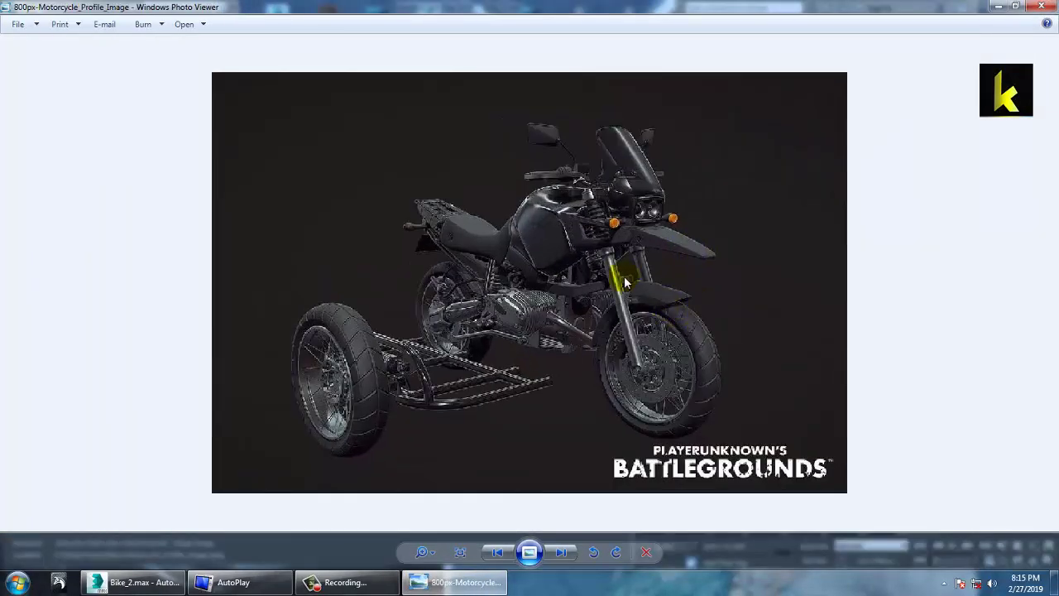
Step: Examine the front fork and tank area in the b92447a9e88248ceaedd909565750f9a, Dev-motorcycle-1 and karol-miklas-1 reference images, then return to 3ds Max and dismiss the file browser
ctrl+scroll(625, 283, up, 2)
ctrl+scroll(649, 289, down, 2)
scroll(639, 276, down, 1)
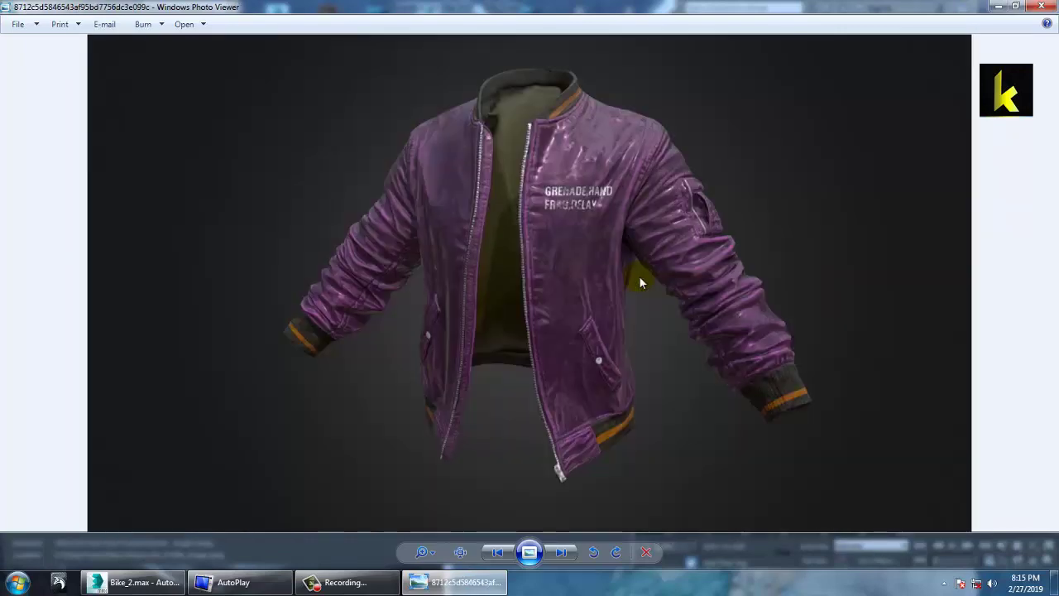
scroll(638, 276, down, 1)
ctrl+scroll(524, 251, up, 3)
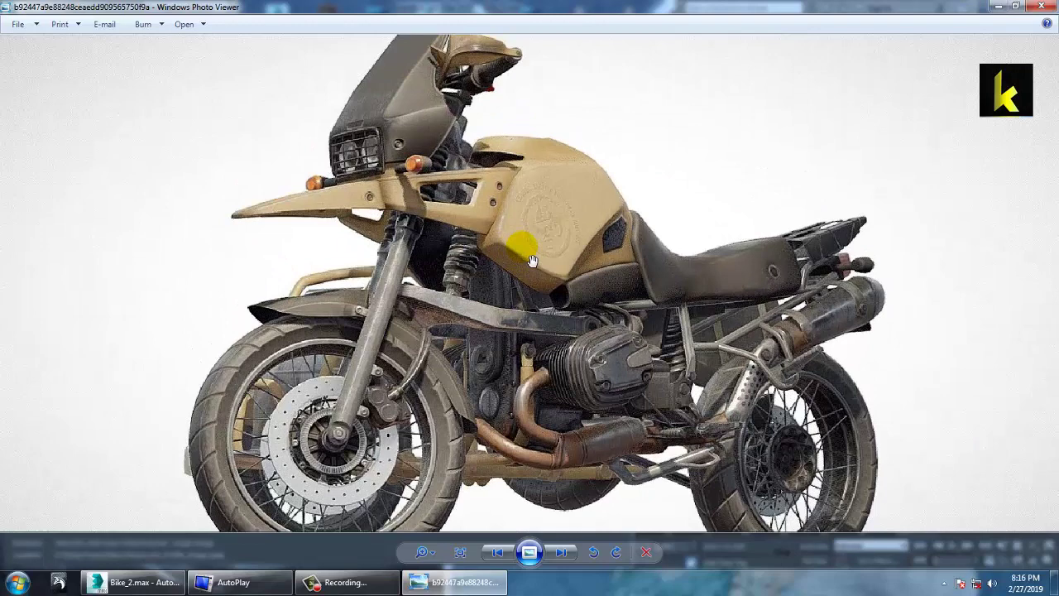
ctrl+scroll(532, 261, down, 3)
scroll(522, 246, down, 1)
scroll(522, 247, down, 1)
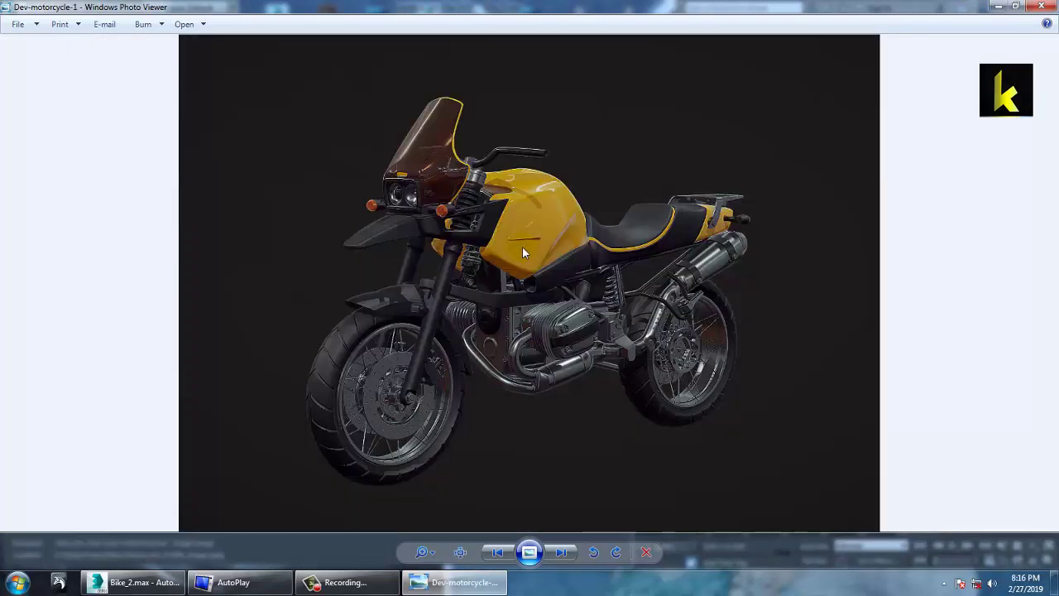
ctrl+scroll(522, 246, up, 1)
ctrl+scroll(532, 261, up, 2)
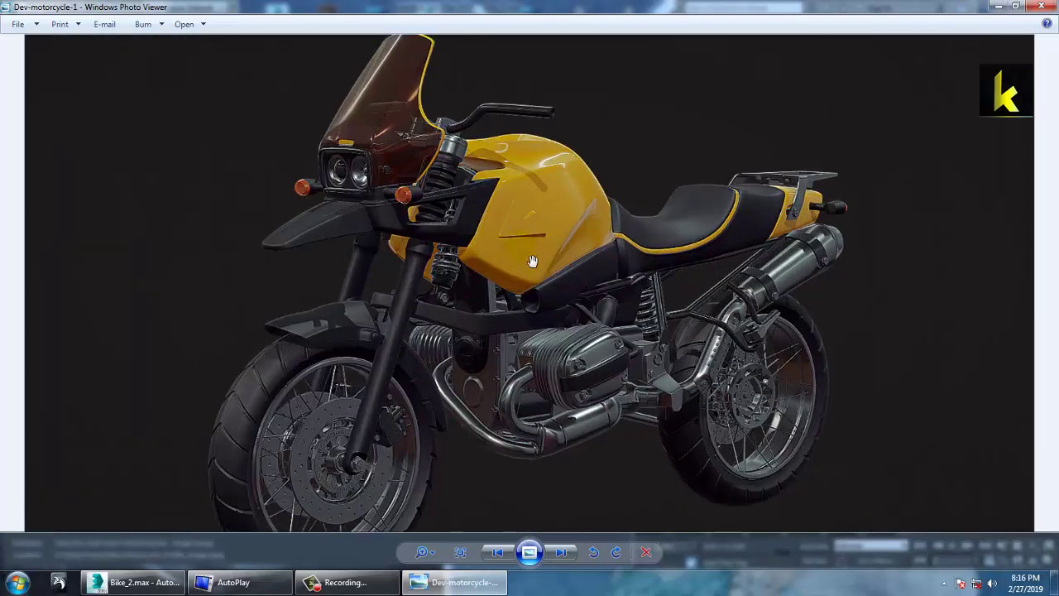
scroll(532, 261, down, 1)
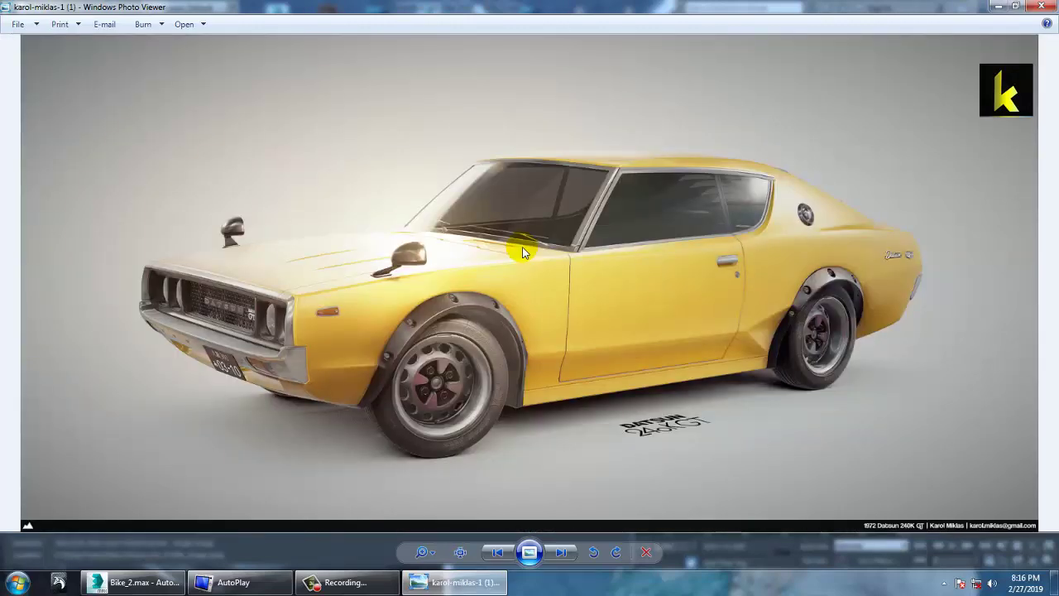
scroll(522, 247, up, 1)
ctrl+scroll(522, 247, up, 1)
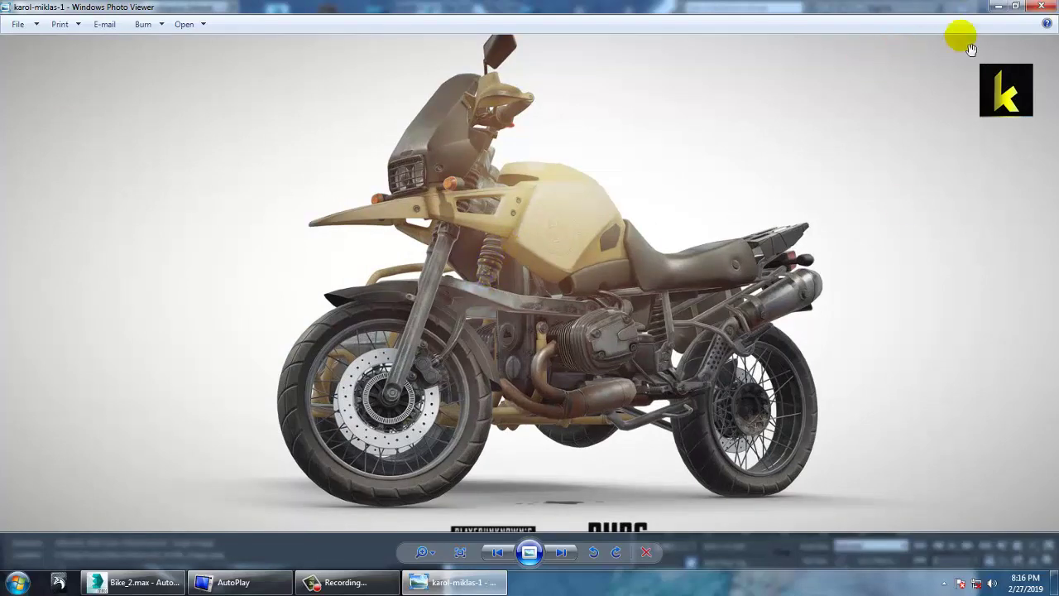
click(999, 7)
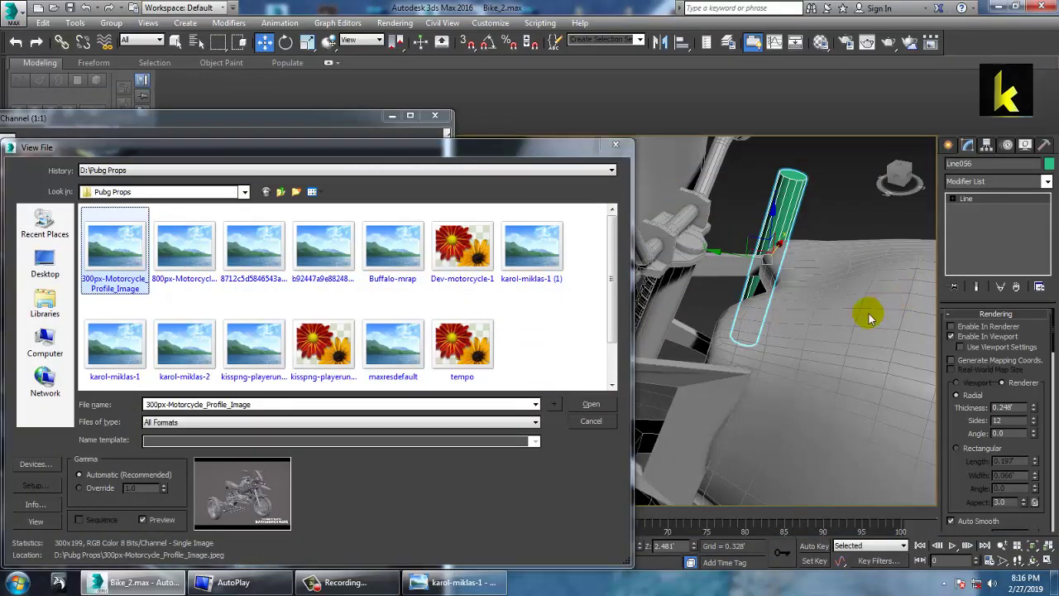
click(617, 145)
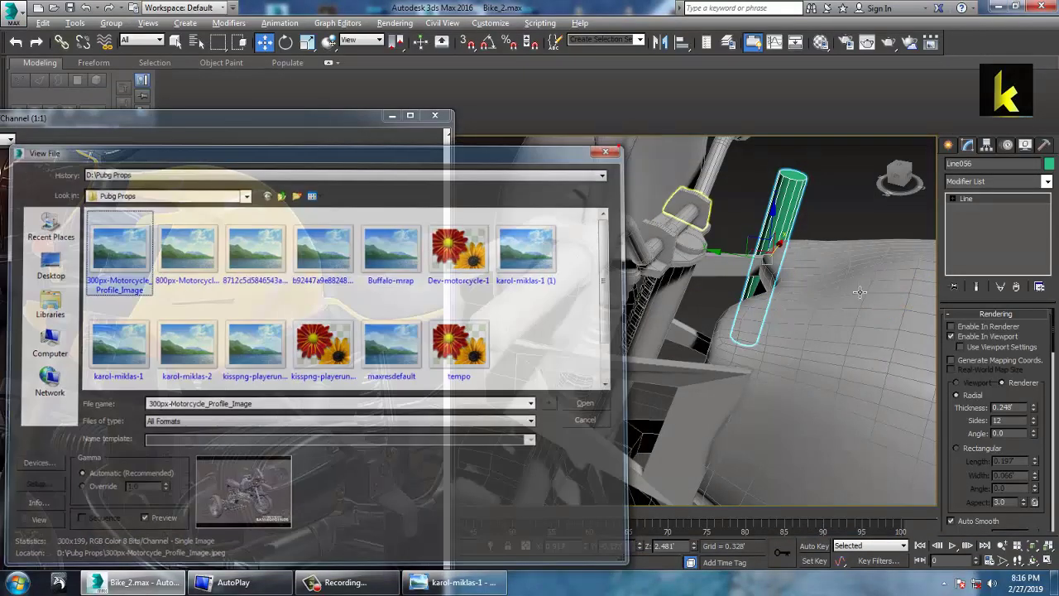
Step: Shorten the existing tube just behind the front fork by moving its lower end vertices up along its slant in the Left view
alt+middle_drag(688, 210, 766, 287)
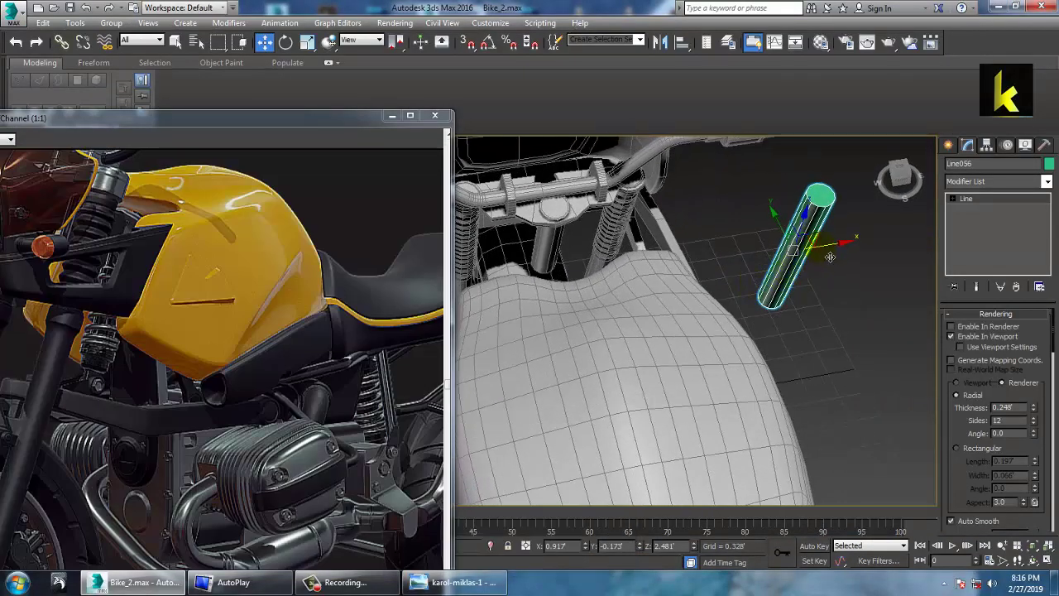
mouse_move(830, 257)
alt+middle_down()
mouse_move(638, 237)
mouse_move(702, 218)
mouse_move(686, 220)
mouse_move(568, 248)
mouse_move(510, 284)
mouse_move(534, 292)
alt+middle_up()
key(e)
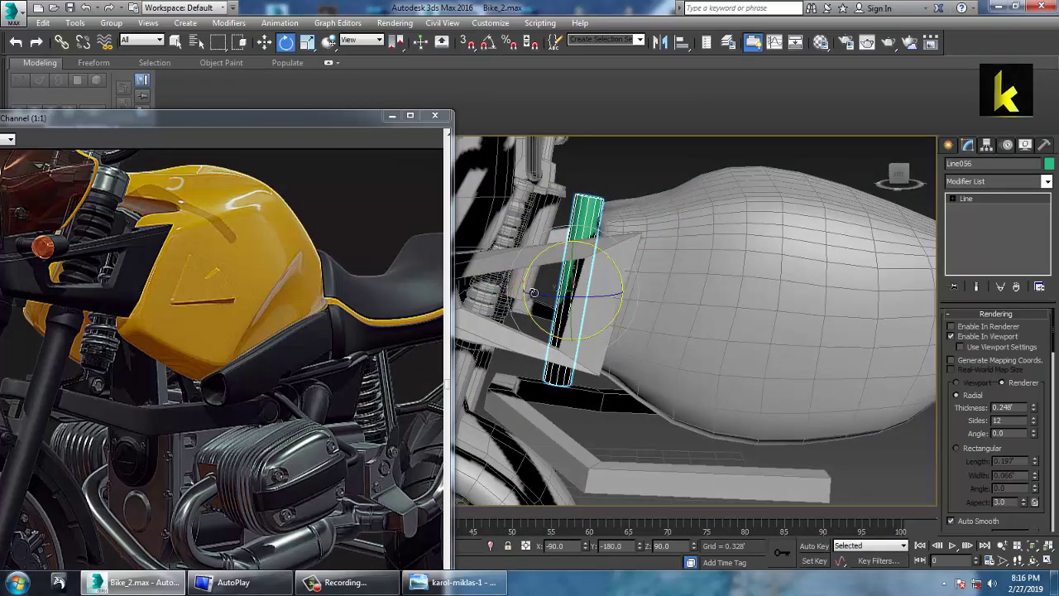
click(534, 293)
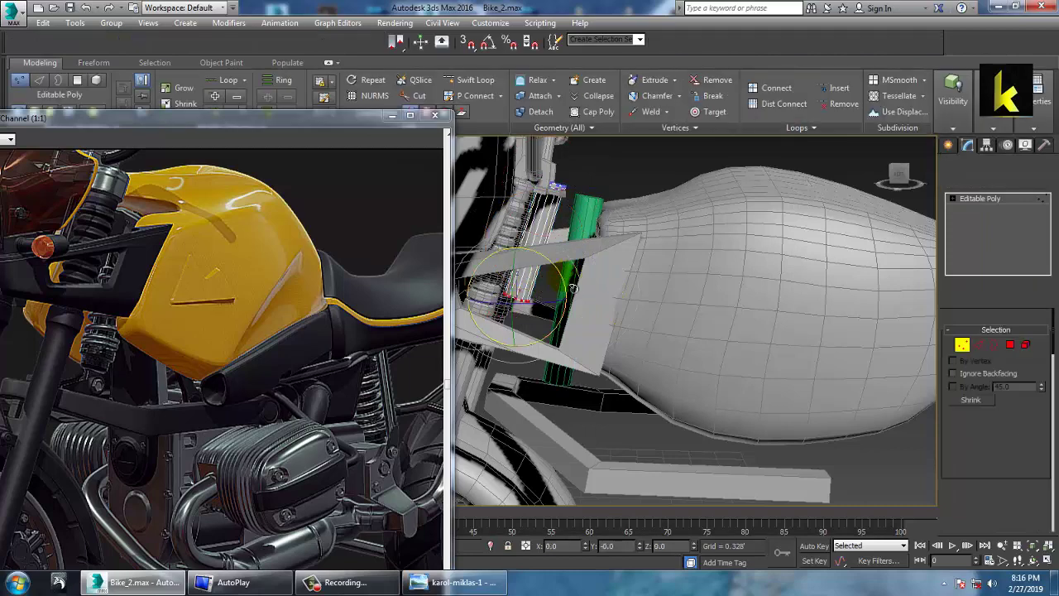
key(alt+w)
mouse_move(769, 280)
middle_down()
mouse_move(718, 269)
mouse_move(780, 275)
middle_up()
key(alt+w)
scroll(718, 266, up, 3)
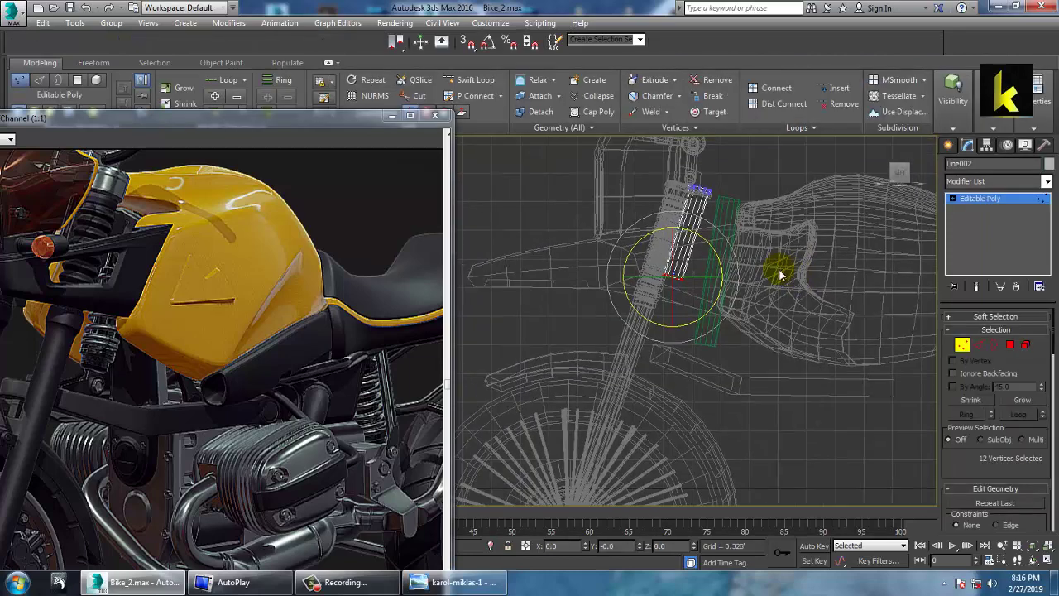
key(w)
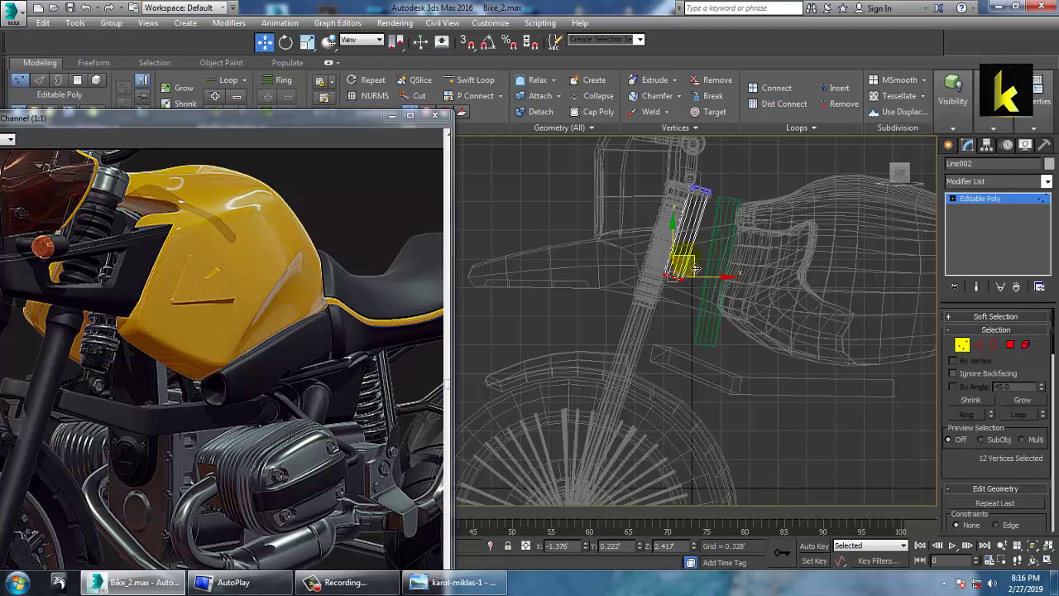
drag(695, 267, 708, 236)
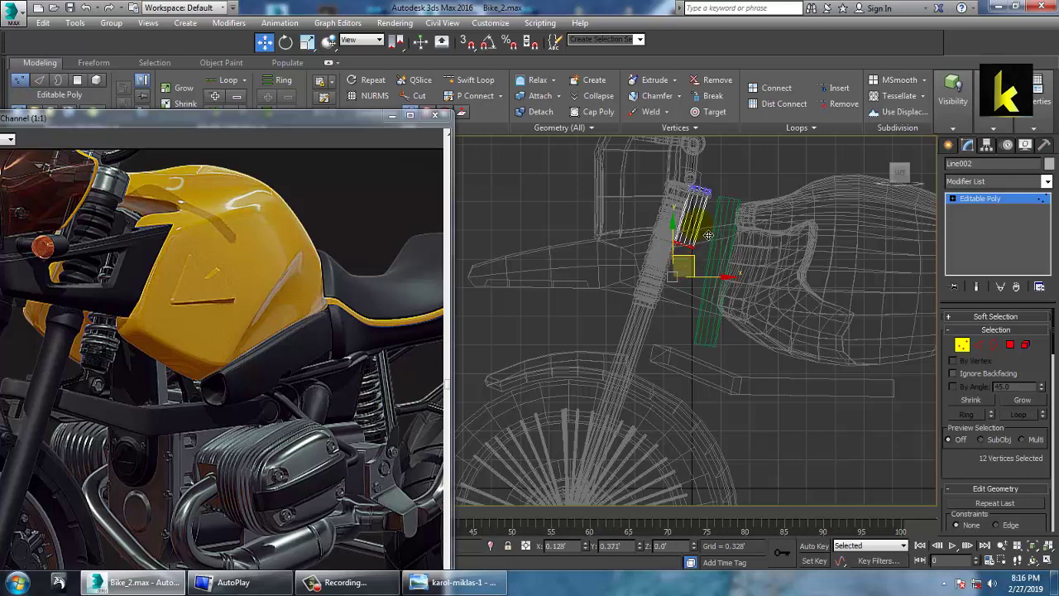
click(991, 199)
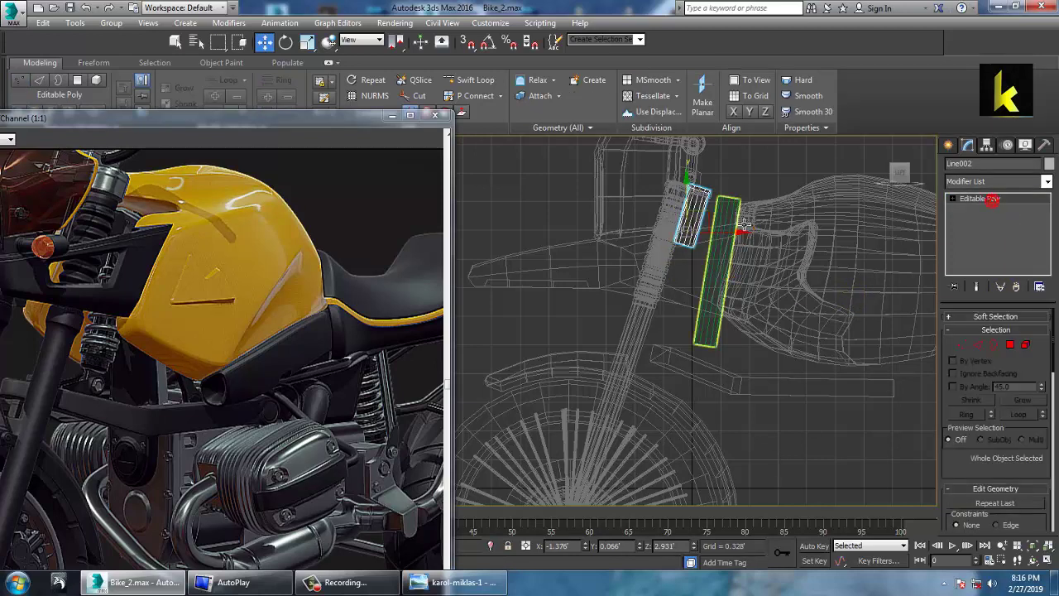
Step: Tilt the new tube closer to the fork's slant and move it down to about Y -0.17', Z 2.344' in the Left view
click(745, 224)
key(e)
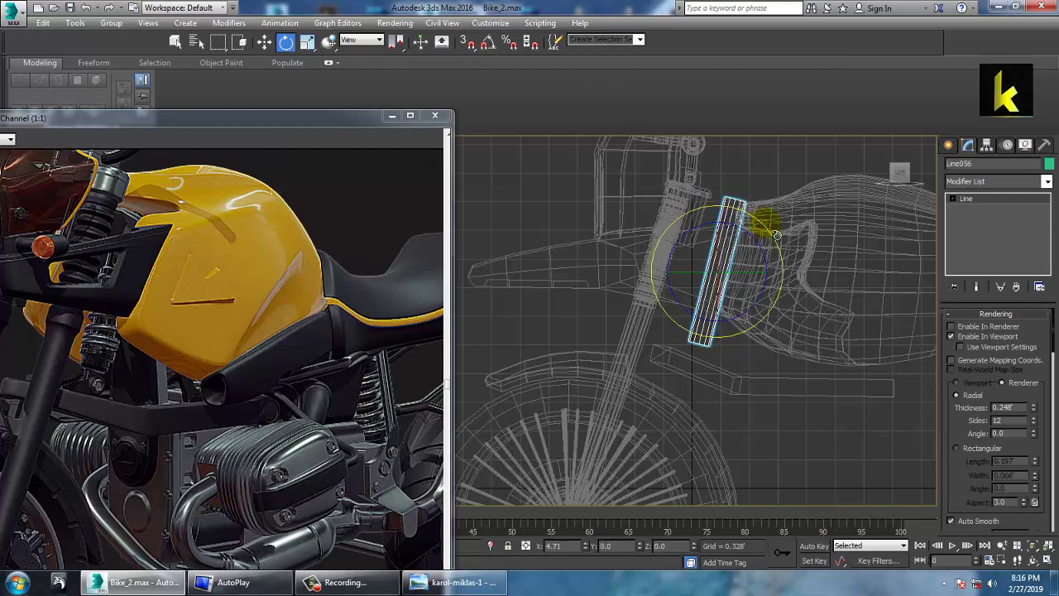
key(w)
drag(774, 281, 745, 268)
key(e)
key(w)
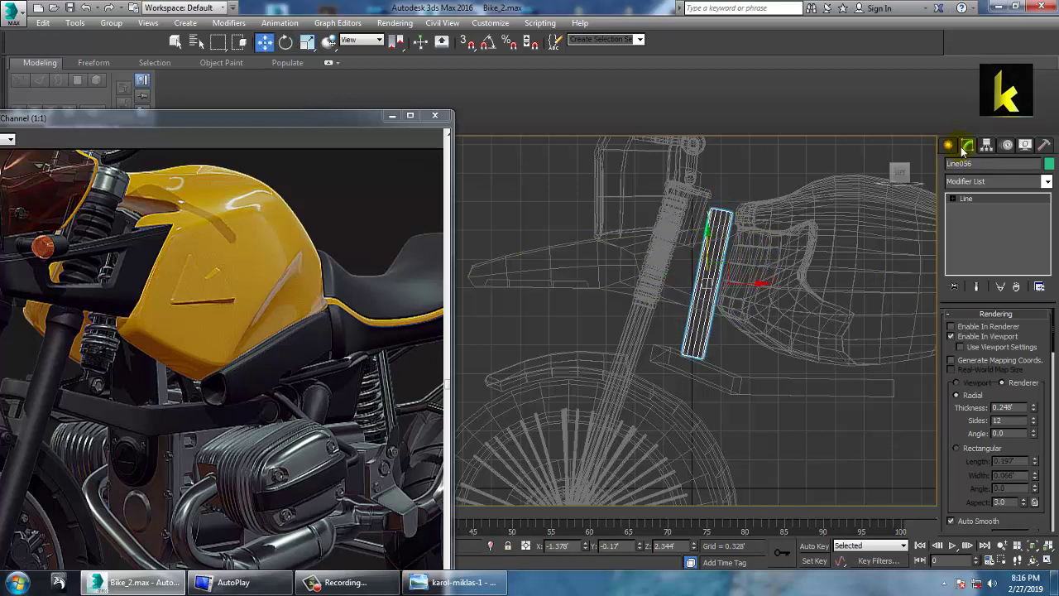
Step: Reduce the tube's radial thickness to 0.206' and check it against the bike in the Perspective view
drag(1035, 412, 1046, 425)
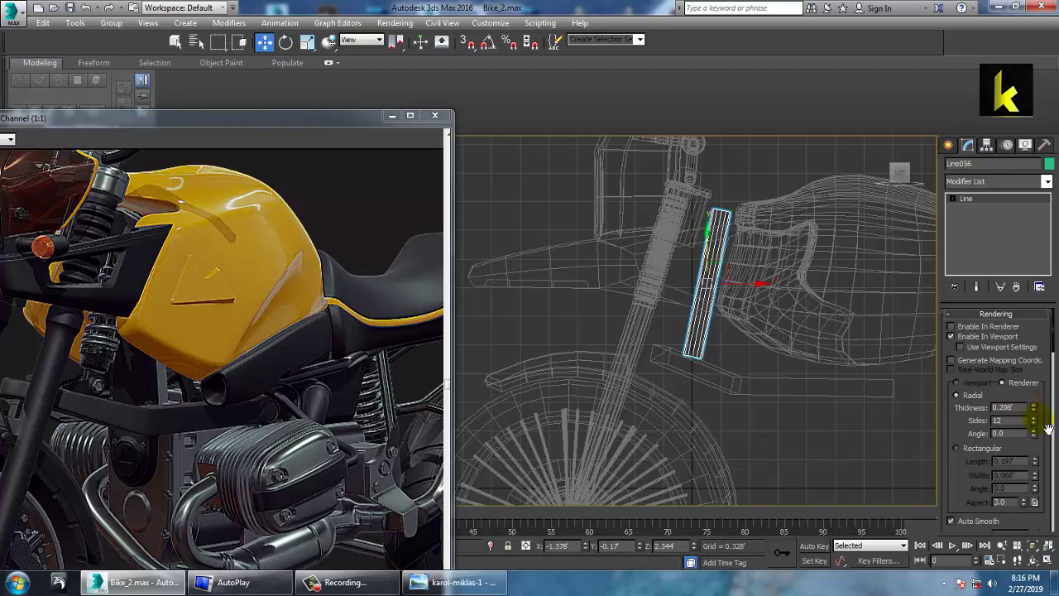
key(alt+w)
middle_click(820, 428)
key(alt+w)
key(z)
alt+middle_drag(809, 398, 746, 428)
scroll(735, 345, down, 5)
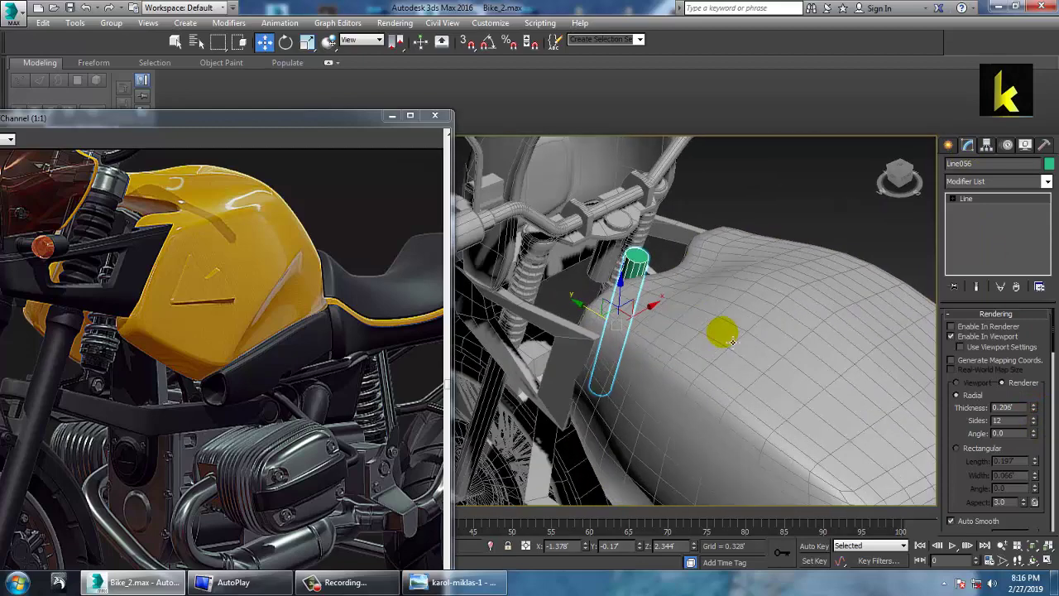
alt+middle_drag(733, 342, 653, 267)
Step: Move the tube slightly towards the fuel tank in the Left view, to about Y -0.196'
key(alt+w)
middle_click(816, 241)
key(alt+w)
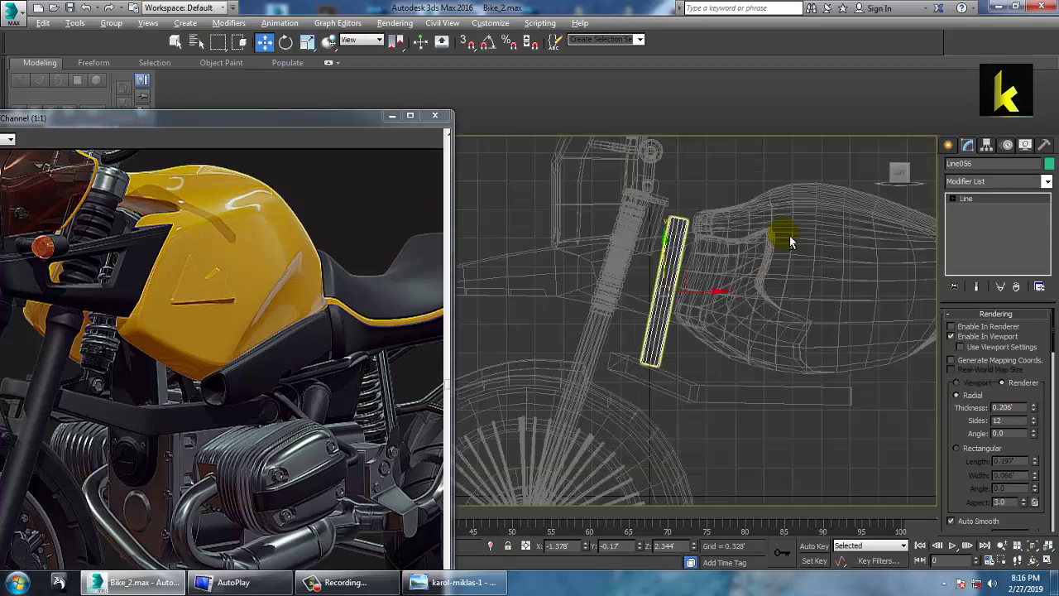
scroll(778, 249, up, 2)
middle_drag(756, 262, 817, 226)
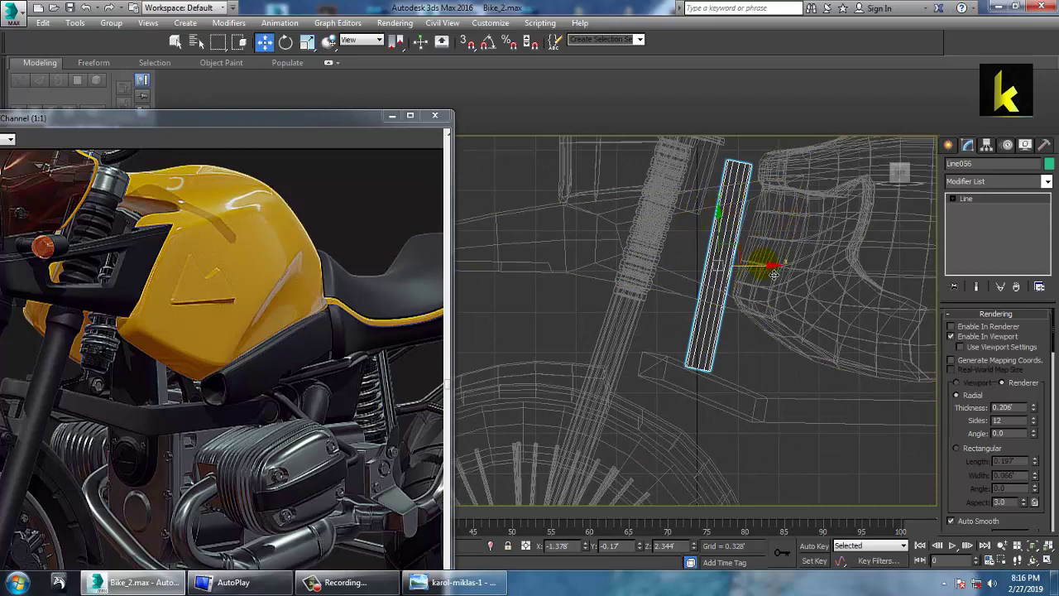
drag(770, 268, 778, 273)
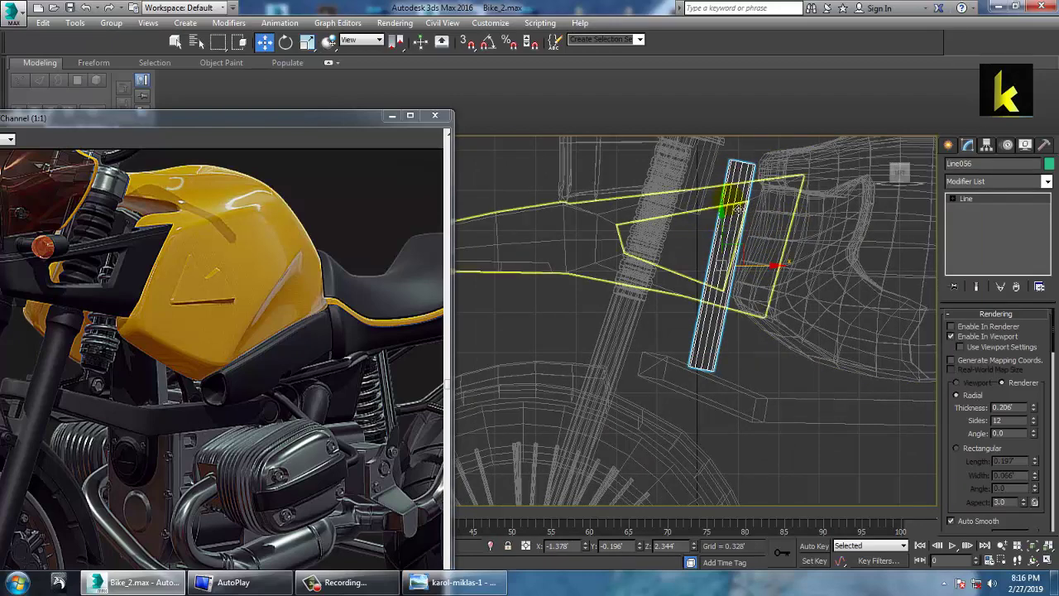
Step: Convert the tube to an editable poly and add an edge loop near its lower end with Swift Loop
right_click(725, 195)
mouse_move(824, 332)
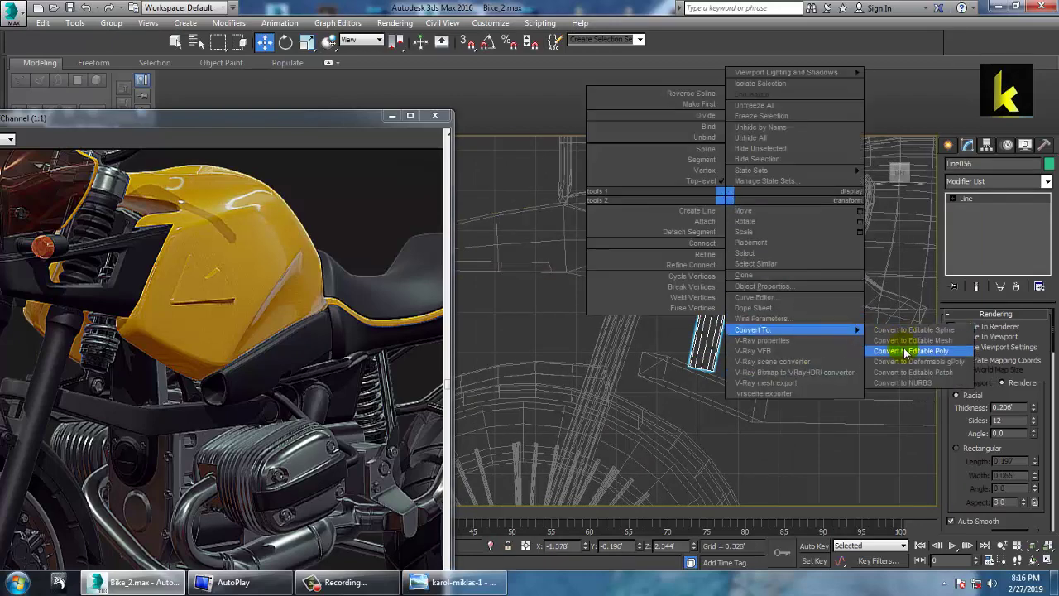
click(906, 351)
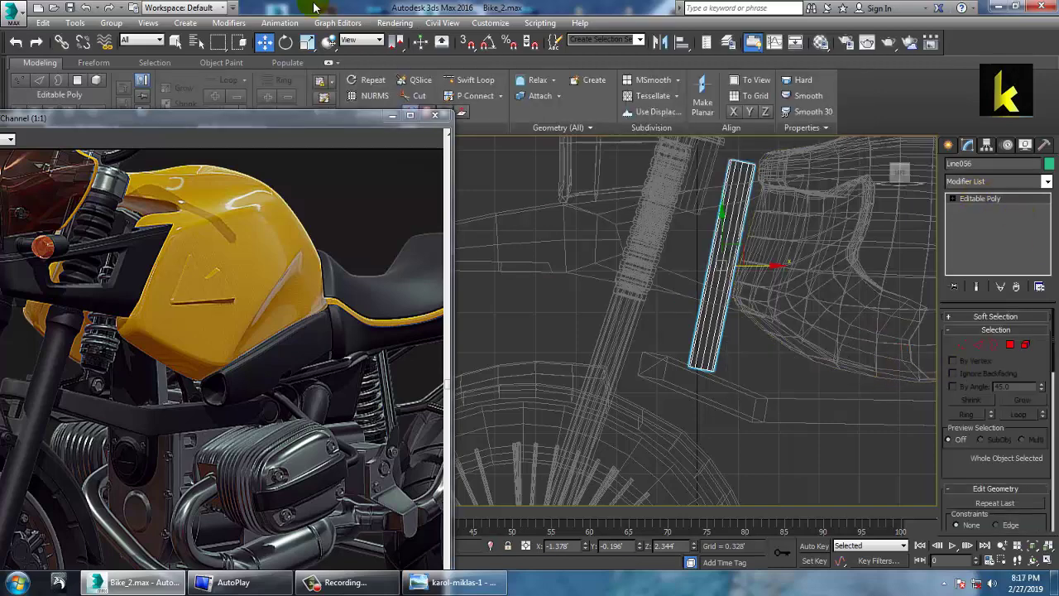
click(476, 79)
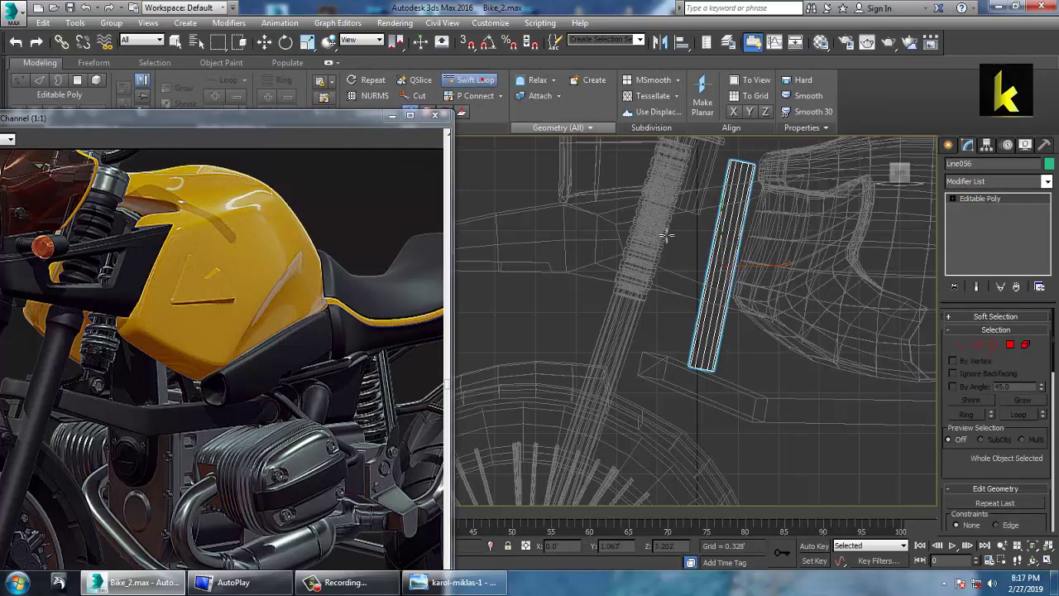
click(717, 341)
Step: Shorten the tube by moving its lower two vertex rings up along its slant, using the World reference coordinate system
key(w)
key(1)
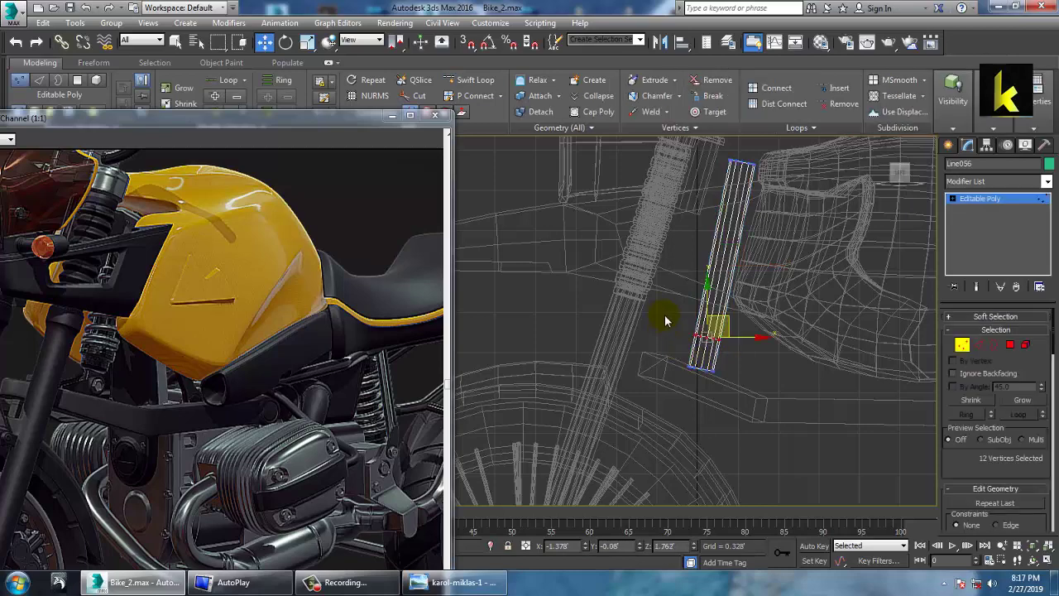
drag(667, 320, 751, 386)
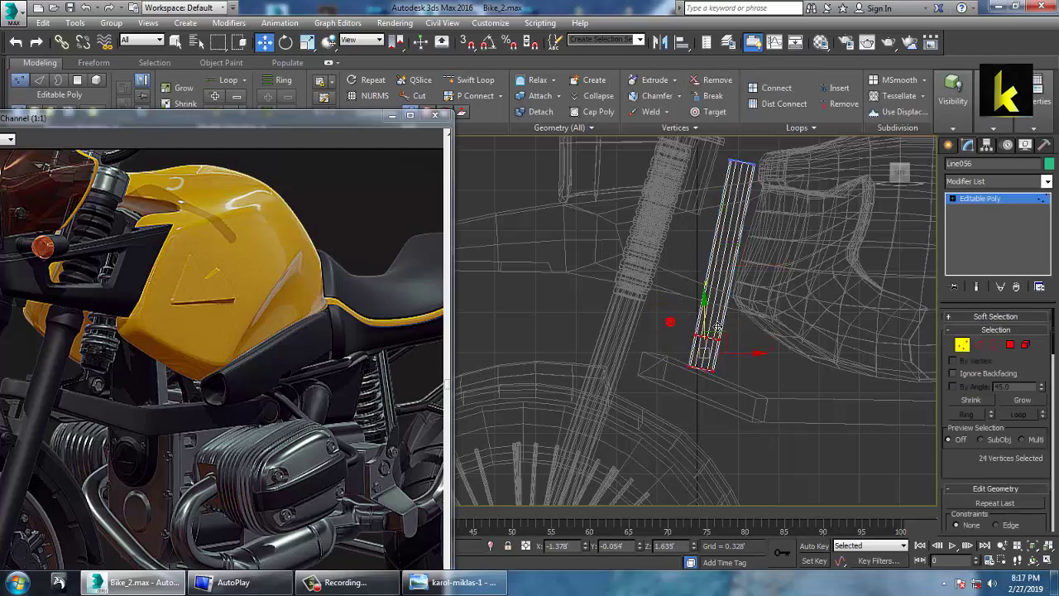
click(361, 40)
click(357, 93)
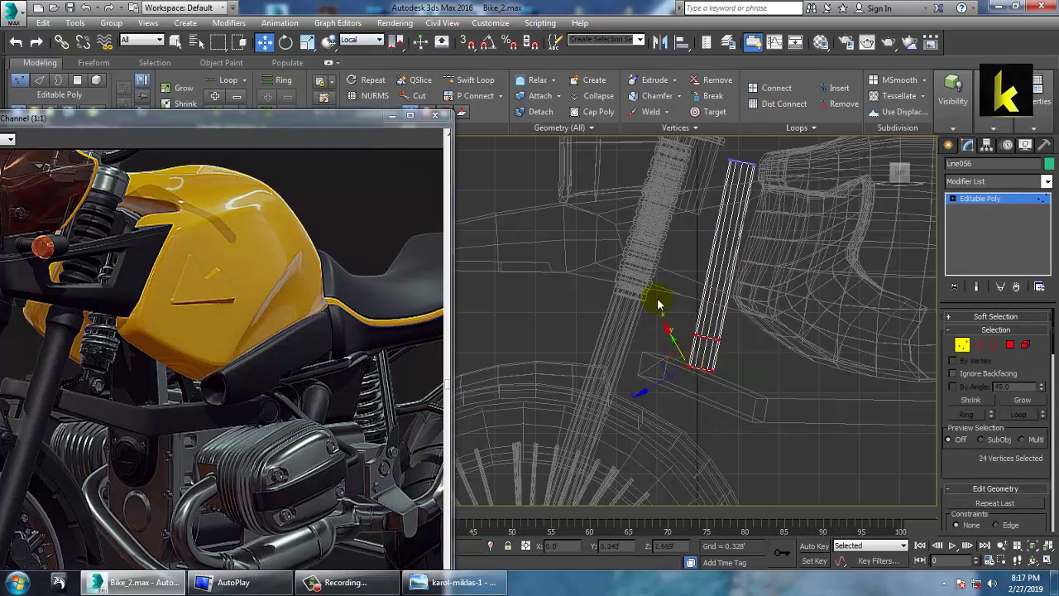
click(361, 39)
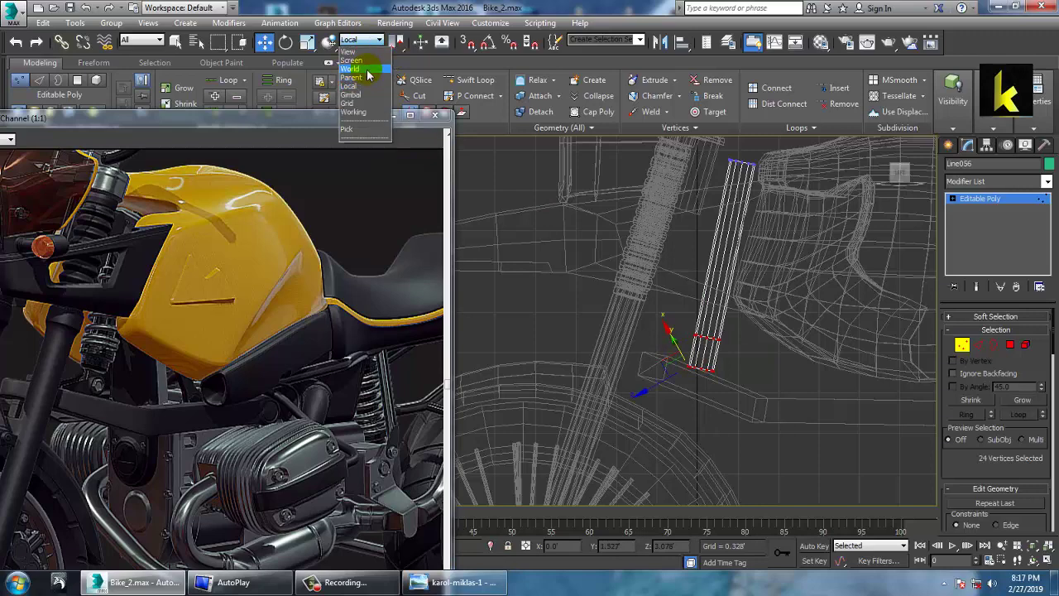
click(369, 69)
drag(713, 317, 686, 331)
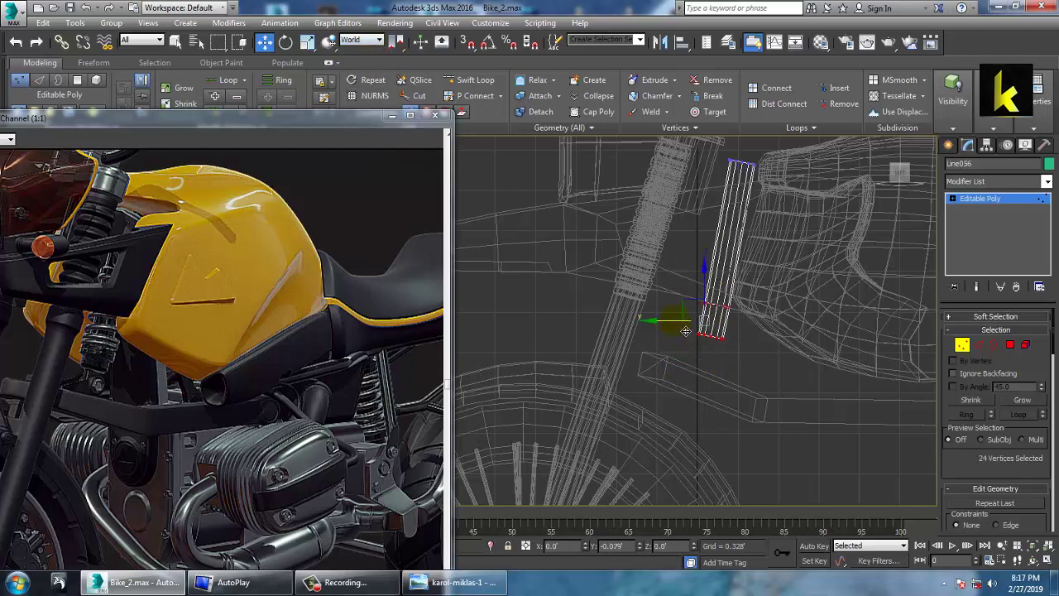
drag(721, 289, 711, 302)
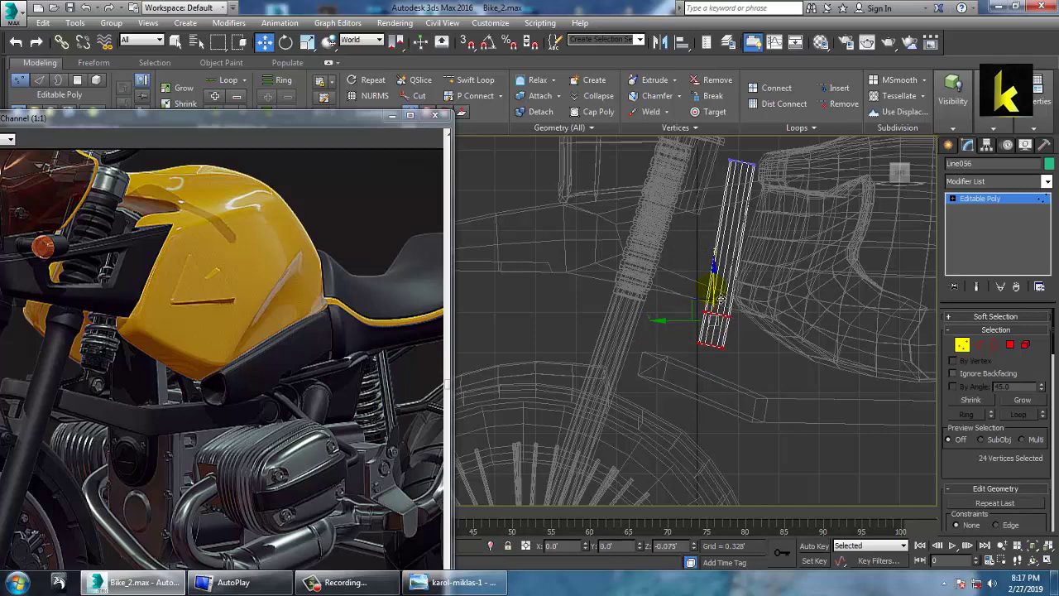
Step: Shift the tube's upper end vertices about 0.063' towards the fuel tank, then move the whole tube slightly towards the fork, to about Y -0.157'
middle_drag(763, 206, 758, 230)
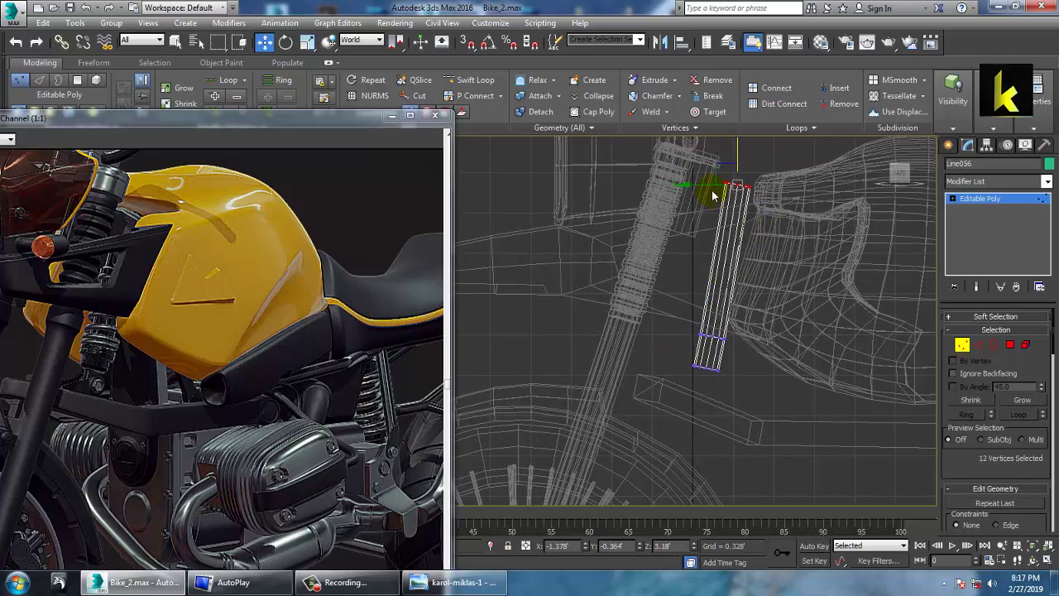
drag(714, 187, 722, 189)
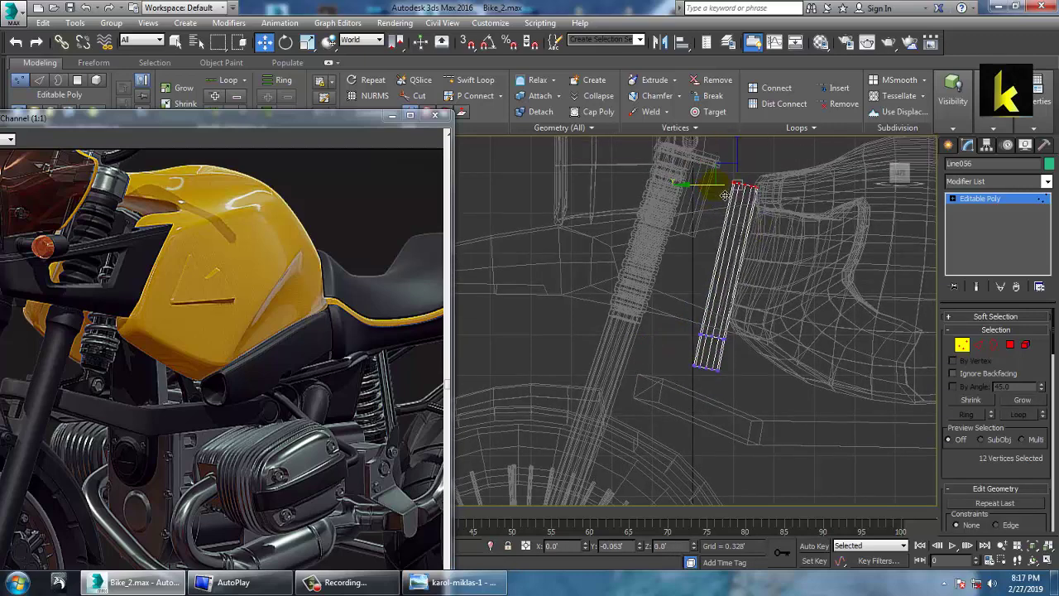
click(1002, 203)
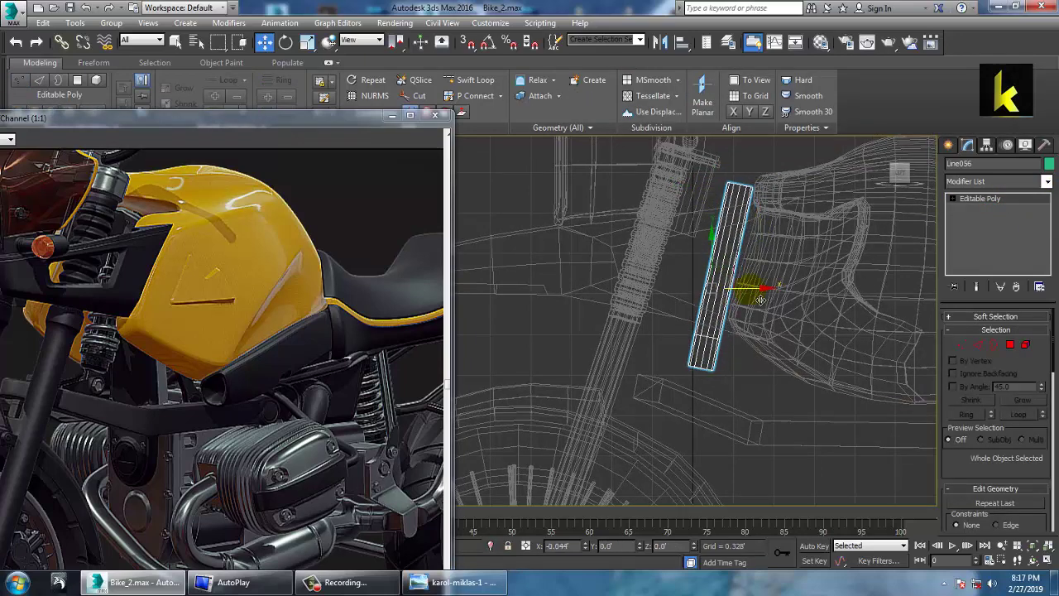
Step: Extrude the polygons of the tube's short lower segment by Local Normal with a height of 0.033'
click(1010, 346)
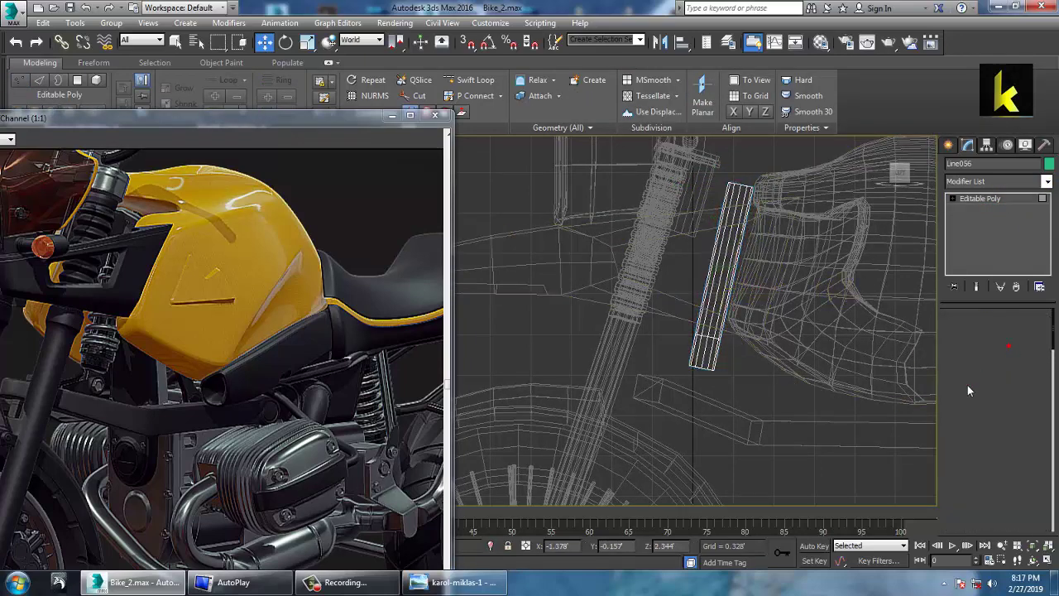
click(680, 357)
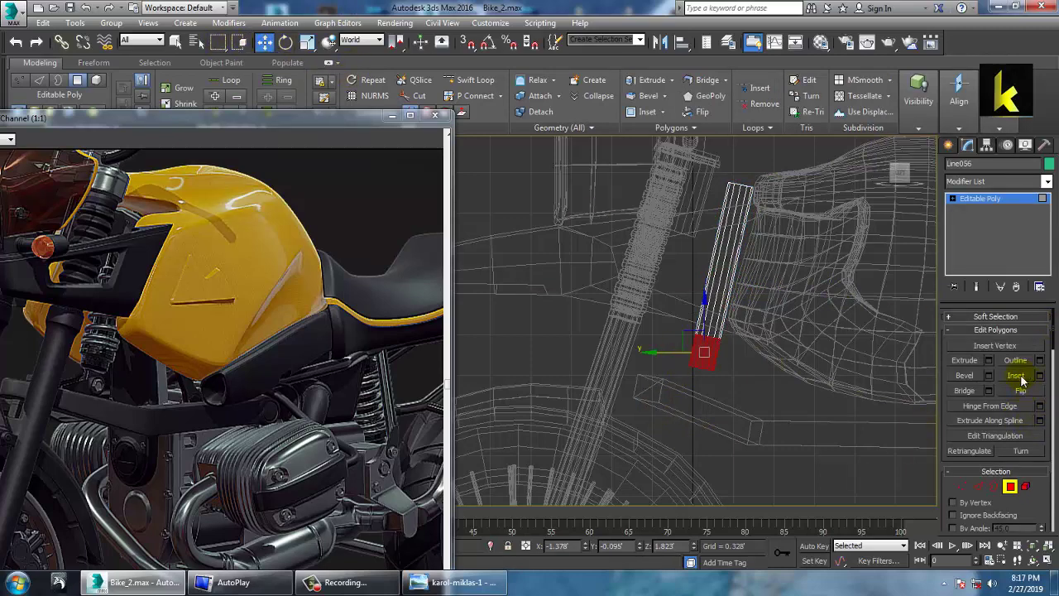
click(990, 364)
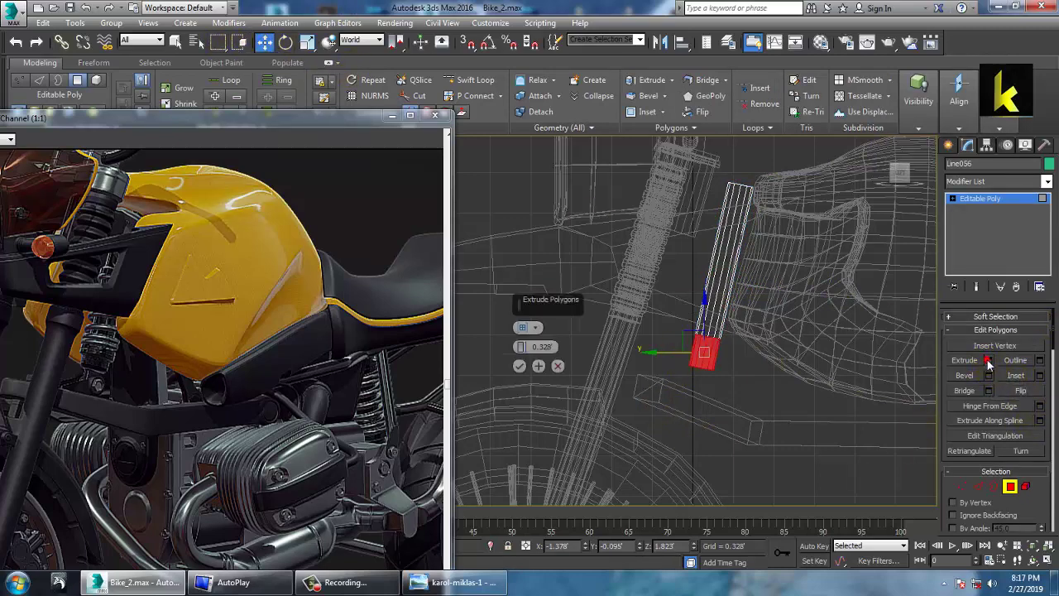
click(523, 327)
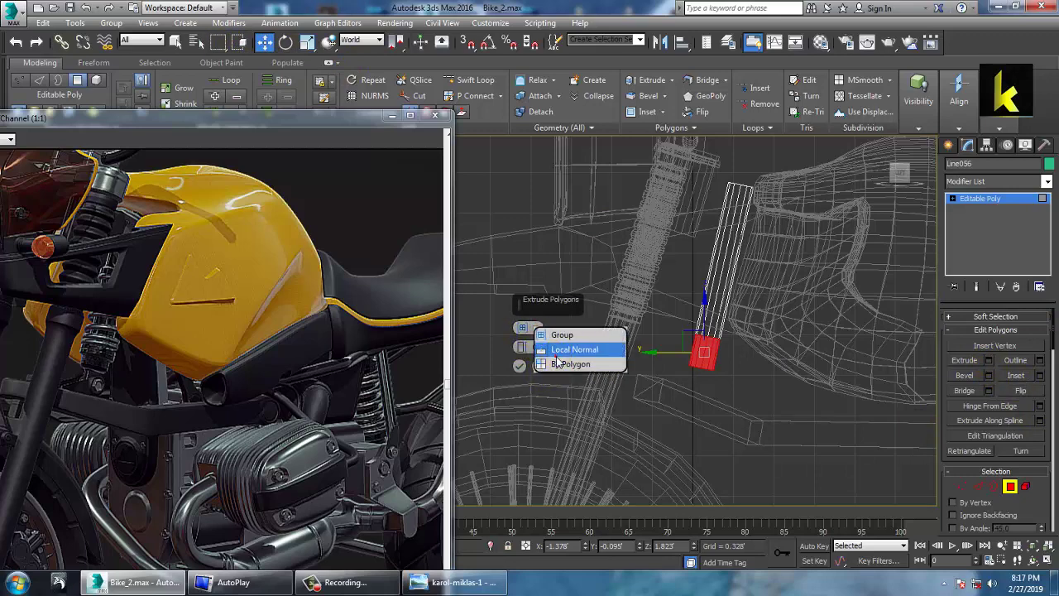
click(557, 350)
drag(525, 354, 532, 394)
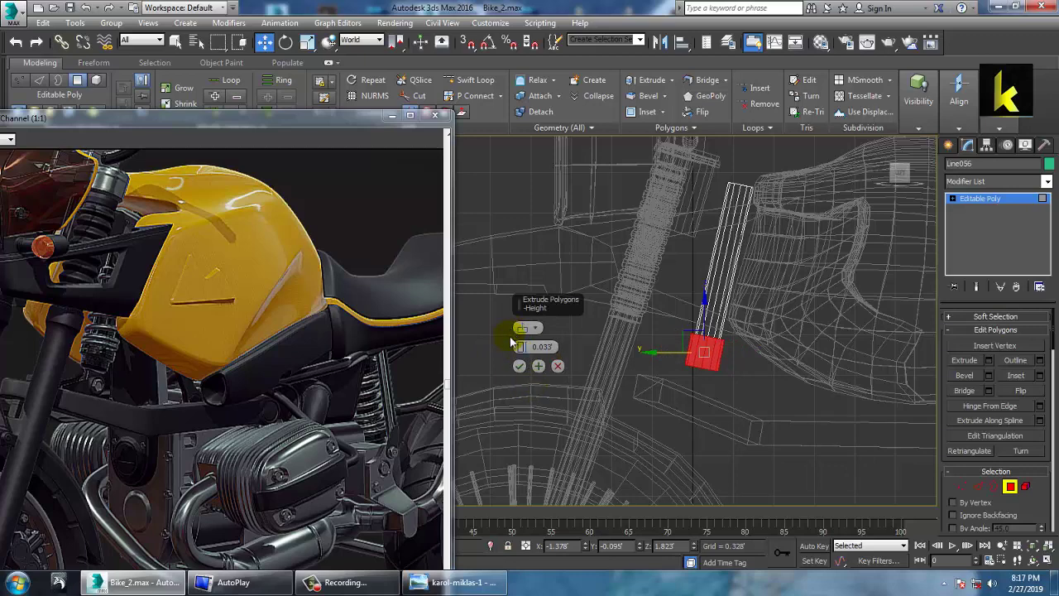
click(519, 366)
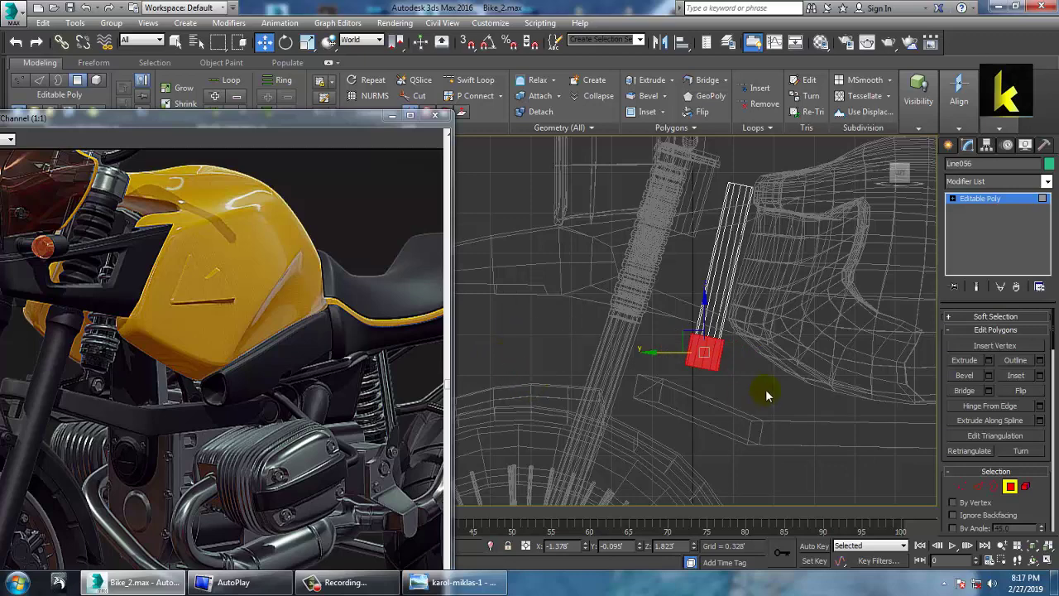
Step: Examine the tube's fit between the front fork and the fuel tank from several angles in the shaded Perspective view
key(alt+w)
right_click(811, 428)
key(alt+w)
key(z)
alt+middle_drag(728, 336, 688, 343)
scroll(691, 345, down, 5)
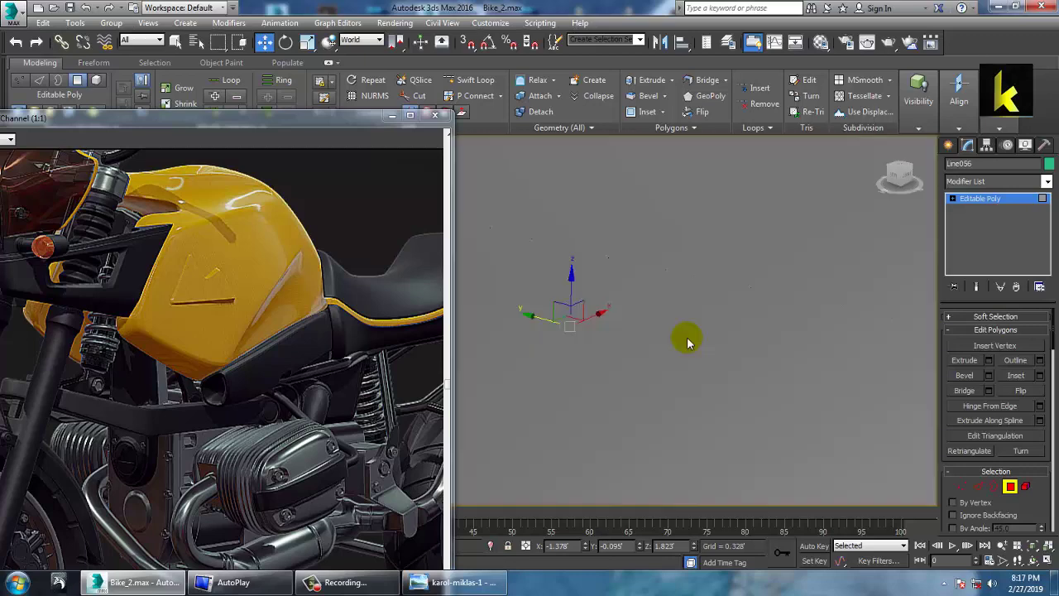
scroll(725, 360, down, 4)
alt+middle_drag(722, 269, 753, 314)
scroll(707, 310, down, 5)
scroll(749, 309, up, 3)
scroll(739, 293, up, 3)
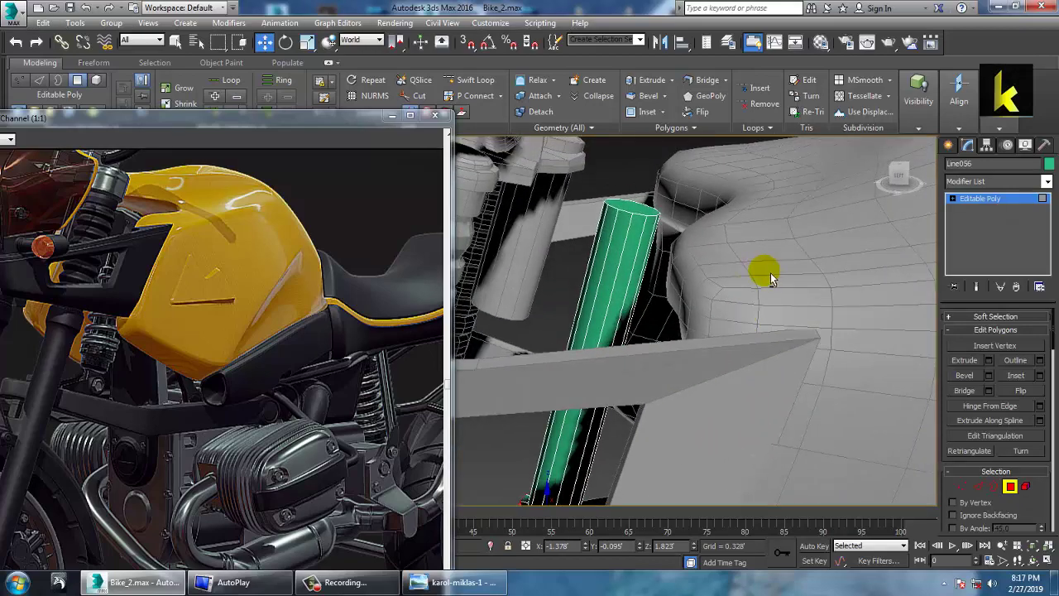
alt+middle_drag(764, 272, 605, 264)
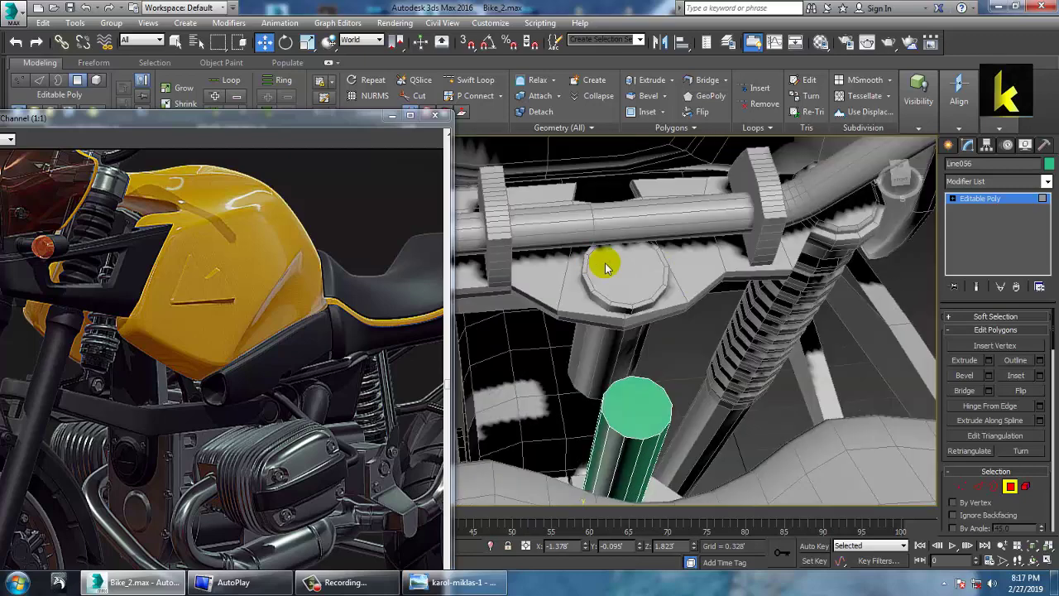
Step: Extrude the tank-facing side polygons of the fork's upper clamp plate by Local Normal with a height of 0.358'
click(995, 211)
click(549, 274)
alt+middle_drag(549, 274, 612, 240)
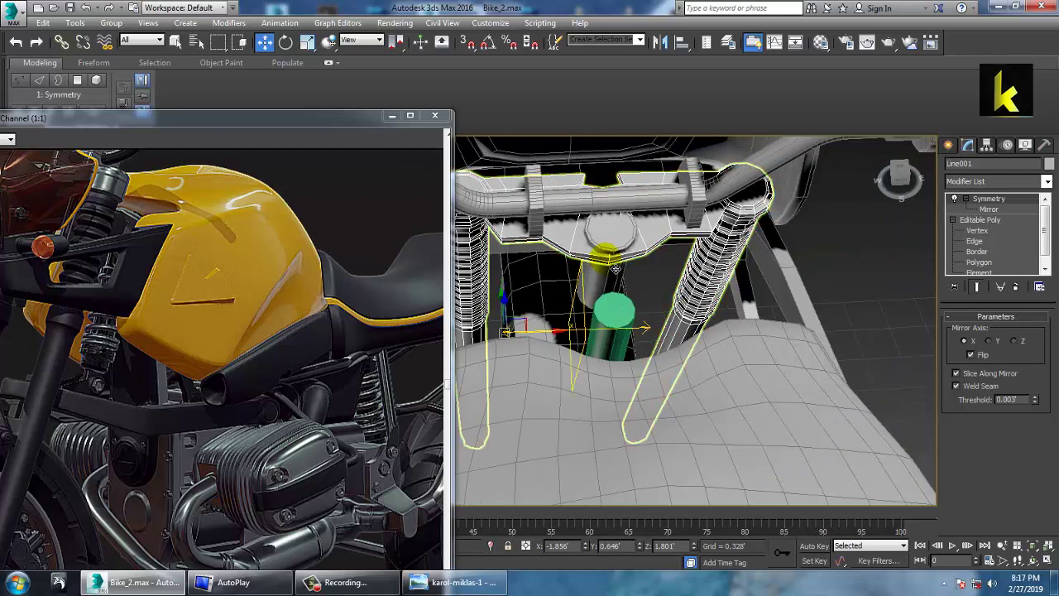
click(992, 220)
click(980, 262)
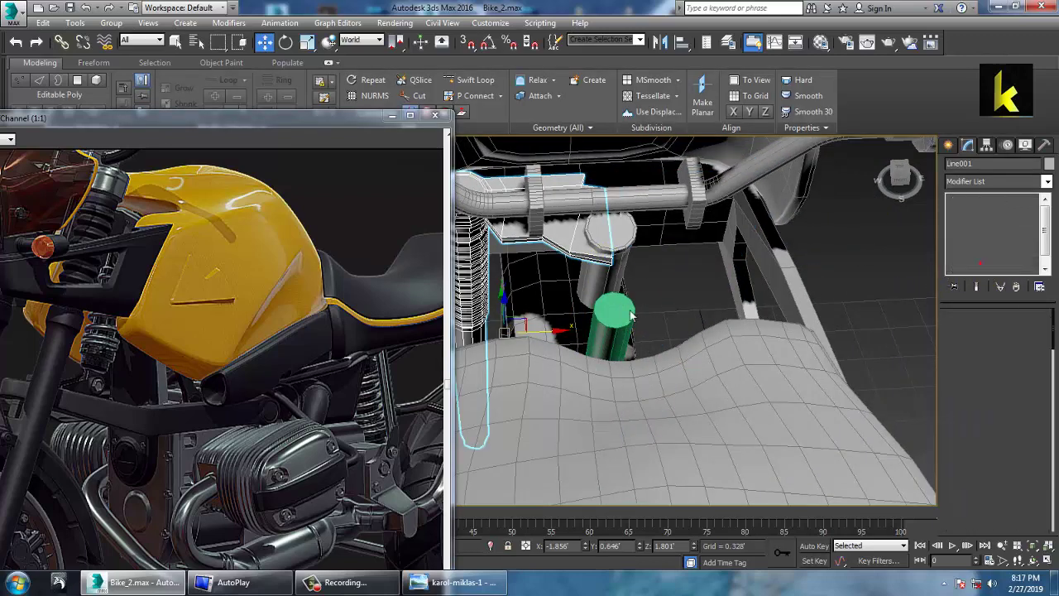
alt+middle_drag(571, 266, 626, 239)
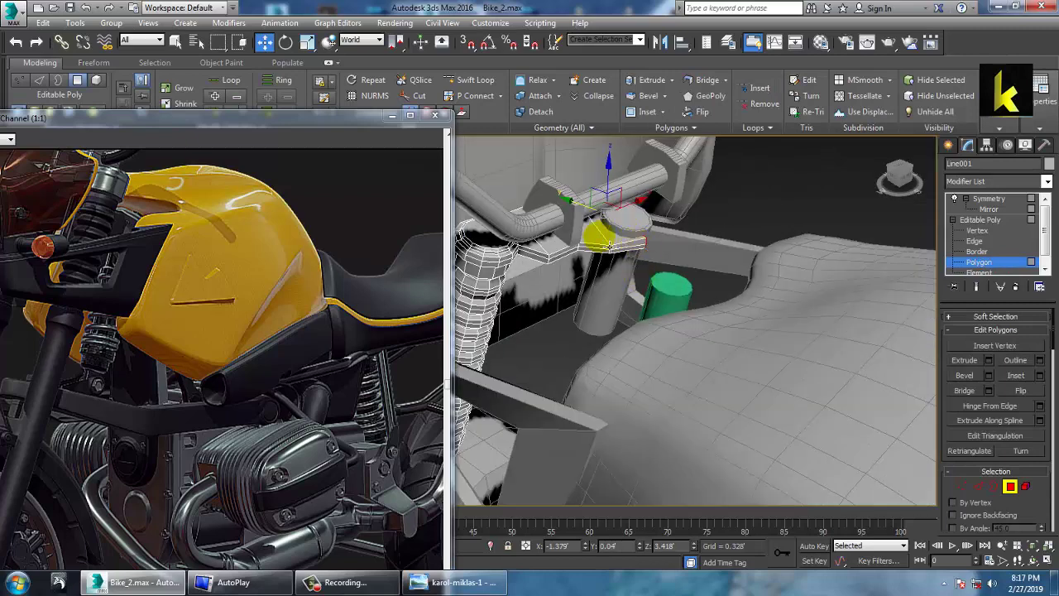
scroll(612, 248, up, 3)
click(579, 265)
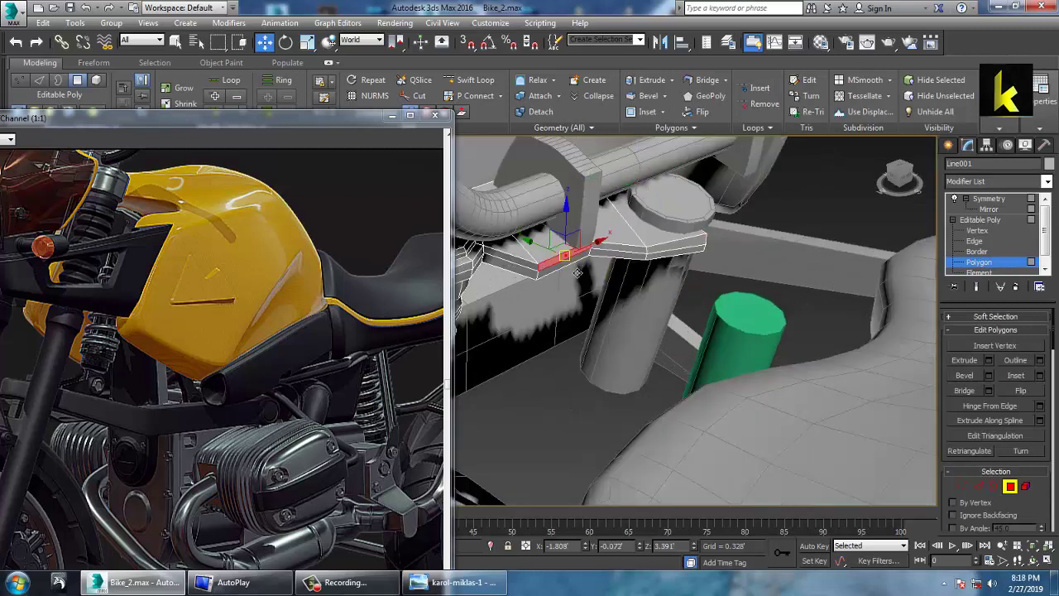
ctrl+click(633, 269)
ctrl+click(637, 265)
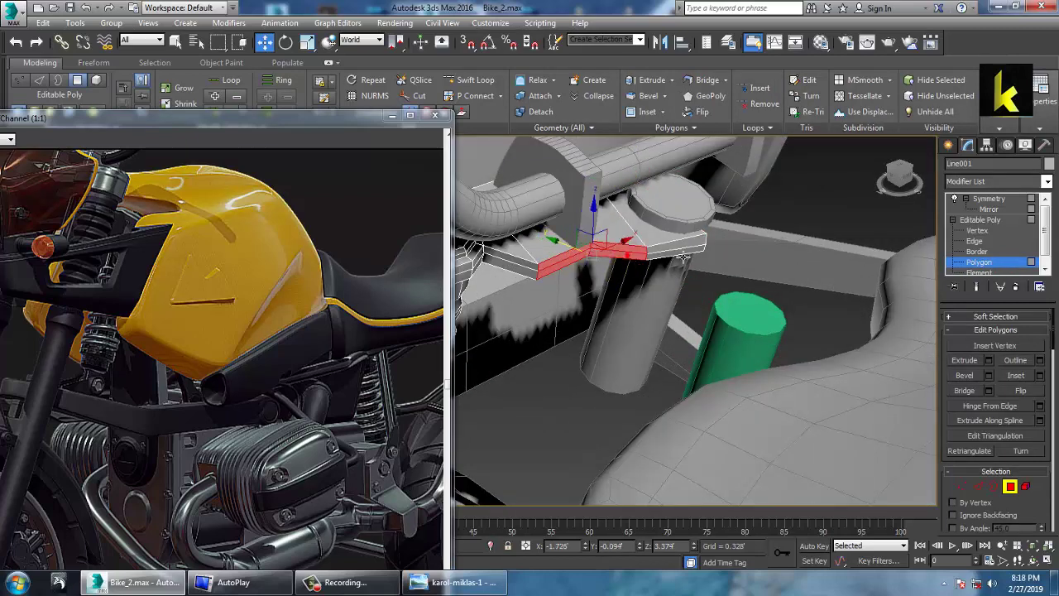
ctrl+click(684, 260)
ctrl+click(677, 253)
click(990, 360)
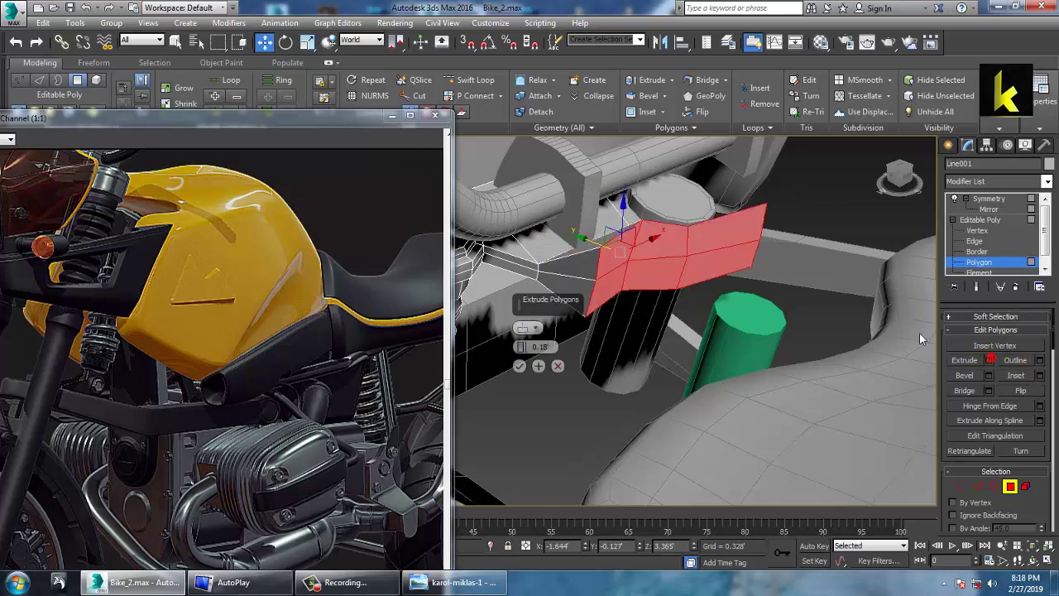
drag(523, 348, 523, 327)
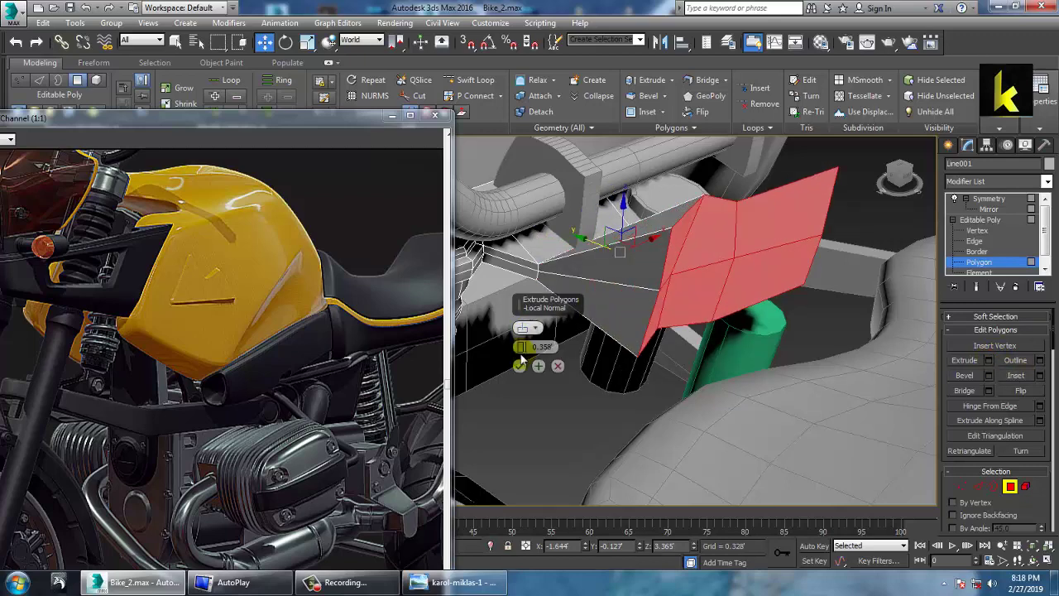
click(520, 366)
Step: Scale the extruded end polygons of the clamp plate down in height and flatten them along the Y axis
alt+middle_drag(745, 297, 818, 223)
key(r)
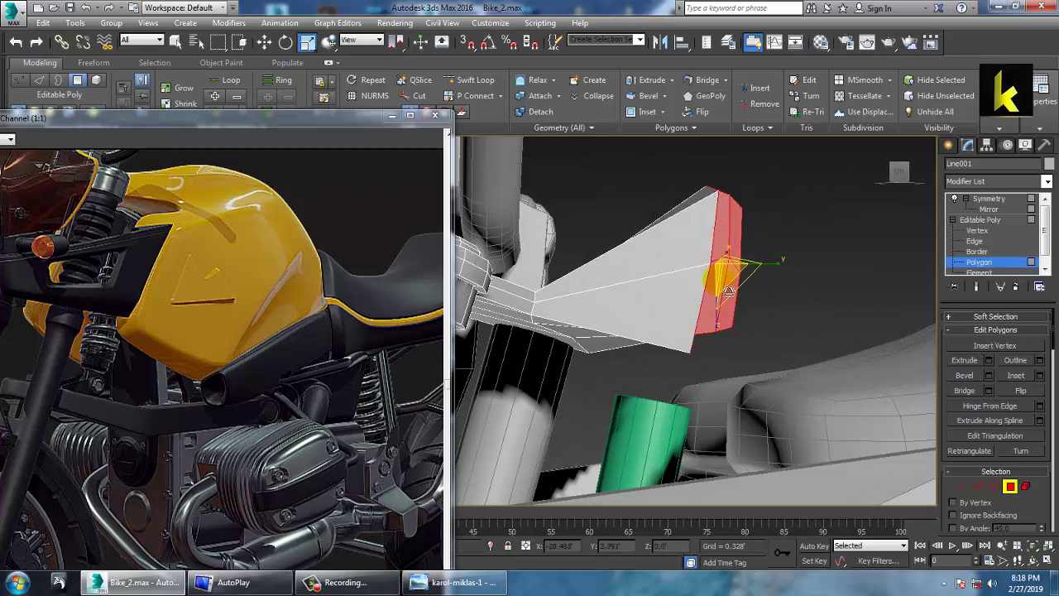
drag(716, 325, 719, 203)
key(w)
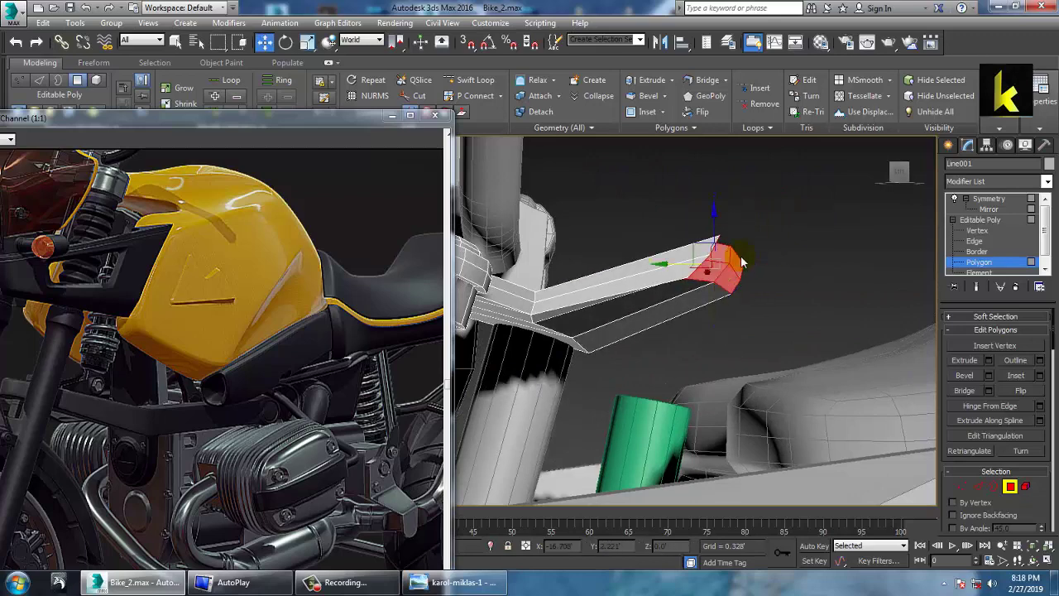
alt+middle_drag(740, 262, 786, 319)
key(r)
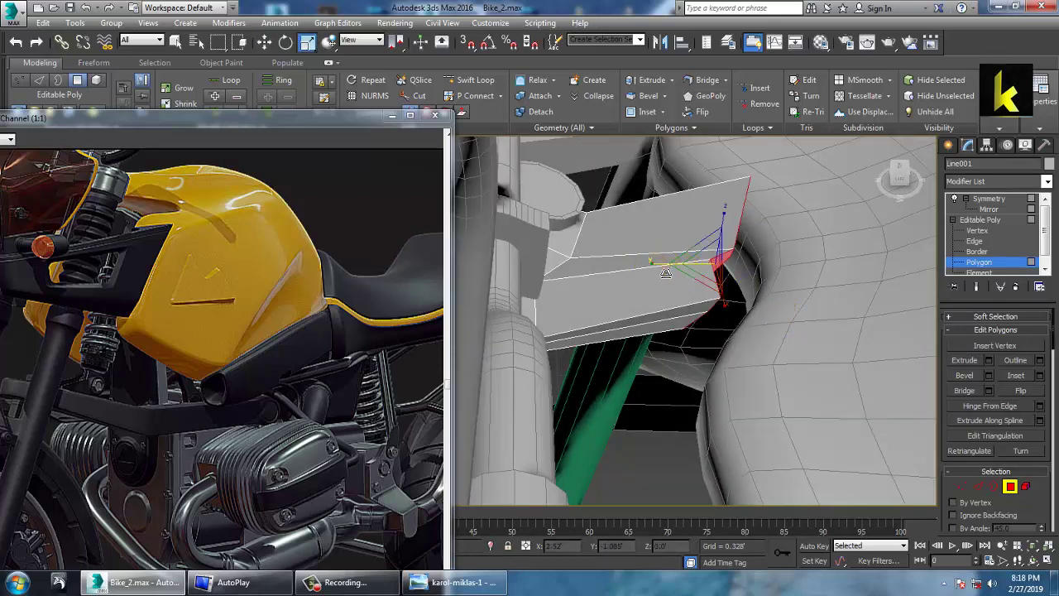
drag(665, 273, 206, 259)
key(w)
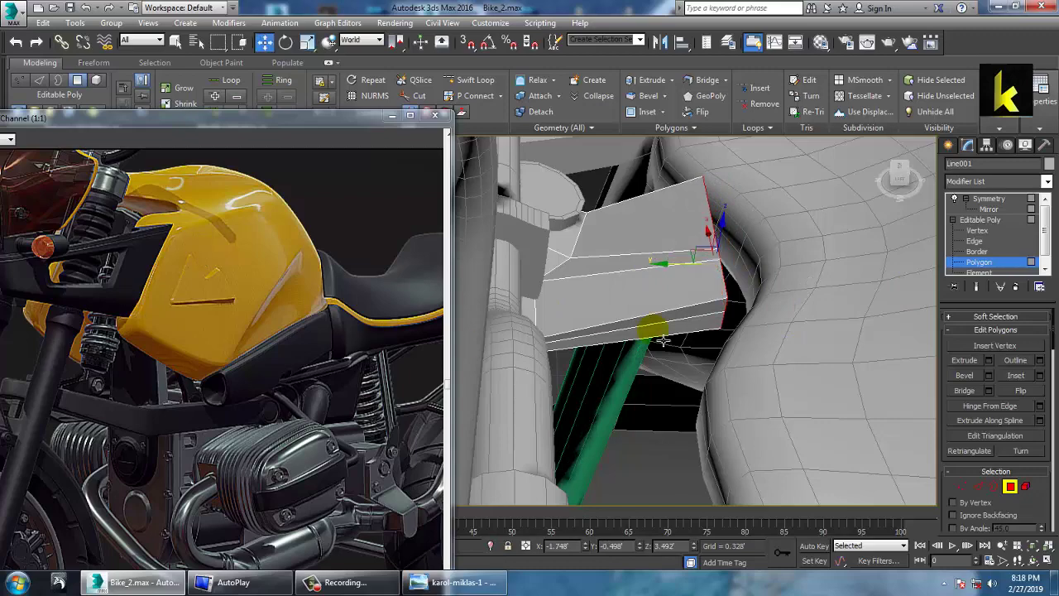
Step: Lower the clamp plate's extruded end polygons onto the top of the tube, to about Z 3.233'
alt+middle_drag(650, 326, 594, 294)
scroll(723, 325, down, 5)
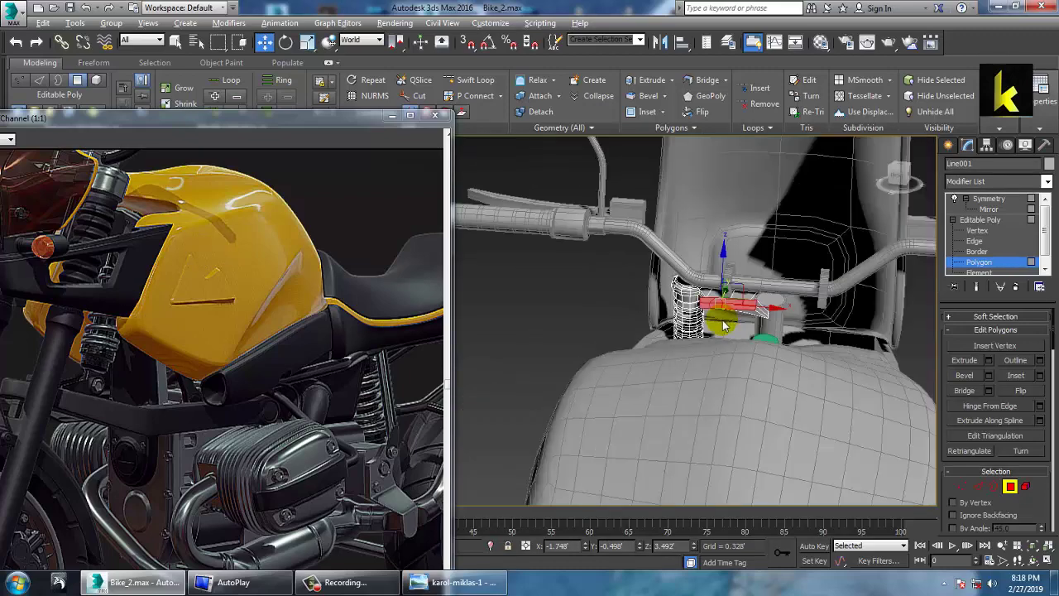
alt+middle_drag(648, 348, 1023, 321)
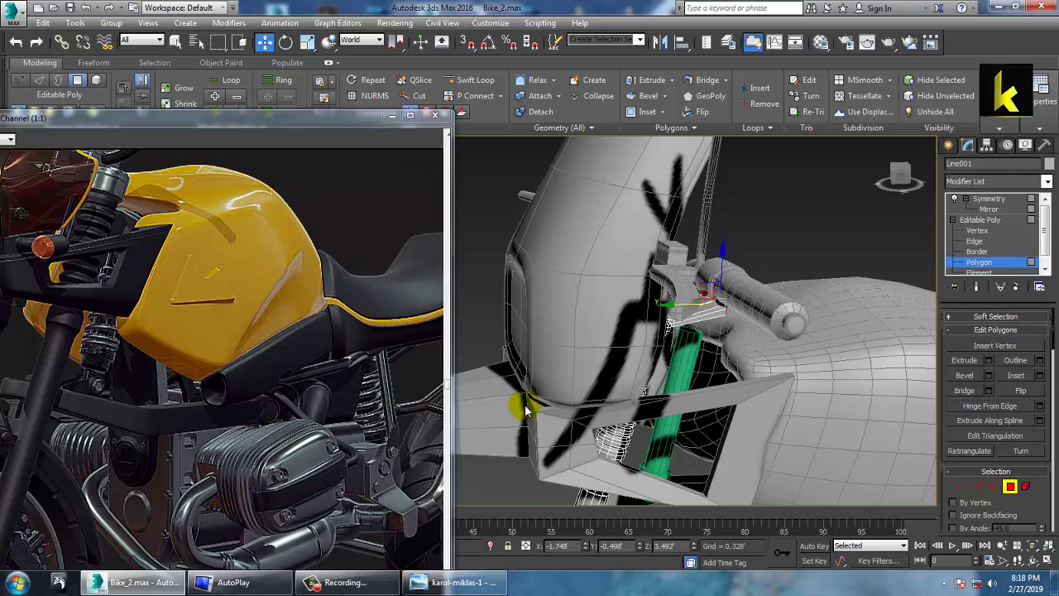
alt+middle_drag(803, 303, 801, 293)
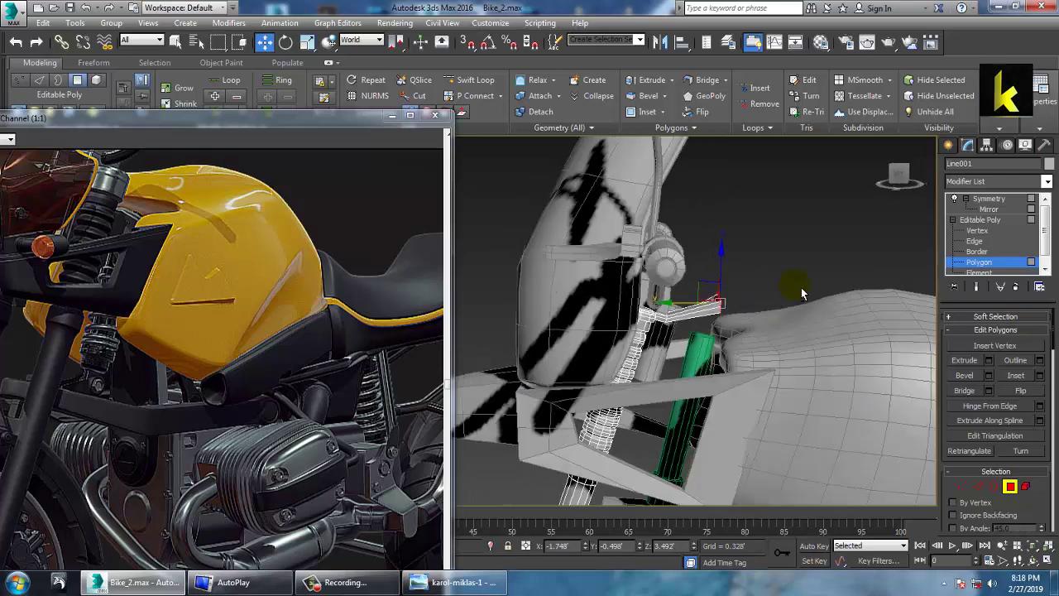
scroll(801, 293, up, 5)
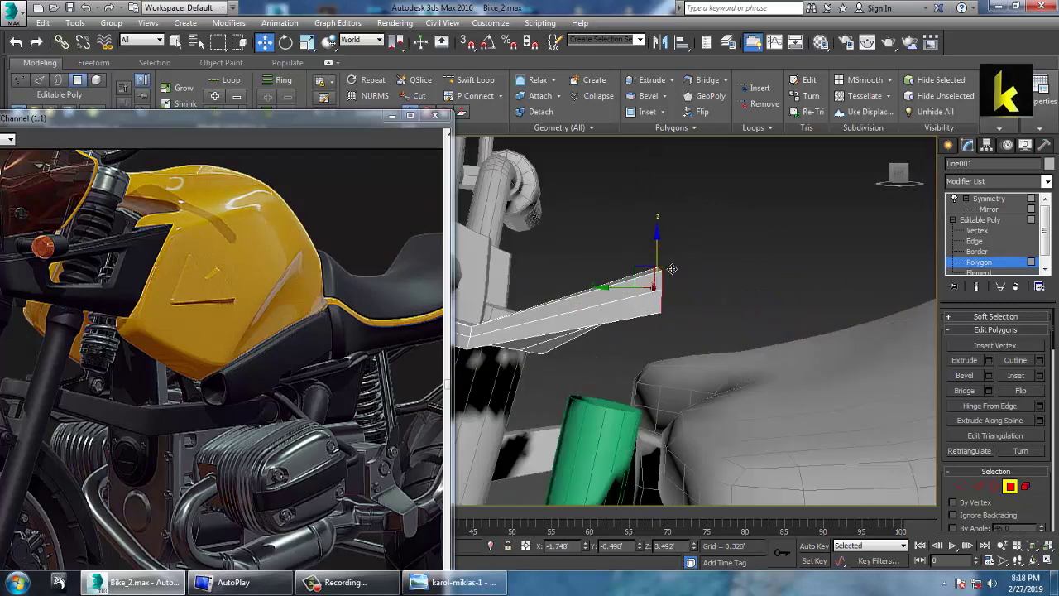
drag(671, 269, 683, 372)
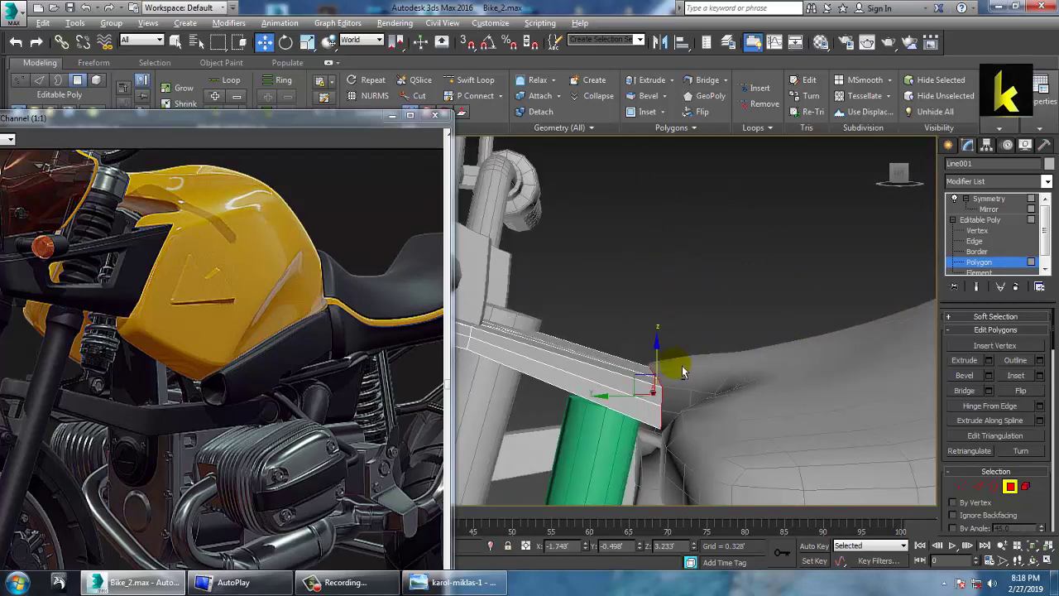
Step: Slide the plate's extruded end towards the centre, then move its six middle vertices to about X -1.59', Y -0.589'
alt+middle_drag(682, 372, 677, 408)
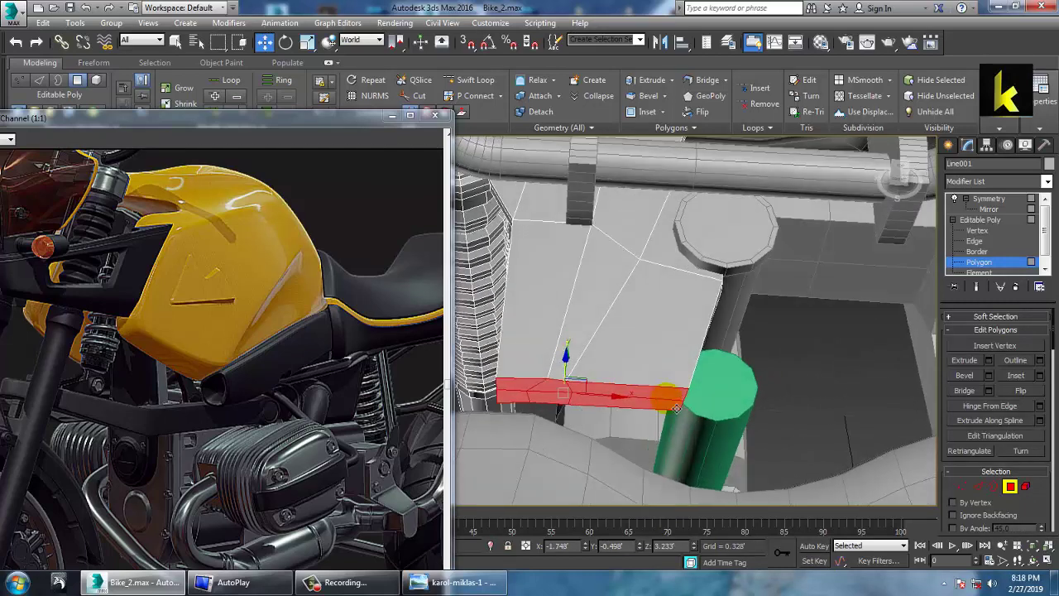
drag(619, 406, 653, 372)
key(1)
drag(551, 353, 641, 450)
drag(626, 398, 674, 400)
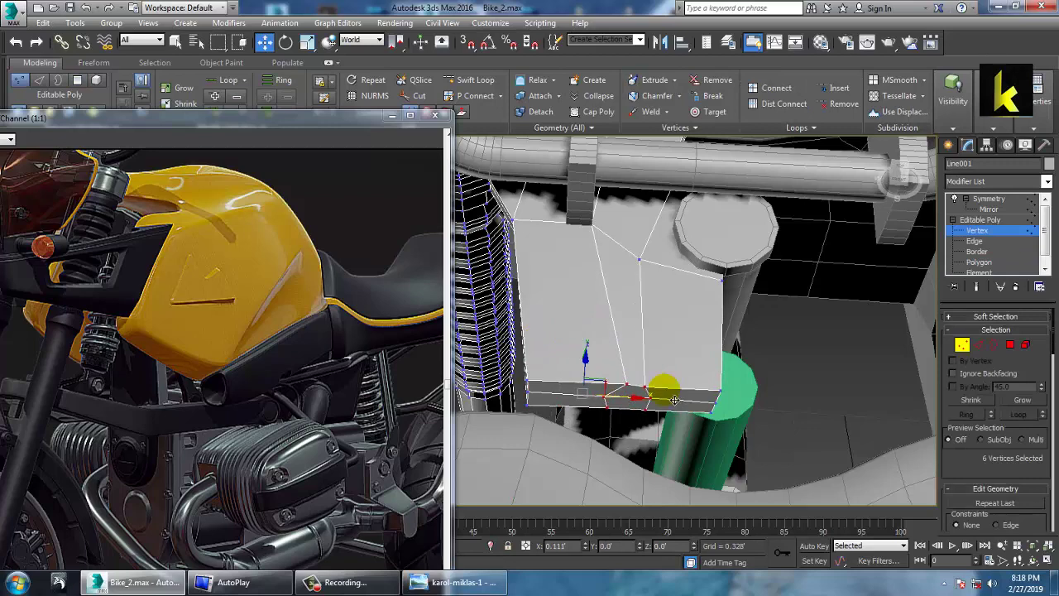
alt+middle_drag(675, 400, 735, 280)
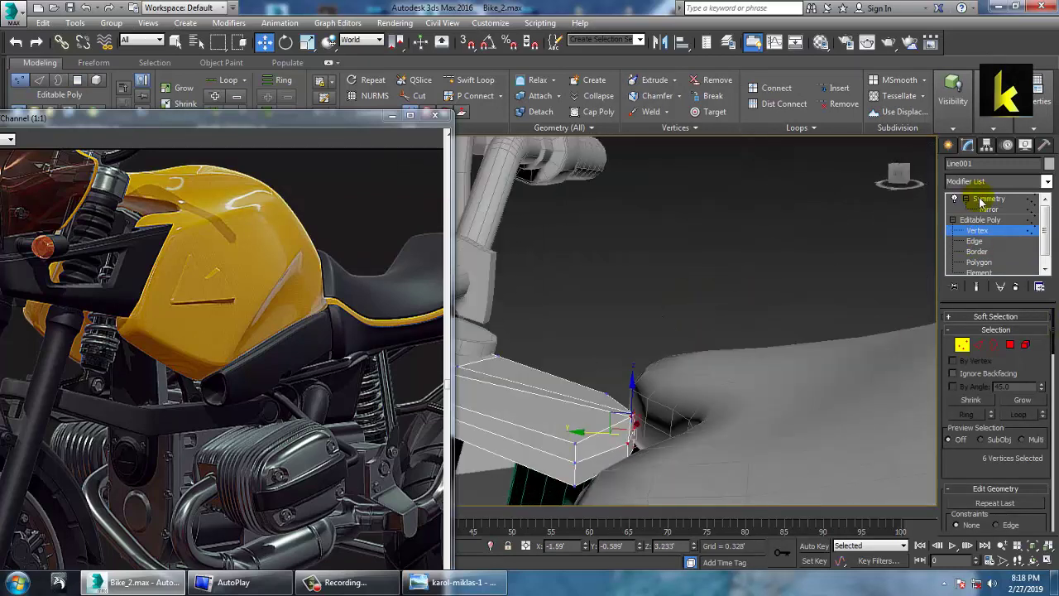
Step: Check the plate with its Symmetry result and show the end result while editing its vertices
click(981, 200)
alt+middle_drag(742, 383, 787, 237)
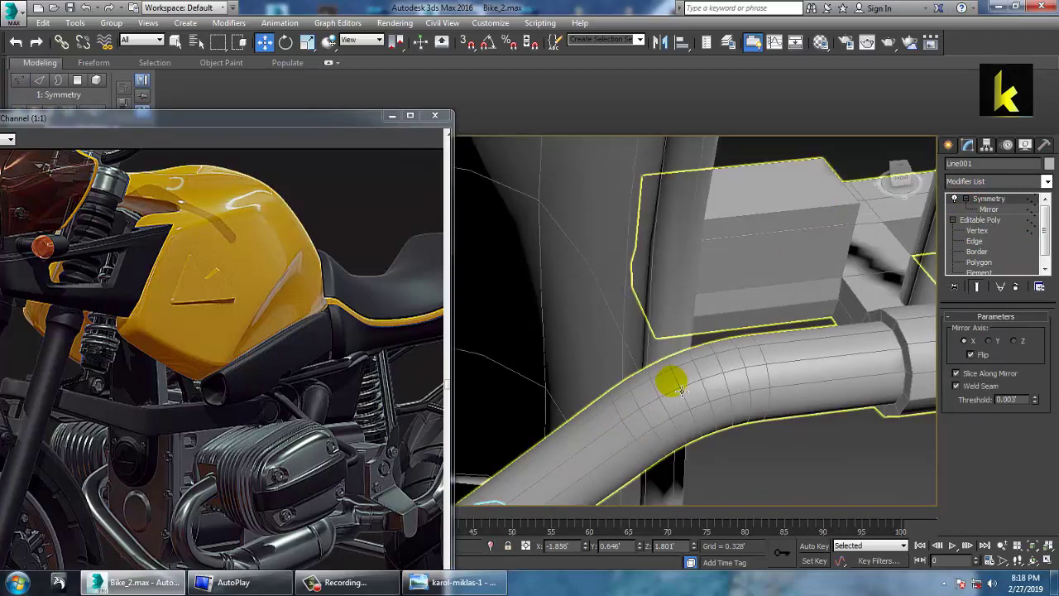
alt+middle_drag(680, 391, 695, 240)
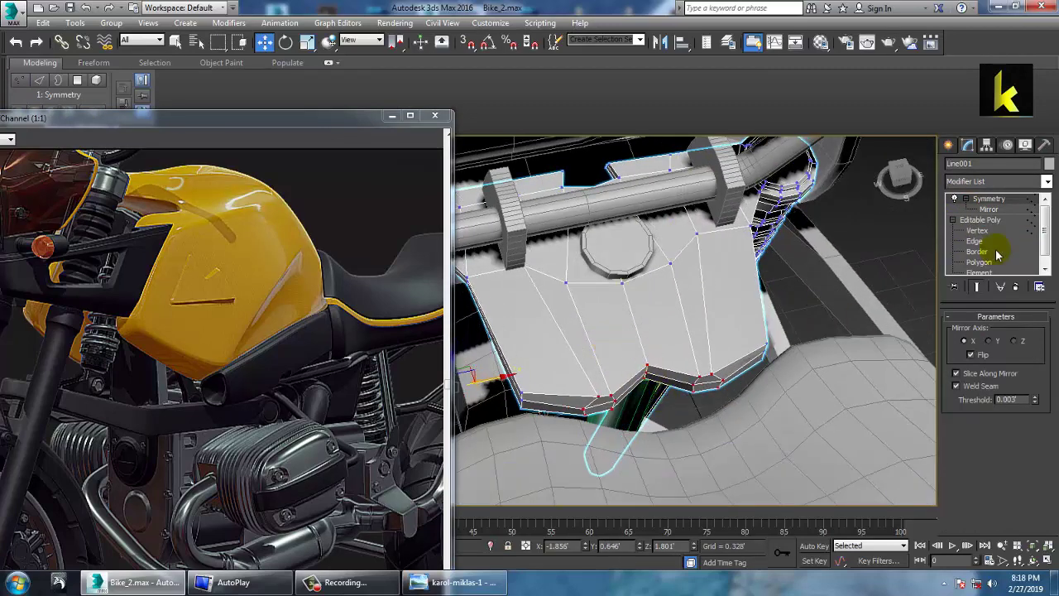
click(989, 209)
click(629, 354)
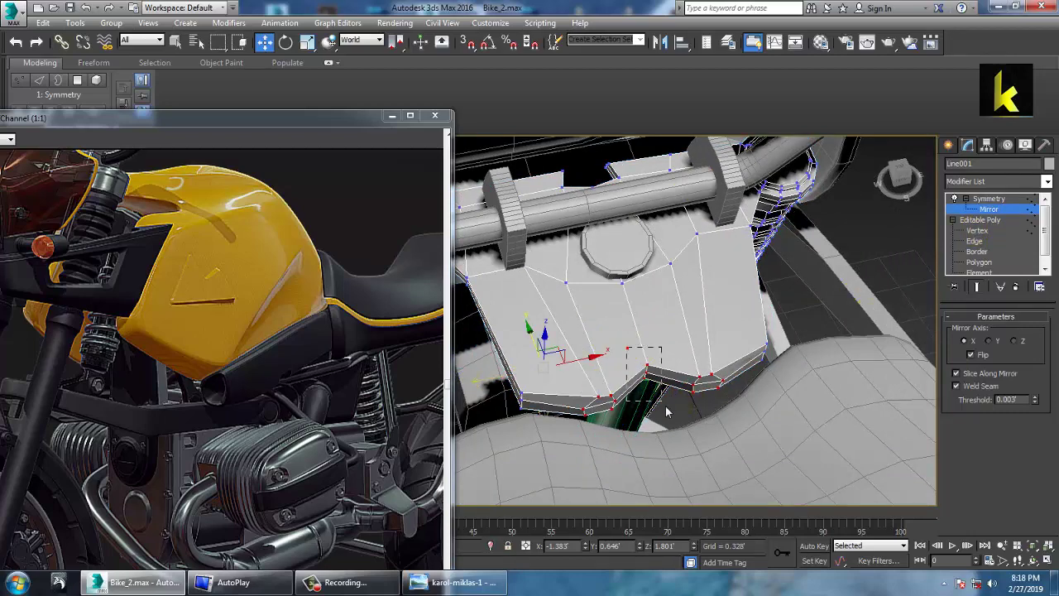
click(977, 230)
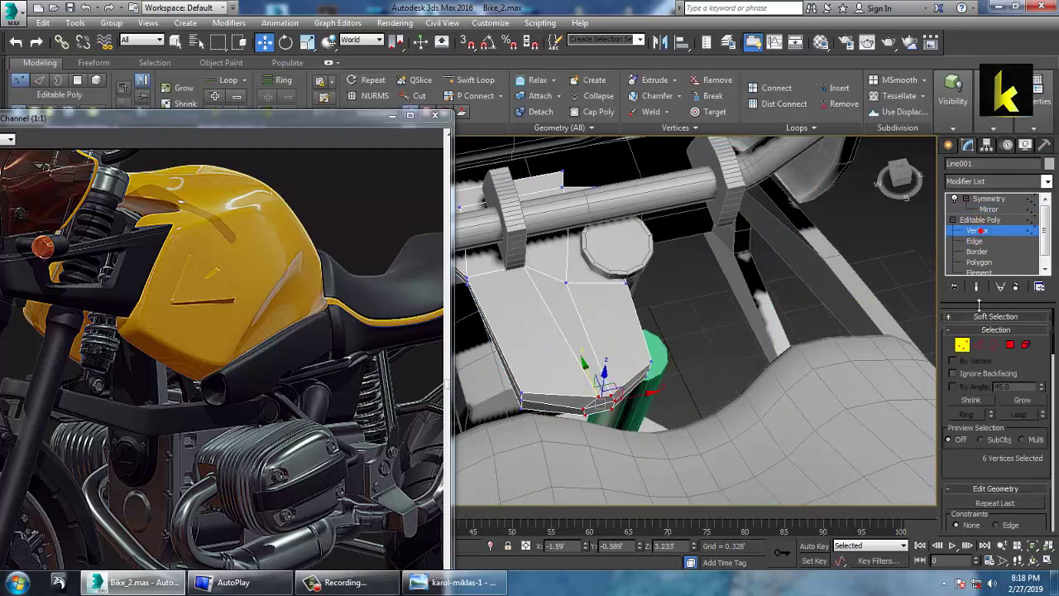
click(977, 287)
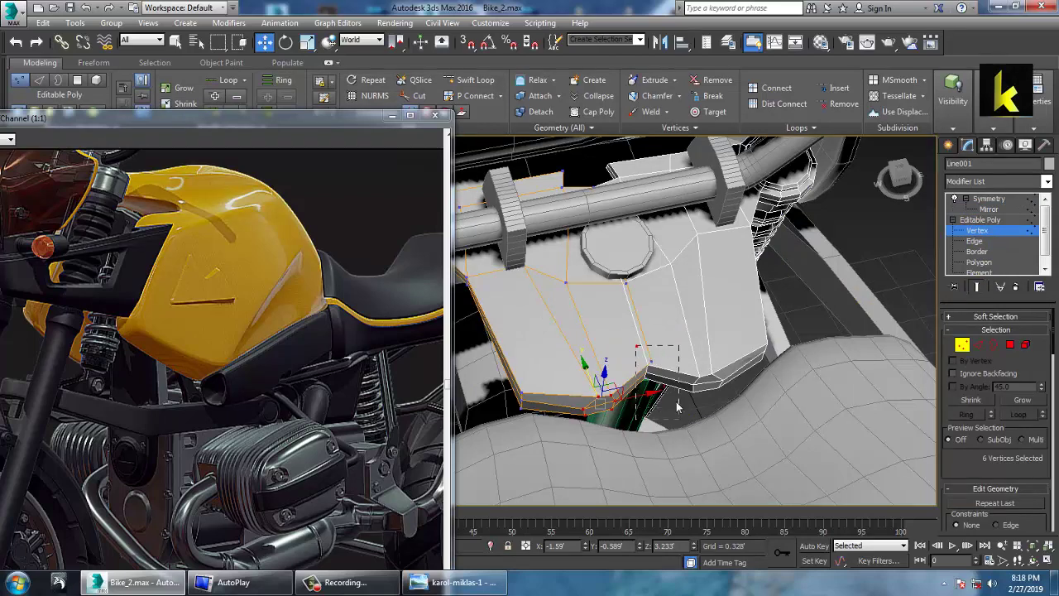
Step: Move the plate's seam vertices towards the tank to even out the mirrored edge, and adjust three neighbouring vertices to about Y -0.612'
drag(676, 406, 679, 418)
drag(641, 348, 617, 402)
drag(562, 378, 638, 413)
click(977, 219)
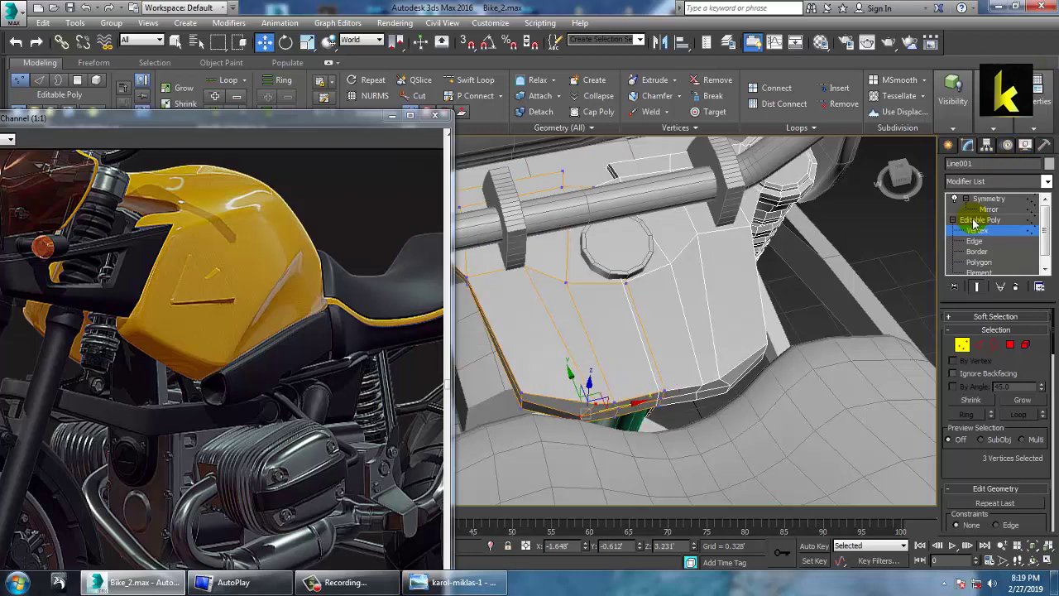
Step: In the top view, draw a helix beside the tube at about X -0.935', Y -0.274', with radii of about 0.015' and 0.04' and height about 0.253'
alt+middle_drag(681, 374, 724, 307)
click(669, 251)
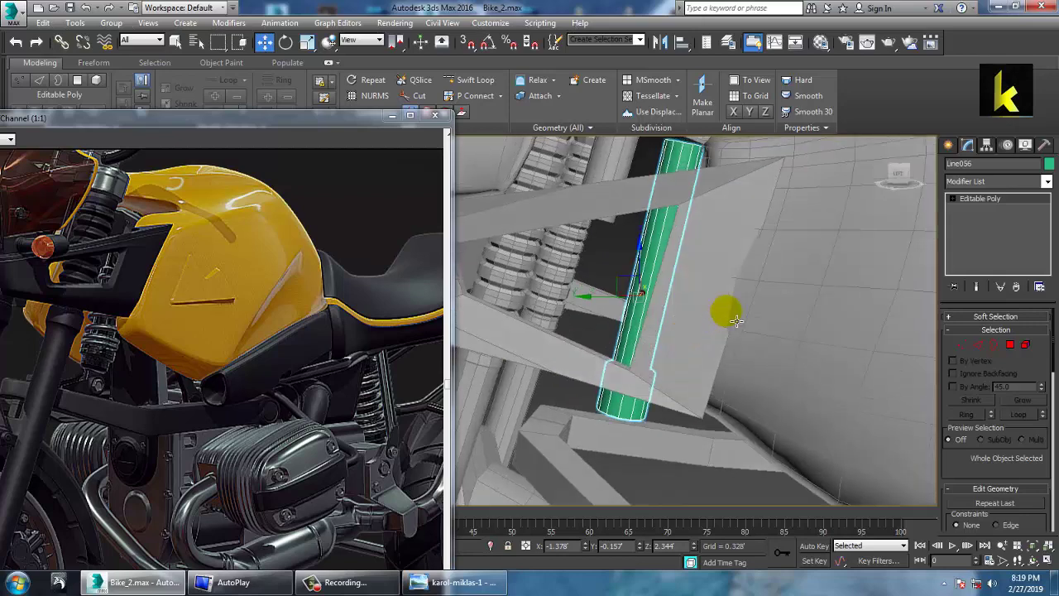
key(alt+w)
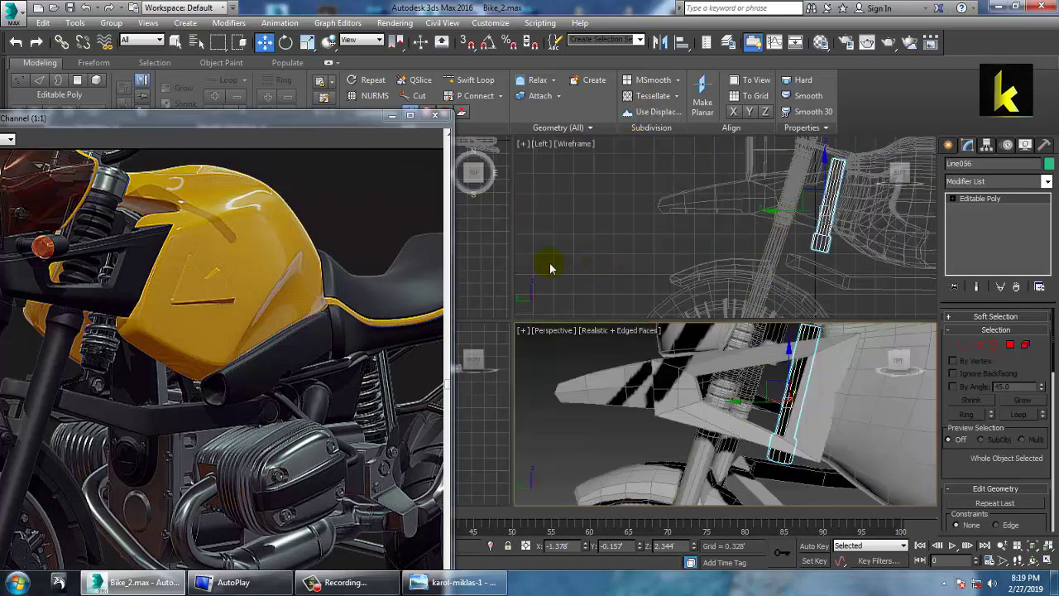
middle_click(480, 226)
key(alt+w)
middle_drag(693, 215, 710, 359)
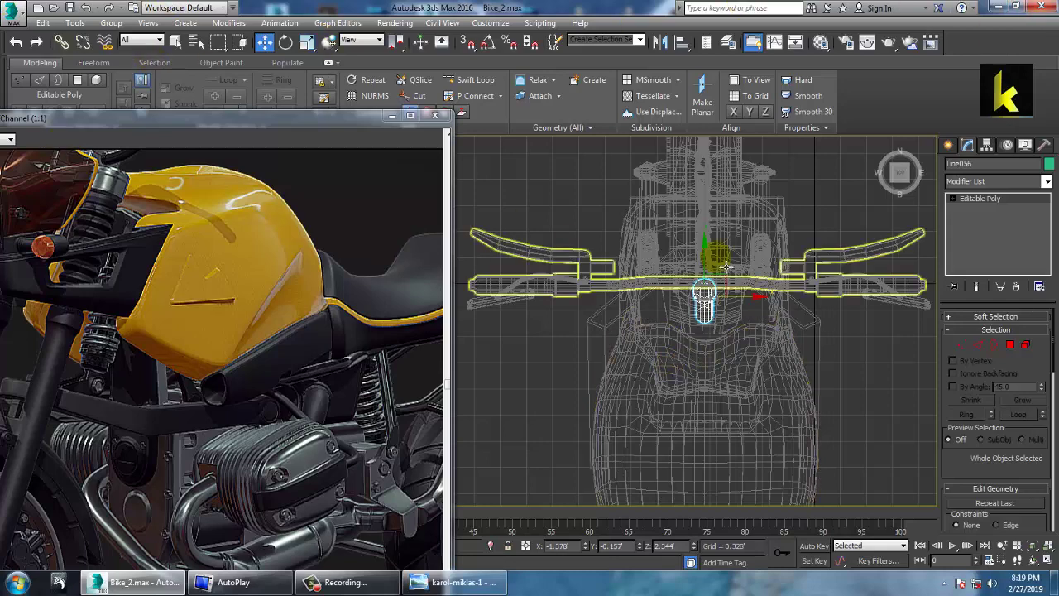
click(948, 147)
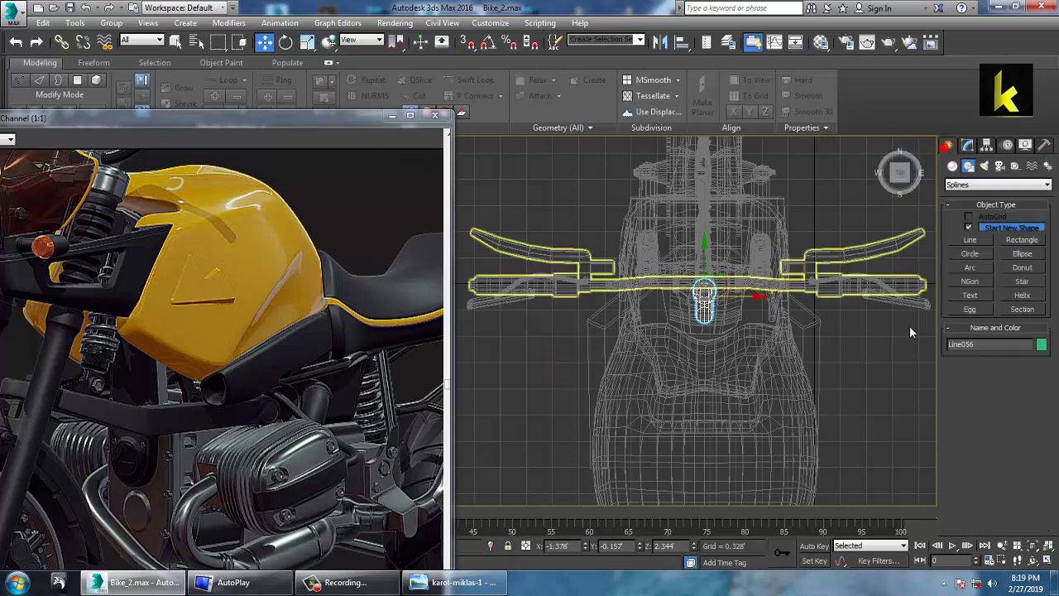
click(1026, 300)
right_click(693, 314)
scroll(693, 314, up, 3)
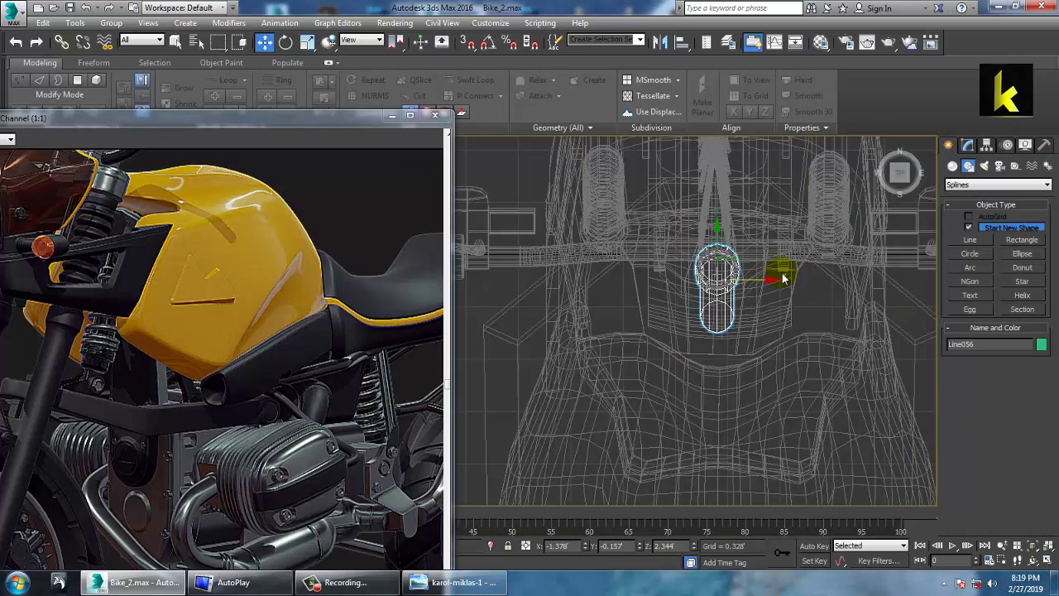
click(1025, 296)
mouse_move(788, 298)
mouse_down()
mouse_move(814, 323)
mouse_move(799, 305)
mouse_up()
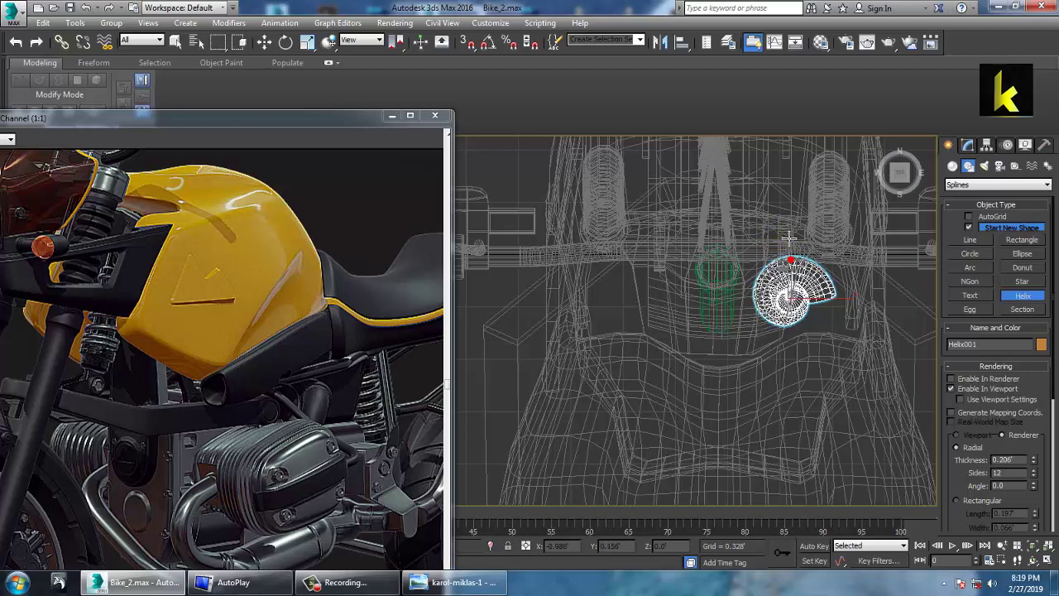
key(w)
Step: Frame the new helix in the perspective view and reduce its rendering thickness to 0.039'
key(alt+w)
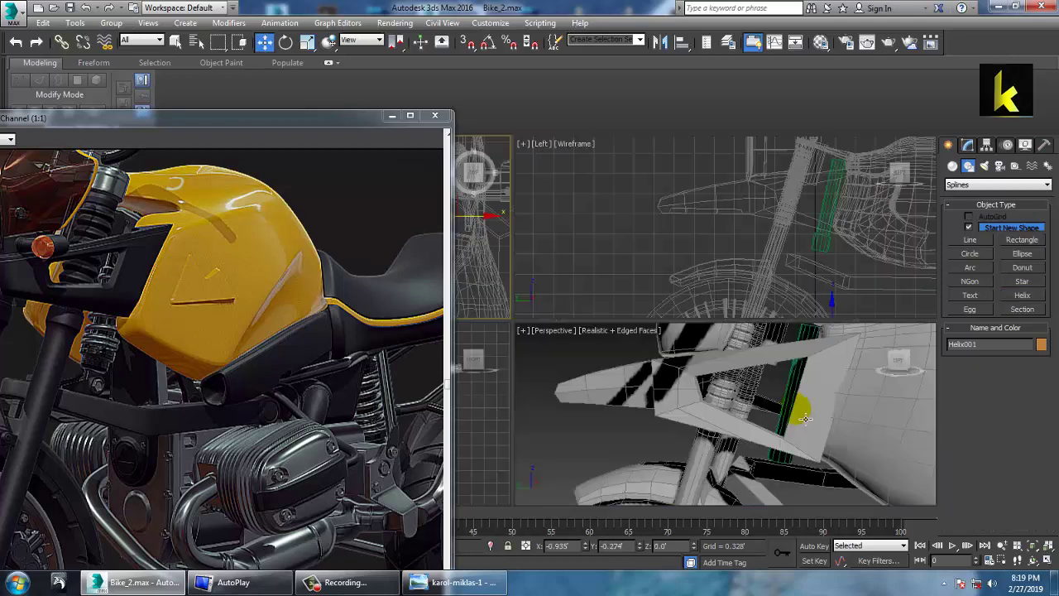
middle_click(801, 410)
key(z)
key(alt+w)
scroll(785, 412, down, 5)
scroll(785, 415, up, 5)
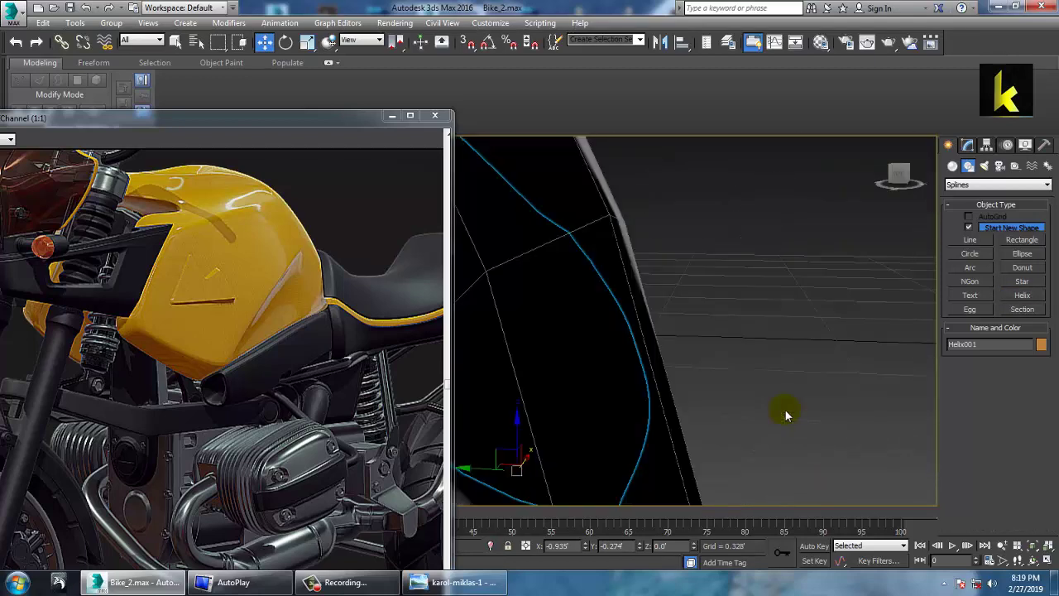
alt+middle_drag(787, 415, 899, 414)
scroll(899, 414, down, 4)
alt+middle_drag(785, 385, 832, 359)
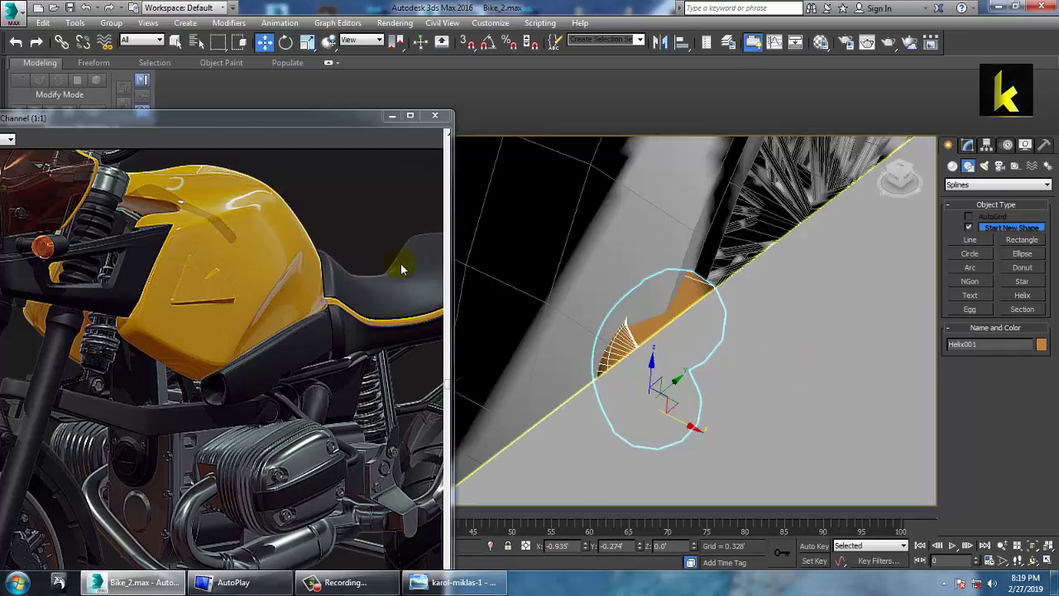
alt+middle_drag(541, 460, 571, 405)
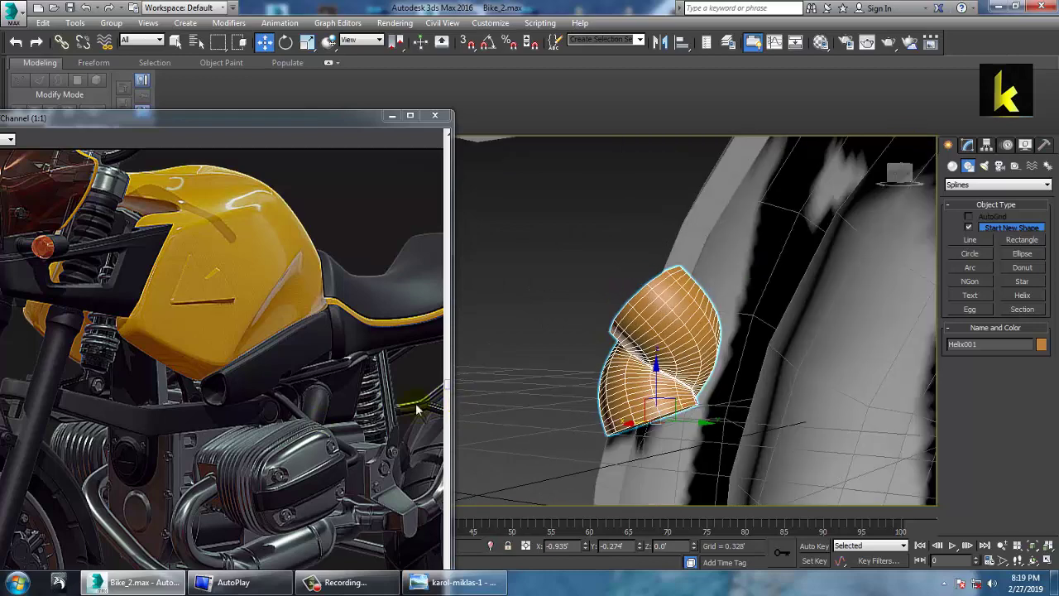
click(968, 145)
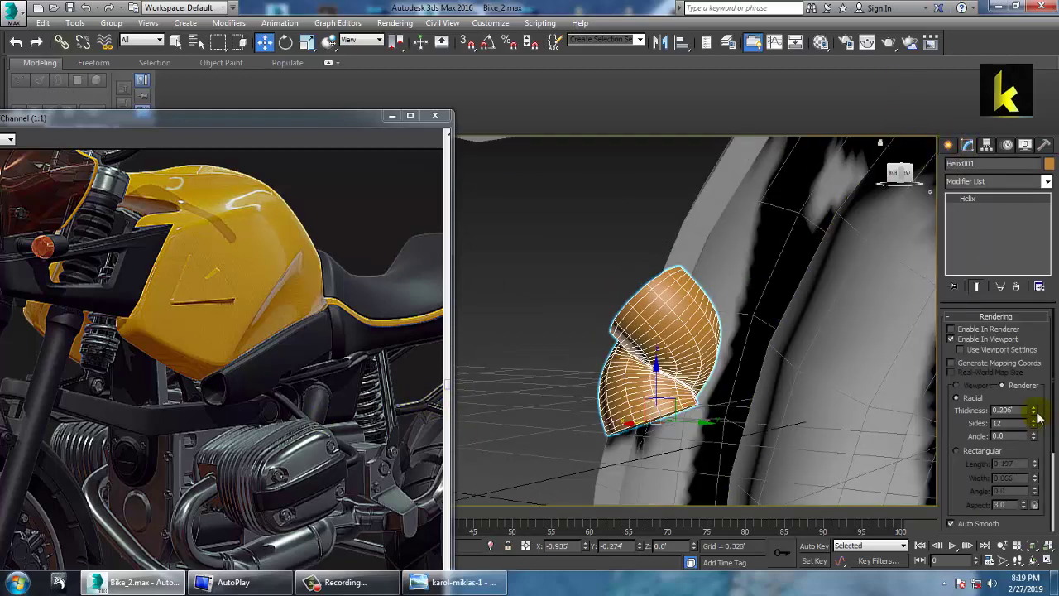
drag(1039, 420, 1052, 489)
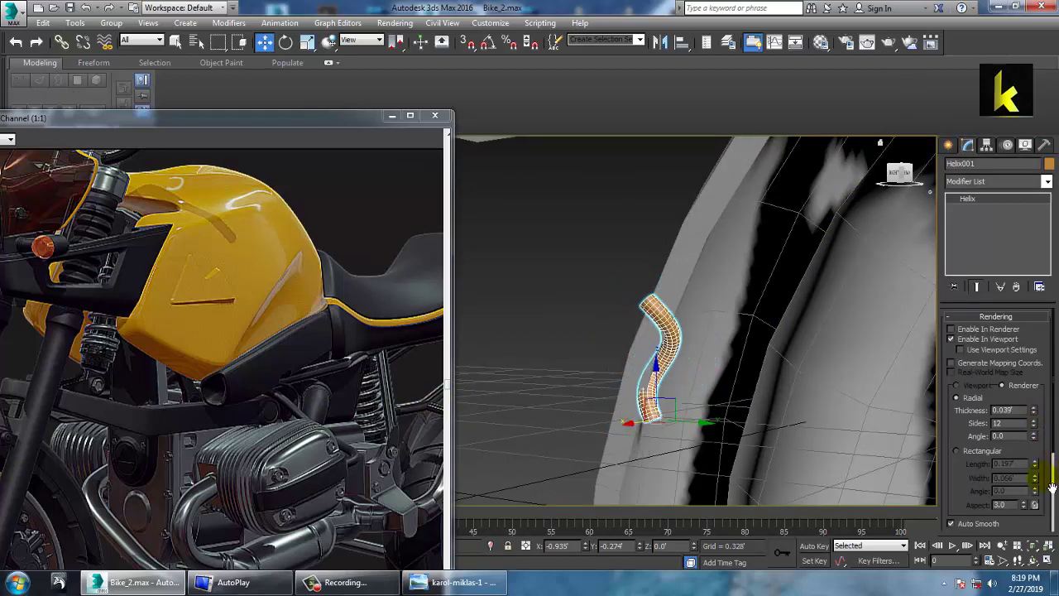
Step: Give the helix 9.68 turns and set both of its radii to 0.04' for a straight coil
drag(964, 490, 967, 286)
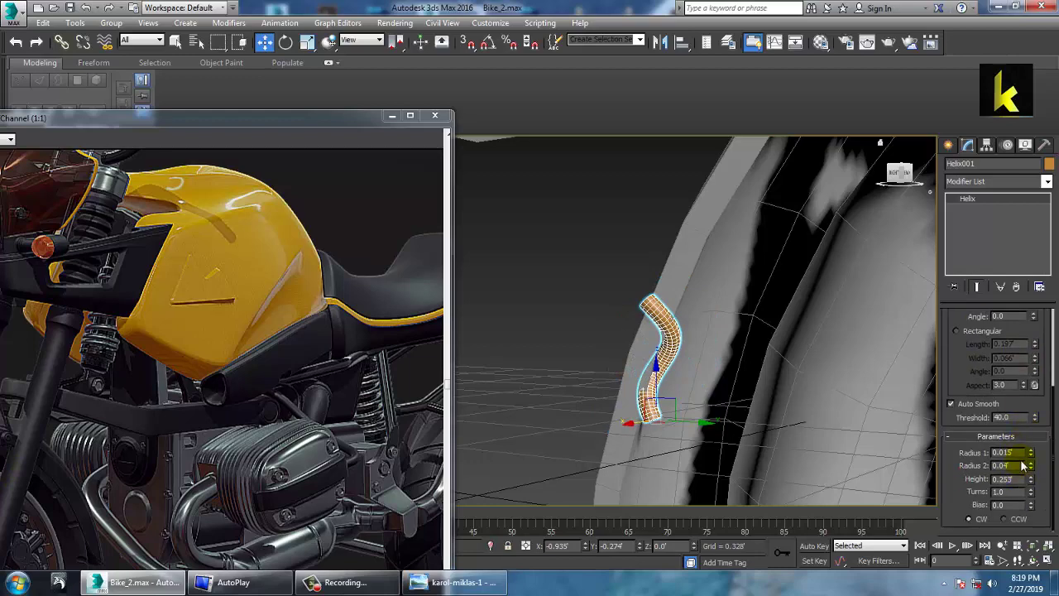
drag(1031, 455, 36, 513)
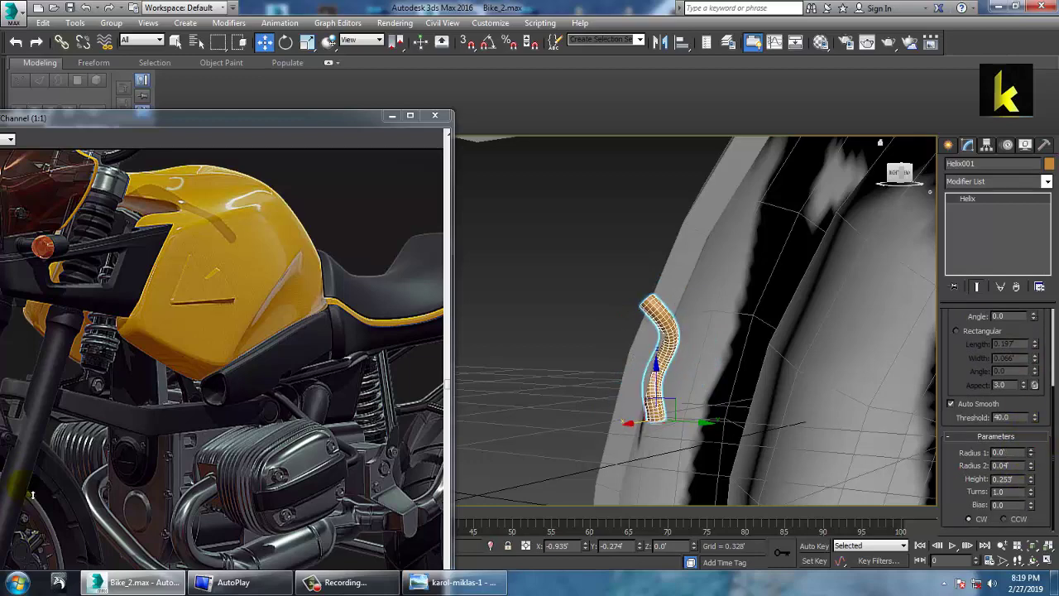
key(ctrl+z)
drag(1030, 499, 920, 473)
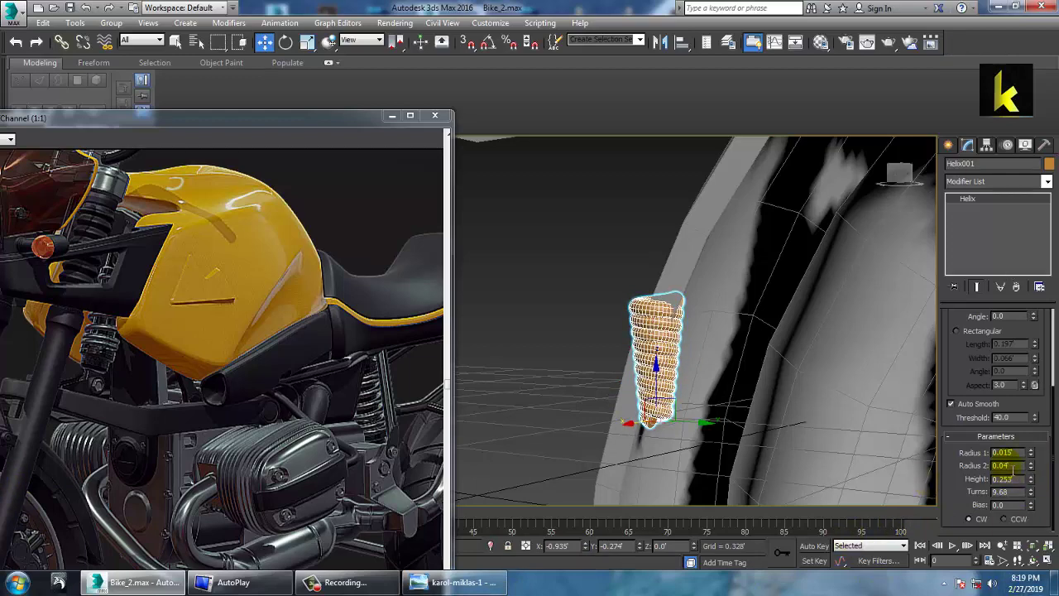
mouse_move(1030, 457)
mouse_down()
mouse_move(1036, 413)
mouse_move(1034, 462)
mouse_up()
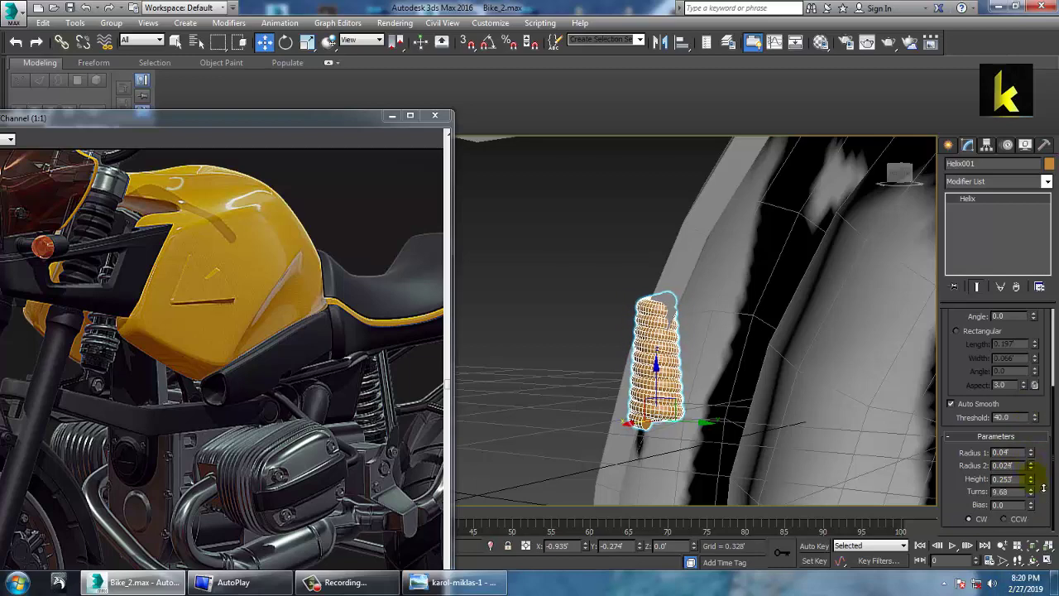
Step: Thin the helix wire to 0.007' and stretch the spring to a height of 0.491' with 14.326 turns
scroll(978, 361, up, 3)
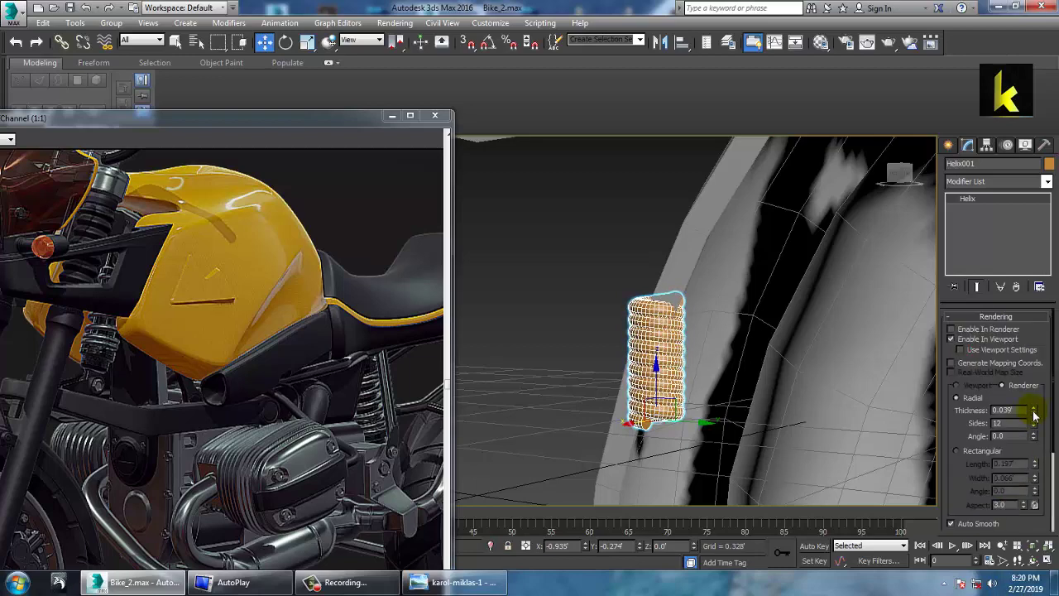
drag(1047, 447, 1051, 476)
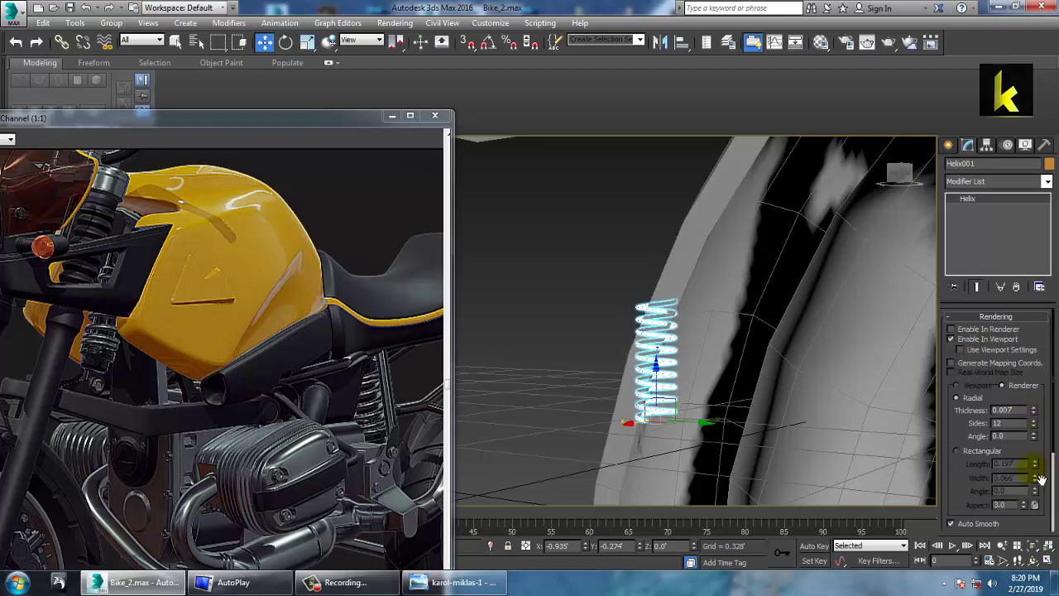
scroll(970, 497, down, 3)
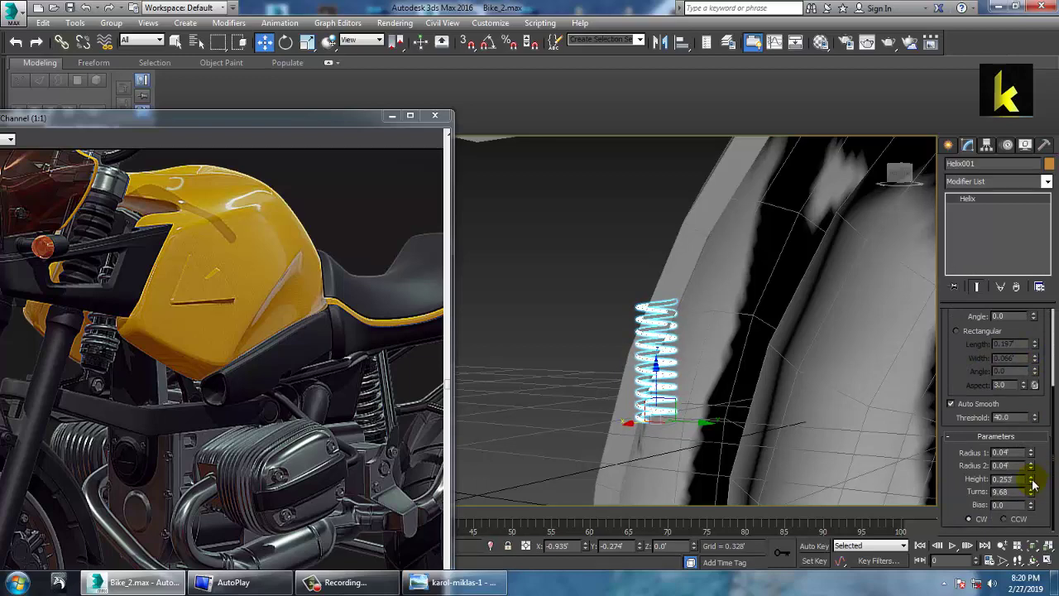
drag(1032, 484, 1037, 424)
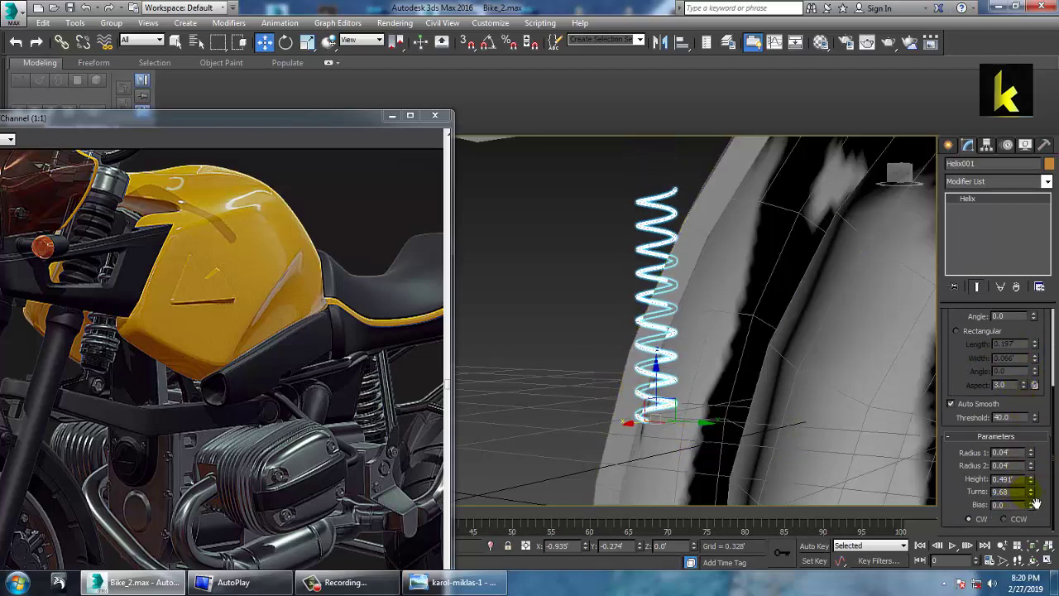
drag(1031, 495, 1031, 468)
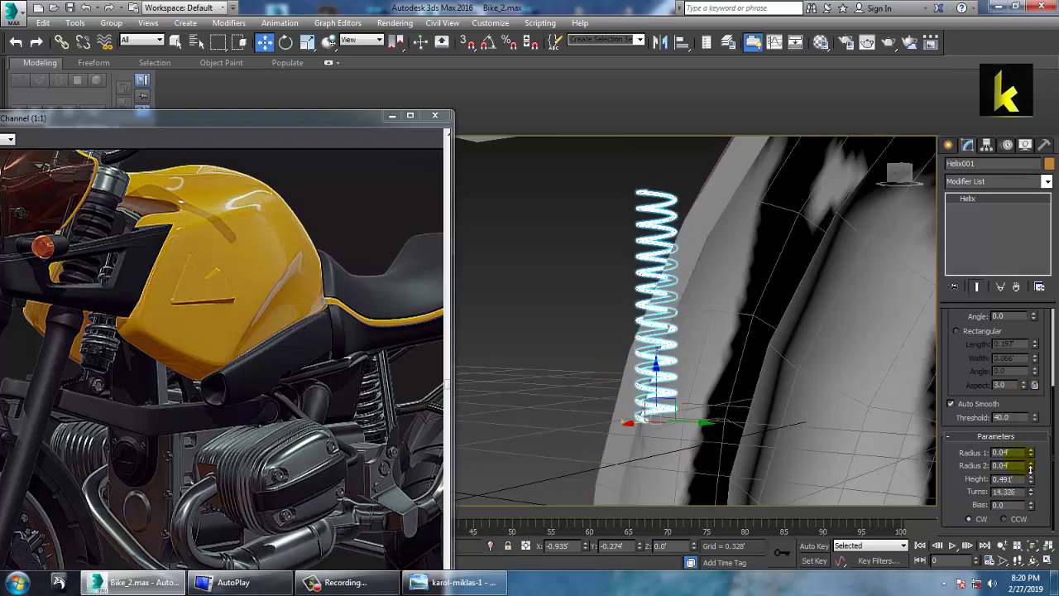
Step: In the left view, raise the helix to the lower part of the tube, at about Z 1.952'
key(alt+w)
middle_click(758, 243)
key(alt+w)
key(z)
scroll(724, 302, down, 6)
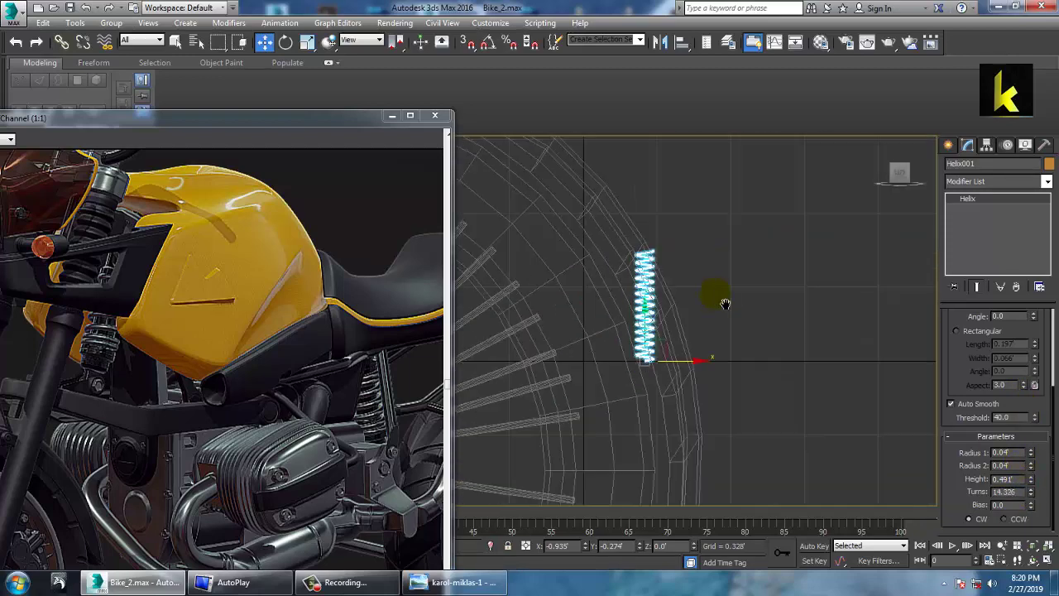
middle_drag(718, 315, 689, 397)
scroll(698, 380, down, 5)
scroll(698, 381, up, 2)
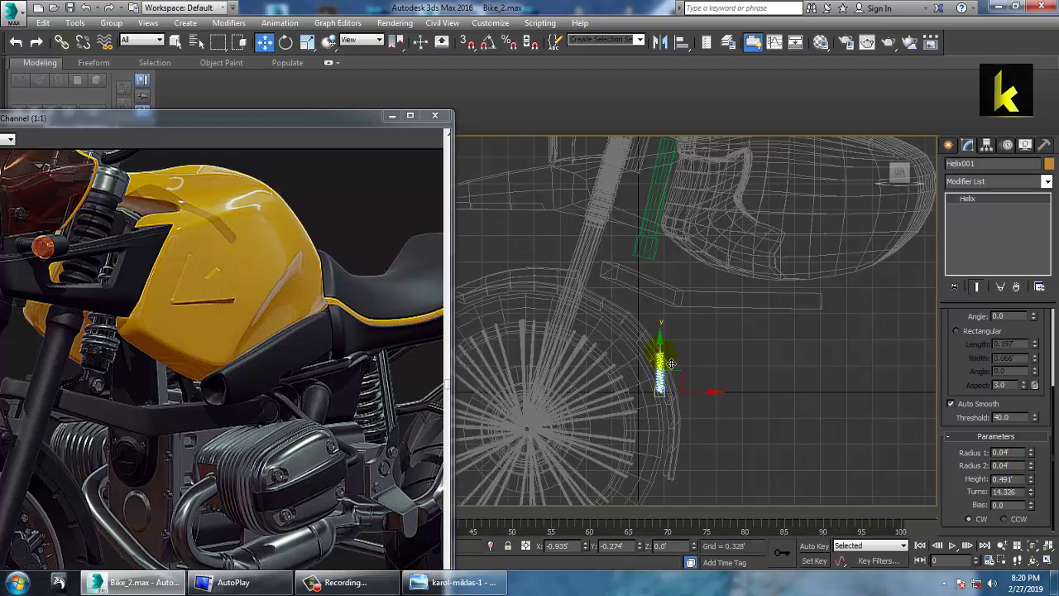
scroll(702, 313, up, 2)
middle_drag(697, 215, 743, 300)
scroll(727, 361, up, 2)
key(r)
drag(689, 330, 621, 206)
Step: Tilt the helix about 12° to match the tube, set its height to 0.412' and move it over the tube at about Y -0.102', Z 1.782'
key(e)
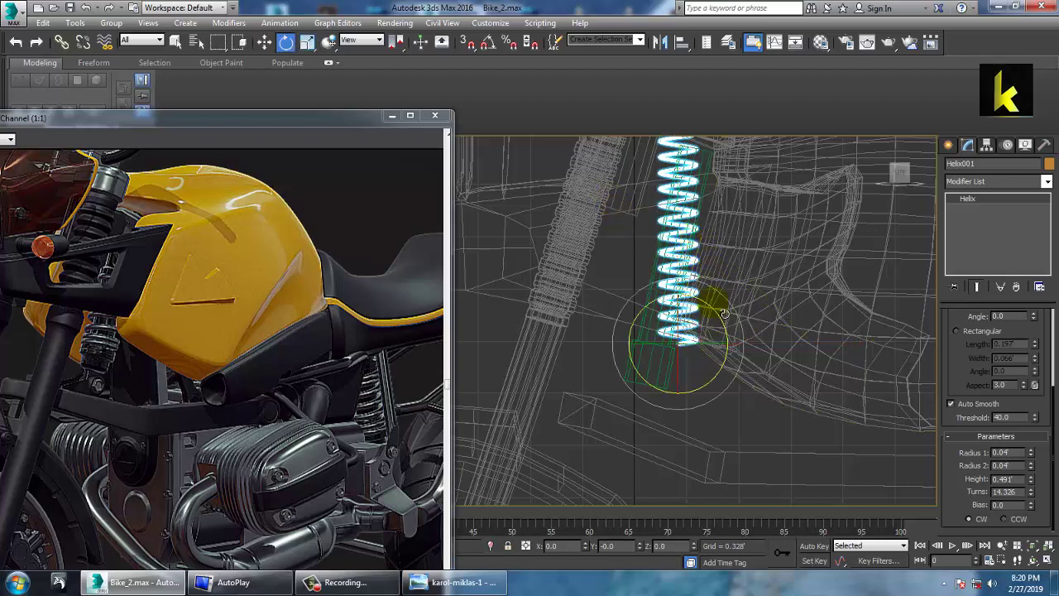
drag(731, 304, 733, 307)
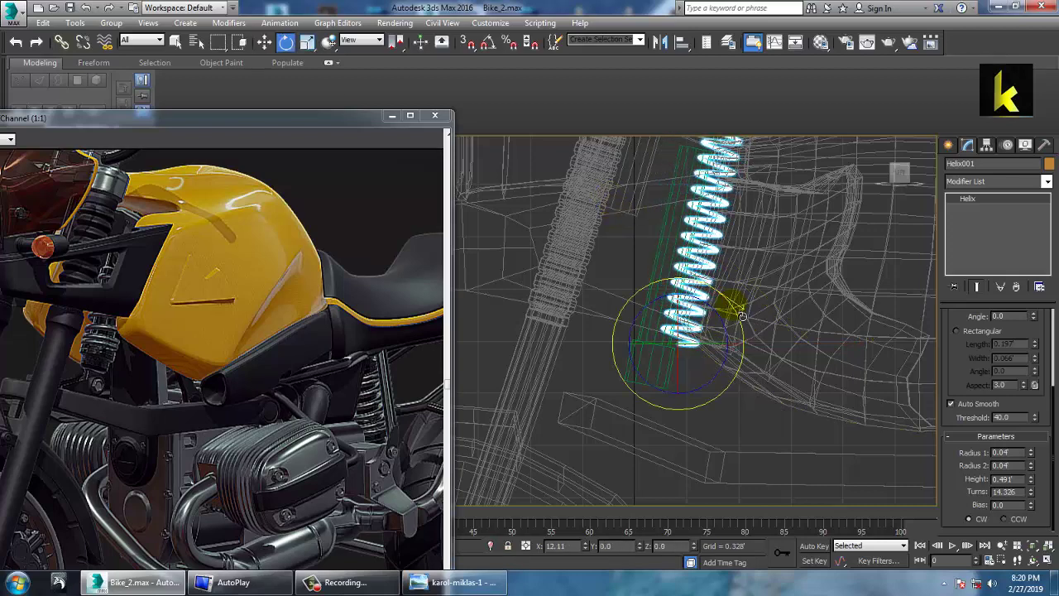
key(w)
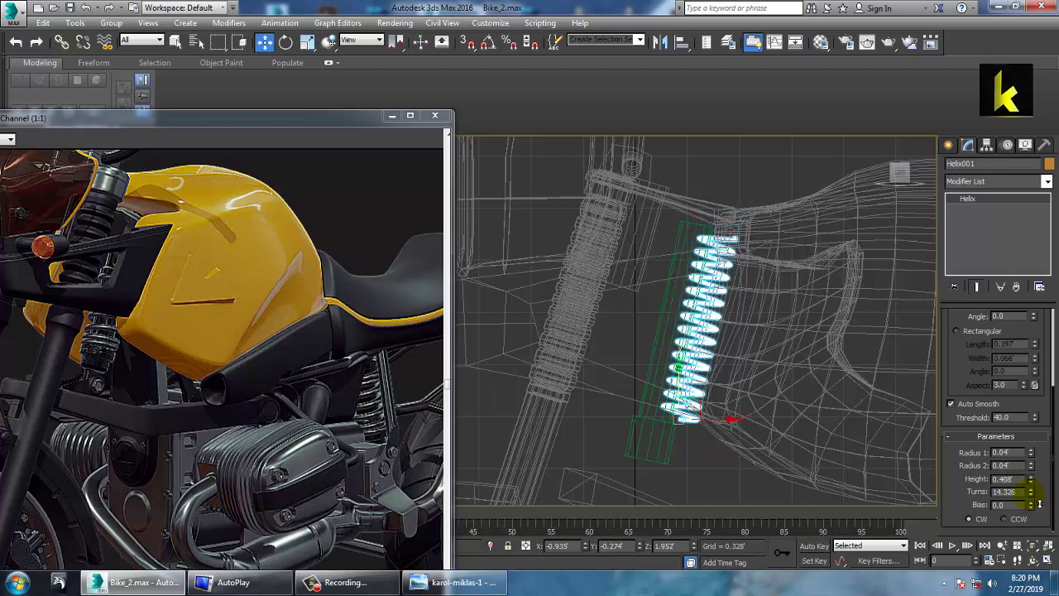
key(r)
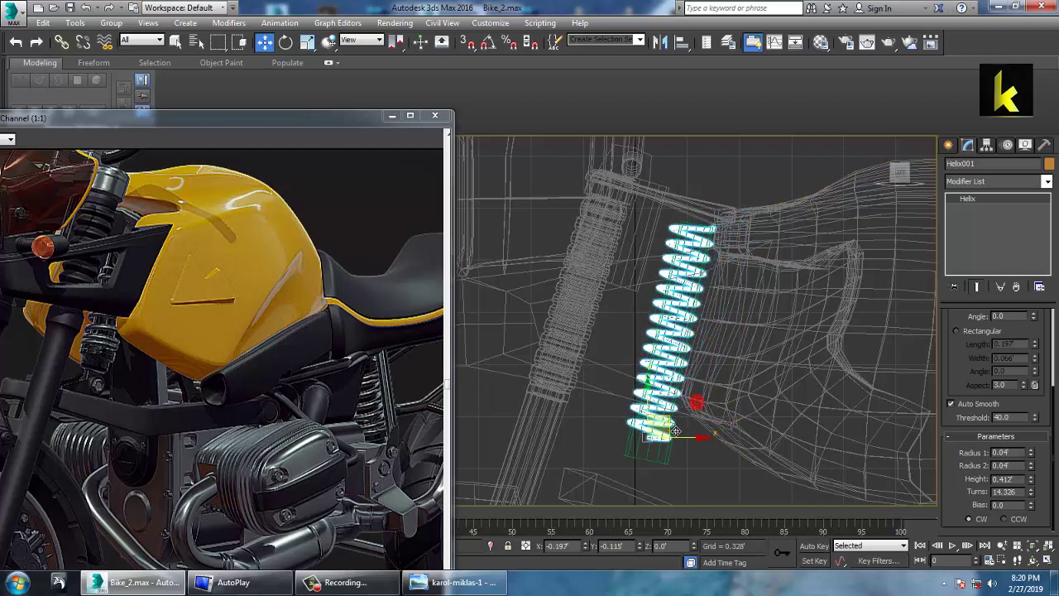
Step: In the top view, slide the helix sideways onto the tube's centreline, at about X -1.38'
key(alt+w)
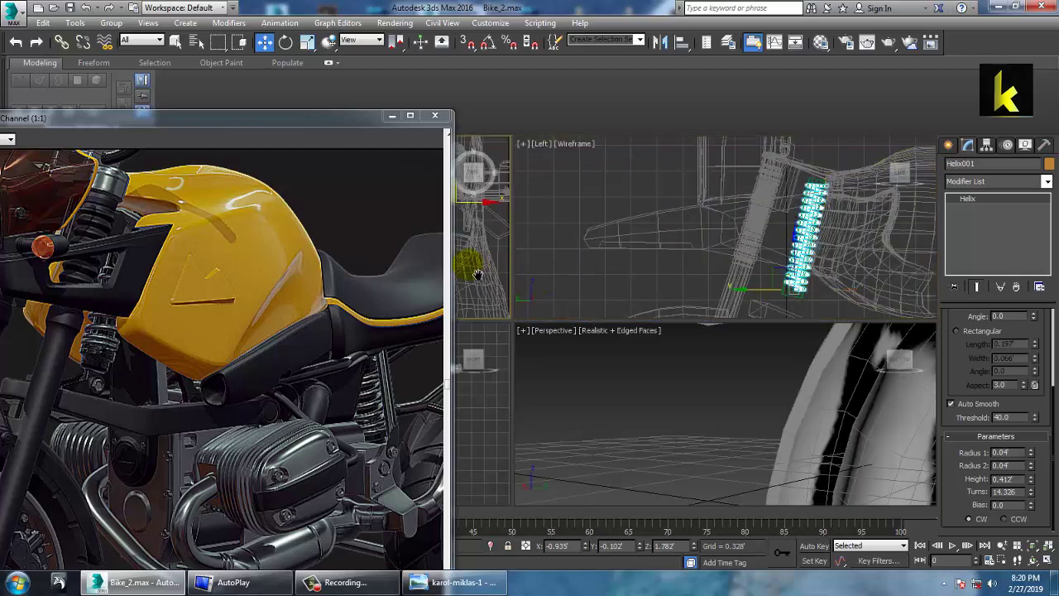
key(alt+w)
key(z)
scroll(548, 281, down, 5)
middle_drag(562, 310, 664, 318)
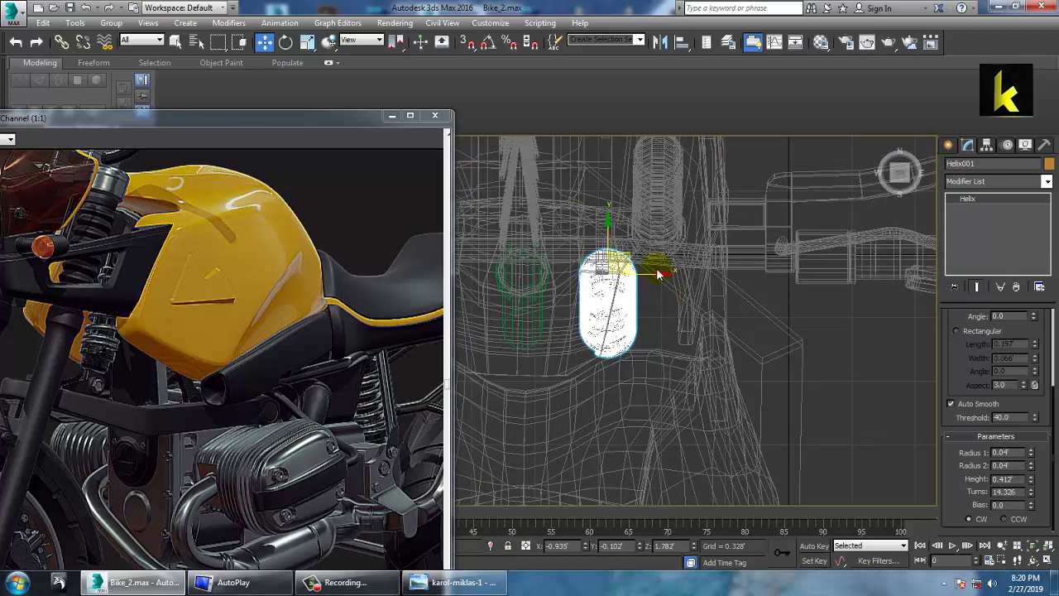
key(alt+w)
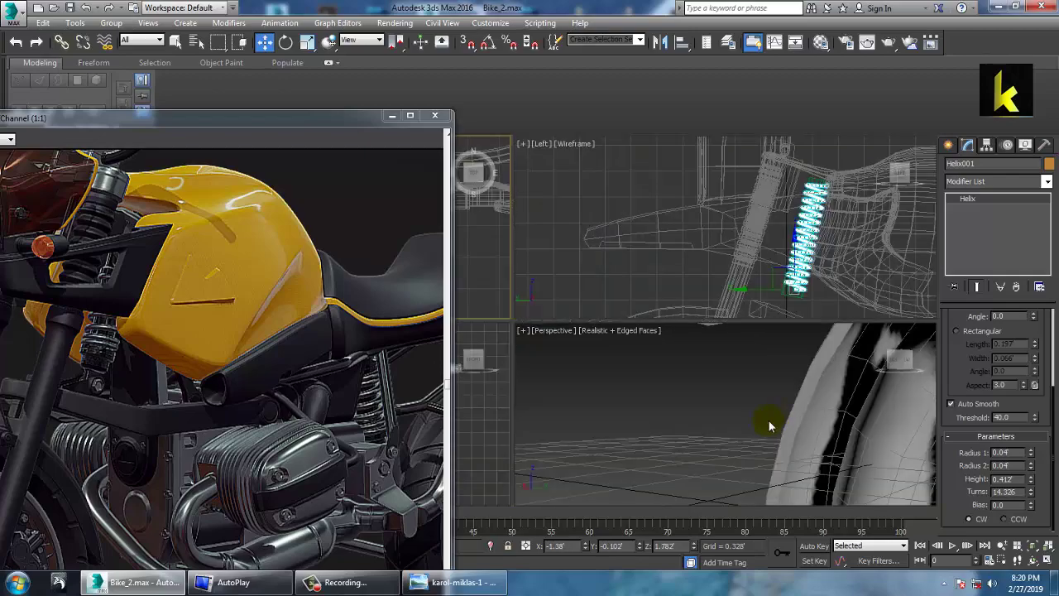
Step: Scale the helix up uniformly to about 123% so its coils clear the tube
middle_click(769, 426)
key(z)
key(alt+w)
scroll(737, 366, down, 5)
alt+middle_drag(734, 366, 686, 362)
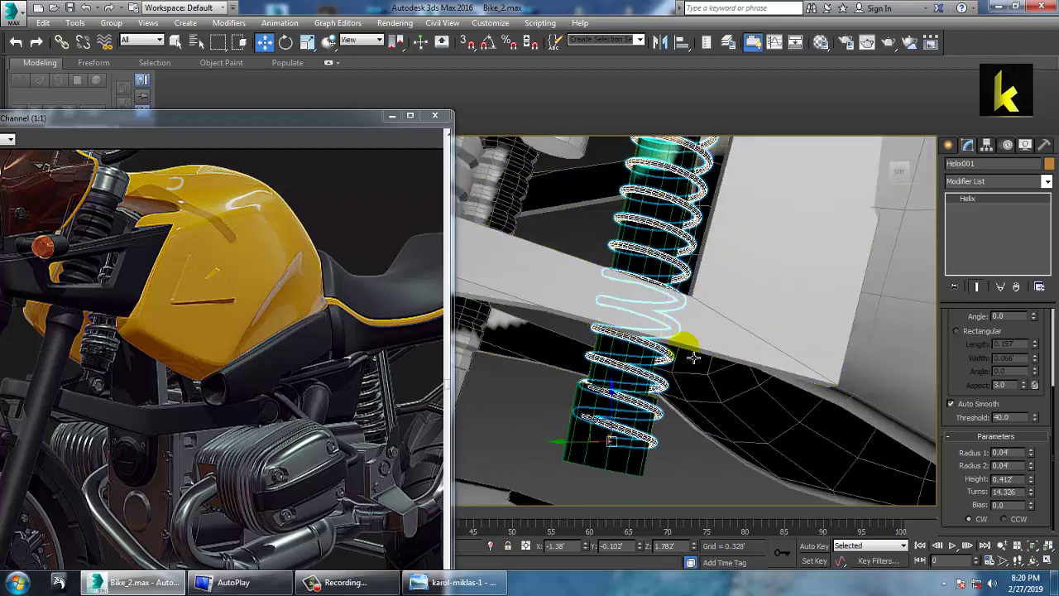
click(667, 326)
key(r)
drag(629, 465, 621, 448)
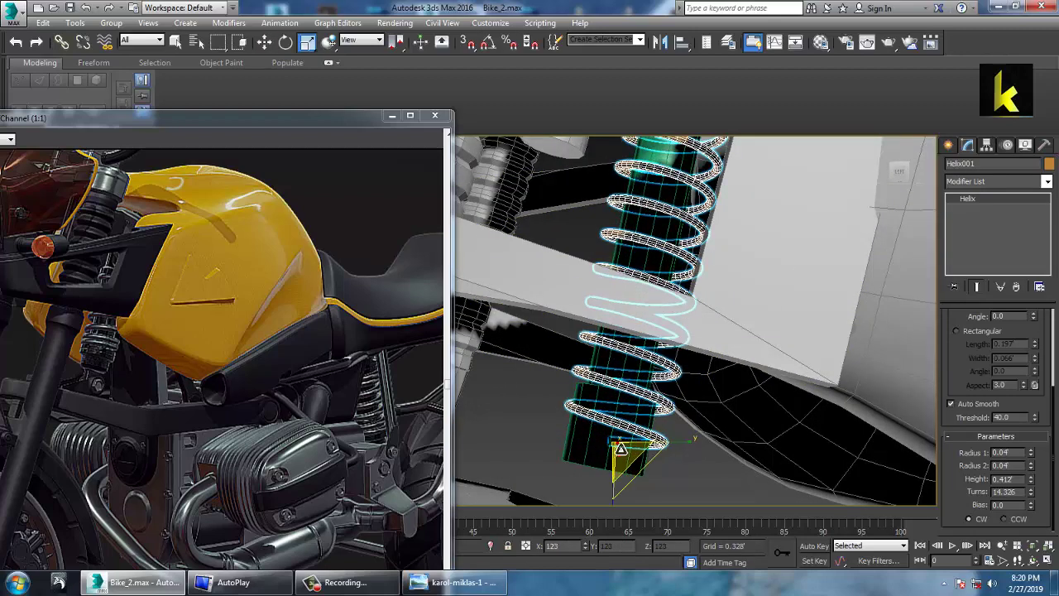
Step: Shift the enlarged helix to about Y -0.087' so the coils surround the tube evenly
key(w)
alt+middle_drag(587, 378, 615, 408)
drag(563, 430, 559, 431)
alt+middle_drag(612, 416, 752, 322)
scroll(642, 362, up, 4)
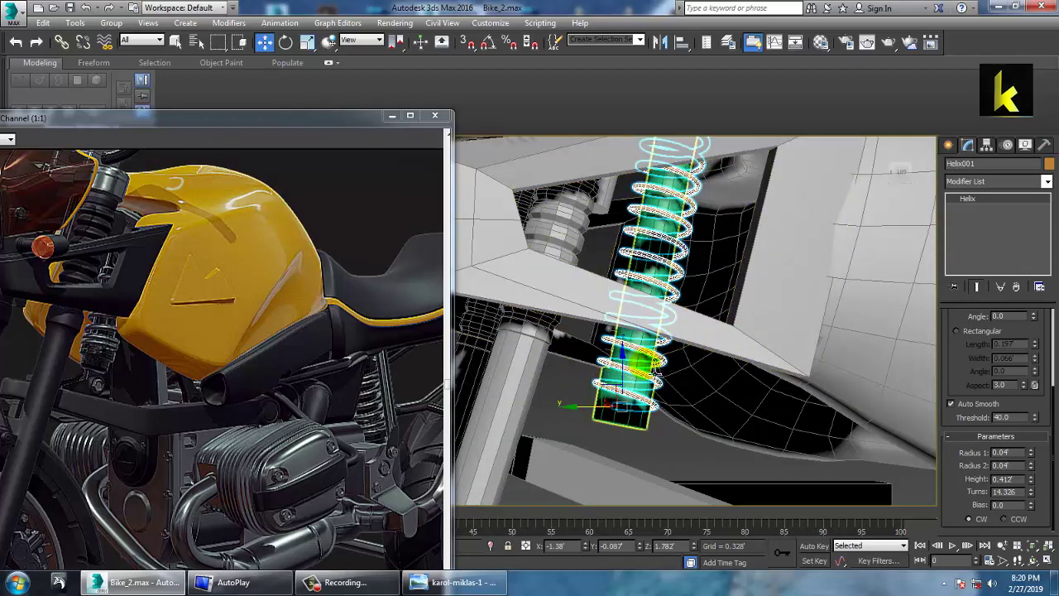
Step: Lengthen the shock absorber's green tube by moving its lower-end vertices down about 0.095'
alt+middle_drag(700, 364, 708, 328)
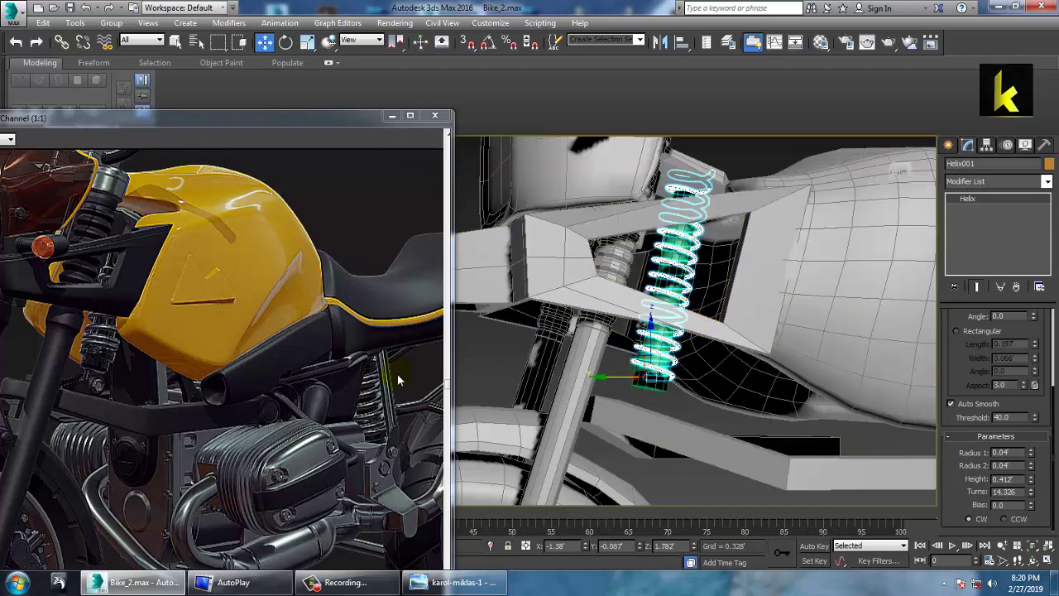
alt+middle_drag(538, 410, 693, 333)
click(661, 388)
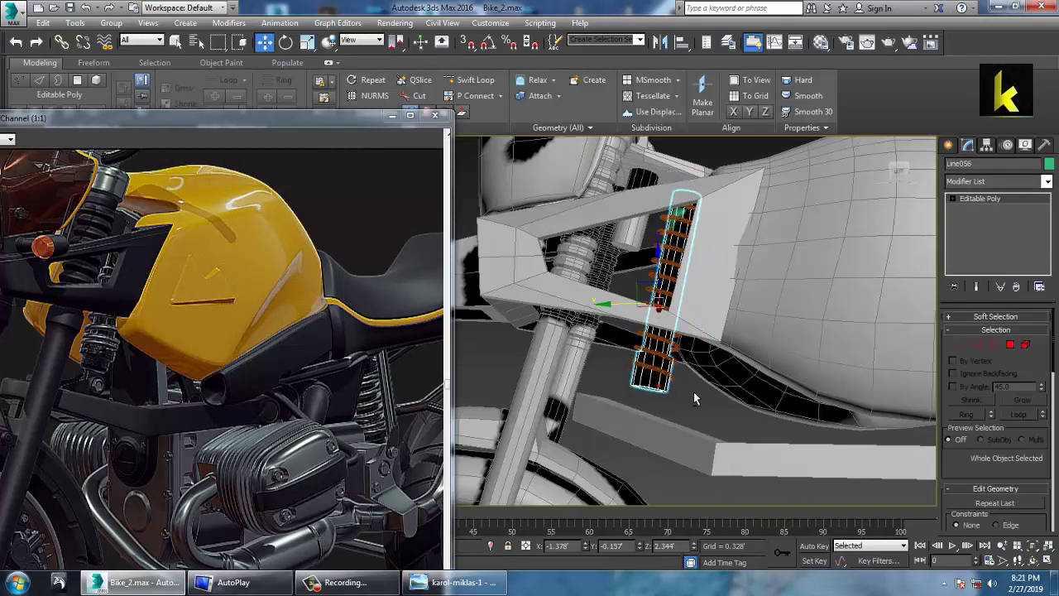
mouse_move(694, 392)
alt+middle_down()
mouse_move(671, 403)
mouse_move(702, 391)
alt+middle_up()
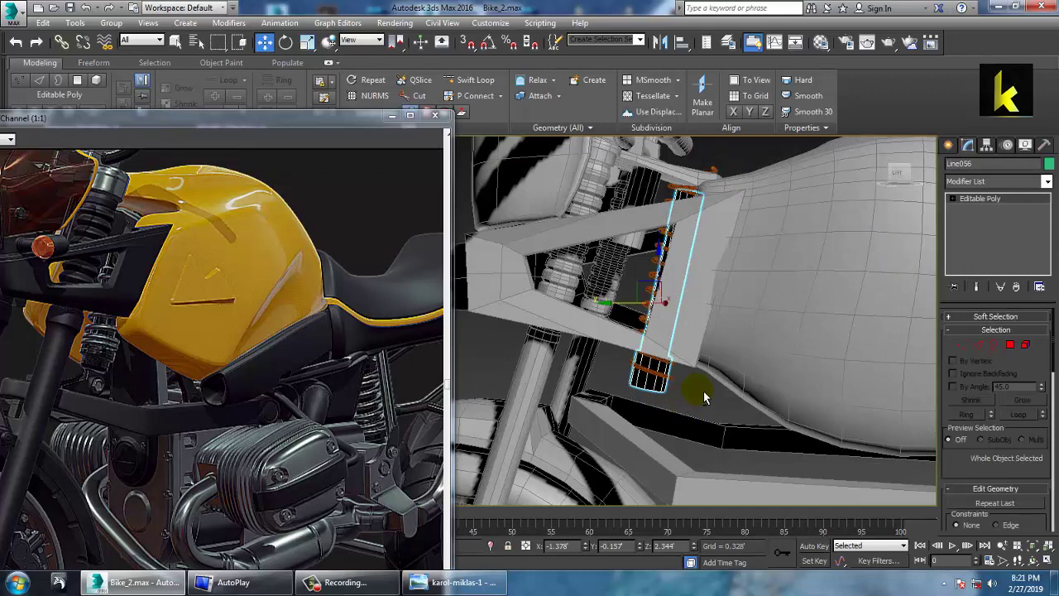
click(962, 345)
alt+middle_drag(638, 378, 674, 376)
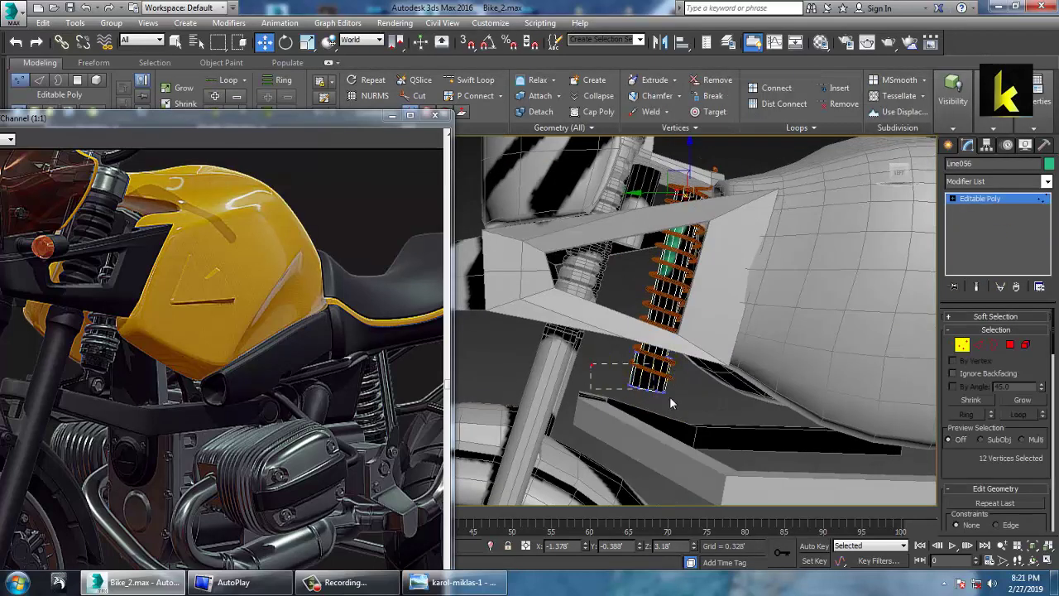
drag(594, 330, 650, 338)
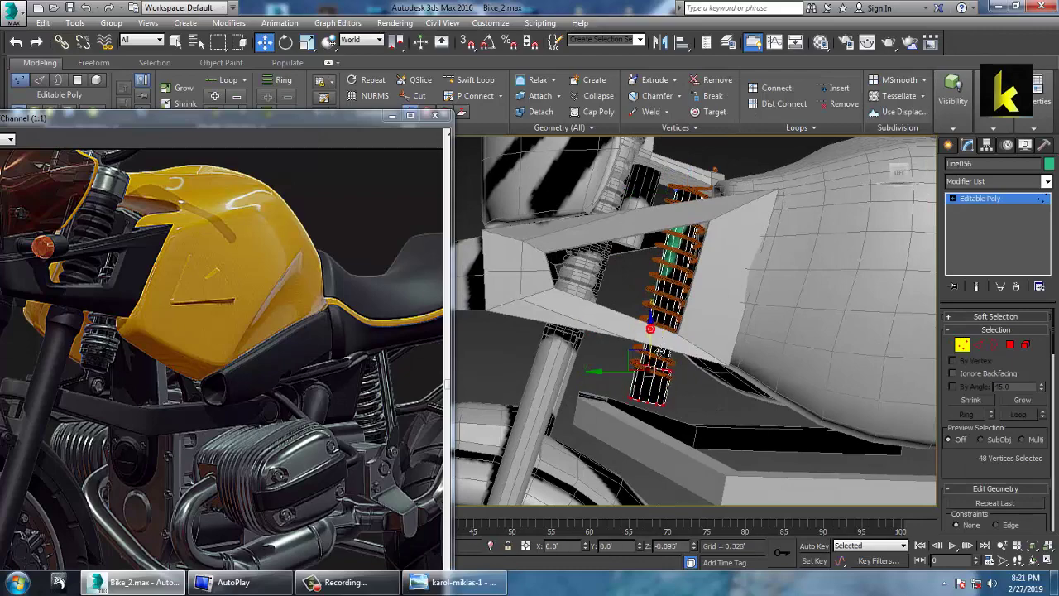
alt+middle_drag(629, 410, 698, 293)
click(981, 199)
Step: Raise the lower frame bar beneath the shock absorber by about 0.051', to Z 1.224'
alt+middle_drag(680, 331, 637, 364)
click(635, 341)
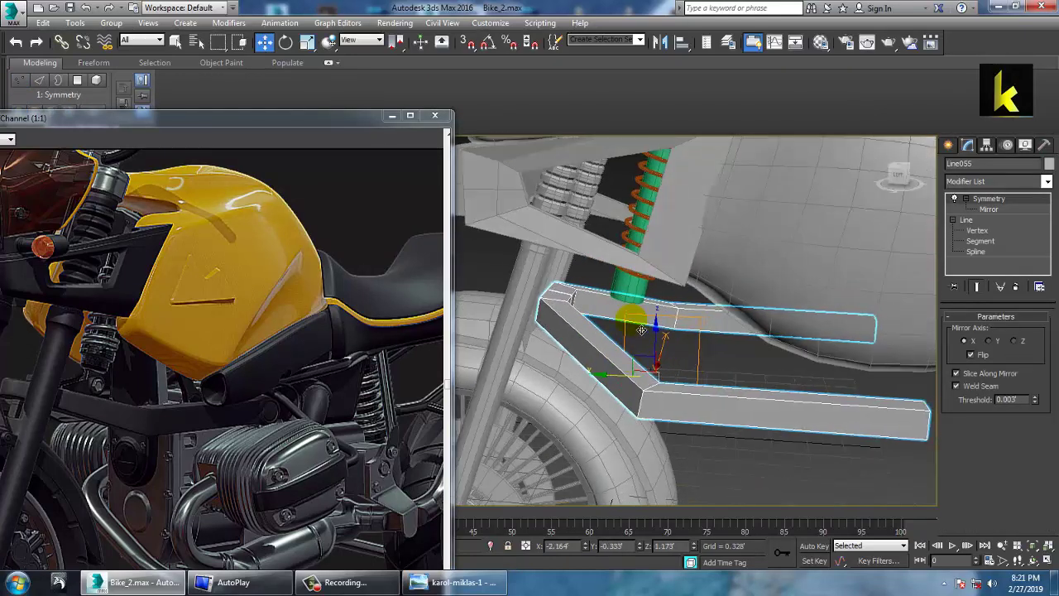
alt+middle_drag(630, 319, 660, 317)
drag(677, 335, 677, 328)
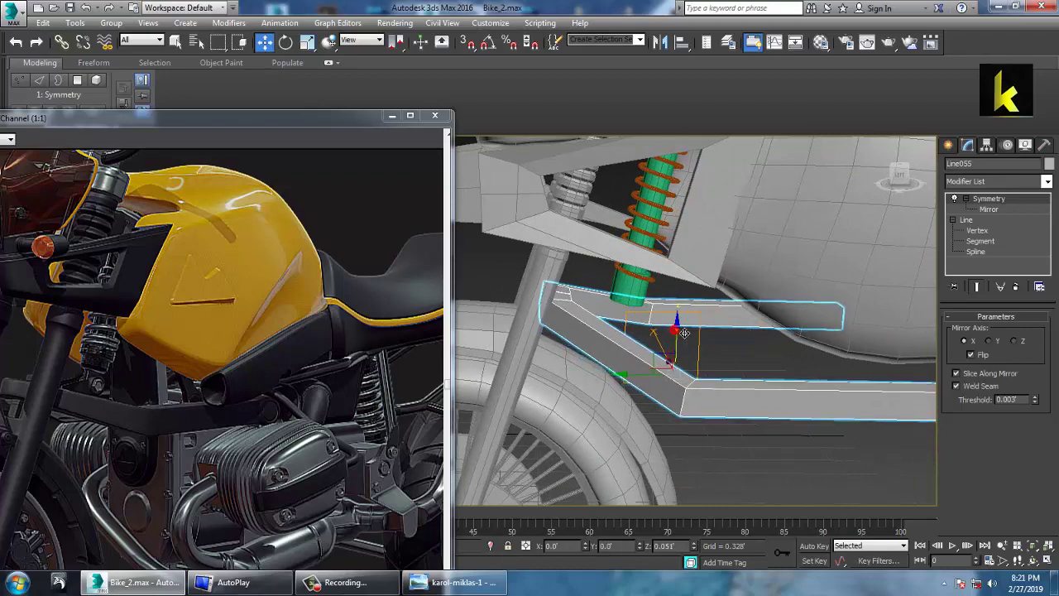
alt+middle_drag(675, 328, 749, 329)
scroll(703, 309, up, 2)
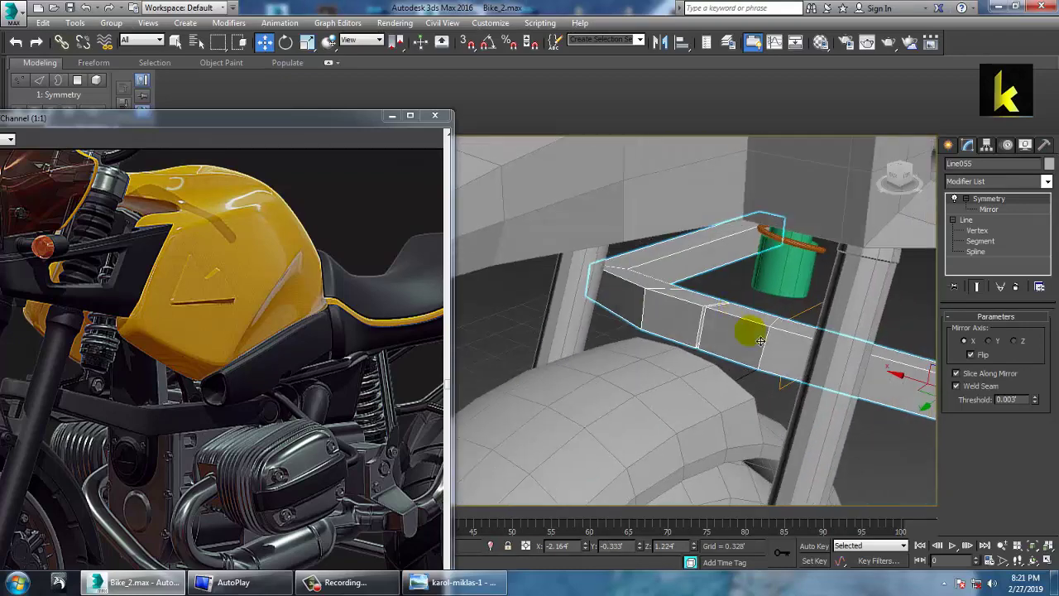
Step: Convert the lower frame bar with its Symmetry modifier to an Editable Poly
alt+middle_drag(785, 360, 795, 364)
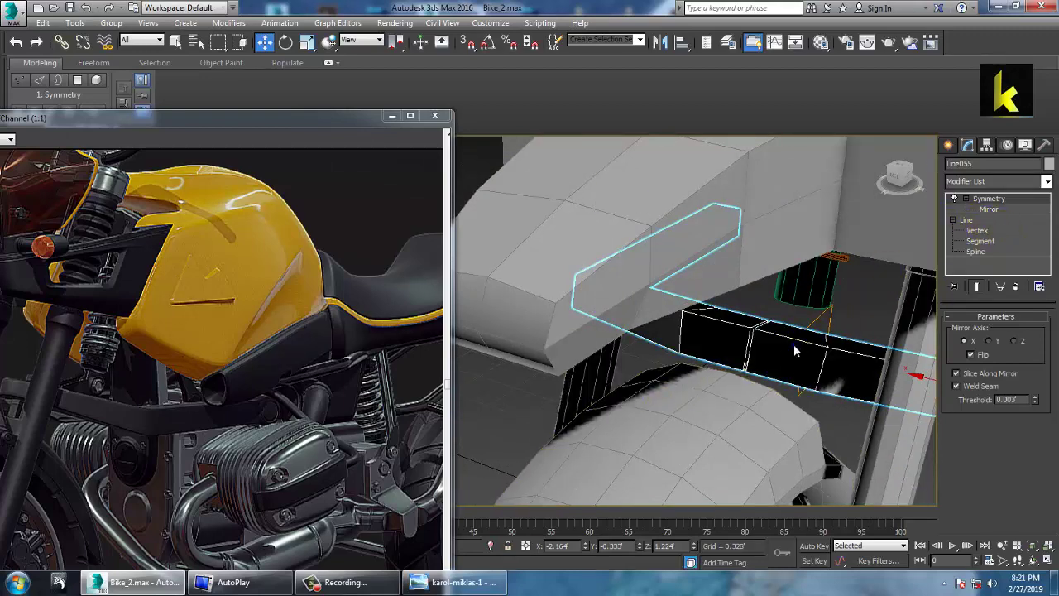
right_click(795, 352)
click(795, 349)
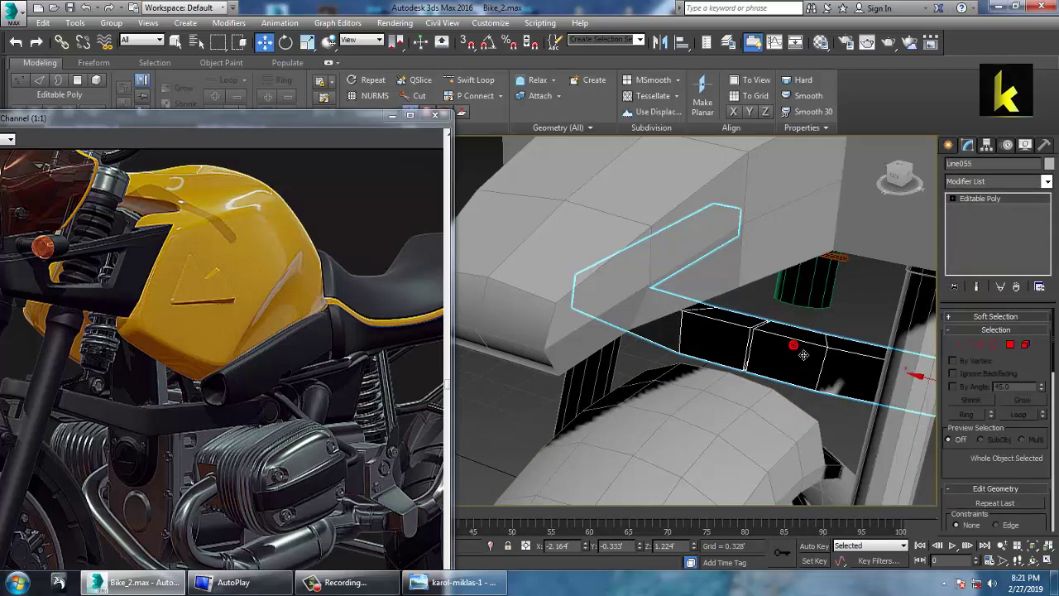
alt+middle_drag(799, 351, 788, 344)
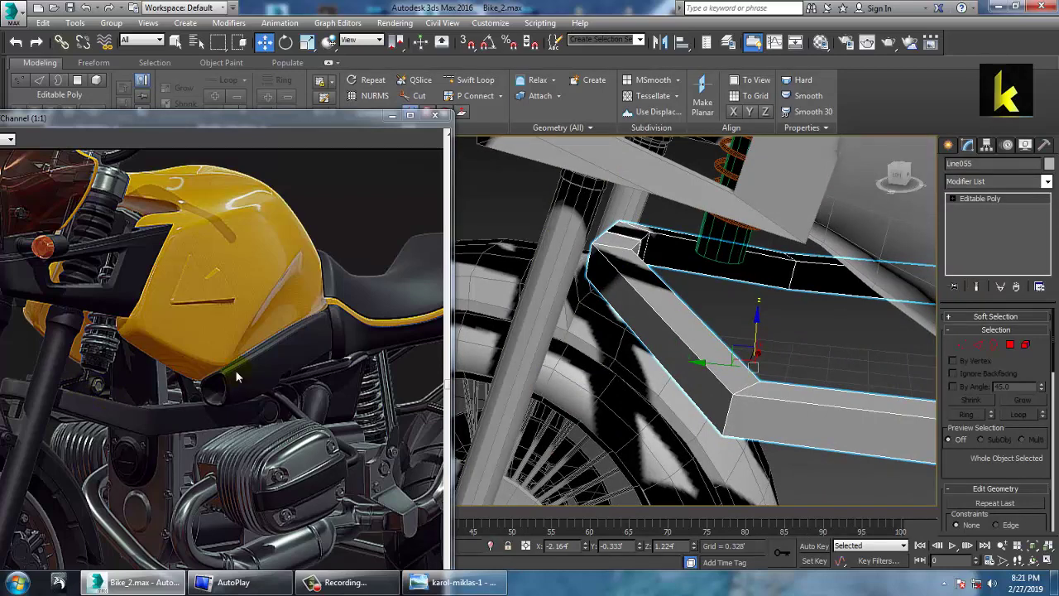
alt+middle_drag(754, 341, 721, 287)
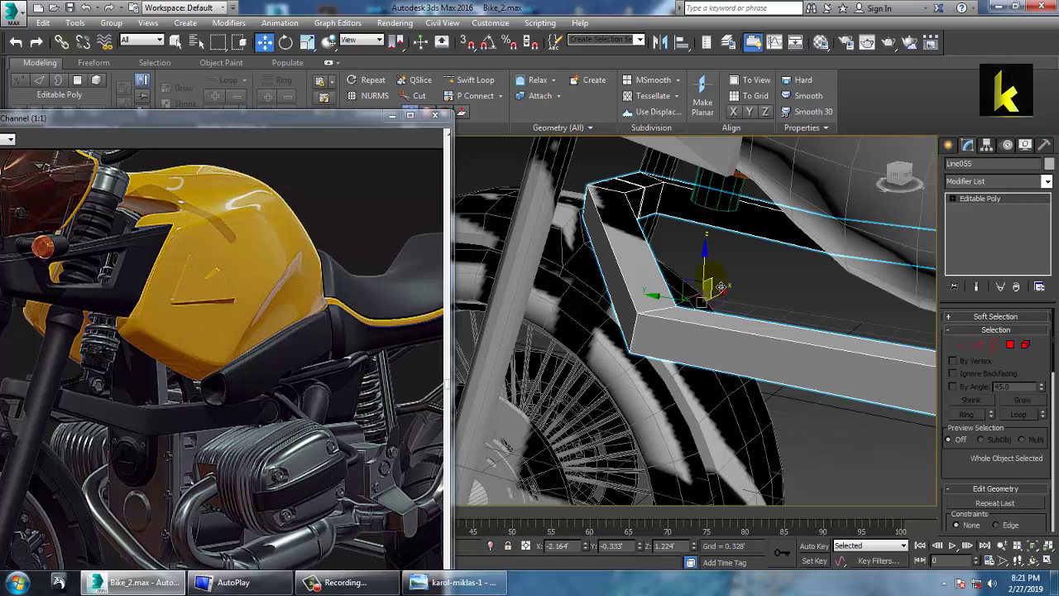
key(shift+z)
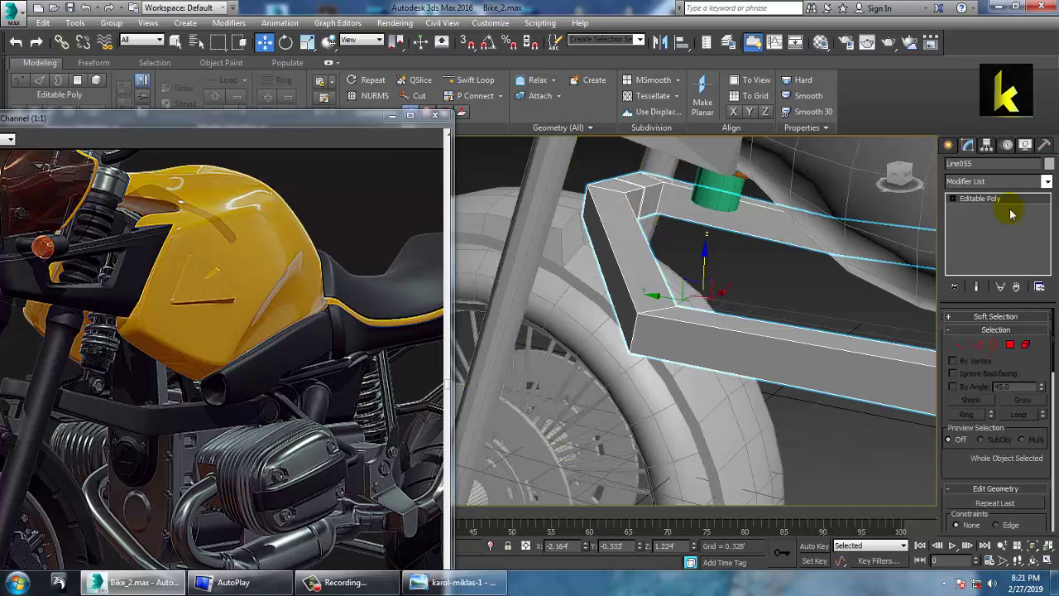
key(shift+y)
Step: In the left view, sketch a flat rectangle spline below the lower frame bar's bend, with viewport rendering disabled
click(949, 146)
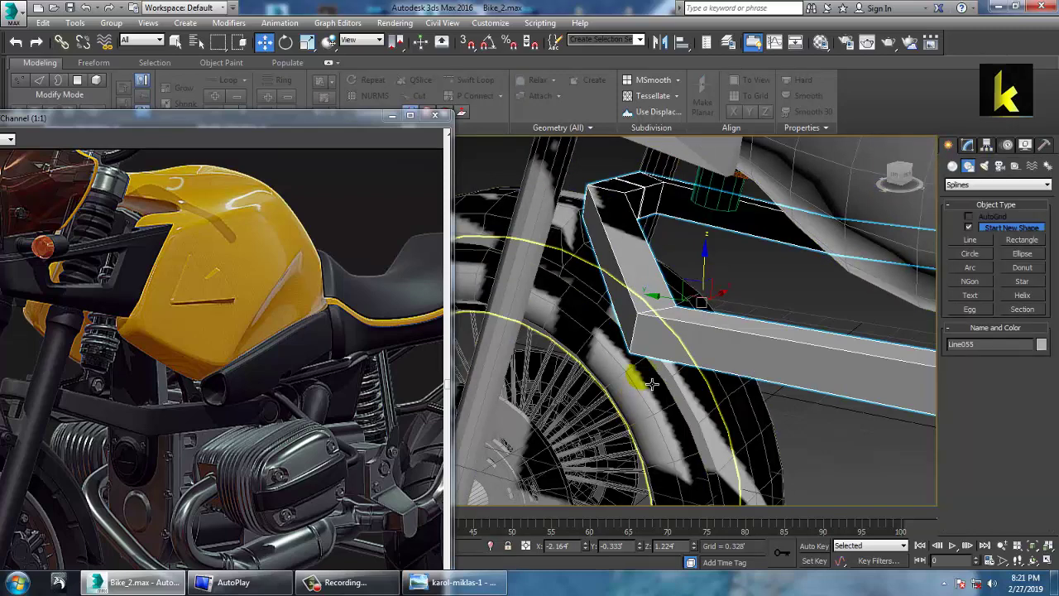
alt+middle_drag(638, 374, 810, 122)
key(alt+w)
middle_click(770, 236)
key(alt+w)
middle_drag(730, 284, 834, 204)
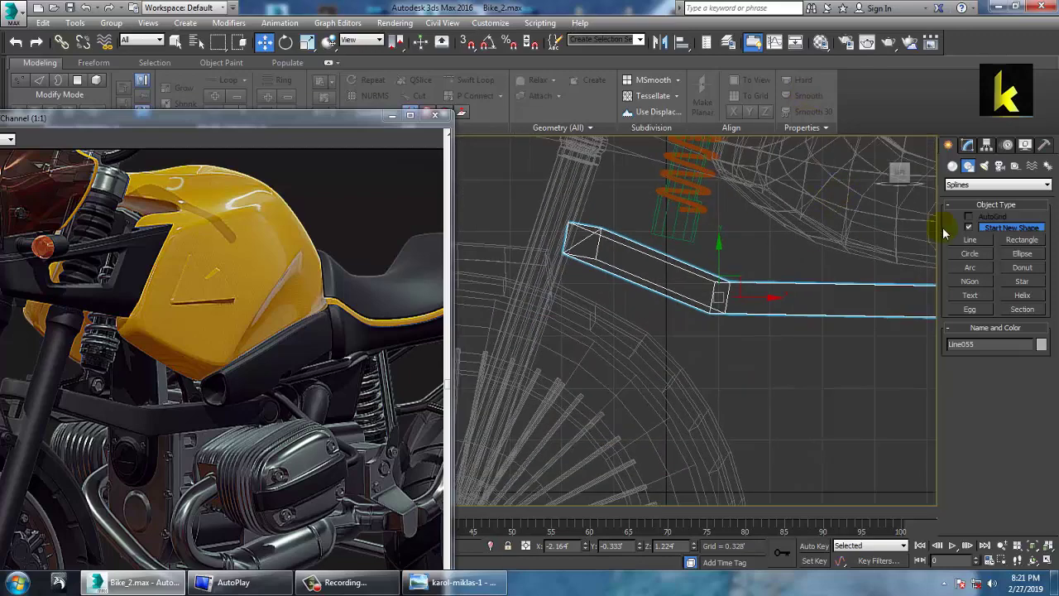
click(1018, 243)
middle_drag(667, 307, 599, 295)
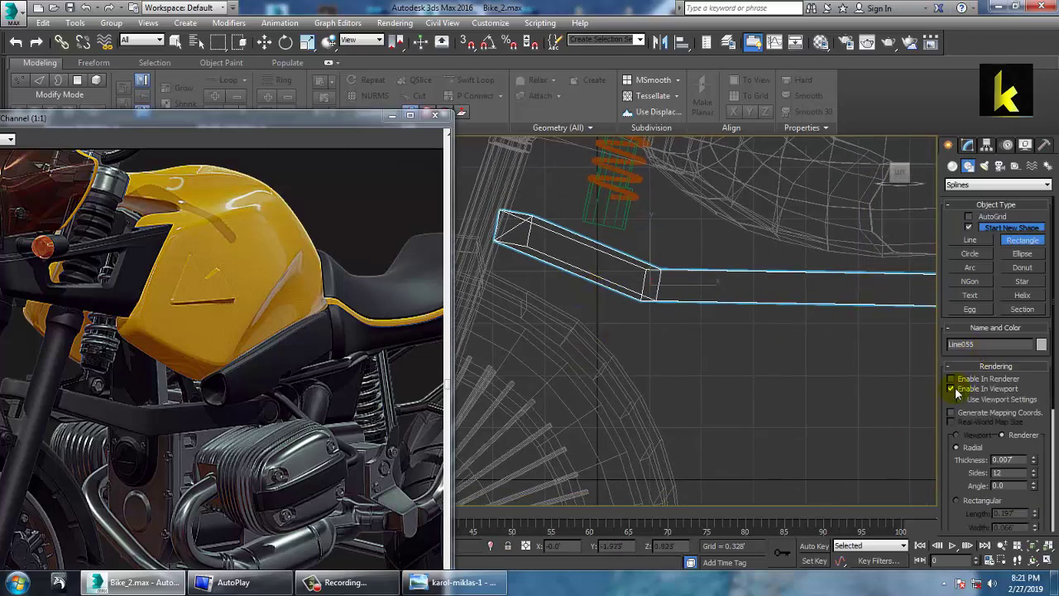
drag(625, 326, 723, 366)
key(w)
Step: Convert the rectangle to an Editable Spline and lower its upper front vertex to about Z 0.838', giving a curved, sloping upper edge
right_click(665, 334)
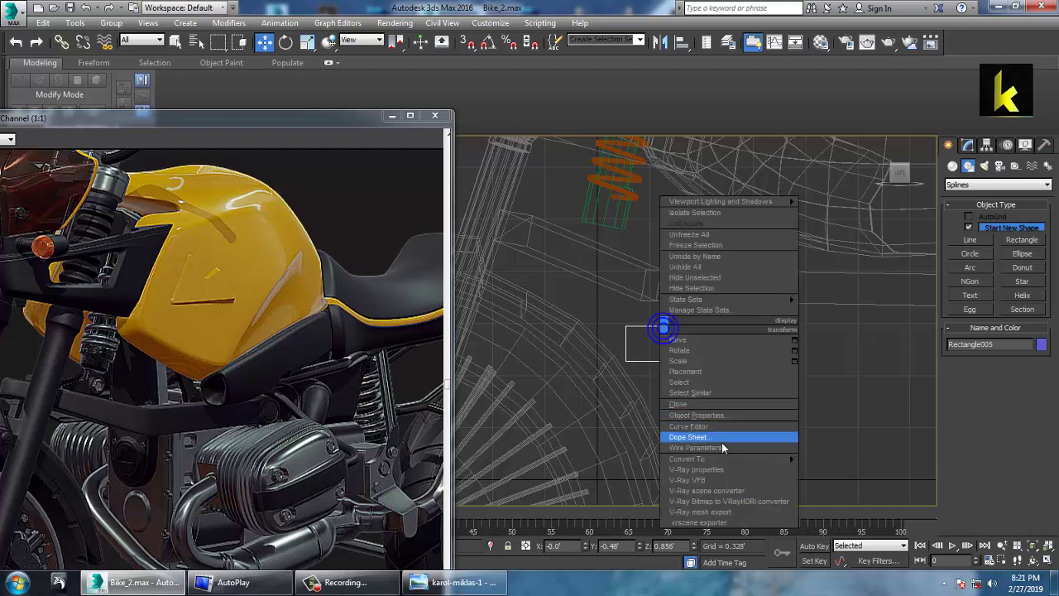
mouse_move(729, 463)
click(888, 463)
key(1)
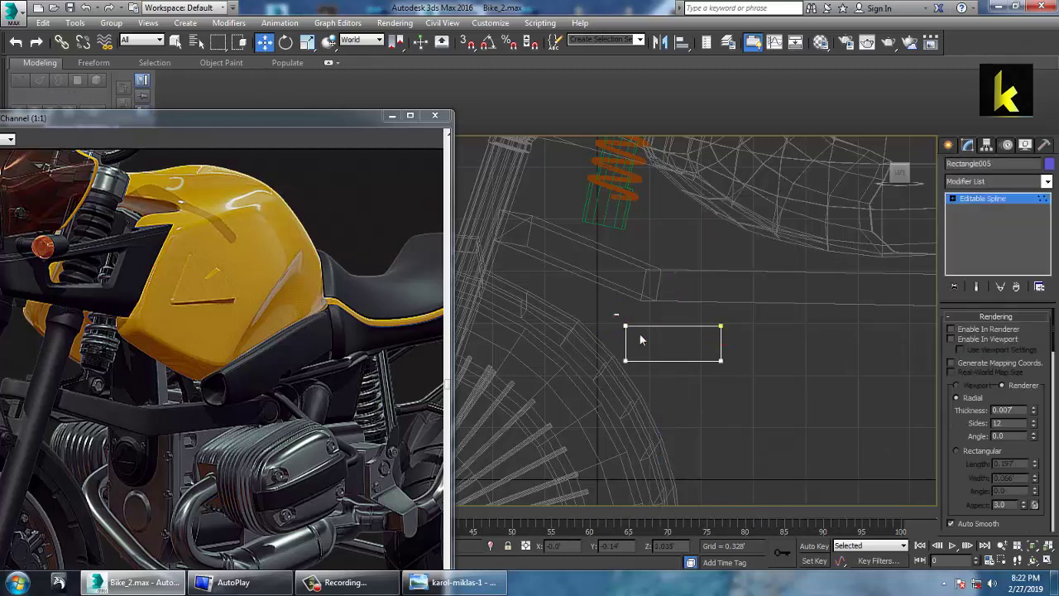
drag(635, 305, 639, 325)
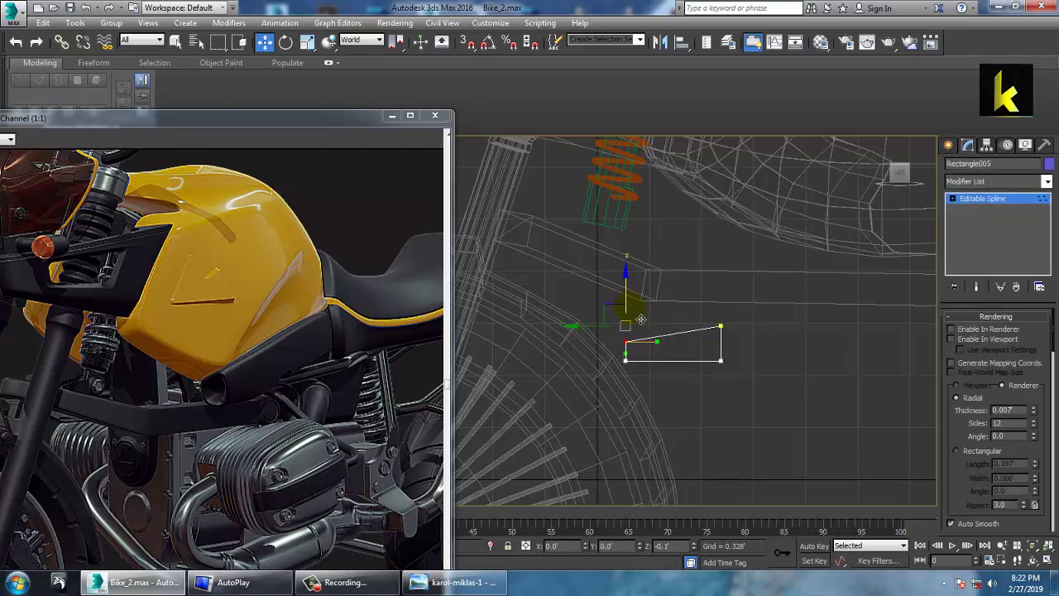
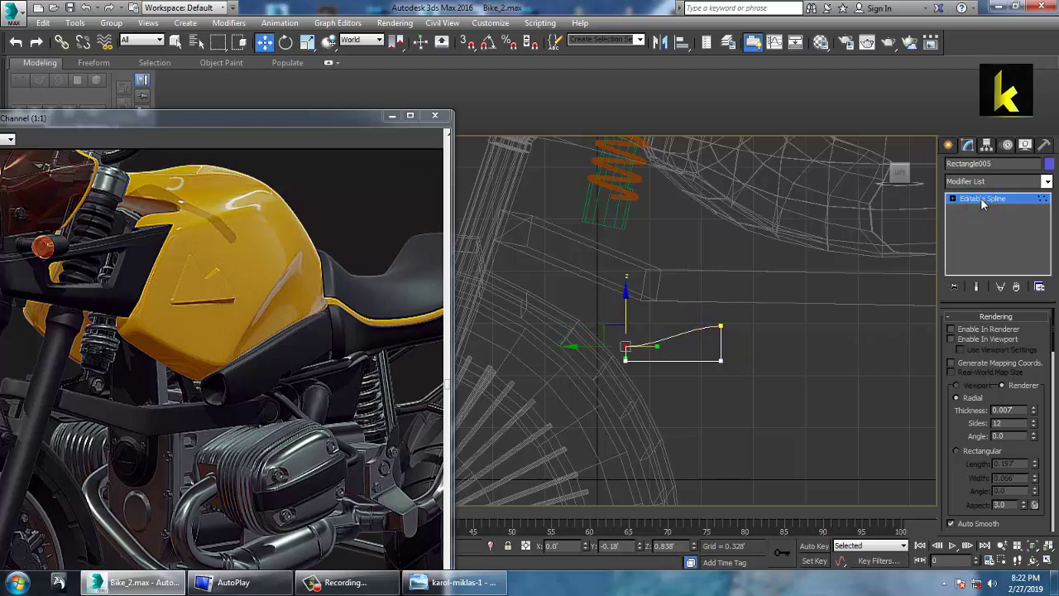
Step: Apply an Extrude modifier of about 0.049' to the sloped bracket profile
key(alt+w)
right_click(704, 378)
key(z)
key(alt+w)
scroll(757, 358, down, 4)
key(z)
alt+middle_drag(753, 369, 730, 356)
scroll(700, 362, down, 4)
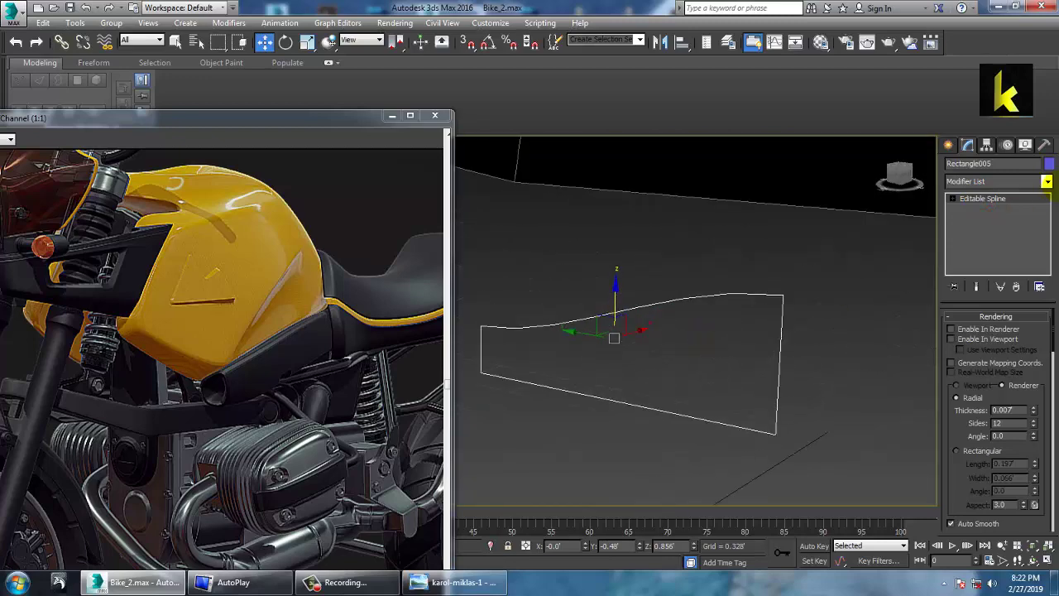
click(1046, 184)
text(ex)
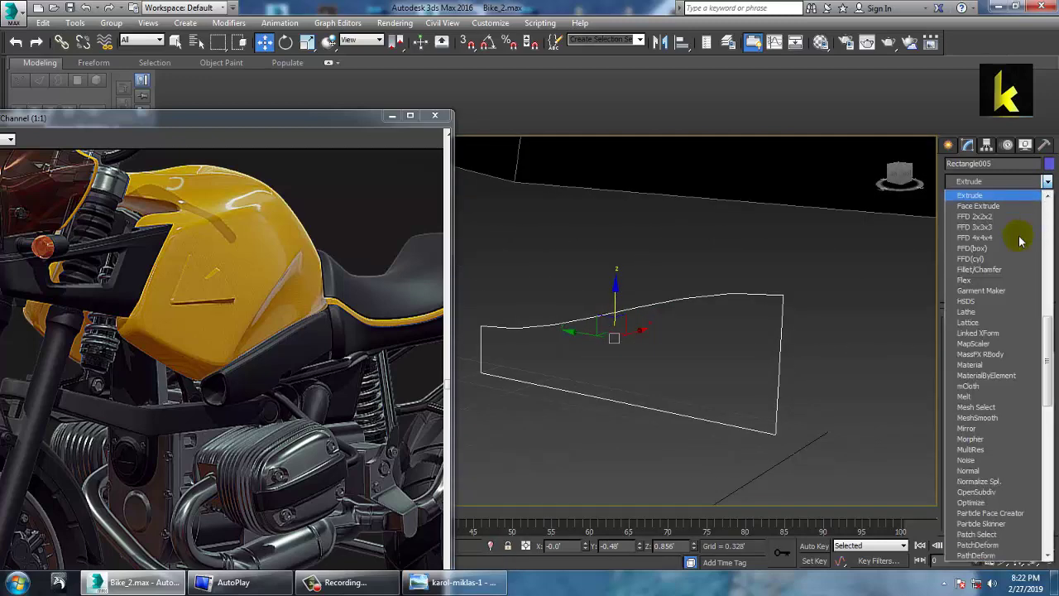
key(Return)
drag(1033, 335, 1036, 334)
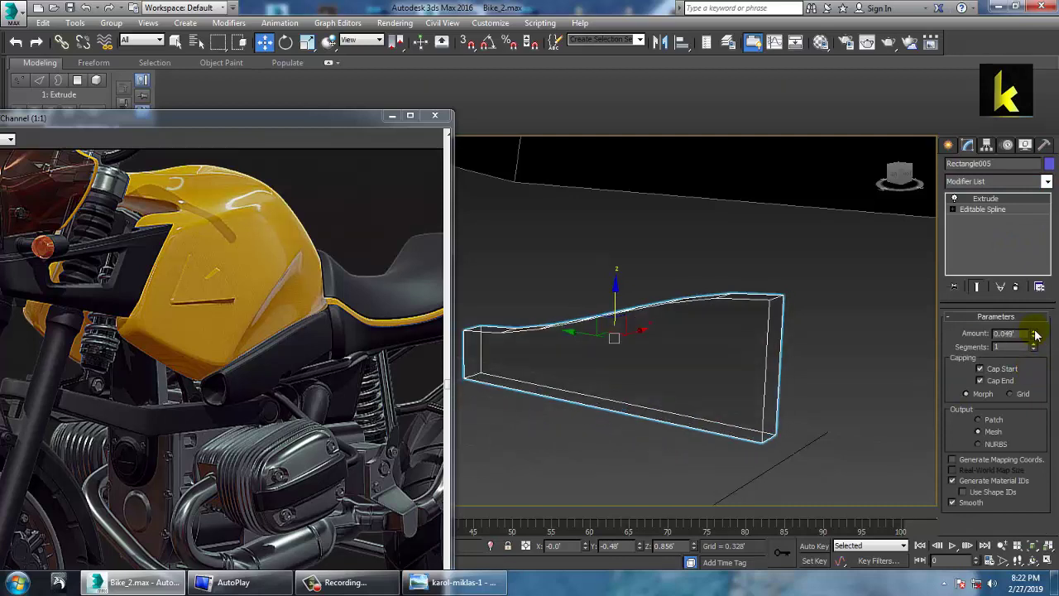
Step: Show the bracket shaded with edges and set its extrusion amount to -0.033'
key(F3)
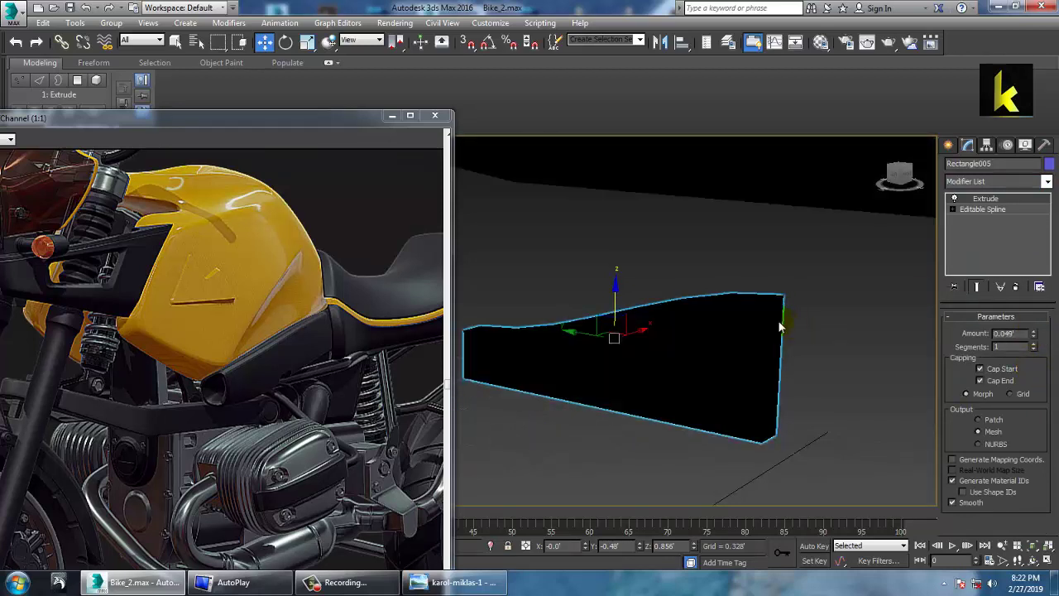
alt+middle_drag(786, 356, 664, 372)
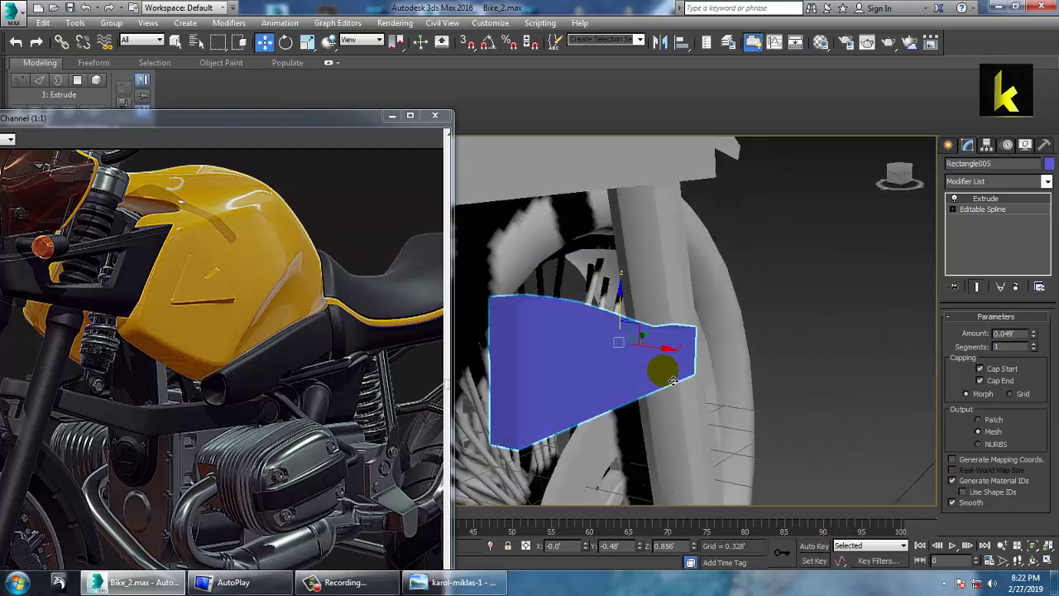
key(r)
key(F4)
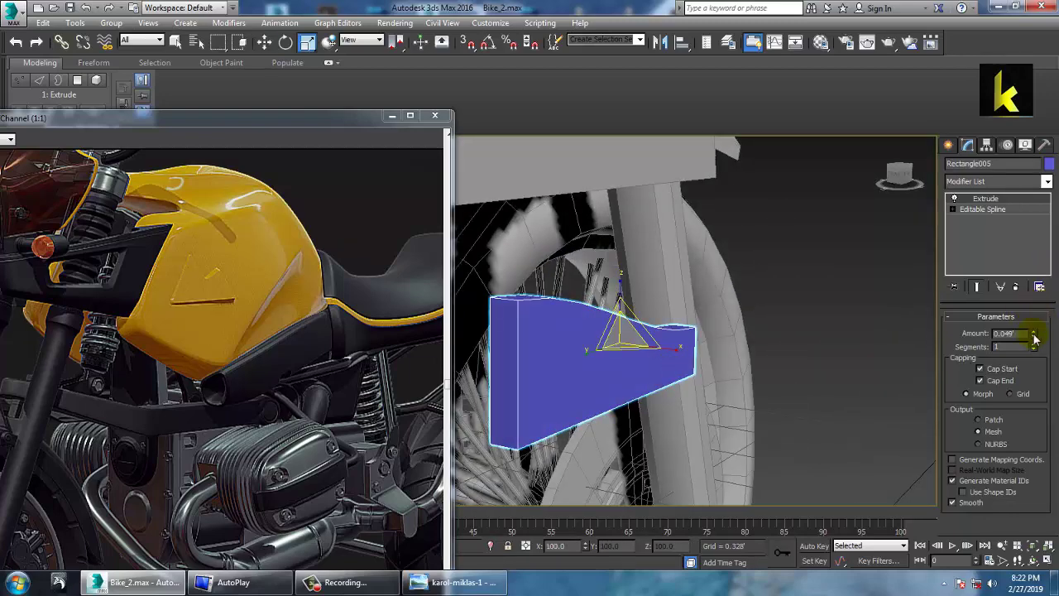
drag(1035, 339, 1045, 346)
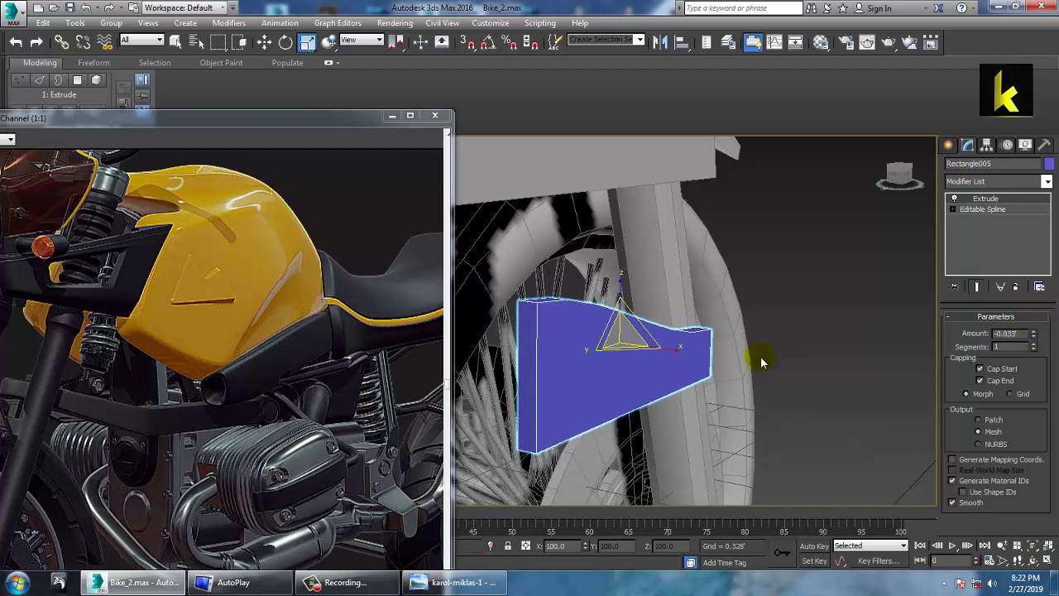
Step: In the left view, move the bracket up and forward to the shock absorber's lower end, to about Y 0.2', Z 1.645'
key(alt+w)
middle_click(737, 296)
key(alt+w)
middle_drag(736, 258, 789, 278)
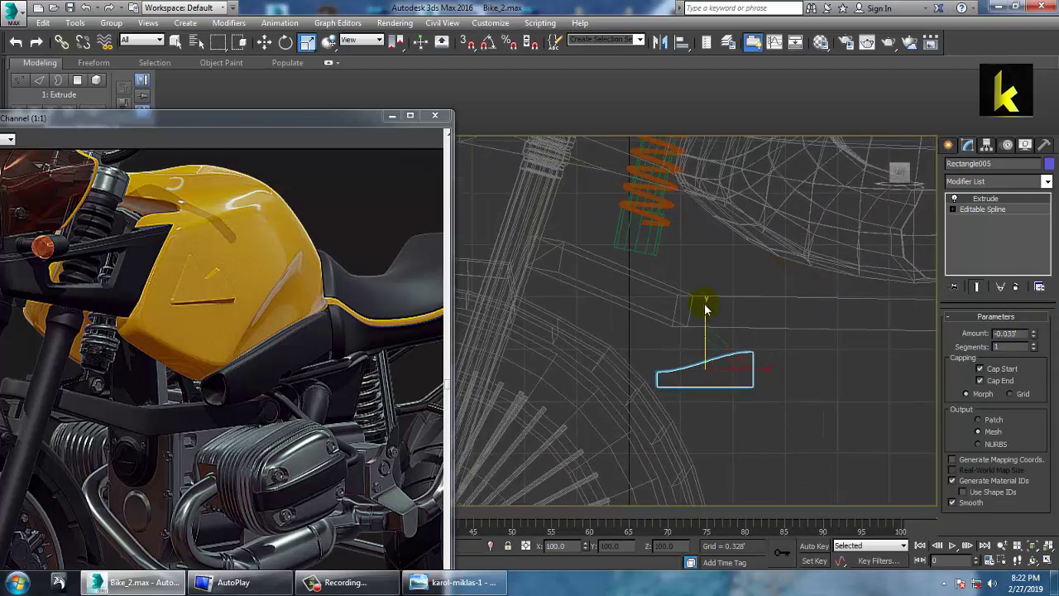
key(w)
drag(723, 362, 625, 256)
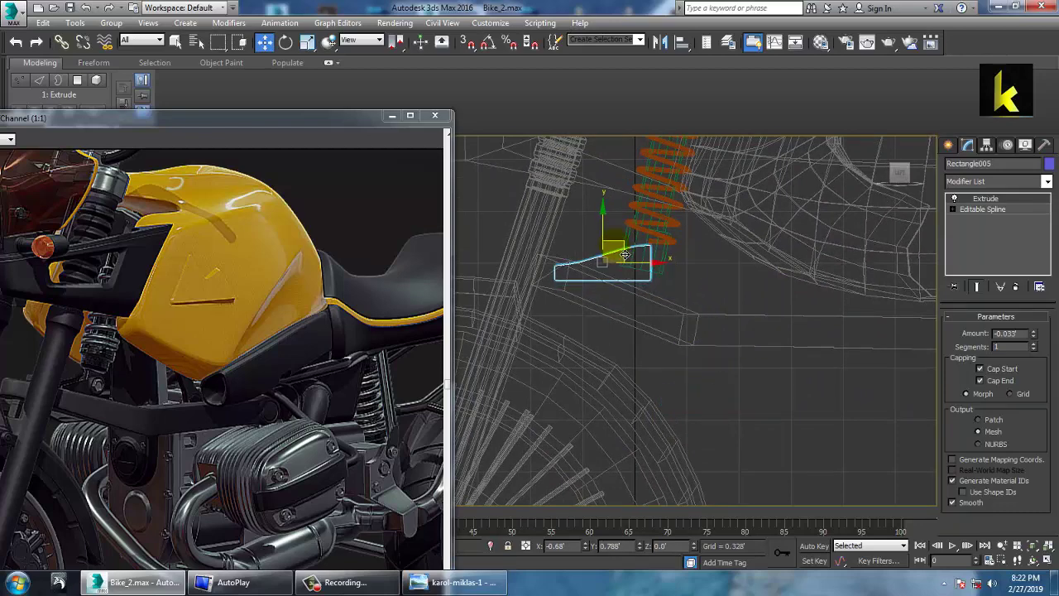
Step: In the perspective view, slide the bracket sideways to the shock absorber tube, at about X -1.604'
key(alt+w)
middle_click(760, 381)
key(alt+w)
key(z)
middle_drag(580, 338, 602, 388)
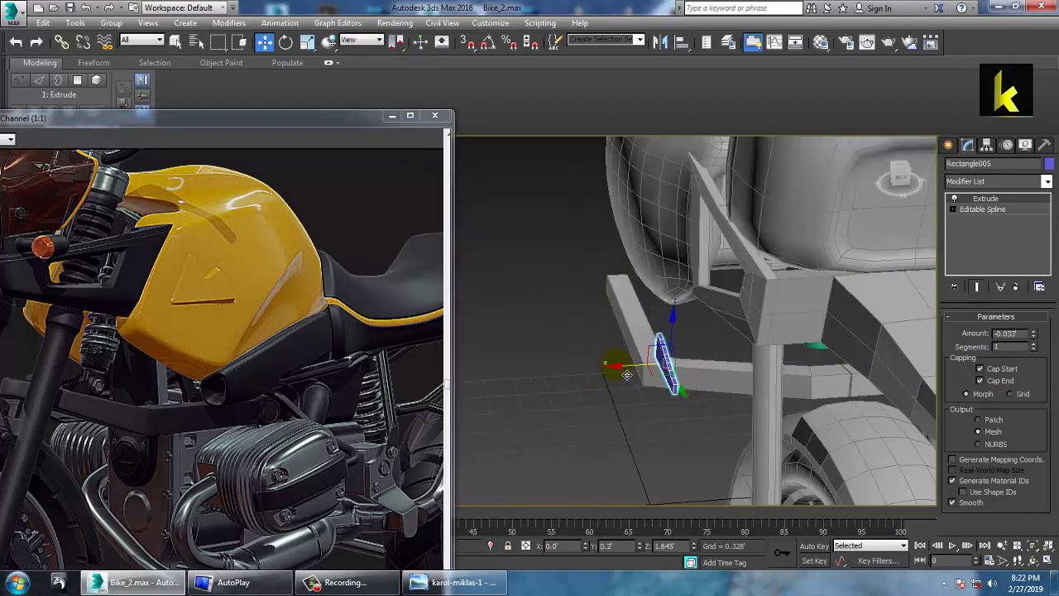
alt+middle_drag(776, 373, 733, 362)
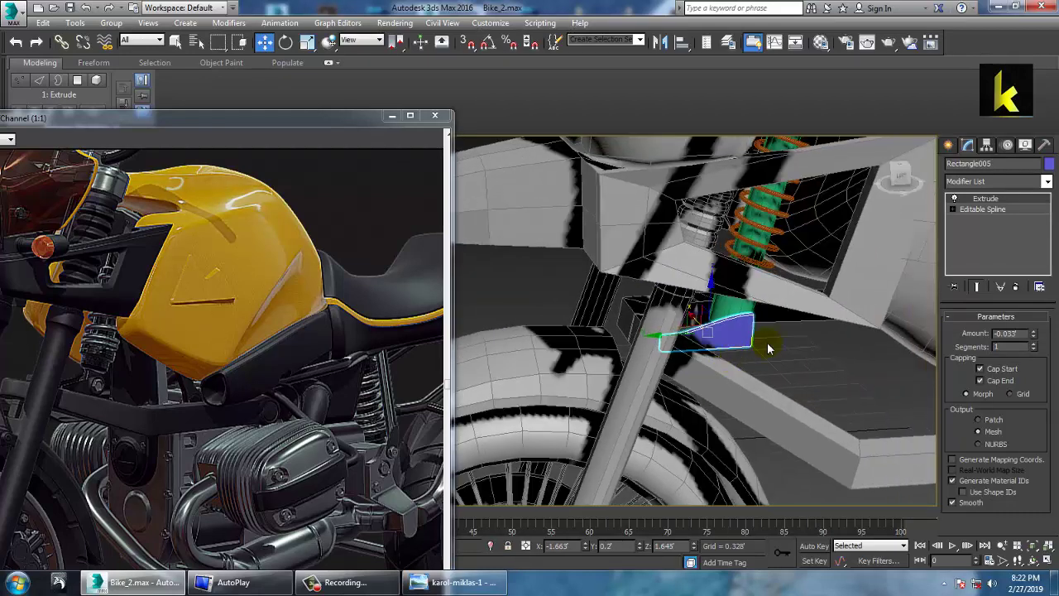
mouse_move(759, 334)
alt+middle_down()
mouse_move(774, 344)
mouse_move(695, 331)
mouse_move(674, 302)
mouse_move(792, 359)
mouse_move(728, 282)
alt+middle_up()
Step: Raise the upper rear vertex of the bracket's spline to about Z 1.786', keeping the extrusion on top
click(976, 220)
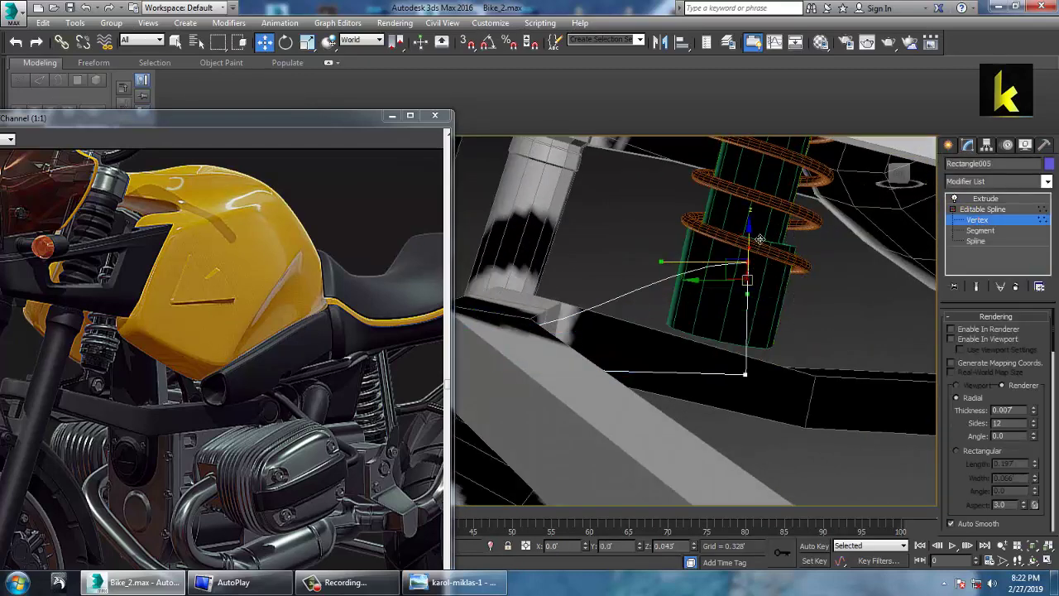
drag(753, 247, 753, 246)
alt+middle_drag(753, 246, 775, 275)
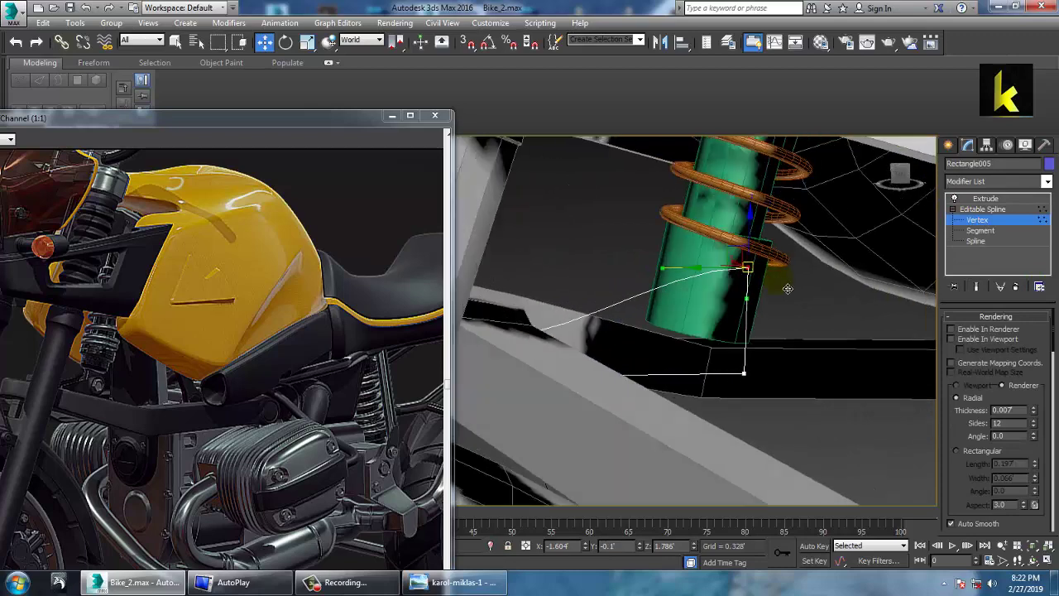
click(995, 201)
Step: Convert the extruded bracket to an Editable Poly
alt+middle_drag(749, 308, 685, 297)
right_click(685, 297)
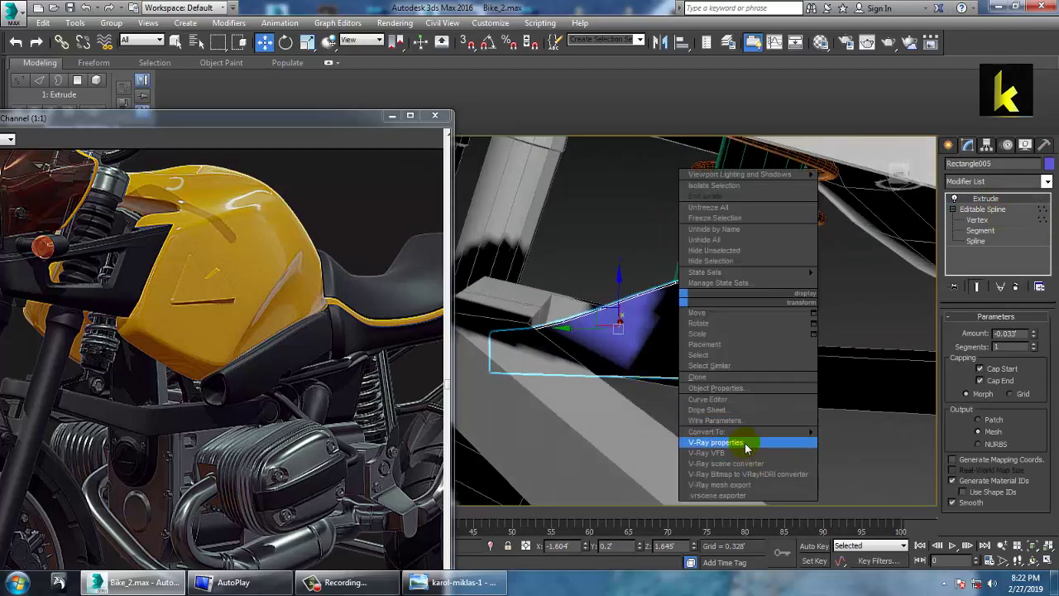
mouse_move(769, 431)
click(878, 442)
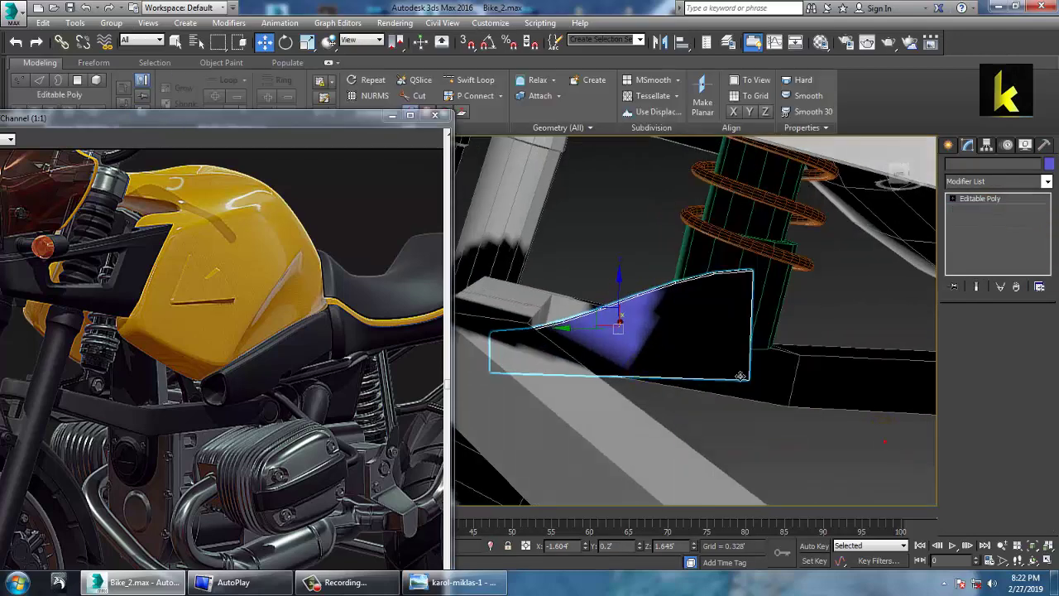
Step: Isolate the bracket, the shock absorber tube and the lower frame
key(alt+q)
alt+middle_drag(626, 355, 702, 266)
alt+middle_drag(702, 266, 725, 329)
key(alt+q)
scroll(629, 280, down, 5)
alt+middle_drag(641, 307, 703, 289)
ctrl+click(648, 272)
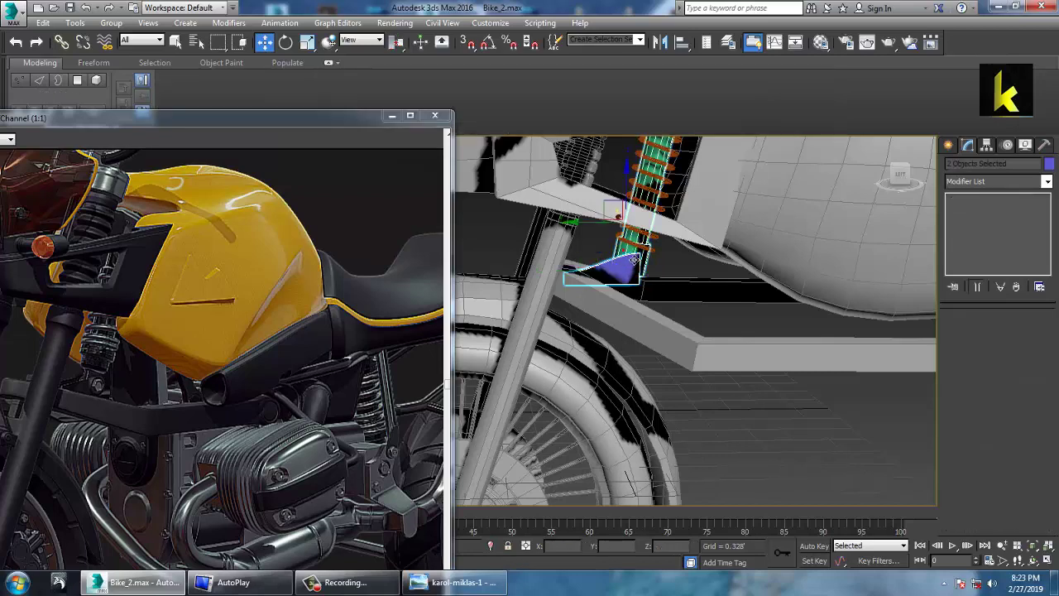
ctrl+click(601, 313)
key(alt+q)
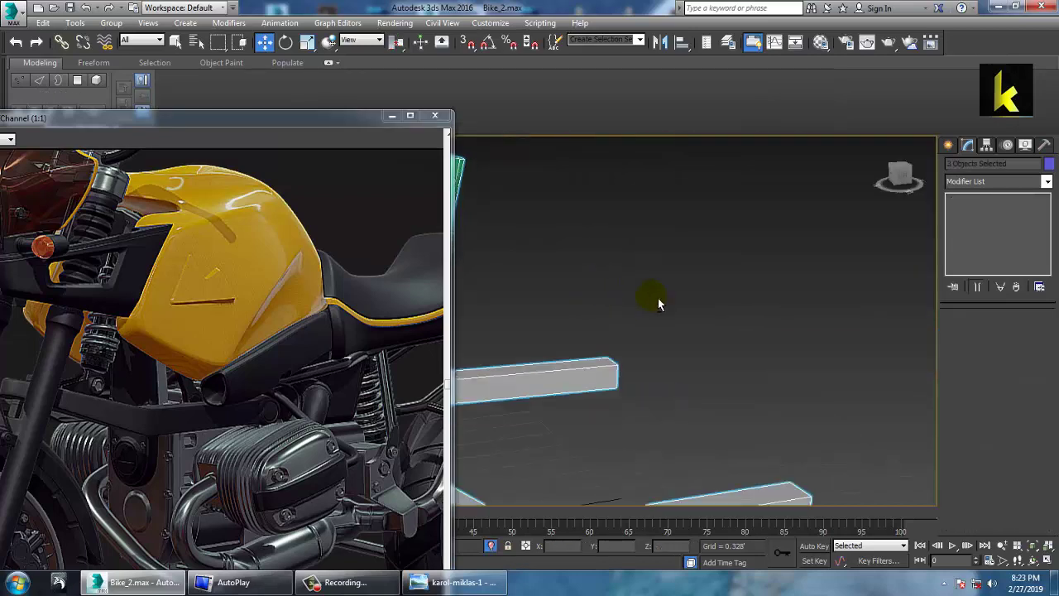
Step: Copy the bracket along X to the opposite side of the shock absorber tube
alt+middle_drag(643, 331, 674, 369)
scroll(701, 342, up, 3)
click(719, 367)
shift+drag(691, 378, 582, 385)
click(539, 350)
Step: Attach the two brackets on either side of the tube into a single Editable Poly
mouse_move(538, 350)
alt+middle_down()
mouse_move(733, 359)
mouse_move(654, 354)
mouse_move(719, 374)
alt+middle_up()
scroll(719, 374, up, 2)
scroll(619, 340, up, 2)
click(621, 340)
scroll(996, 480, down, 5)
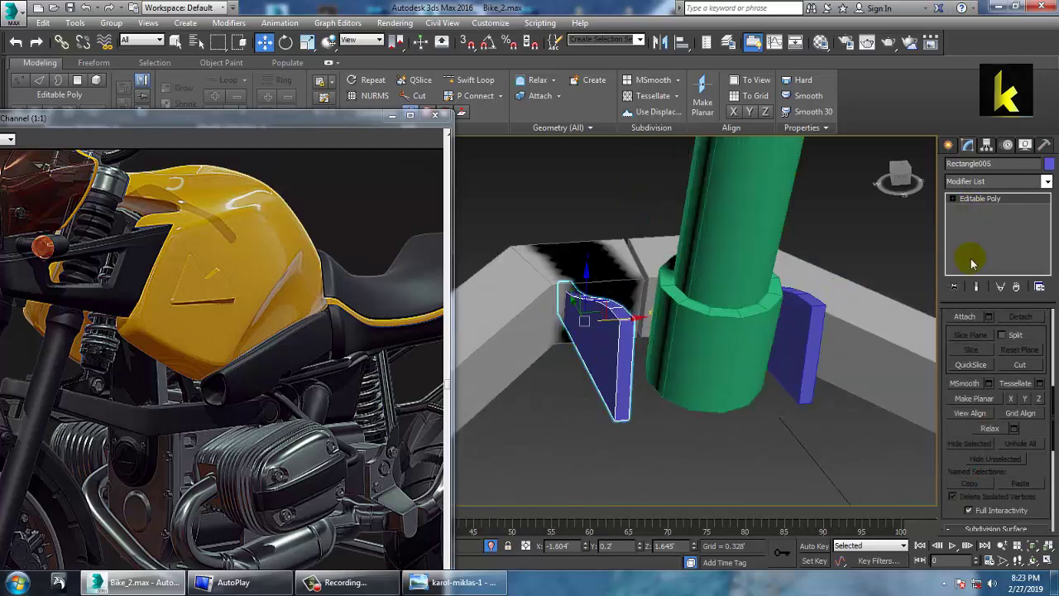
click(965, 323)
click(805, 362)
alt+middle_drag(847, 380, 835, 354)
right_click(790, 381)
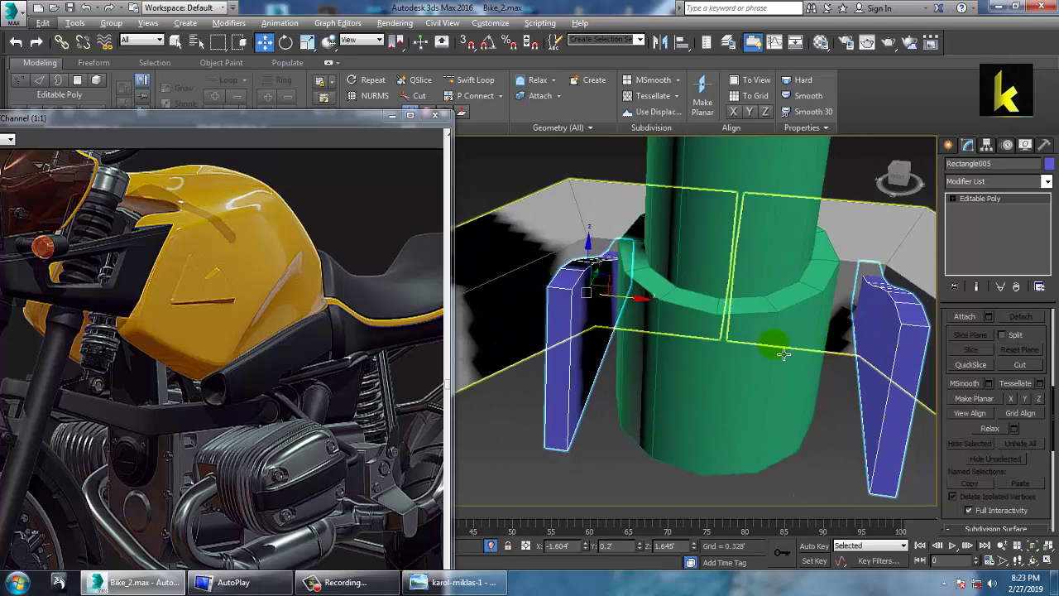
Step: Shift the attached bracket pair sideways to about X -1.624'
click(894, 336)
click(1008, 199)
key(1)
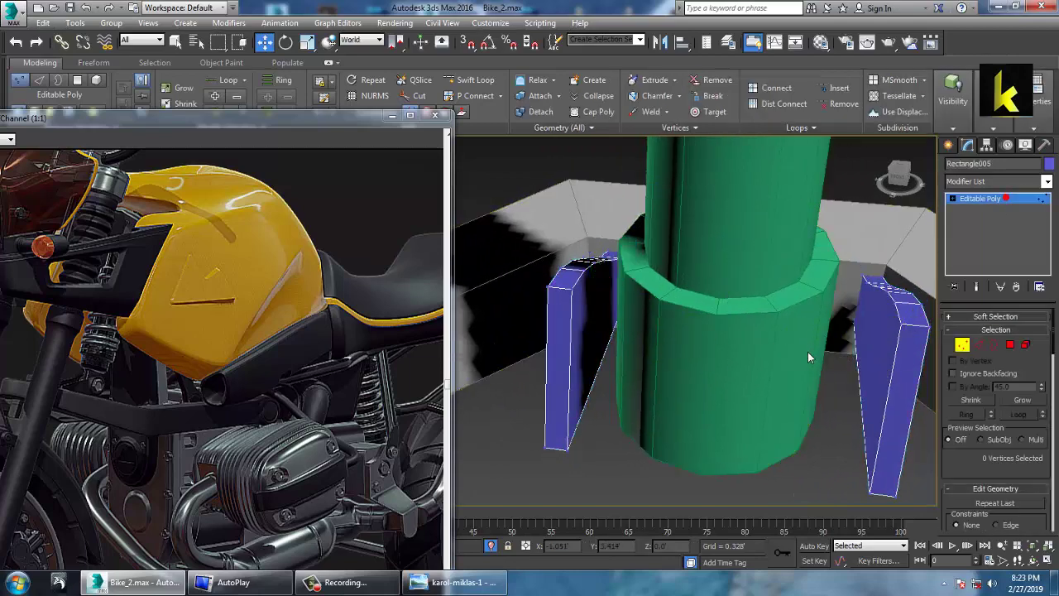
click(985, 200)
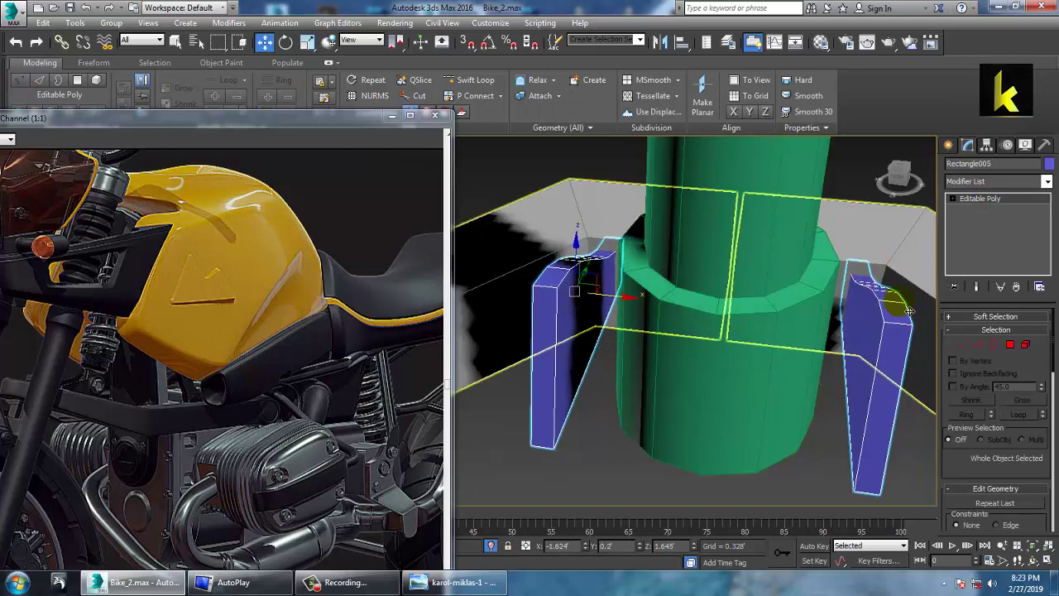
alt+middle_drag(839, 303, 694, 331)
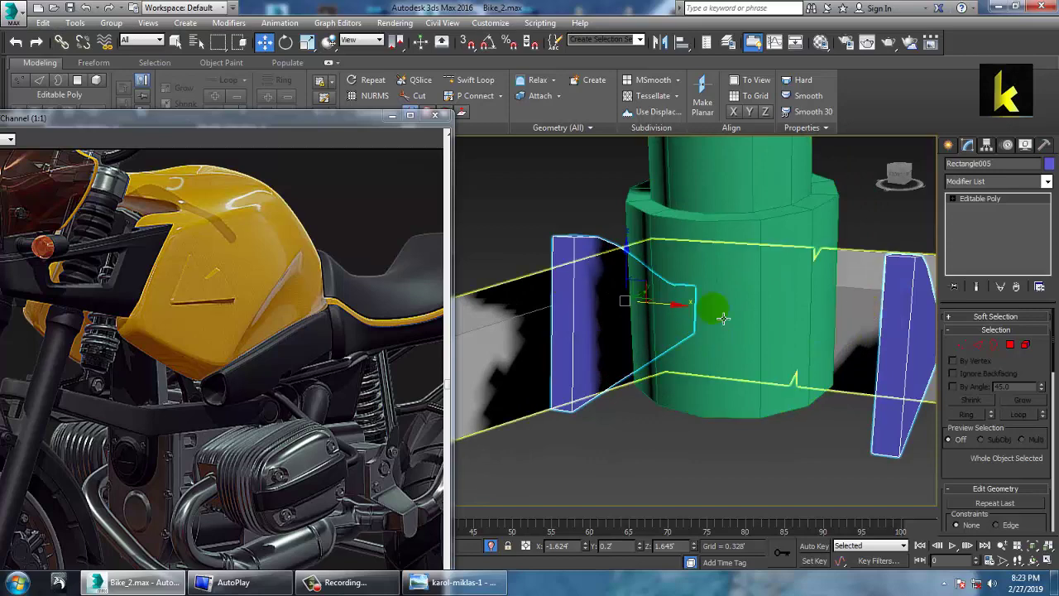
Step: In the top view, draw a straight spline line across the two brackets at about Y -0.01'
key(alt+w)
middle_drag(831, 231, 795, 241)
key(alt+w)
key(alt+w)
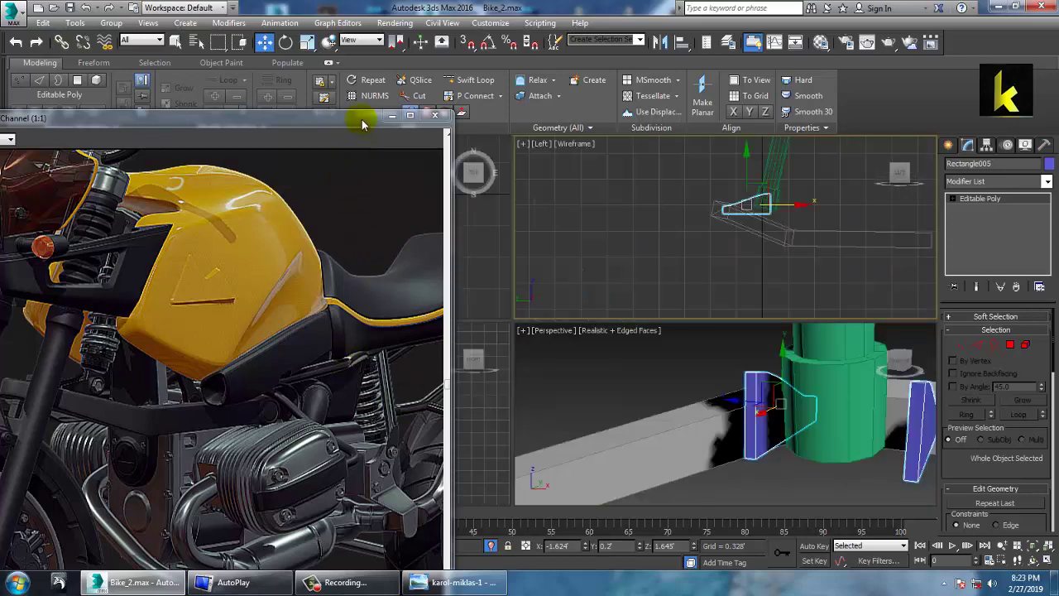
drag(362, 119, 185, 124)
middle_click(343, 210)
key(alt+w)
middle_drag(437, 242, 615, 274)
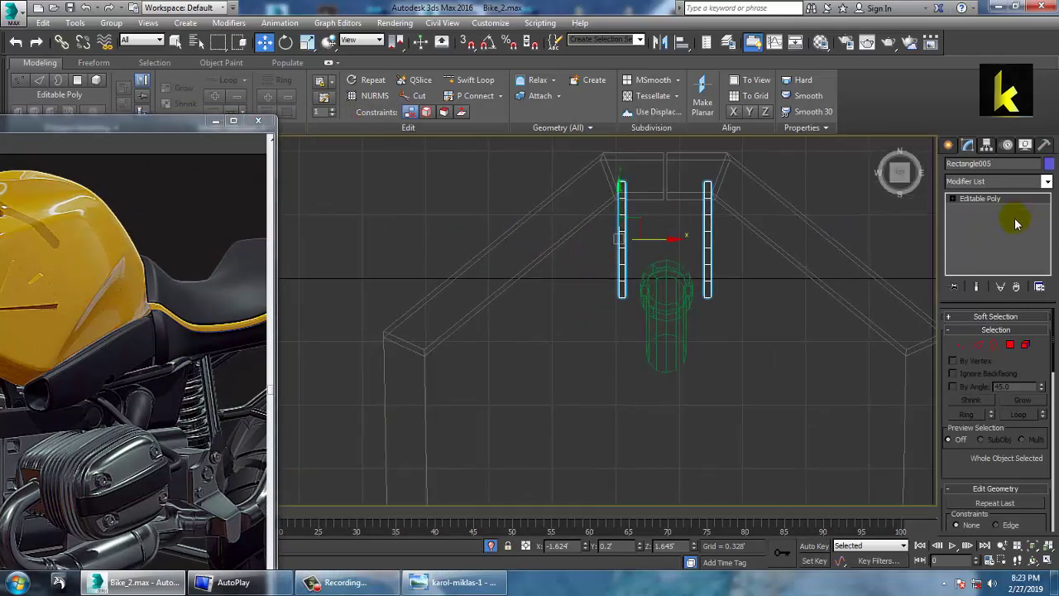
click(977, 202)
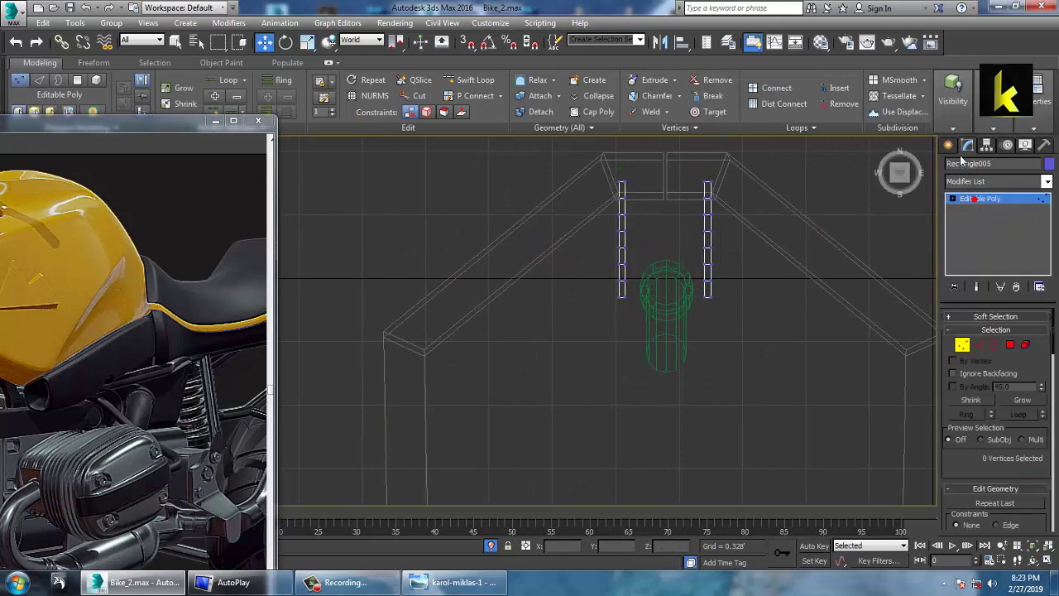
click(949, 146)
click(971, 240)
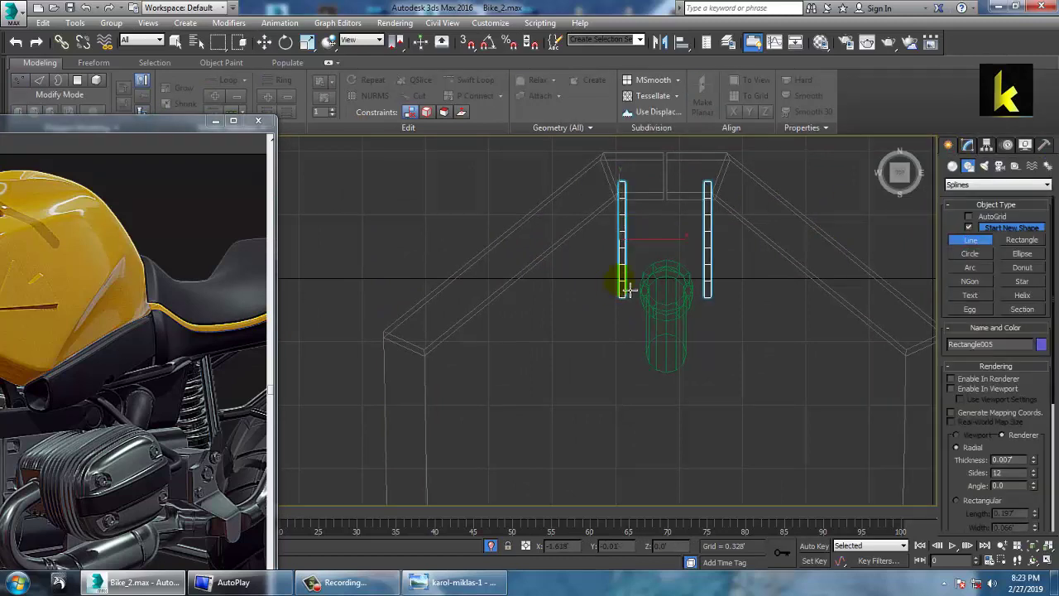
click(629, 290)
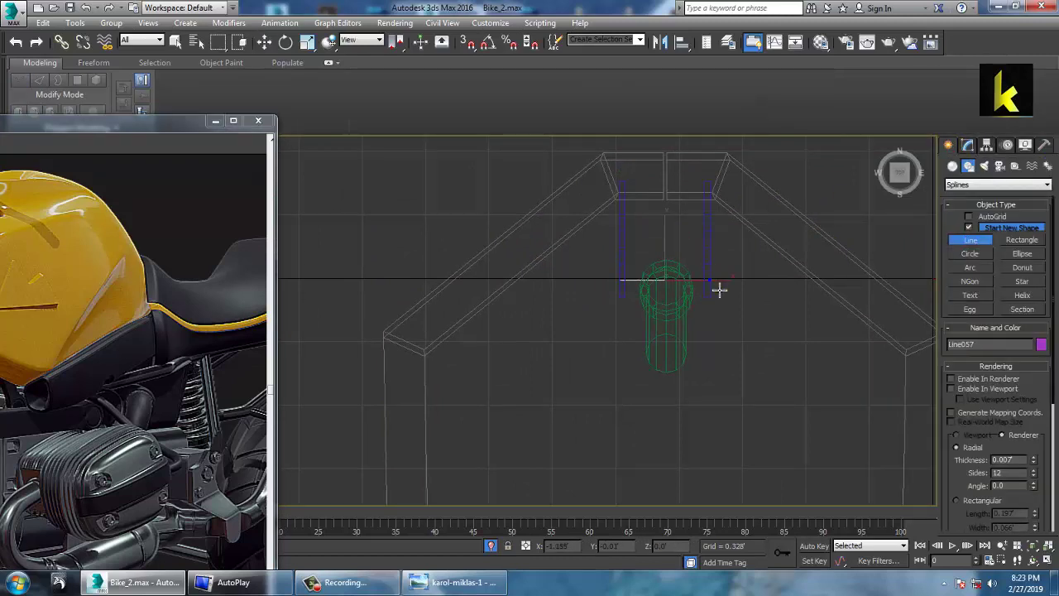
right_click(719, 289)
right_click(719, 289)
Step: Raise the line to the lower end of the shock absorber, at about Z 1.66', and bring the reference image back beside the model
key(alt+w)
middle_click(783, 454)
key(alt+w)
scroll(754, 418, down, 7)
alt+middle_drag(765, 425, 738, 381)
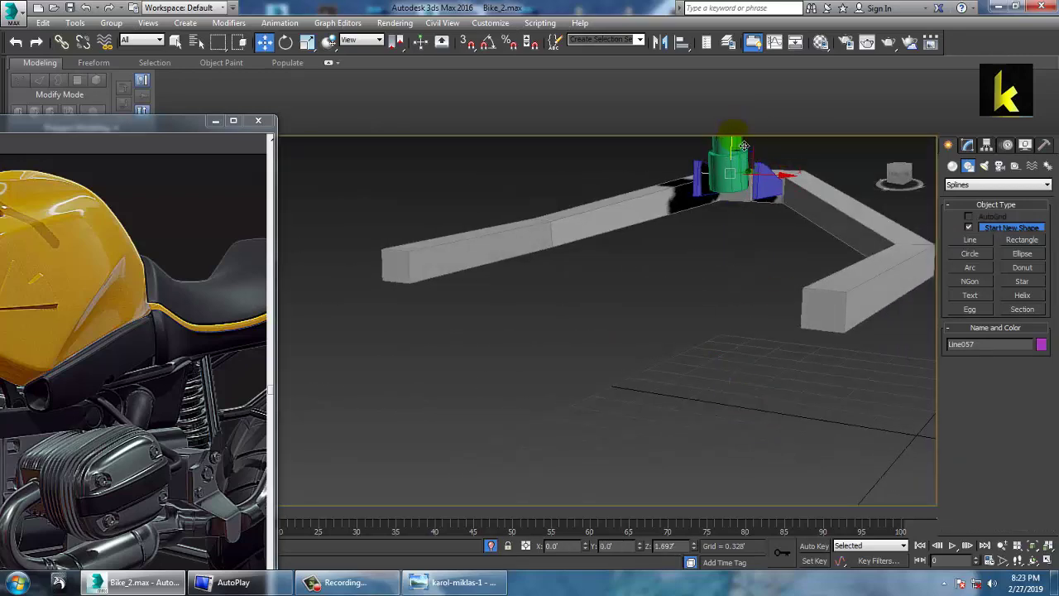
drag(118, 125, 342, 99)
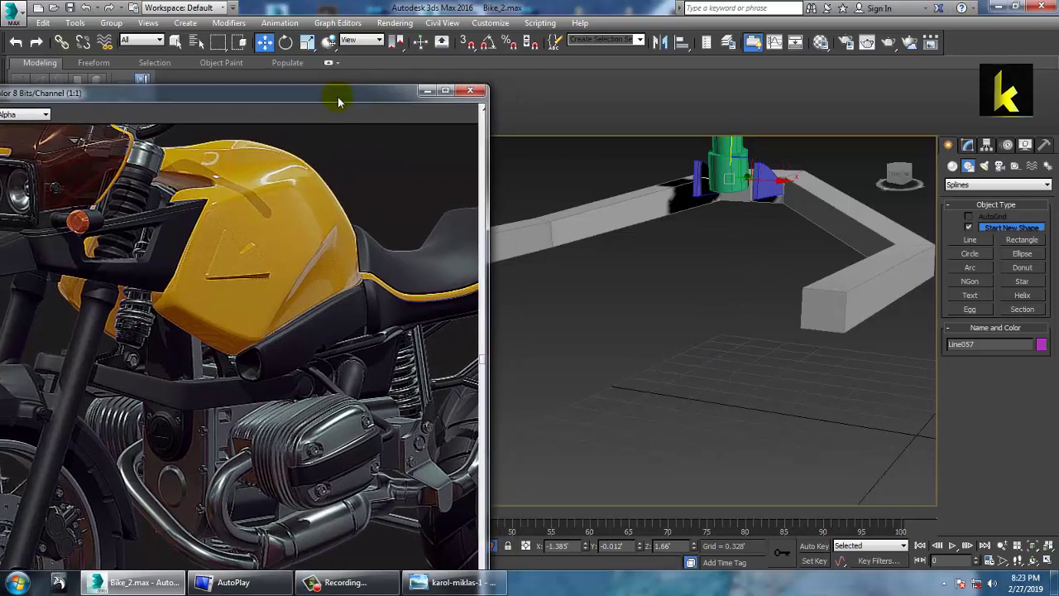
alt+middle_drag(712, 282, 774, 349)
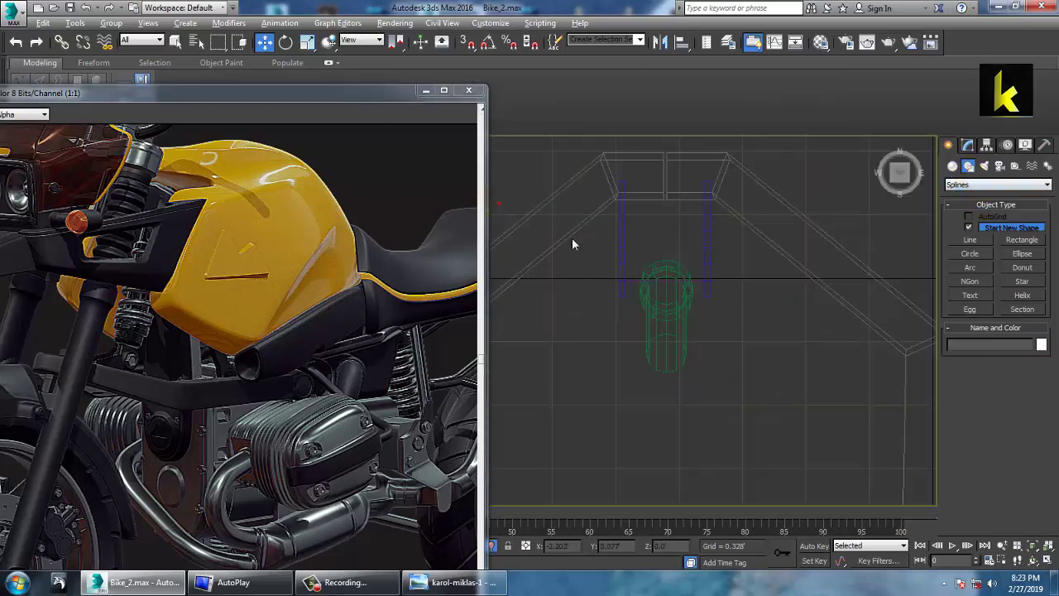
Step: Move the vertices of both brackets inward towards the tube, to about X -1.543' and X -1.227'
middle_drag(602, 257, 637, 249)
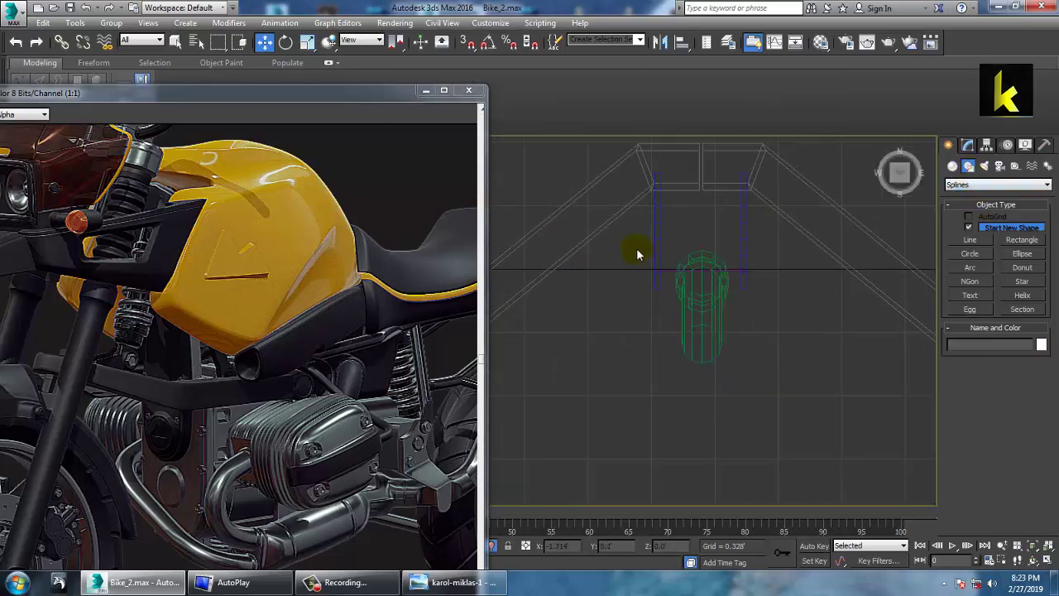
click(654, 233)
key(1)
drag(617, 158, 687, 295)
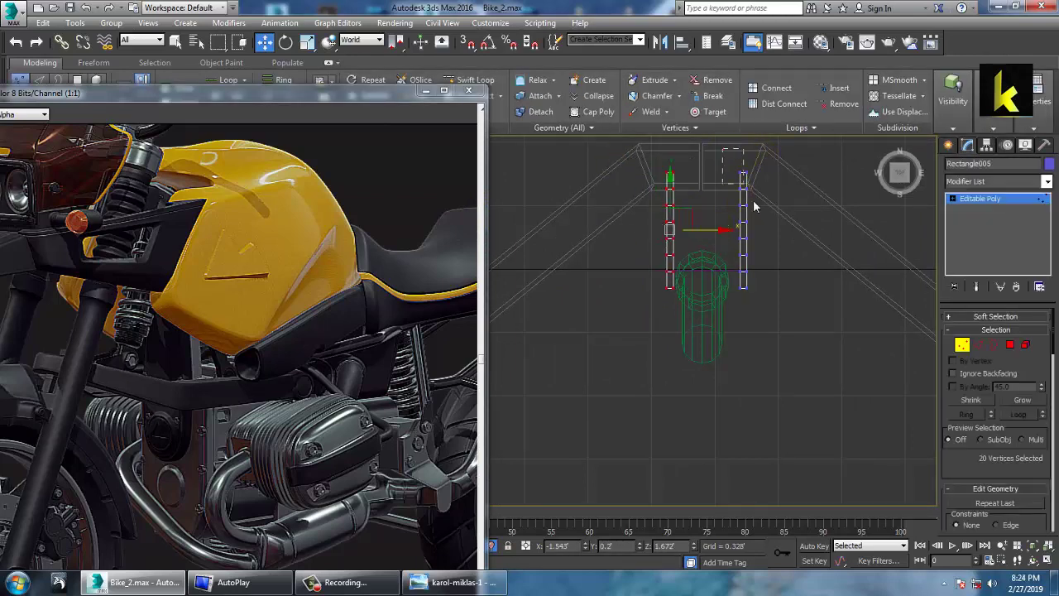
click(1037, 207)
Step: Shorten the line at both ends to fit the brackets and render it in the viewport with a thickness of 0.152'
click(659, 275)
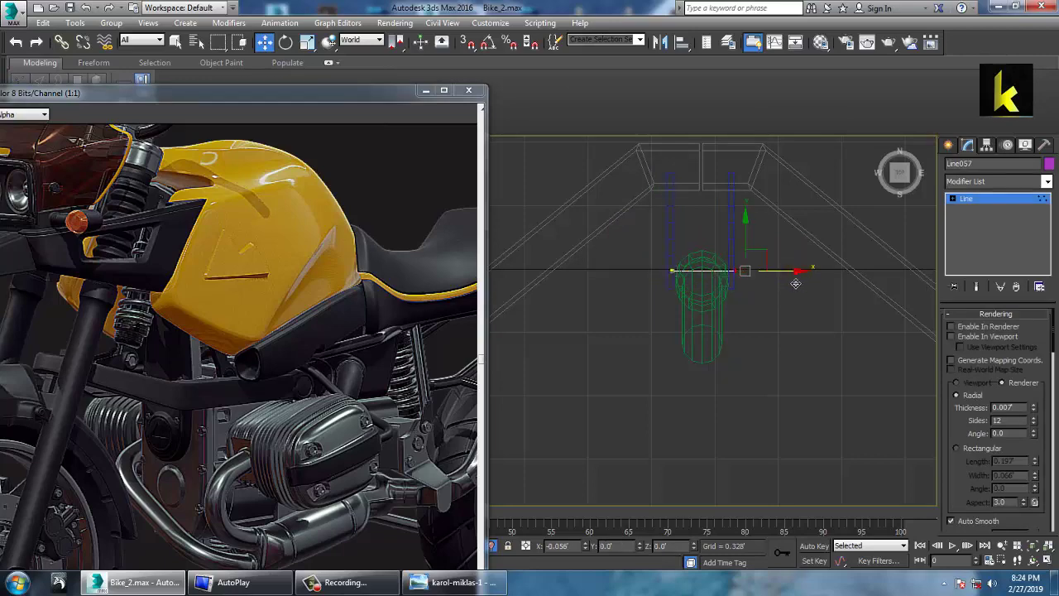
key(alt+w)
middle_click(821, 418)
key(alt+w)
alt+middle_drag(733, 404, 719, 390)
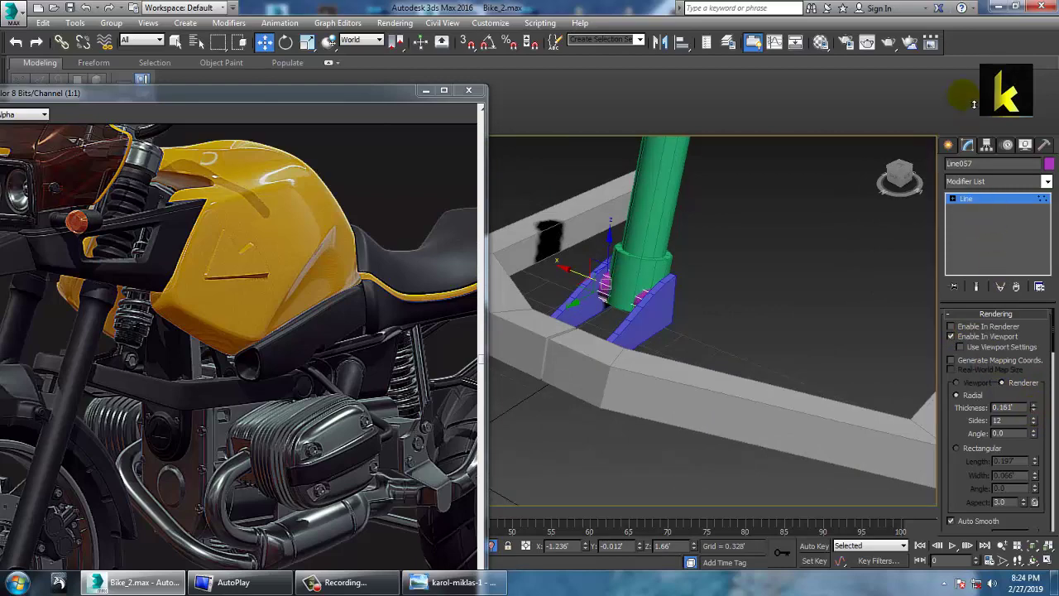
alt+middle_drag(697, 309, 654, 298)
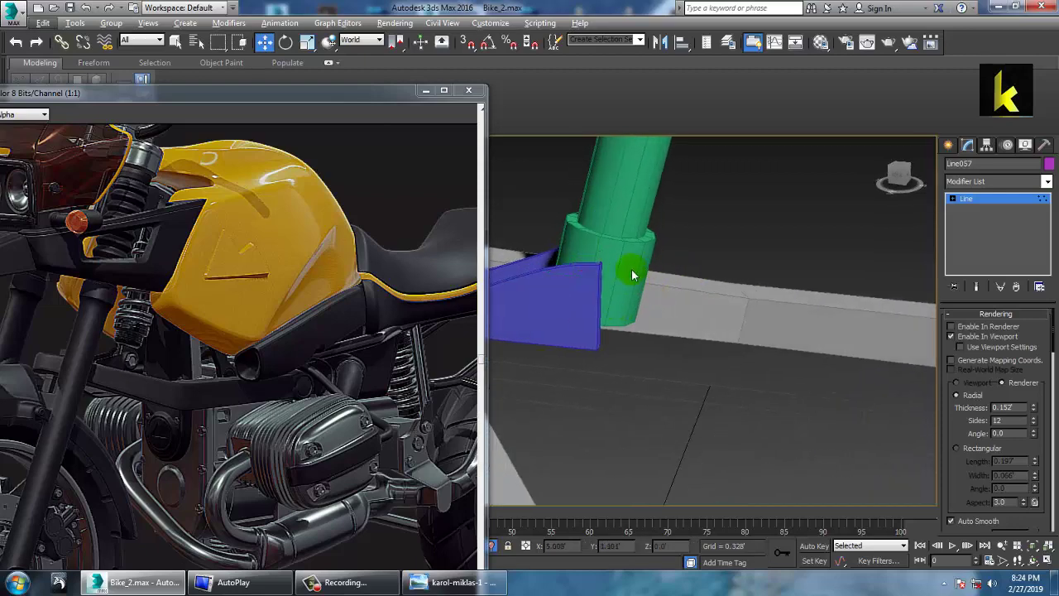
middle_drag(617, 297, 616, 290)
Step: Move the rear vertices of both brackets back along Y to extend the plates past the pin
click(580, 295)
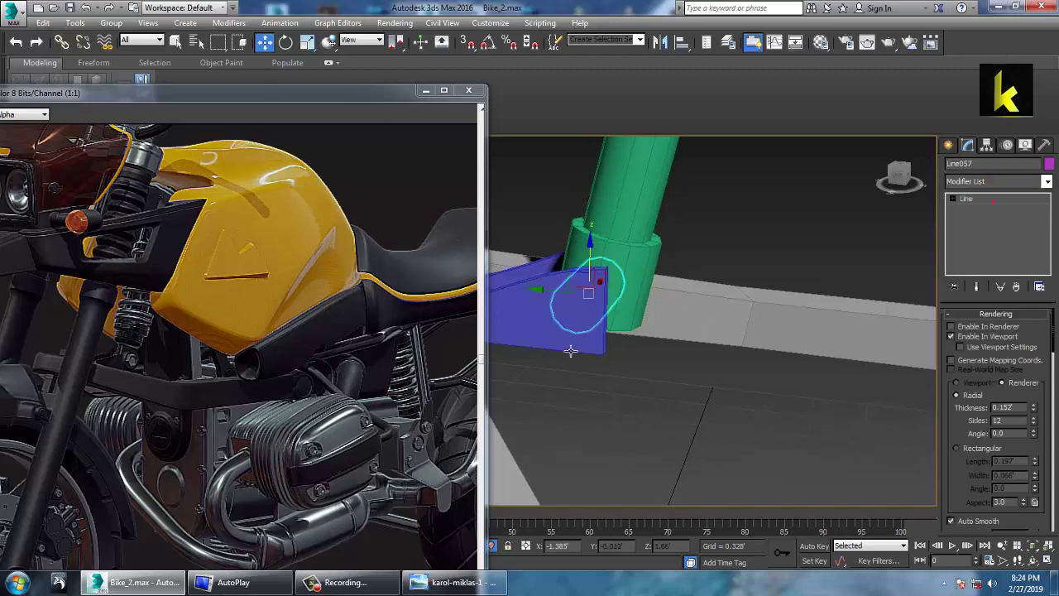
key(1)
alt+middle_drag(533, 313, 571, 242)
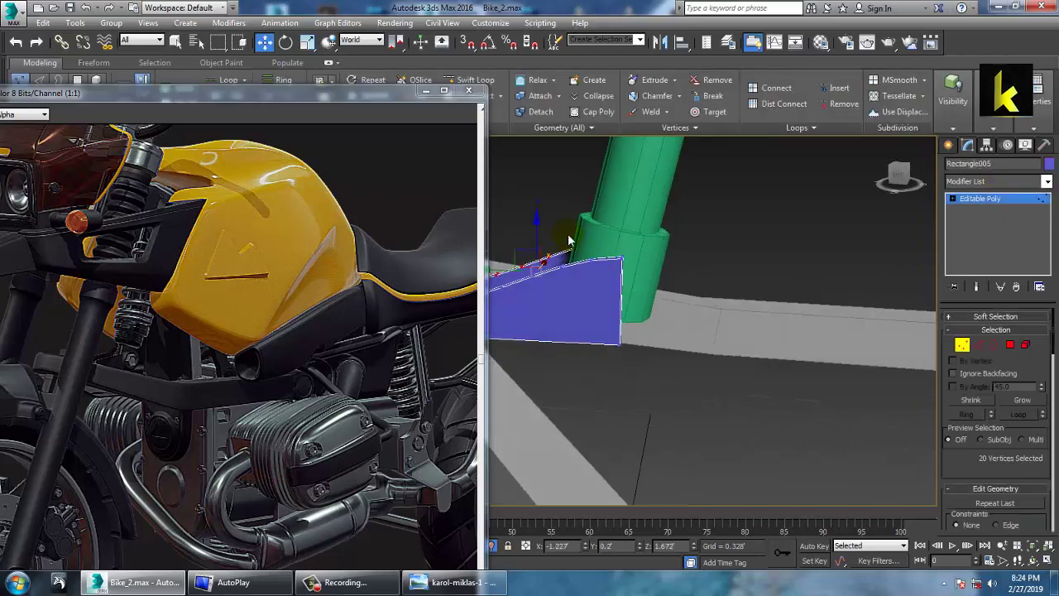
drag(583, 282, 613, 282)
alt+middle_drag(614, 282, 755, 295)
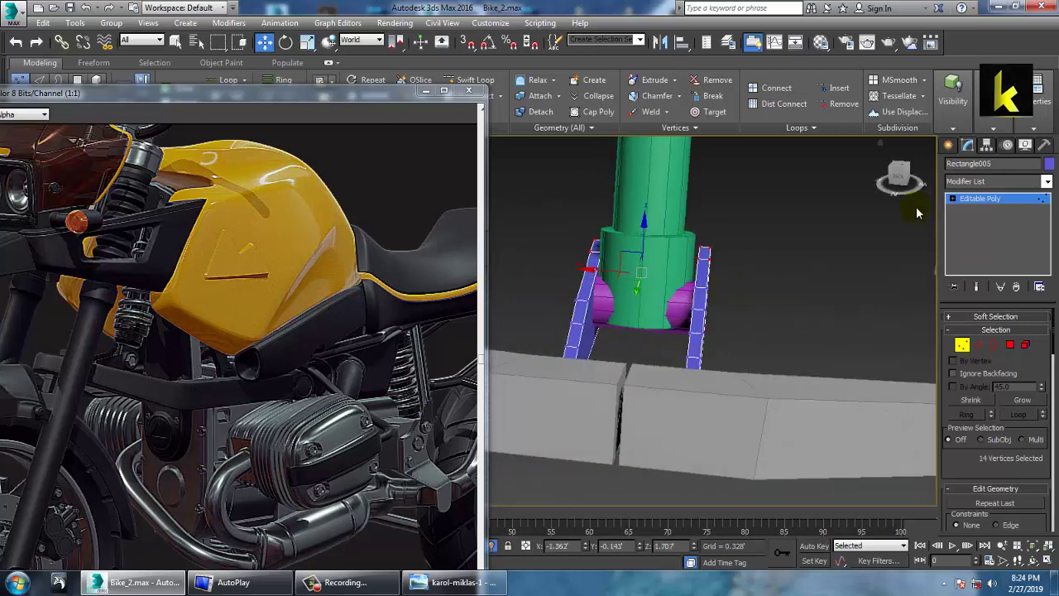
click(994, 202)
Step: Position the pin inside the tube's lower end at about Y -0.092', Z 1.673', checking it in wireframe
click(617, 307)
mouse_move(704, 340)
alt+middle_down()
mouse_move(652, 331)
mouse_move(725, 345)
mouse_move(695, 336)
alt+middle_up()
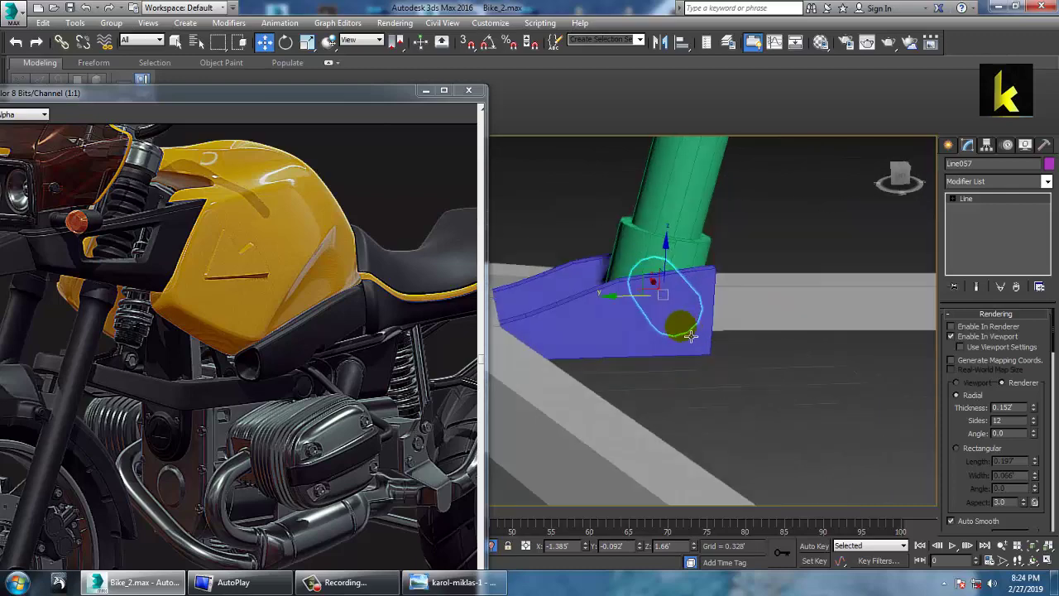
key(F3)
mouse_move(801, 390)
alt+middle_down()
mouse_move(747, 372)
mouse_move(758, 359)
alt+middle_up()
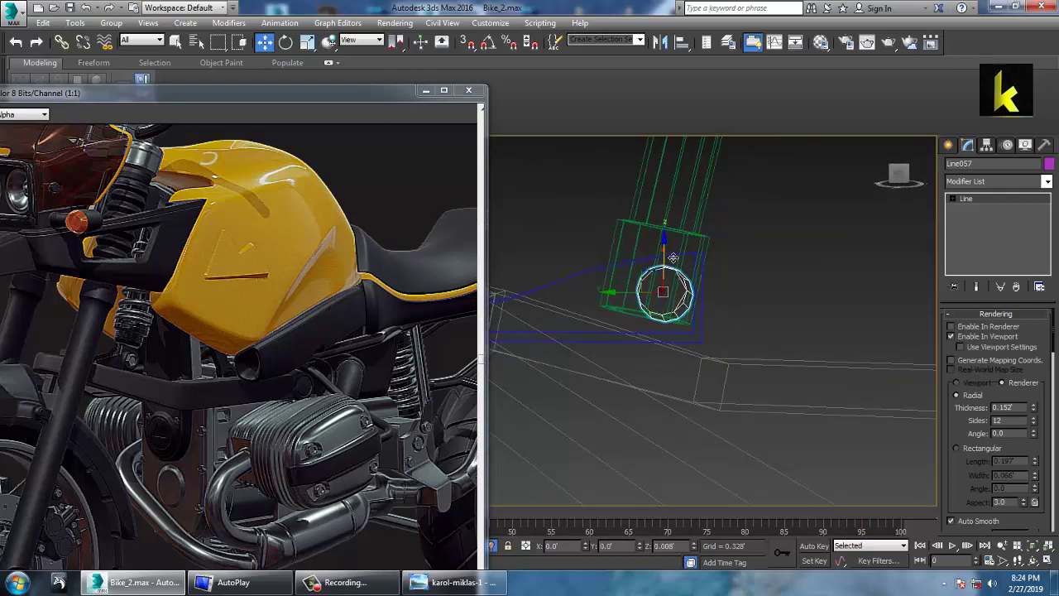
key(alt+w)
middle_drag(777, 442, 761, 440)
key(alt+w)
mouse_move(762, 403)
alt+middle_down()
mouse_move(816, 420)
mouse_move(745, 272)
mouse_move(670, 296)
alt+middle_up()
key(F3)
Step: Scale the pin along its length until its ends stick out through both brackets
key(r)
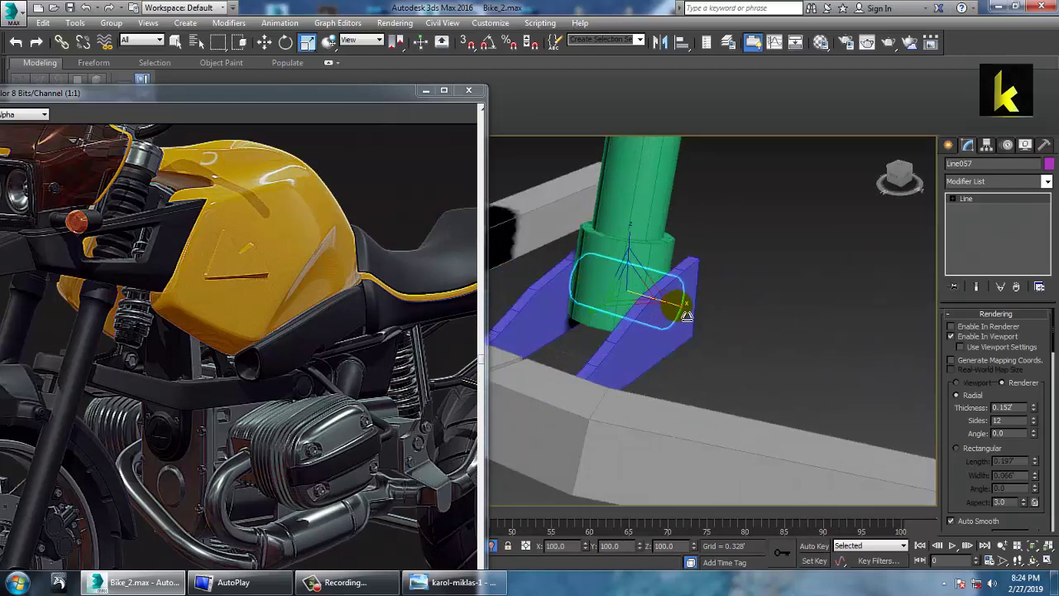
key(w)
scroll(702, 307, up, 4)
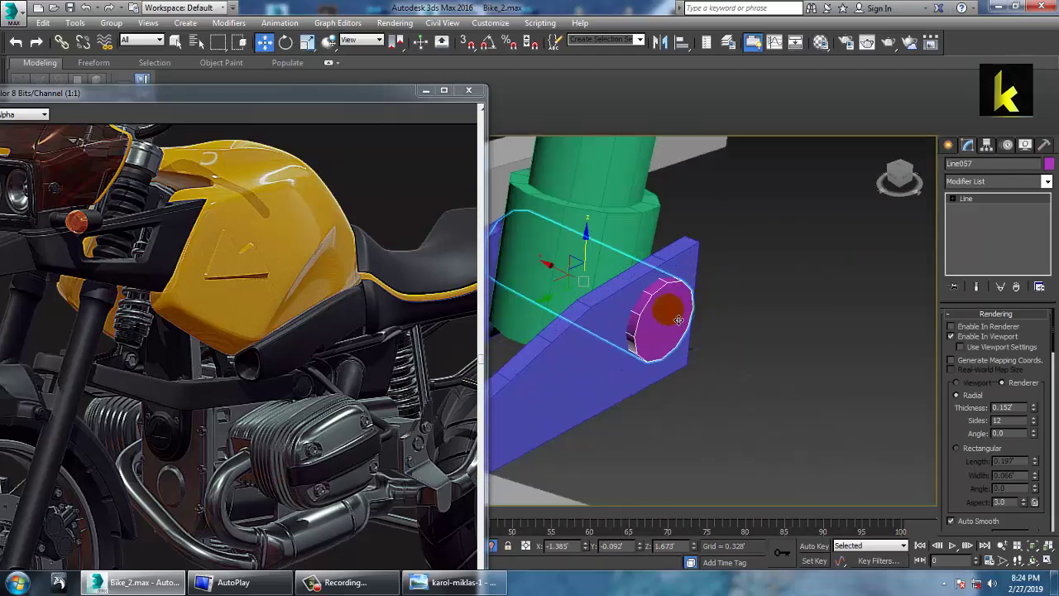
Step: Convert the pin to an Editable Poly
right_click(654, 301)
mouse_move(753, 437)
click(890, 457)
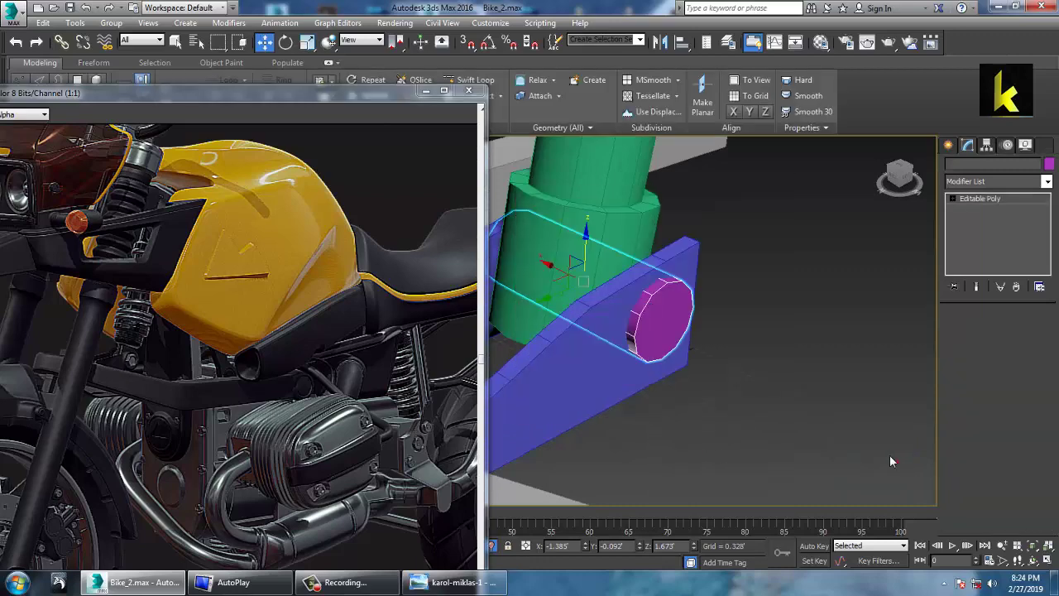
Step: Add an edge loop around the pin near its outer end with Swift Loop
scroll(758, 364, up, 3)
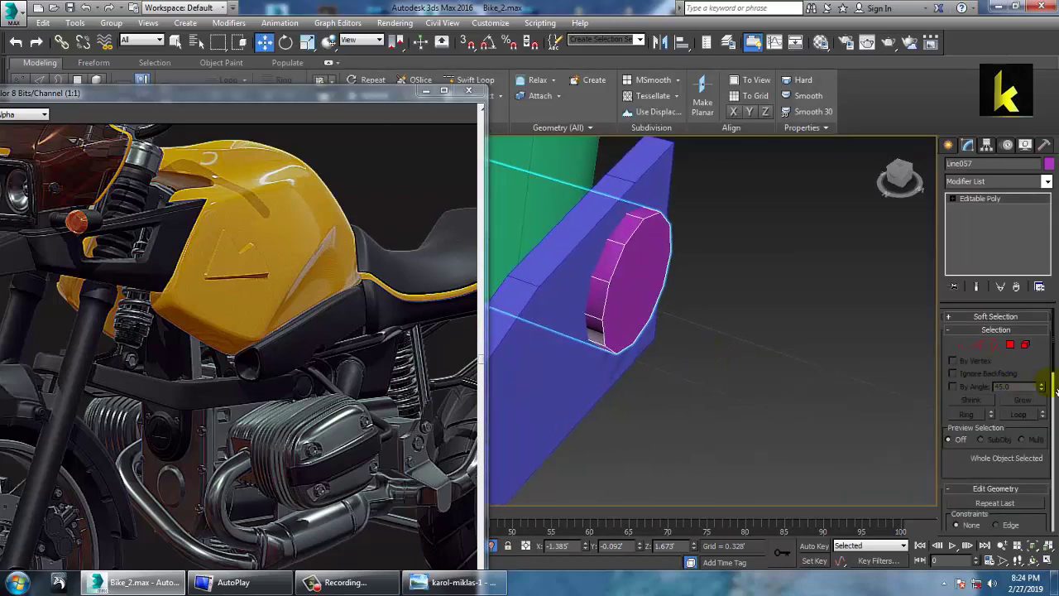
click(486, 81)
click(597, 265)
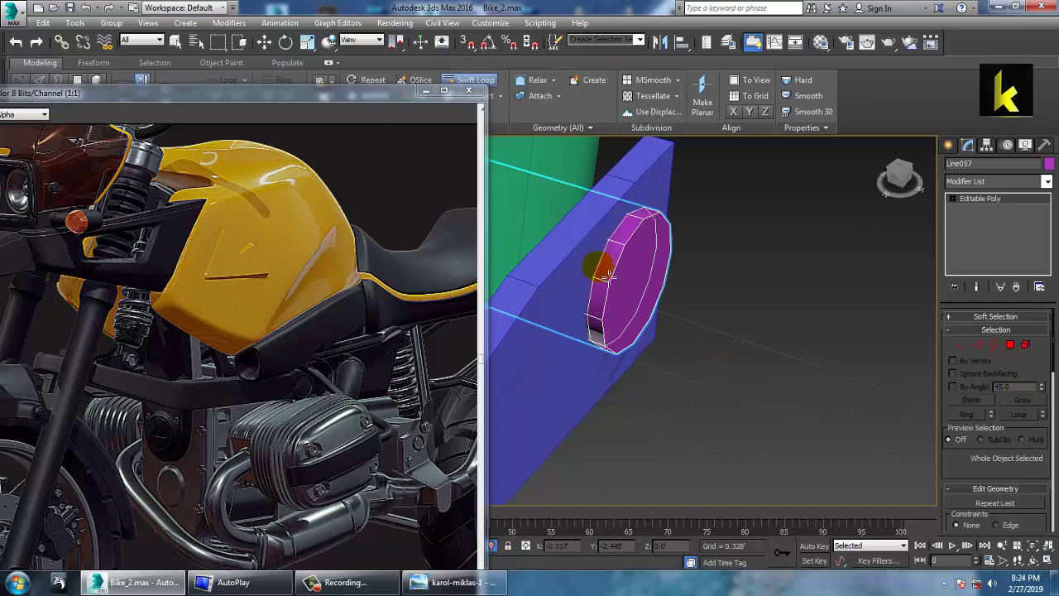
key(w)
alt+middle_drag(599, 272, 571, 270)
Step: Pull the pin's end face outward from the bracket to about X -1.591'
click(1010, 345)
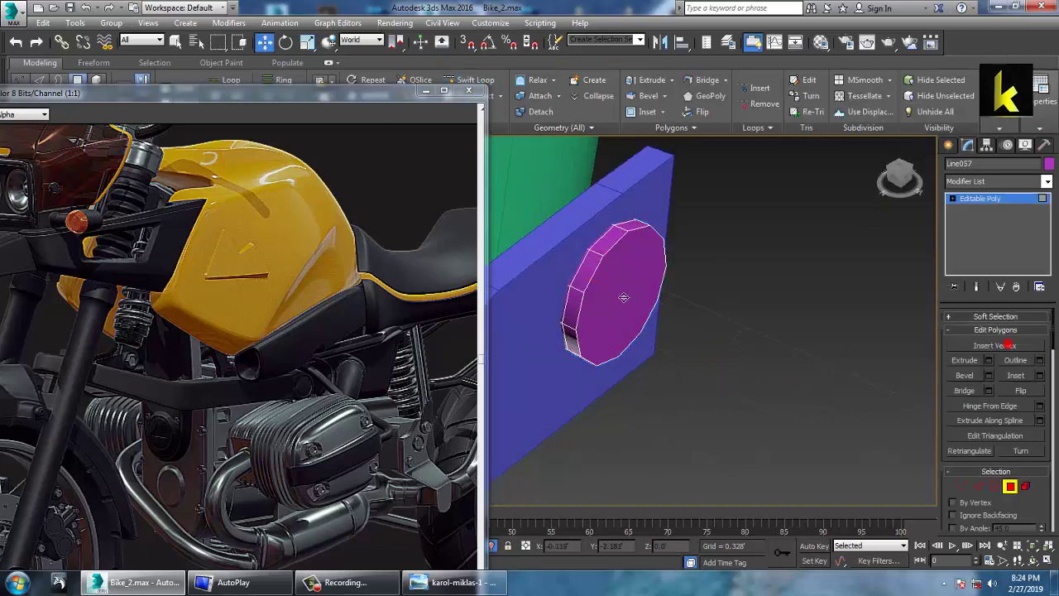
click(612, 296)
drag(613, 296, 618, 298)
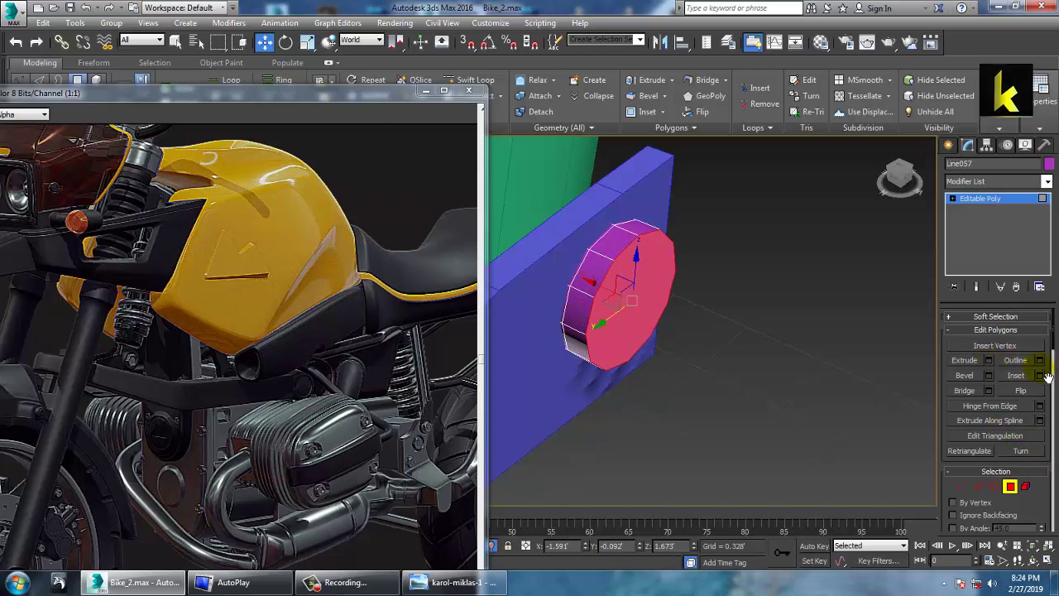
Step: Inset the pin's end face to leave a narrow rim around it
click(1041, 375)
drag(524, 350, 524, 352)
click(519, 366)
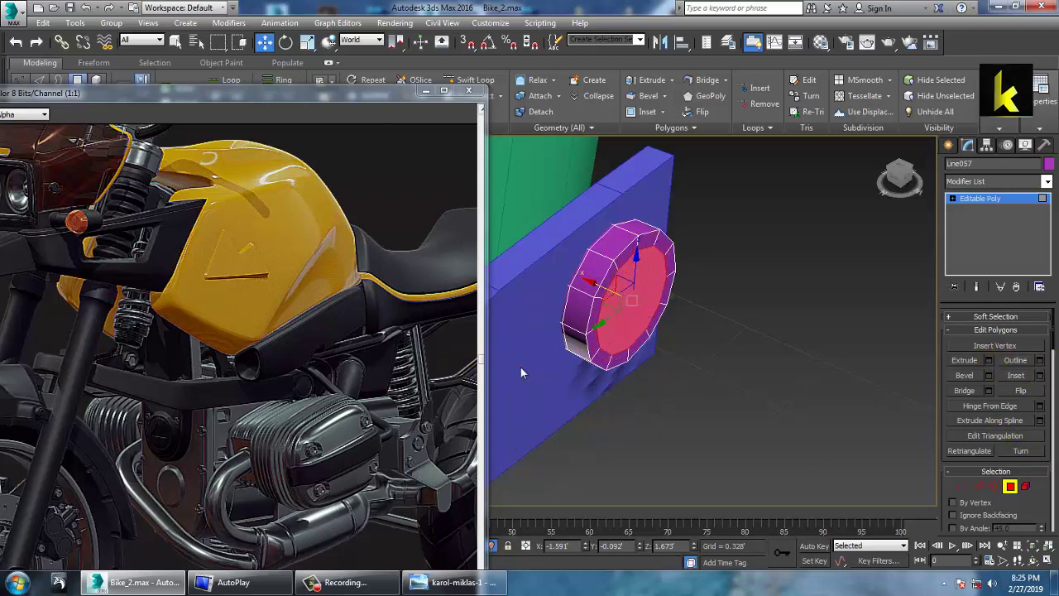
Step: Bevel the inset end face inward with a height of -0.007' and an outline of -0.012'
click(989, 376)
drag(521, 347, 549, 411)
drag(523, 370, 523, 367)
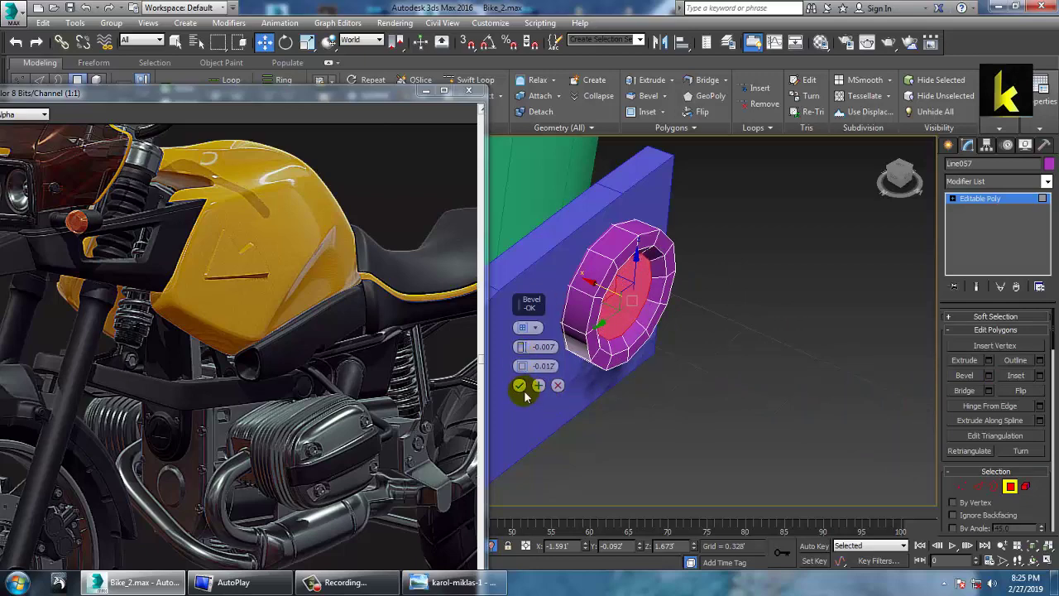
click(519, 386)
alt+middle_drag(693, 318, 722, 304)
scroll(736, 304, down, 4)
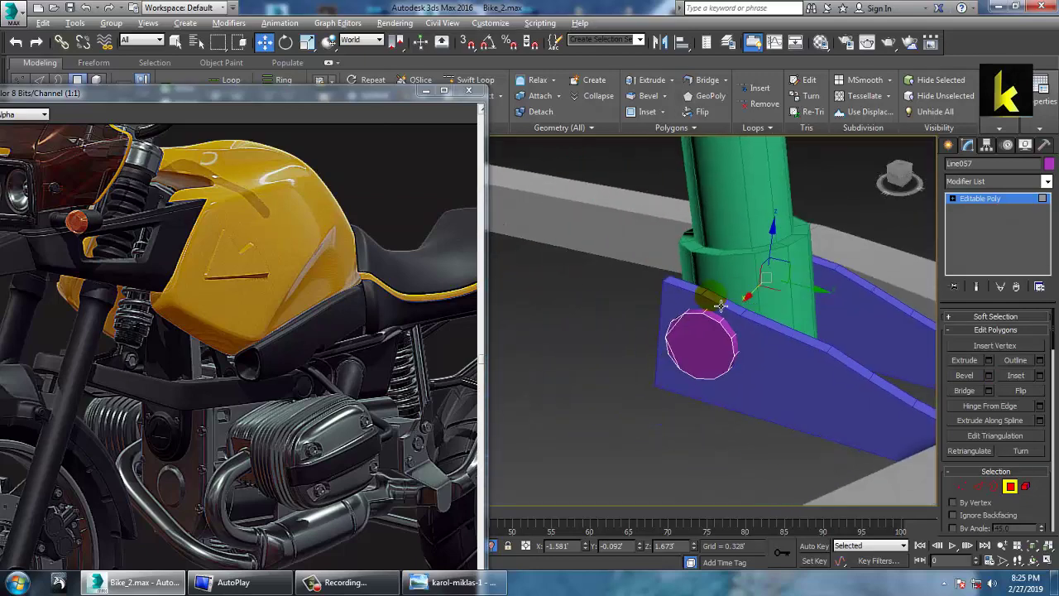
Step: Inset the end face on the pin's opposite side by 0.016' and leave polygon editing
click(701, 336)
scroll(684, 337, up, 3)
drag(669, 361, 660, 364)
click(1040, 376)
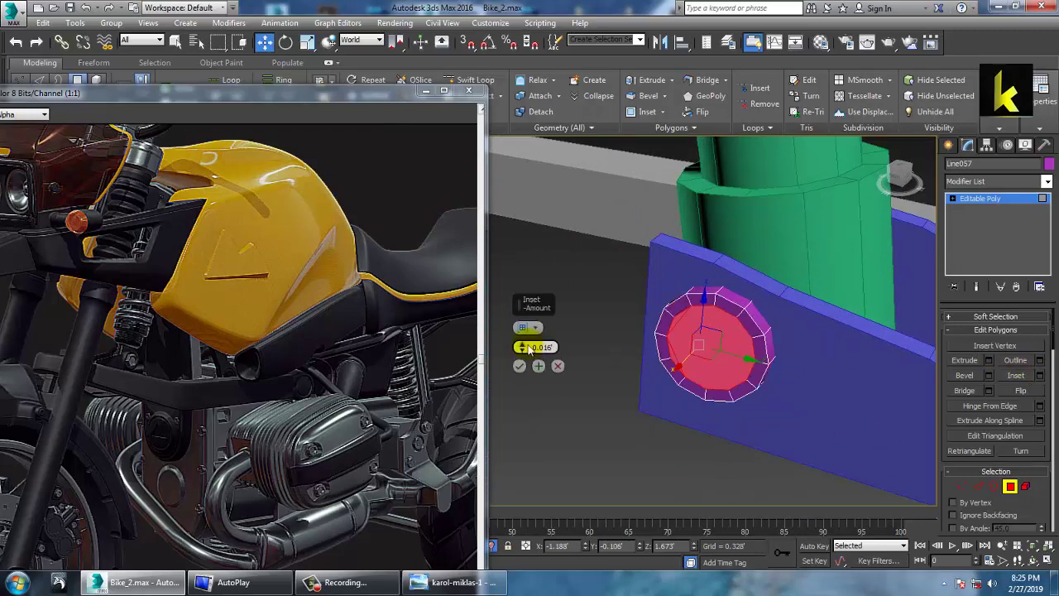
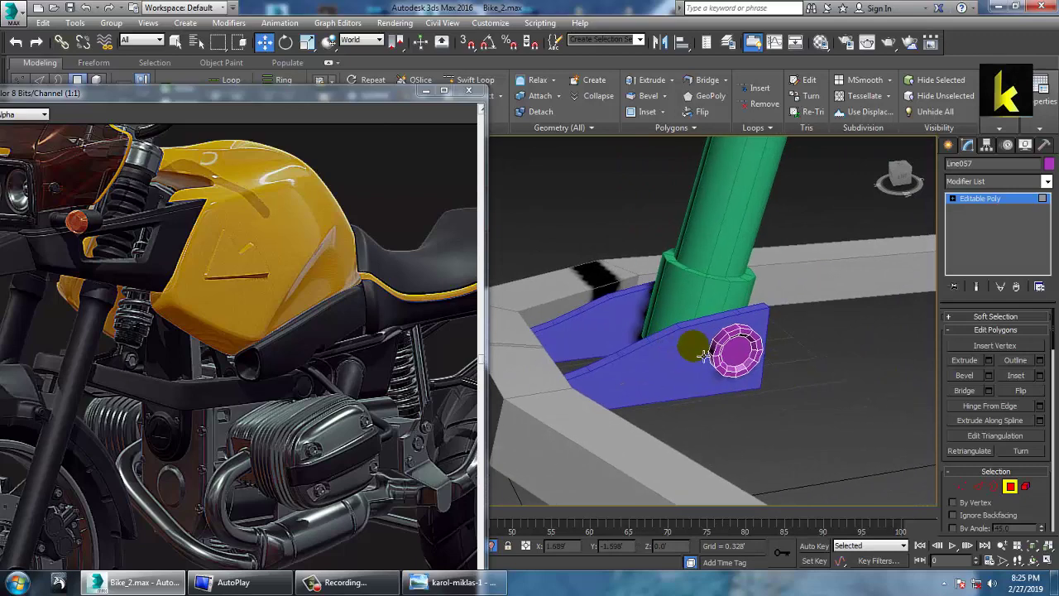
click(969, 202)
Step: Give the frame, the brackets, the shock tube and the pin the same light grey object color
click(572, 415)
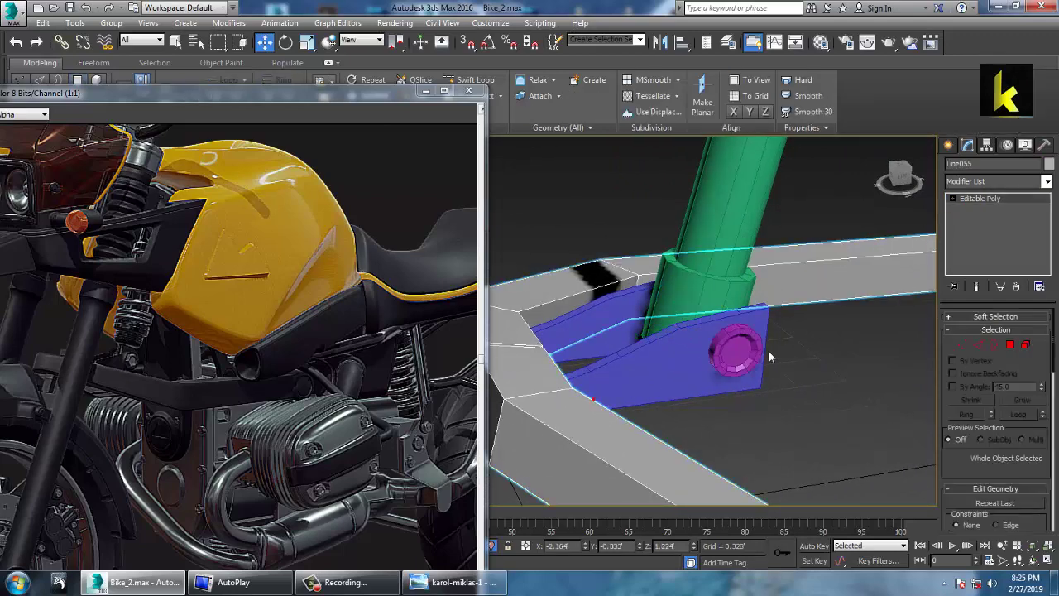
click(737, 359)
key(ctrl+a)
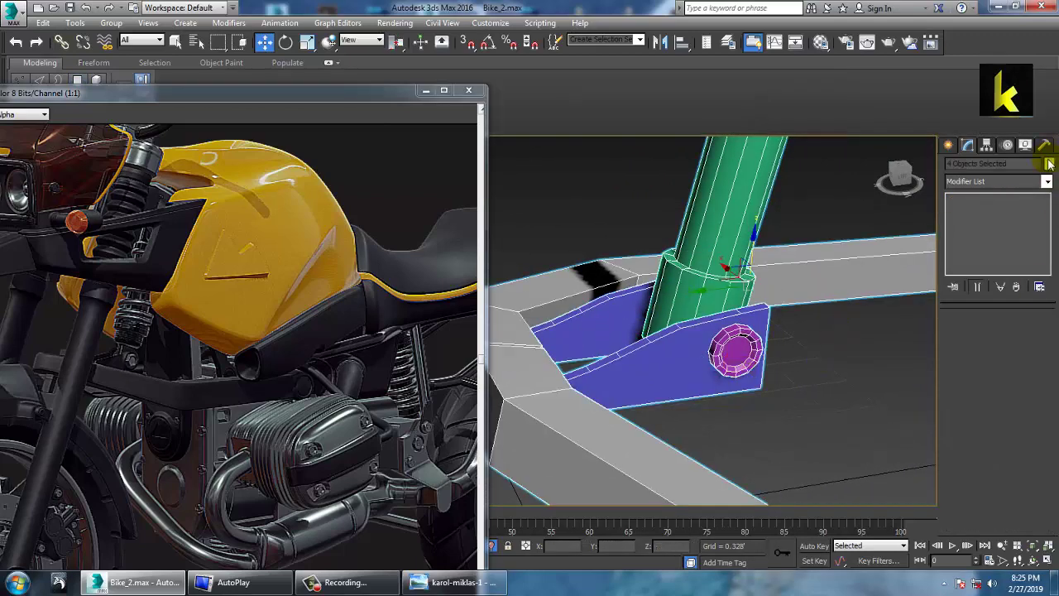
click(1049, 164)
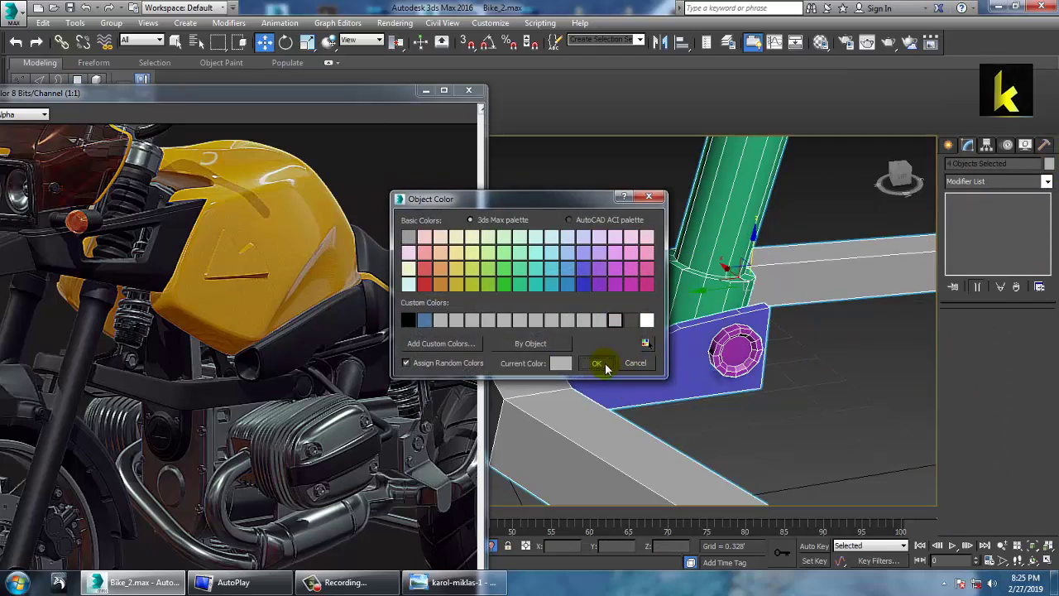
click(606, 369)
right_click(622, 152)
click(657, 48)
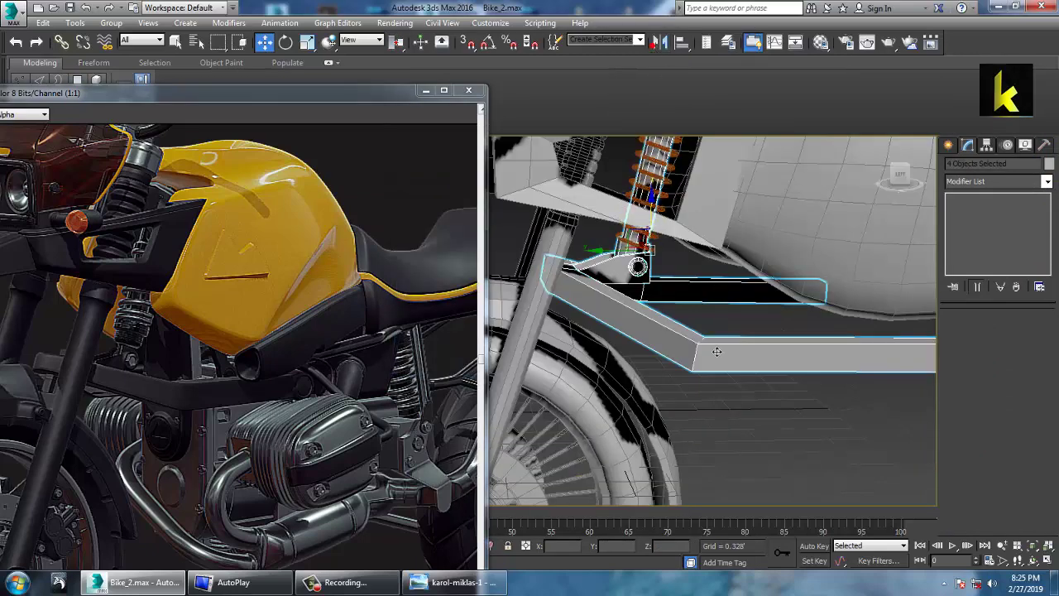
Step: Examine how the front fork, shock and lower frame join in the reference image and compare them with the model
scroll(716, 352, down, 6)
scroll(726, 352, up, 8)
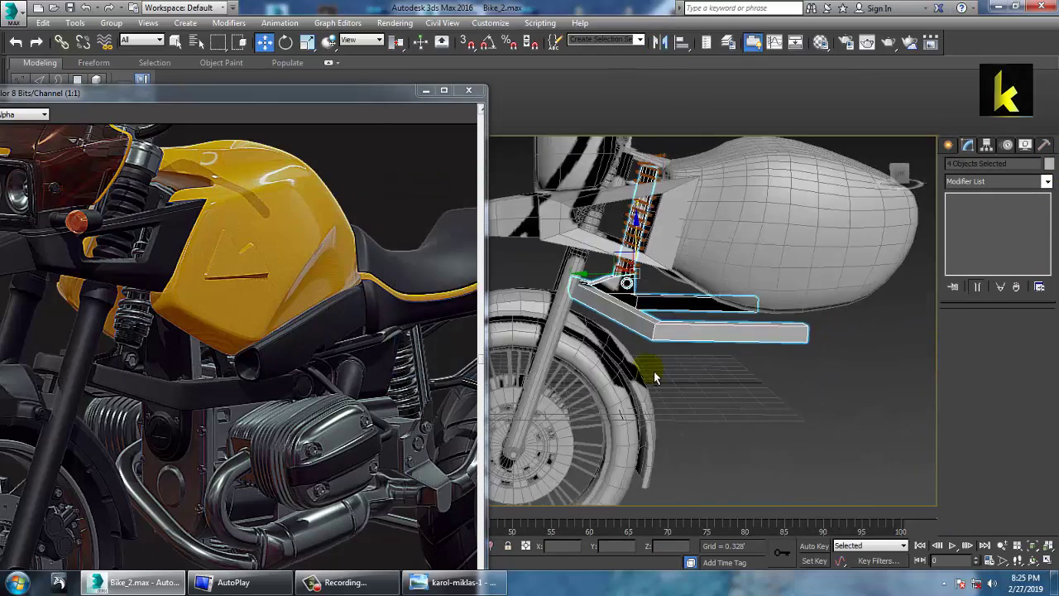
alt+middle_drag(654, 377, 674, 364)
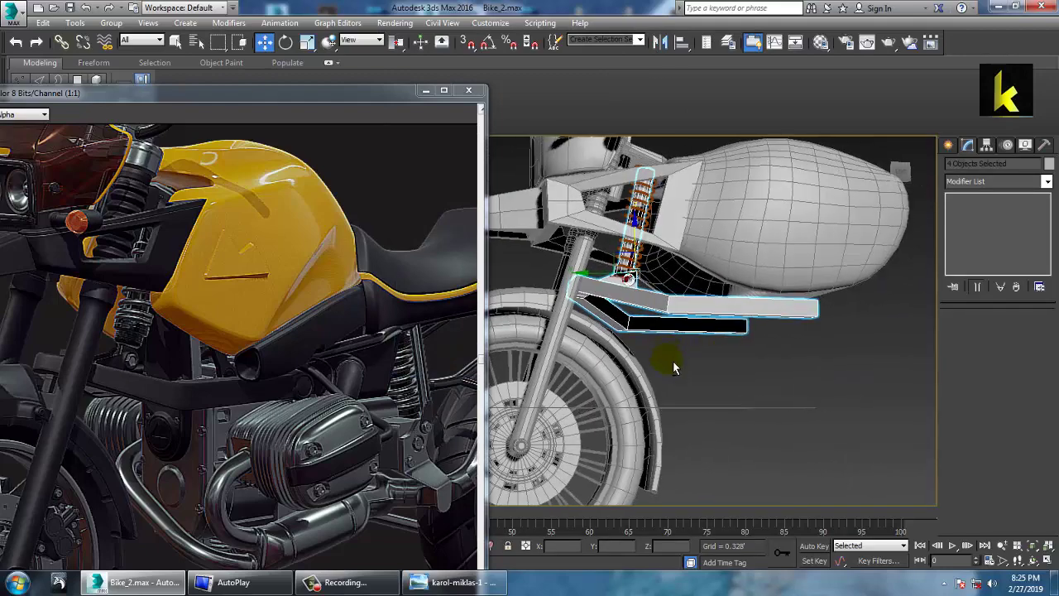
alt+middle_drag(563, 327, 540, 317)
scroll(135, 393, down, 2)
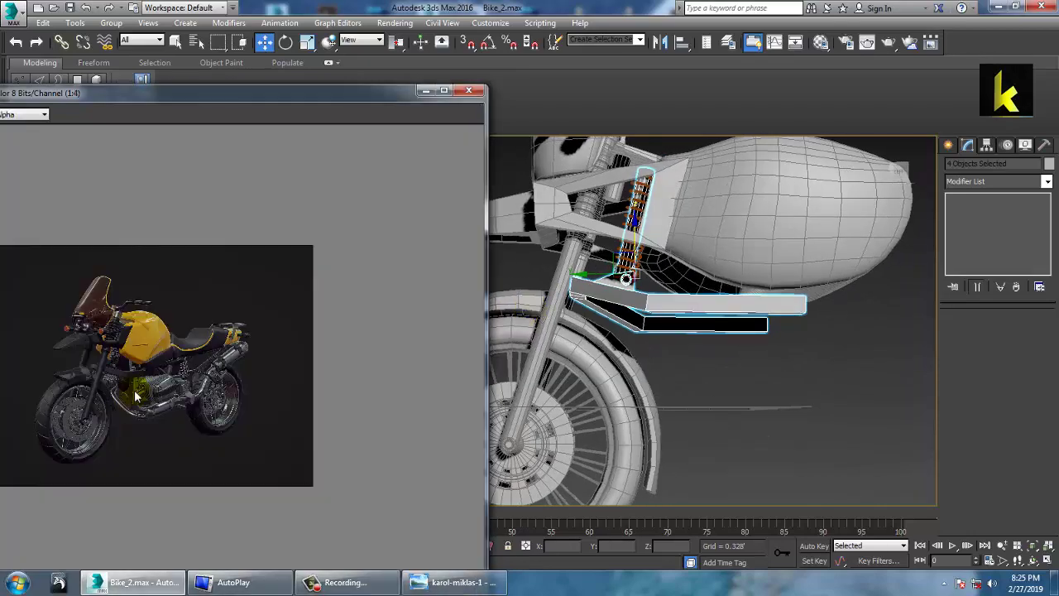
scroll(116, 407, up, 1)
scroll(83, 411, up, 1)
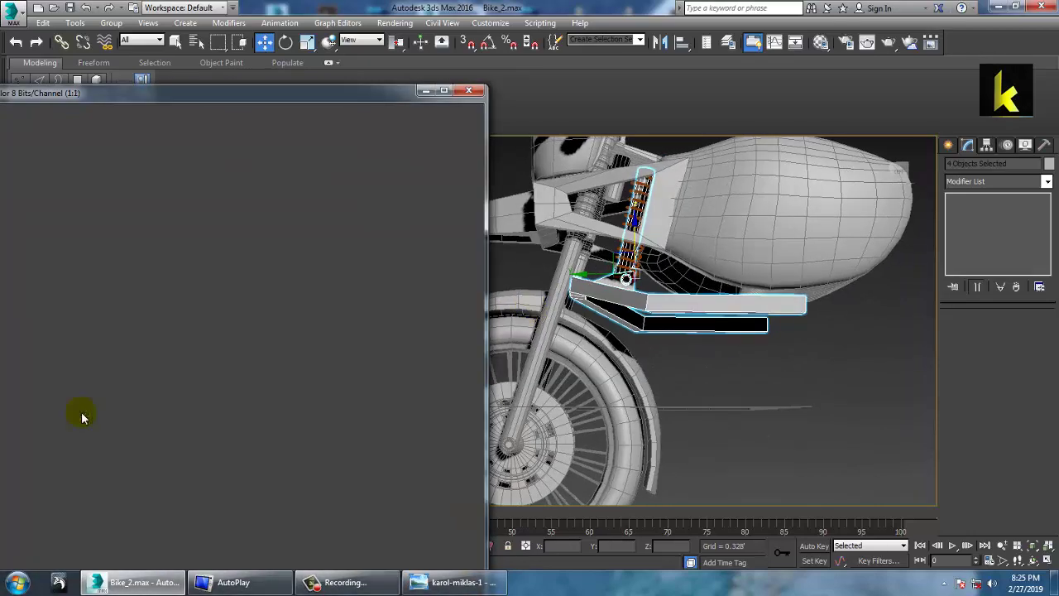
middle_drag(177, 393, 197, 392)
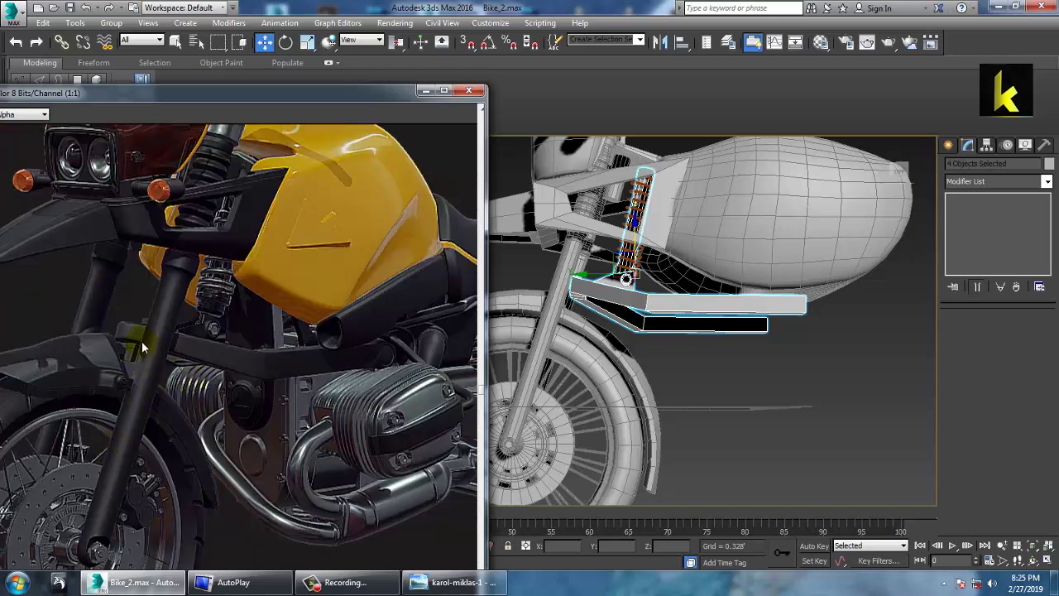
alt+middle_drag(630, 349, 606, 293)
Step: Bevel the two middle underside faces of the lower frame's front crossbar with a height of 0.264' and an outline of -0.033'
click(703, 300)
alt+middle_drag(672, 305, 627, 329)
click(778, 369)
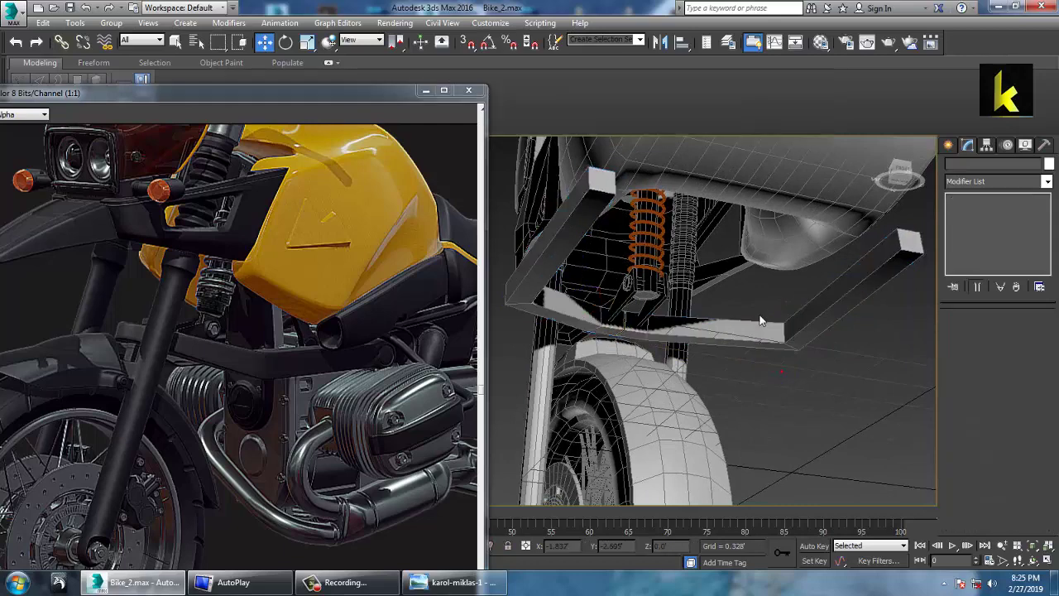
click(761, 333)
click(1011, 345)
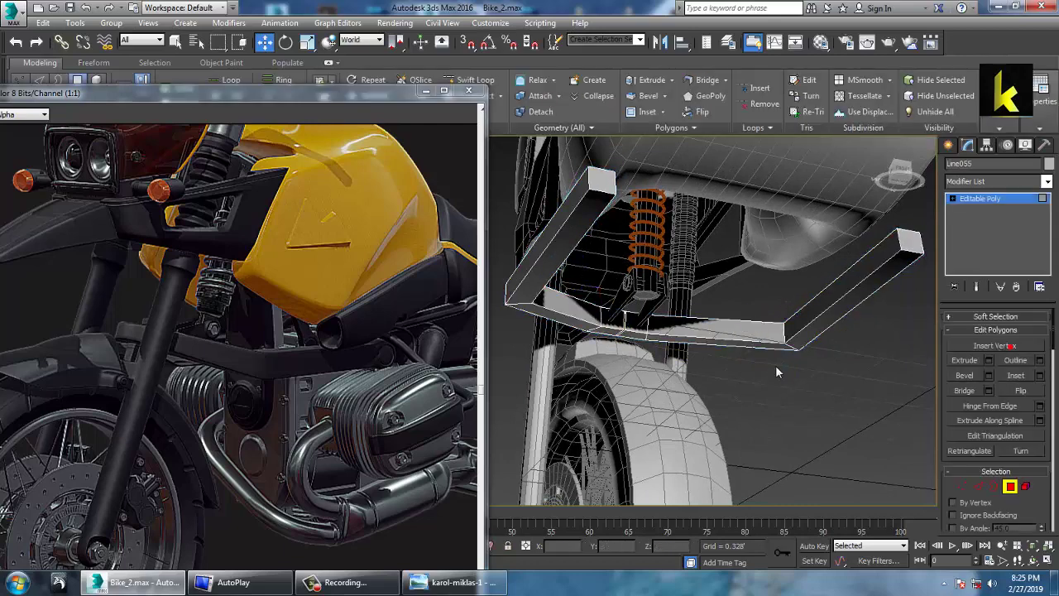
alt+middle_drag(534, 368, 600, 346)
click(619, 337)
scroll(622, 338, up, 6)
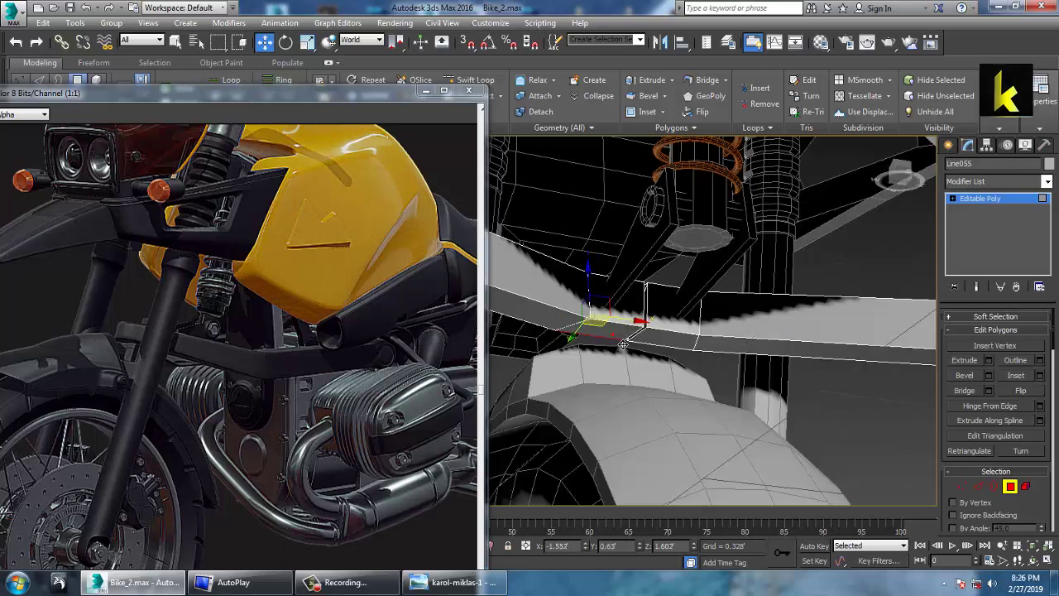
ctrl+click(666, 335)
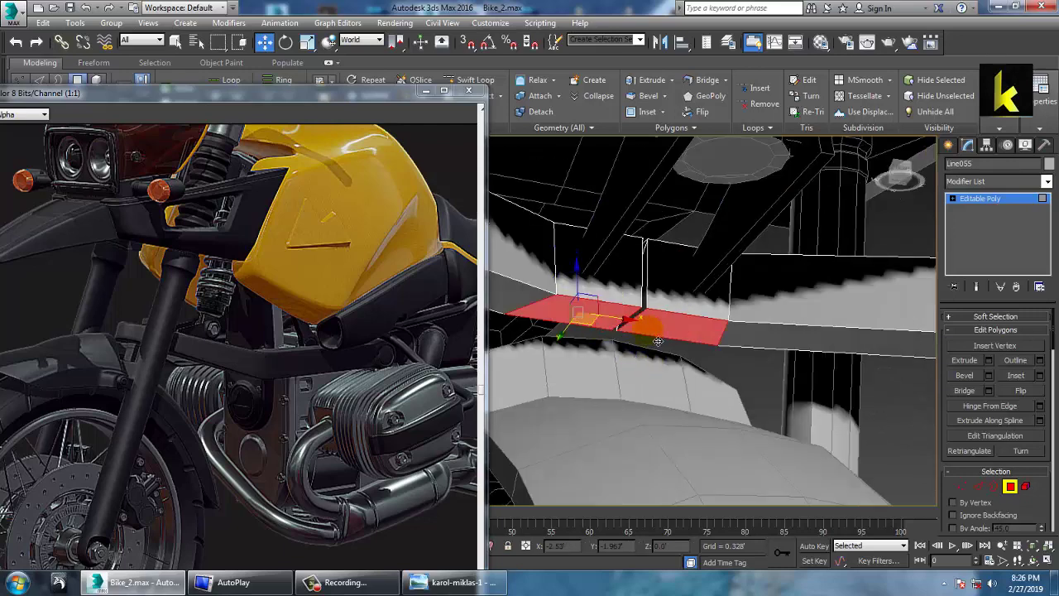
alt+middle_drag(658, 341, 839, 395)
scroll(712, 341, down, 6)
alt+middle_drag(709, 341, 721, 340)
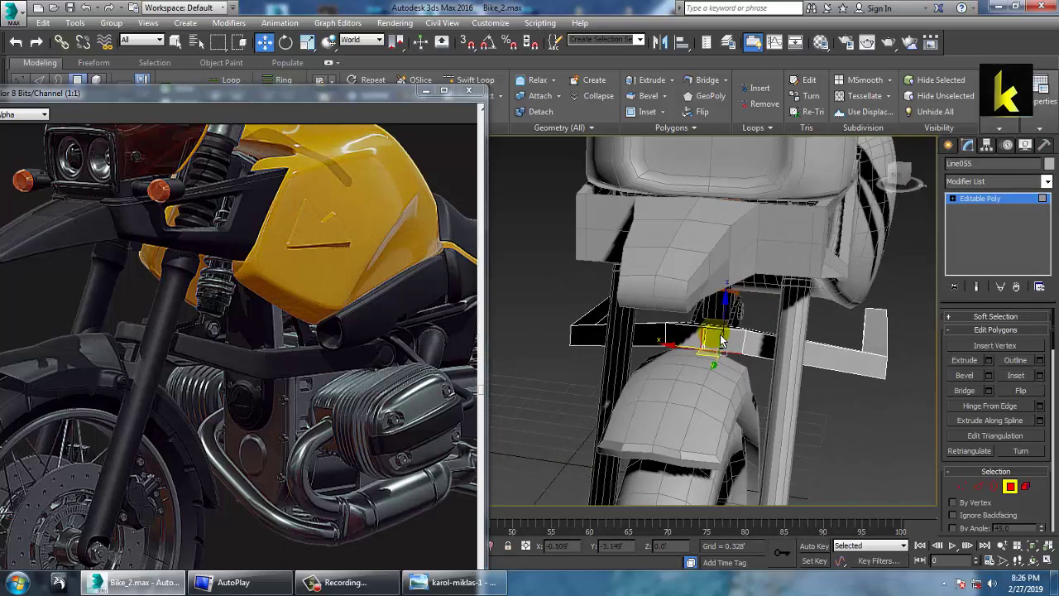
click(989, 376)
alt+middle_drag(844, 338, 703, 322)
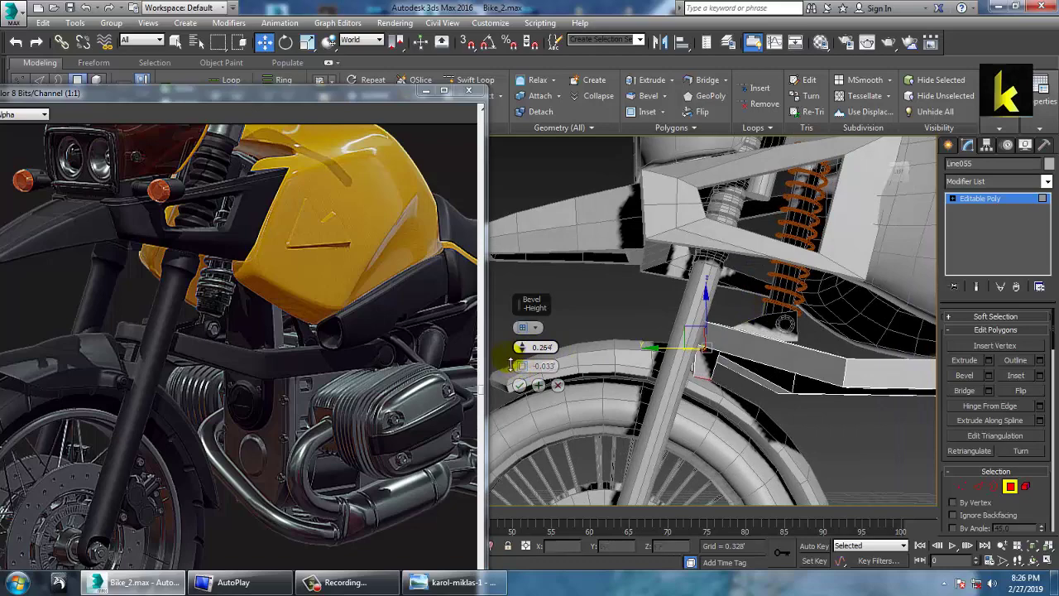
click(519, 386)
Step: Leave polygon editing on the frame and set the object color of all motorcycle parts to light grey
scroll(699, 370, down, 4)
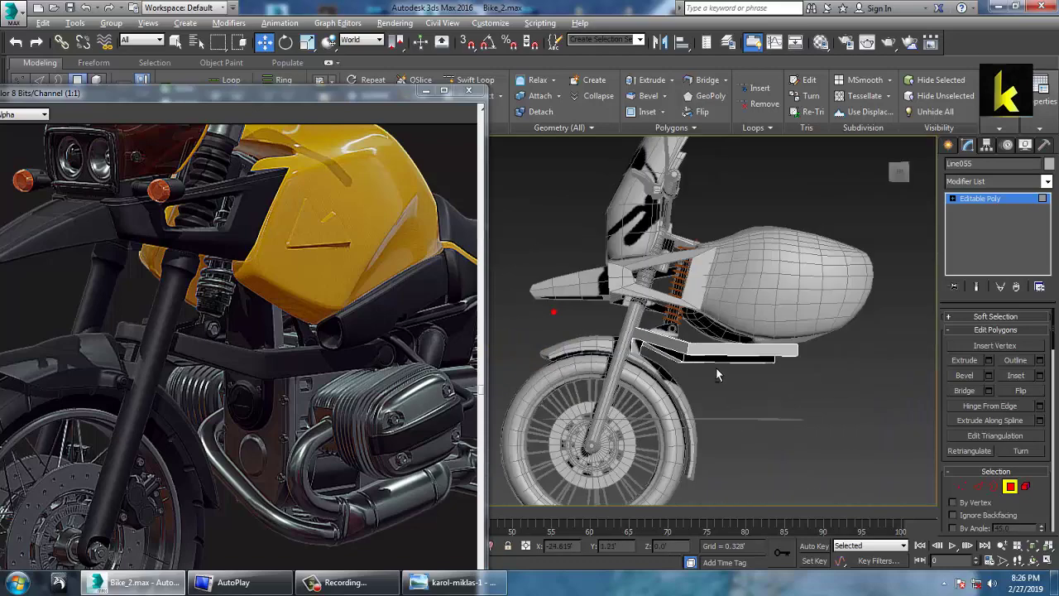
mouse_move(718, 372)
alt+middle_down()
mouse_move(858, 401)
mouse_move(753, 389)
mouse_move(693, 369)
mouse_move(783, 376)
mouse_move(648, 417)
mouse_move(687, 375)
alt+middle_up()
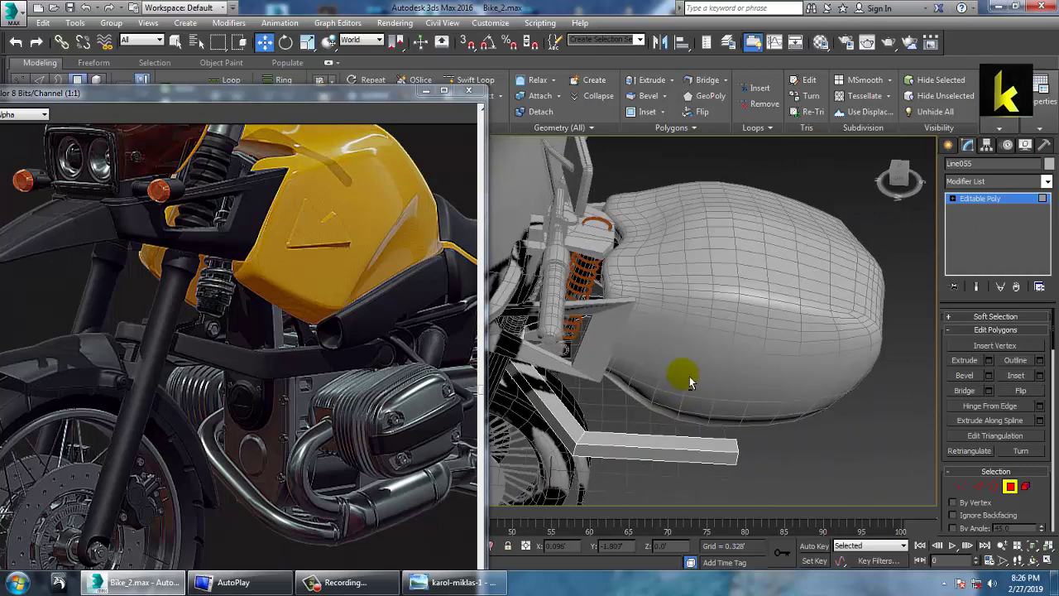
key(F4)
click(983, 202)
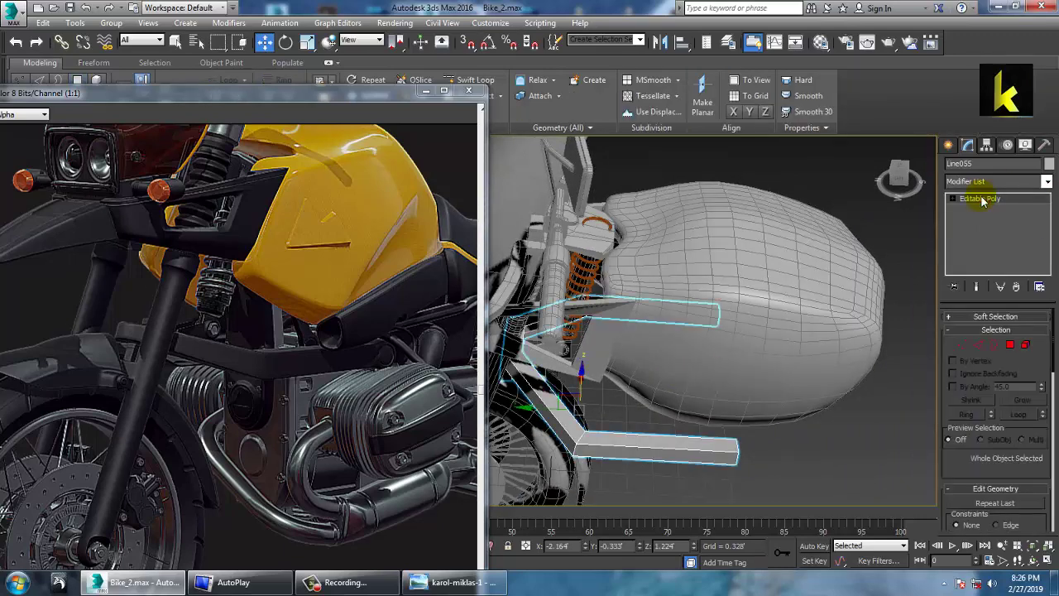
key(ctrl+a)
click(1049, 164)
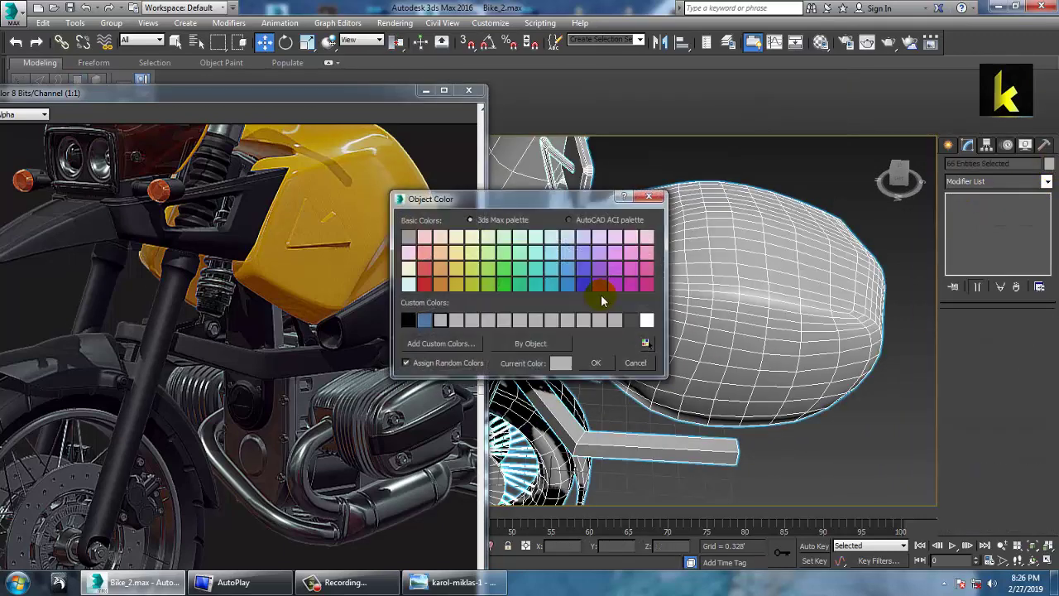
click(598, 365)
click(800, 163)
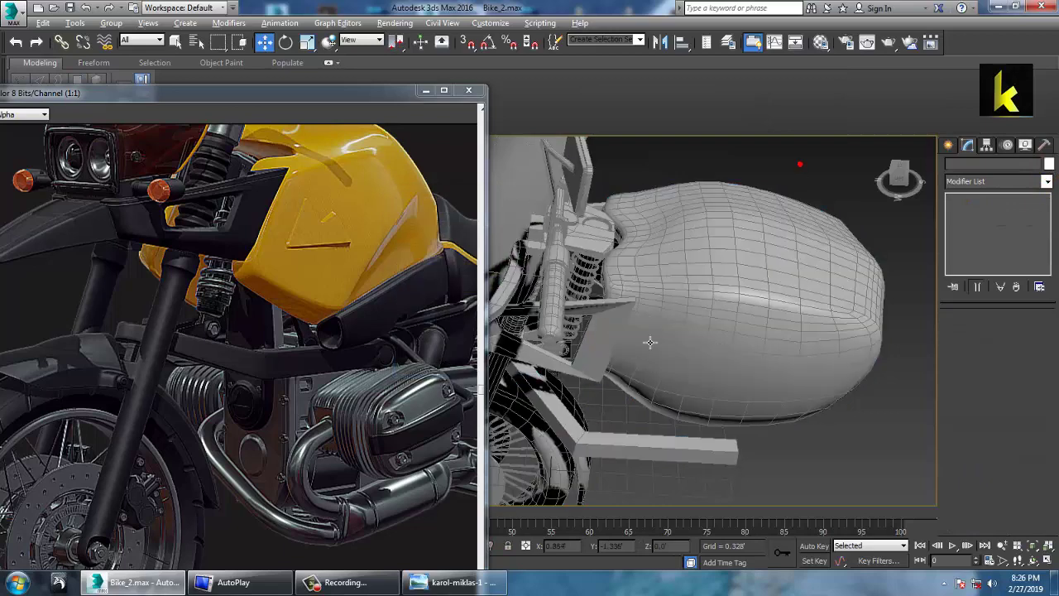
Step: Examine the tank, seat, engine and rear shock area in the reference image and compare it with the model's front
alt+middle_drag(800, 163, 811, 398)
click(275, 337)
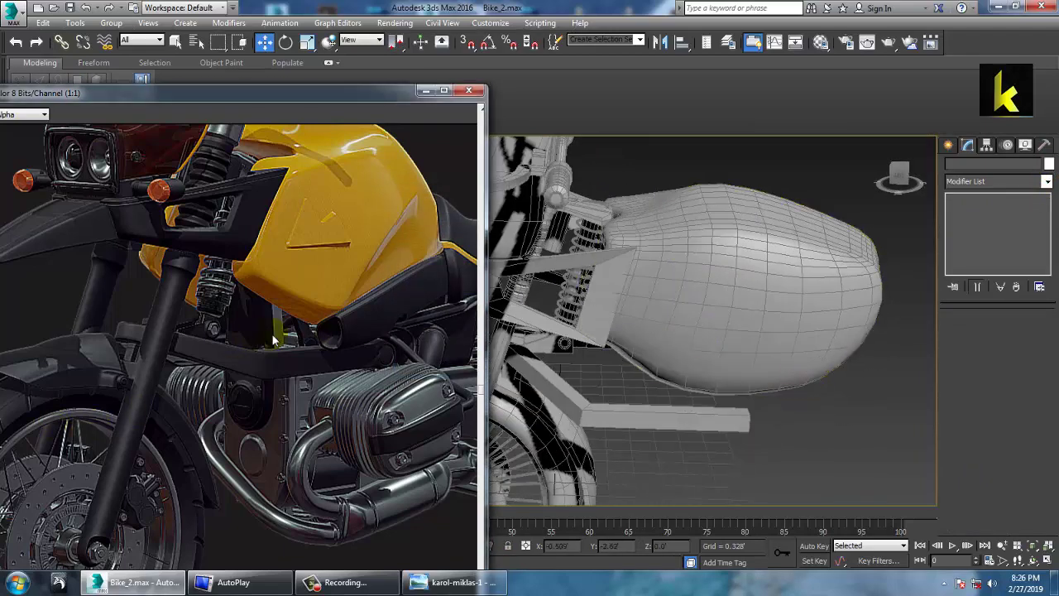
middle_drag(382, 339, 198, 300)
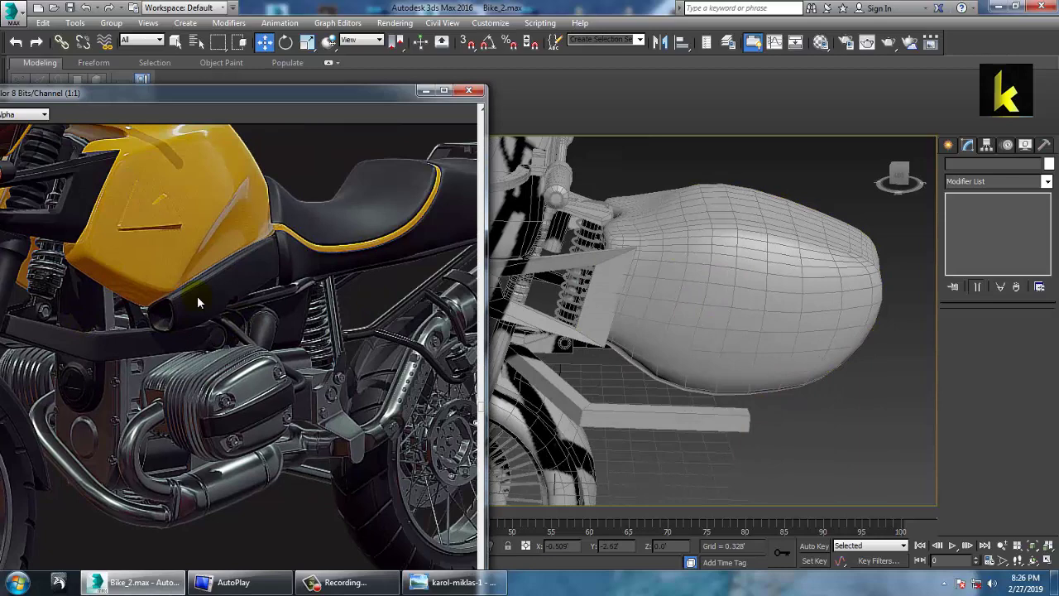
scroll(253, 350, down, 1)
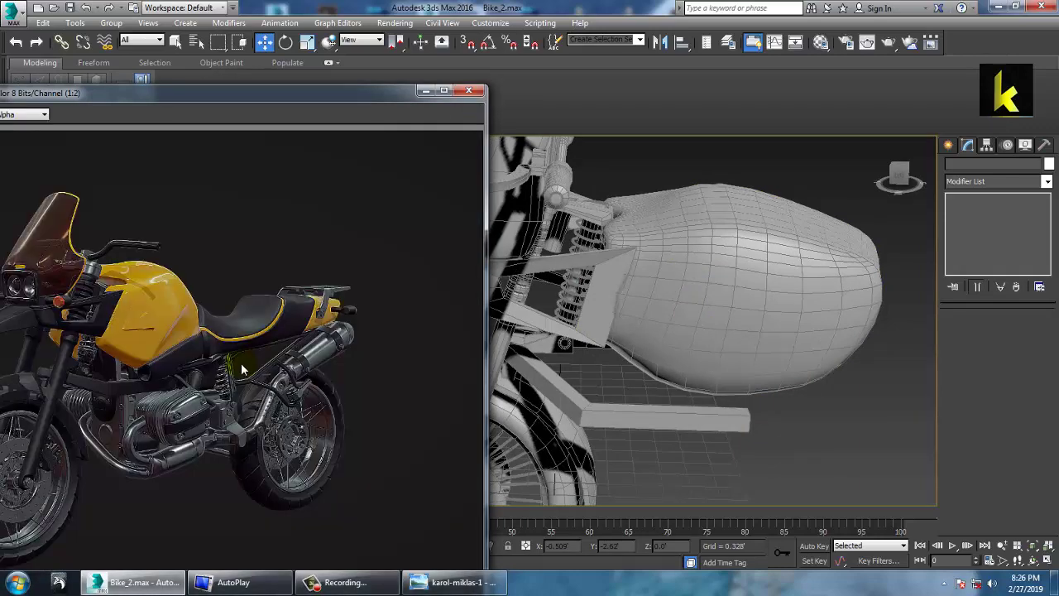
scroll(241, 363, up, 1)
scroll(241, 362, up, 4)
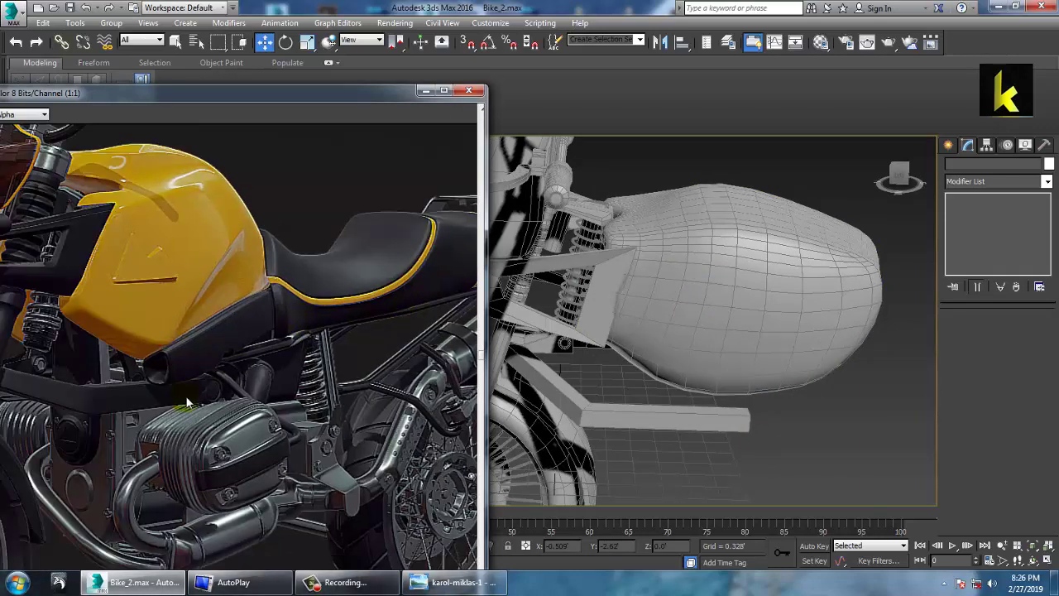
middle_drag(187, 403, 288, 356)
scroll(279, 357, down, 2)
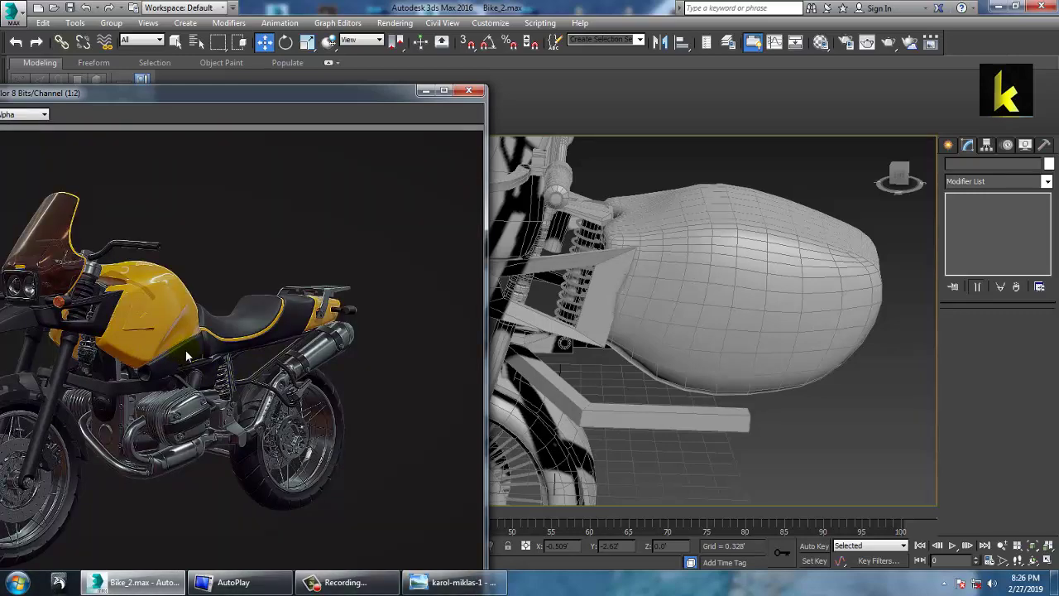
alt+middle_drag(599, 356, 741, 324)
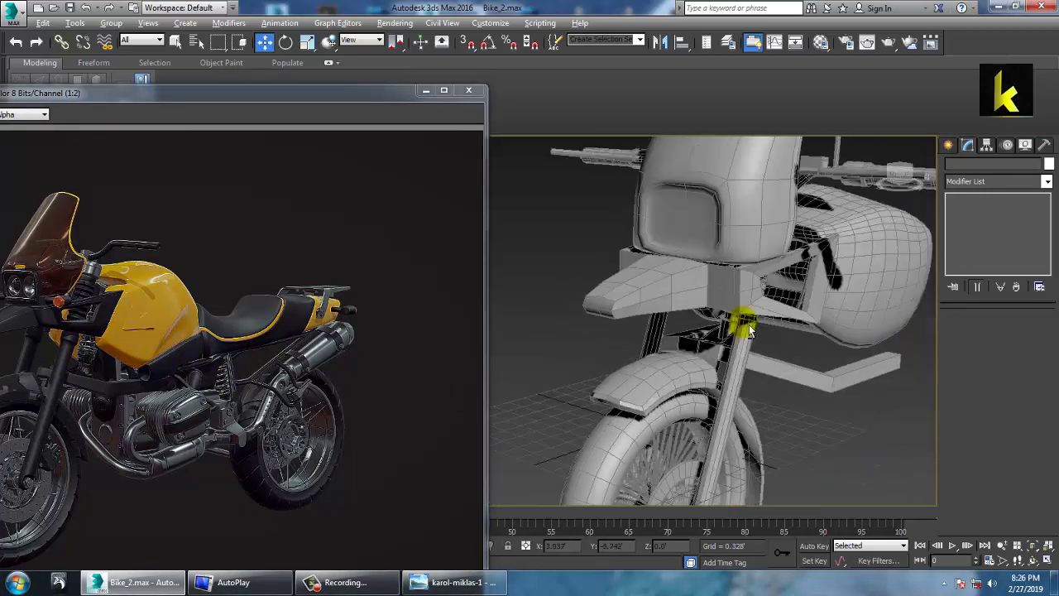
scroll(562, 346, up, 5)
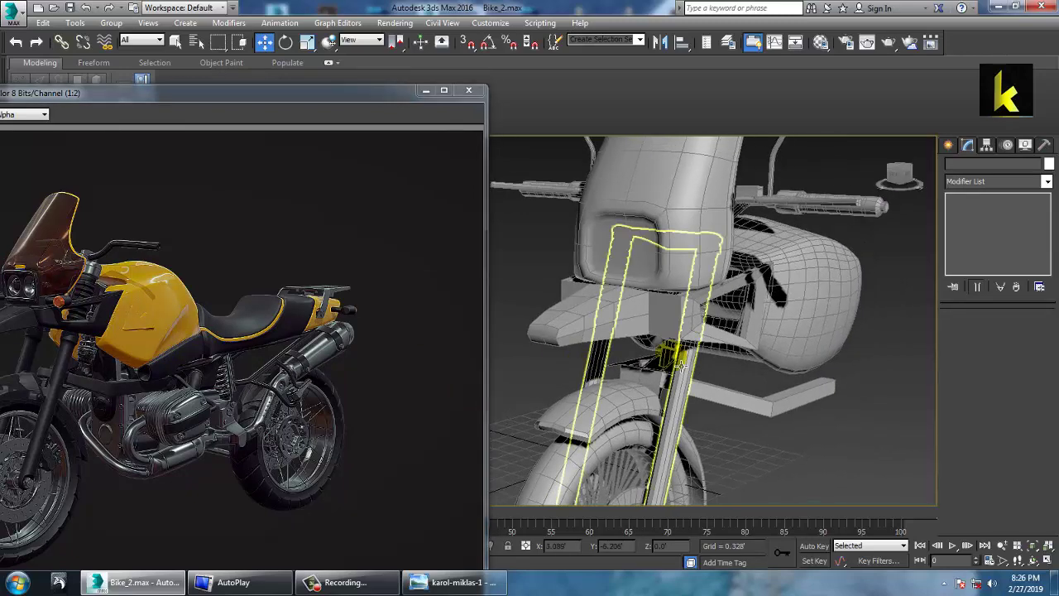
alt+middle_drag(815, 306, 769, 307)
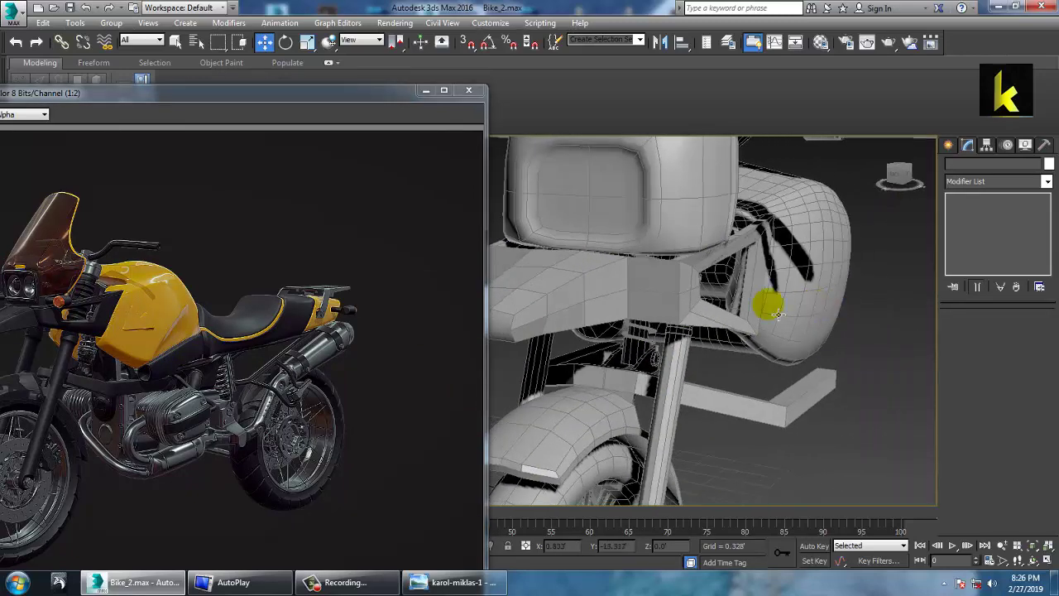
alt+middle_drag(735, 261, 709, 295)
Step: Turn off NURMS smoothing on the headlight cowl above the front fairing
click(689, 289)
scroll(704, 281, up, 2)
scroll(698, 282, up, 2)
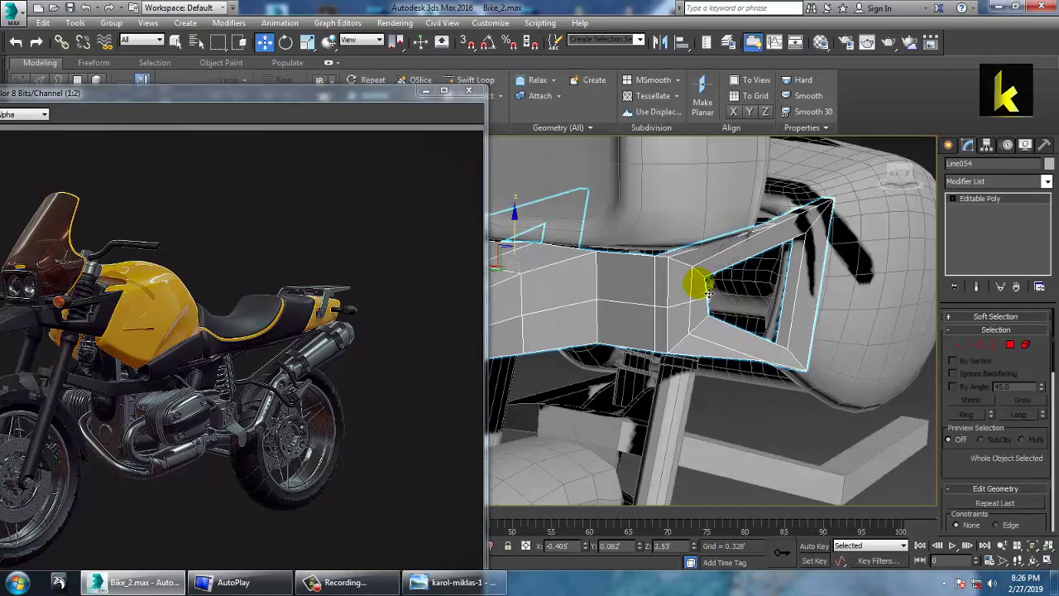
click(677, 231)
right_click(668, 222)
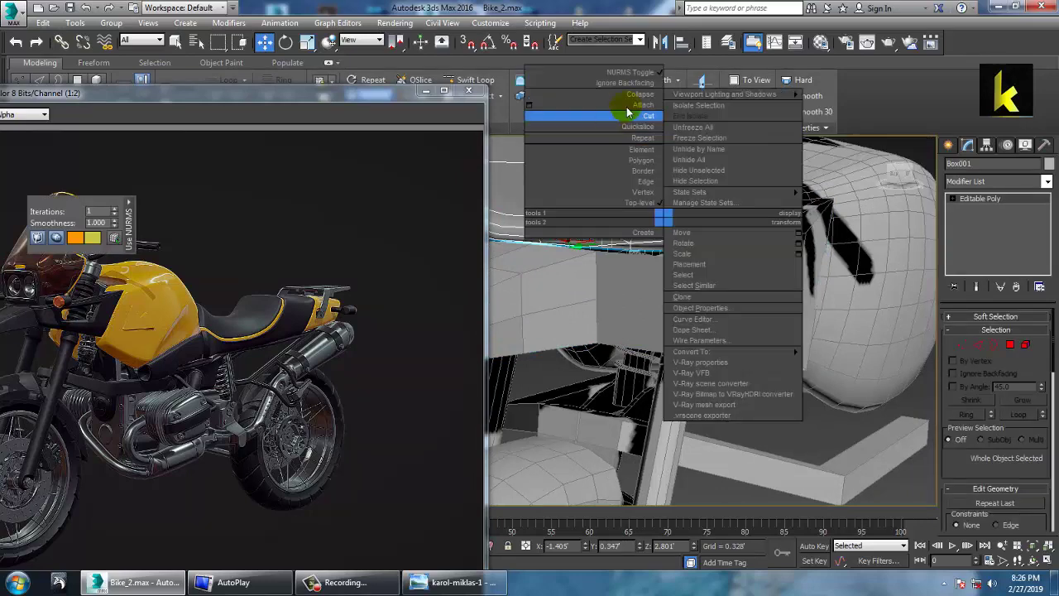
click(636, 72)
Step: Extrude the narrow underside polygons along the headlight cowl's whole bottom edge by a height of 0.056'
alt+middle_drag(675, 212, 705, 259)
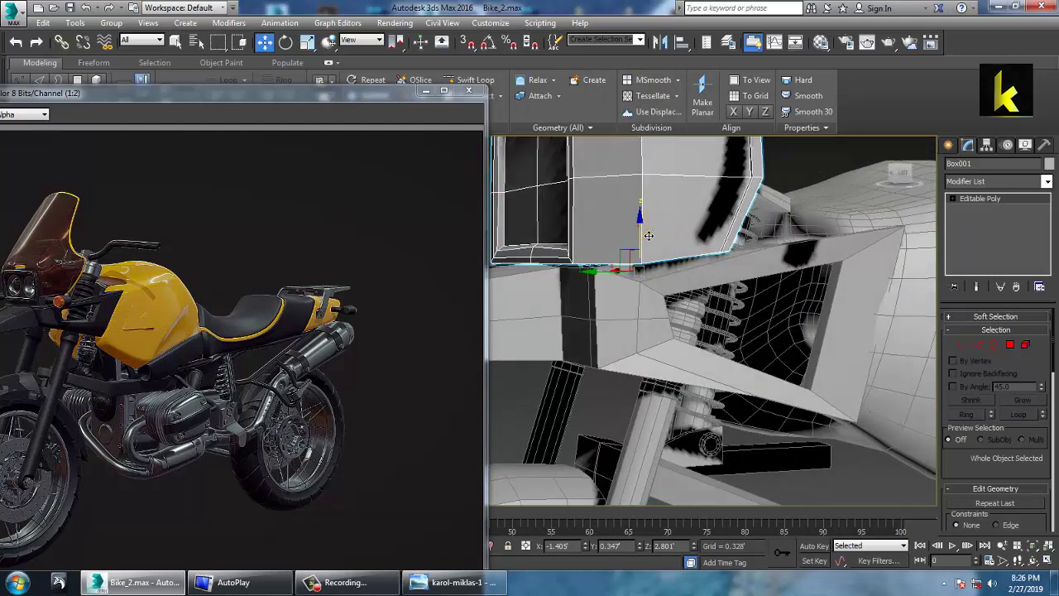
alt+middle_drag(634, 225, 650, 257)
click(1010, 345)
click(706, 250)
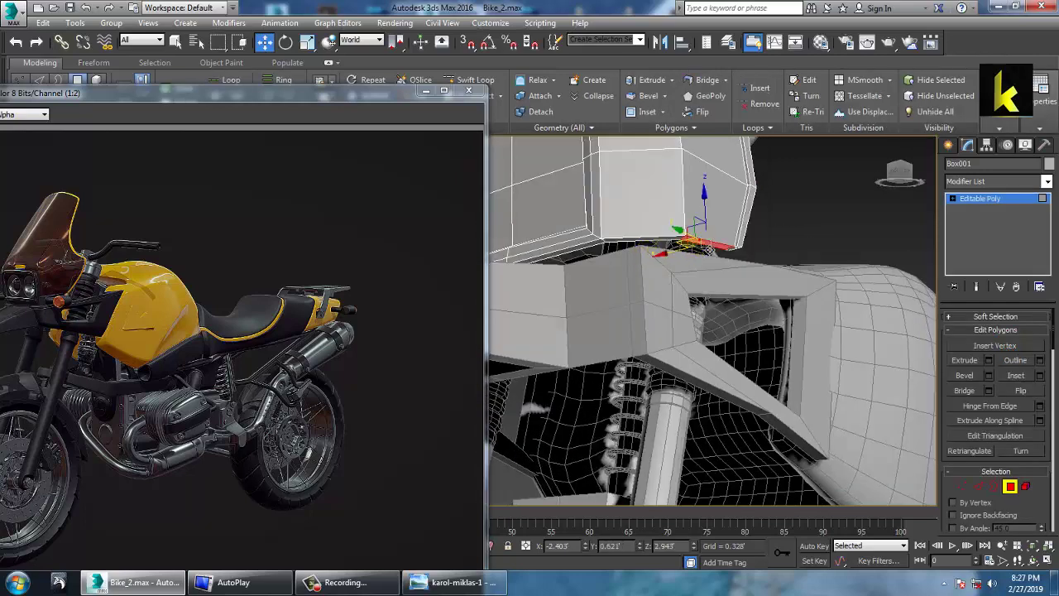
ctrl+click(648, 251)
ctrl+click(598, 254)
alt+middle_drag(600, 255, 662, 247)
alt+middle_drag(768, 250, 650, 314)
scroll(714, 260, up, 3)
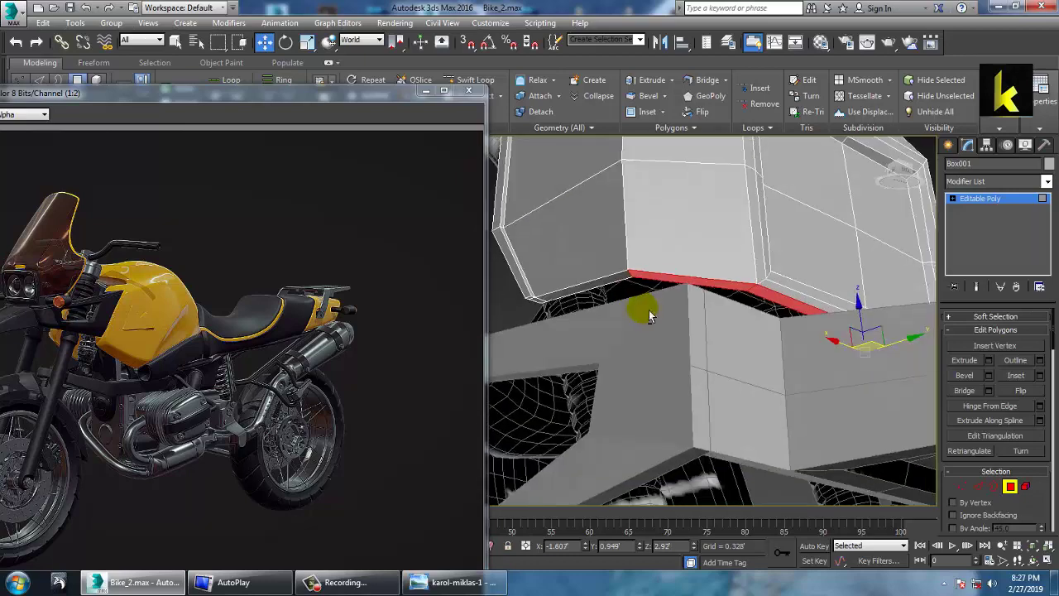
ctrl+click(566, 307)
ctrl+click(546, 310)
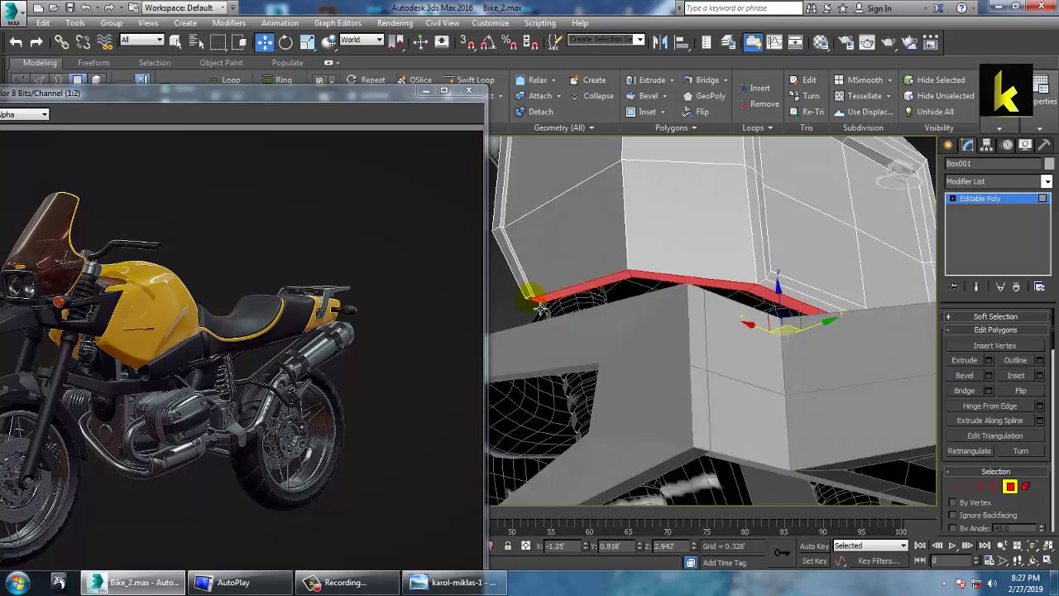
ctrl+click(540, 307)
alt+middle_drag(849, 368, 825, 328)
ctrl+click(743, 230)
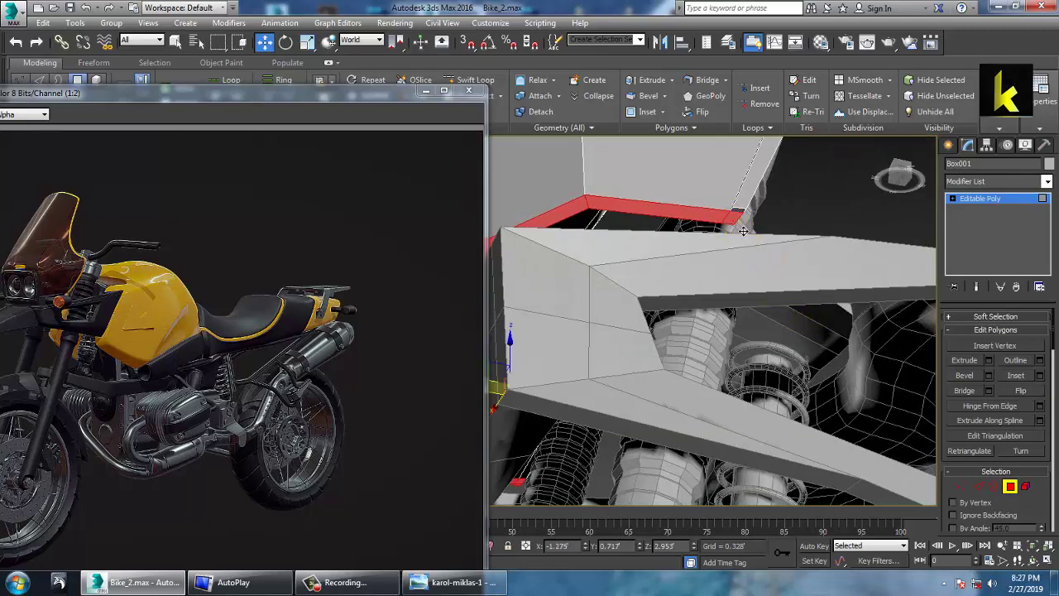
ctrl+click(745, 218)
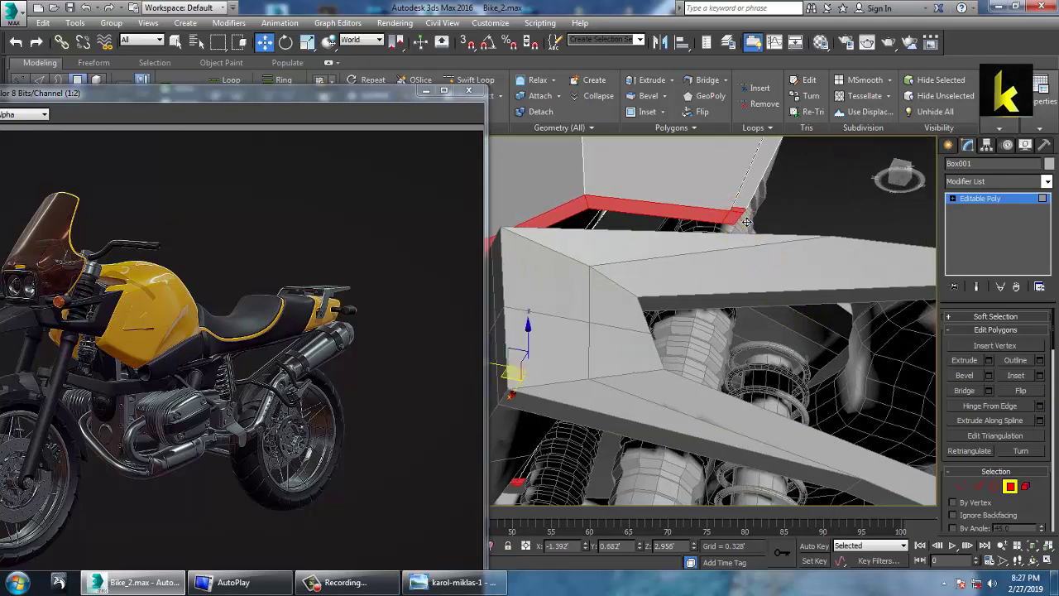
click(989, 361)
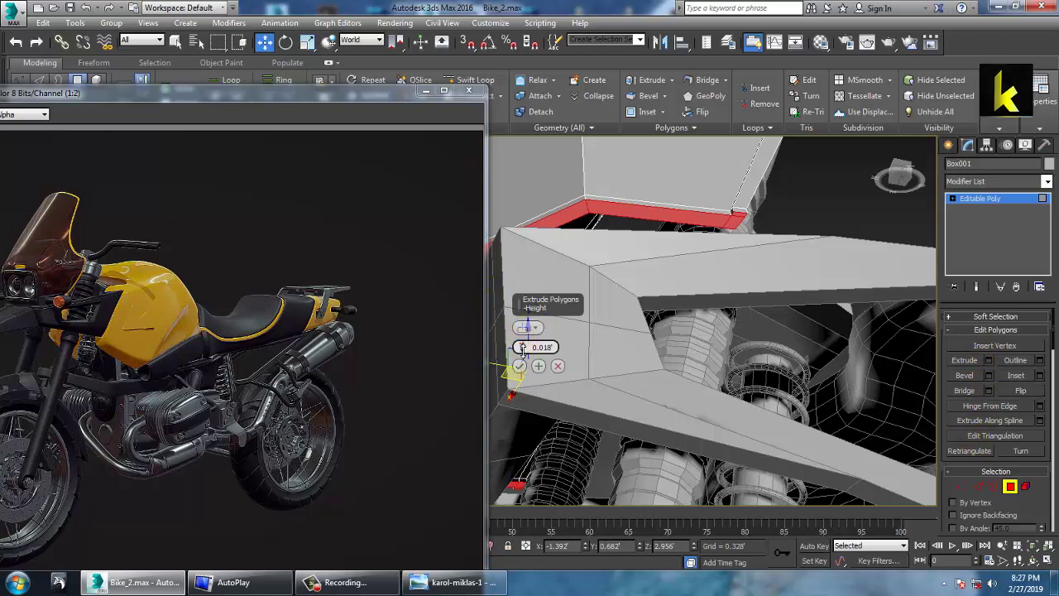
mouse_move(514, 353)
mouse_down()
mouse_move(523, 328)
mouse_move(525, 348)
mouse_up()
click(540, 366)
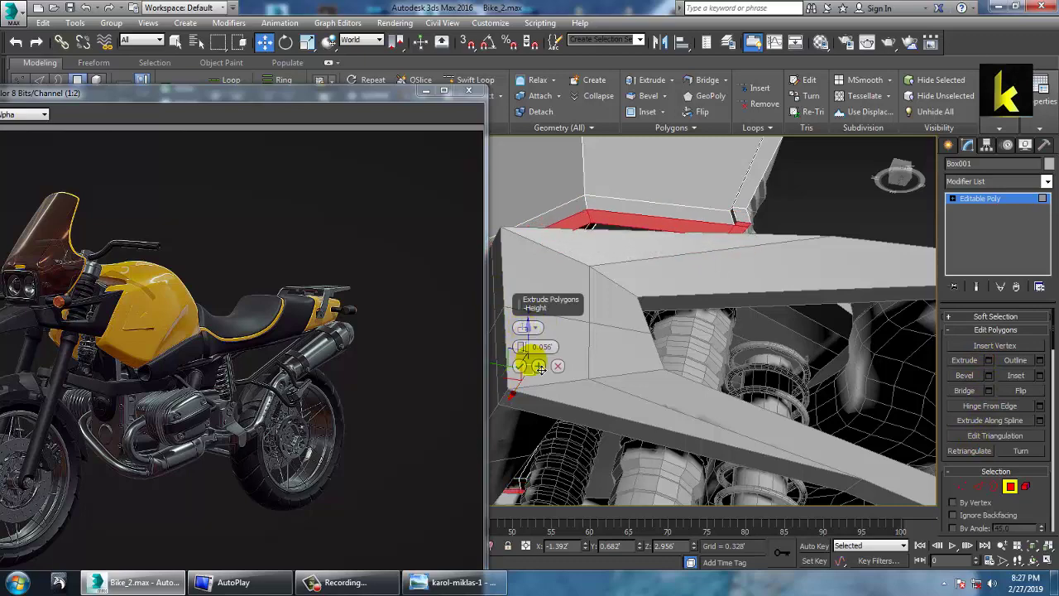
click(519, 366)
Step: Move the outer side vertices of the headlight cowl slightly inward on both sides, then leave vertex editing
alt+middle_drag(671, 258, 724, 350)
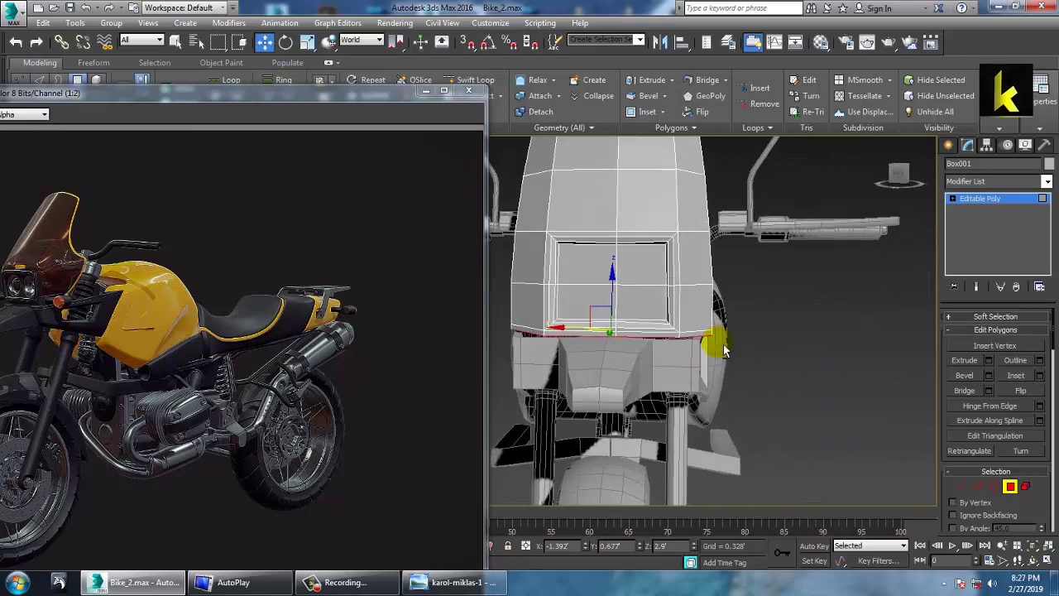
key(1)
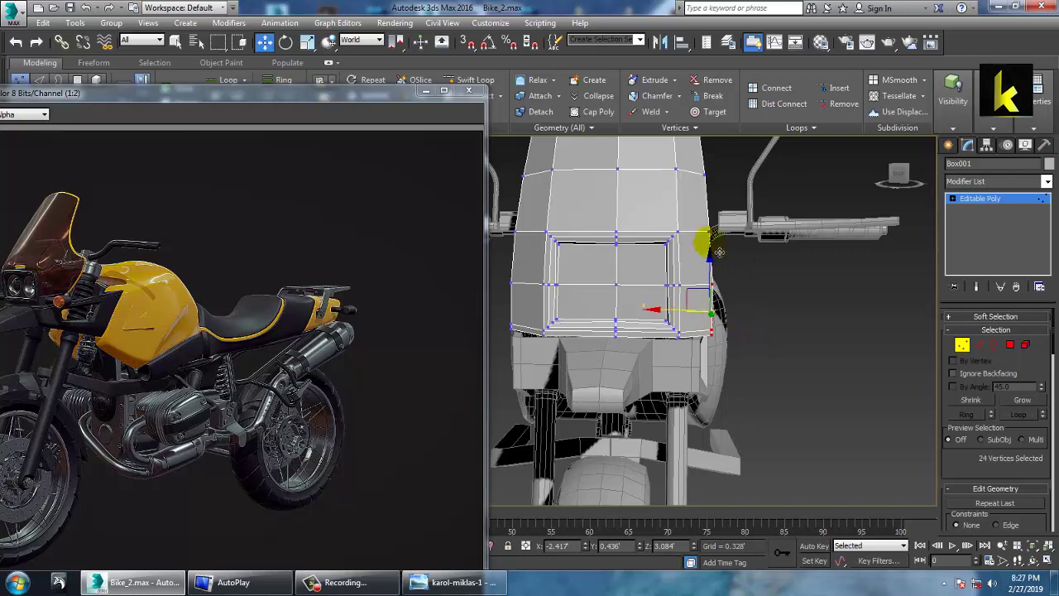
alt+middle_drag(709, 236, 770, 401)
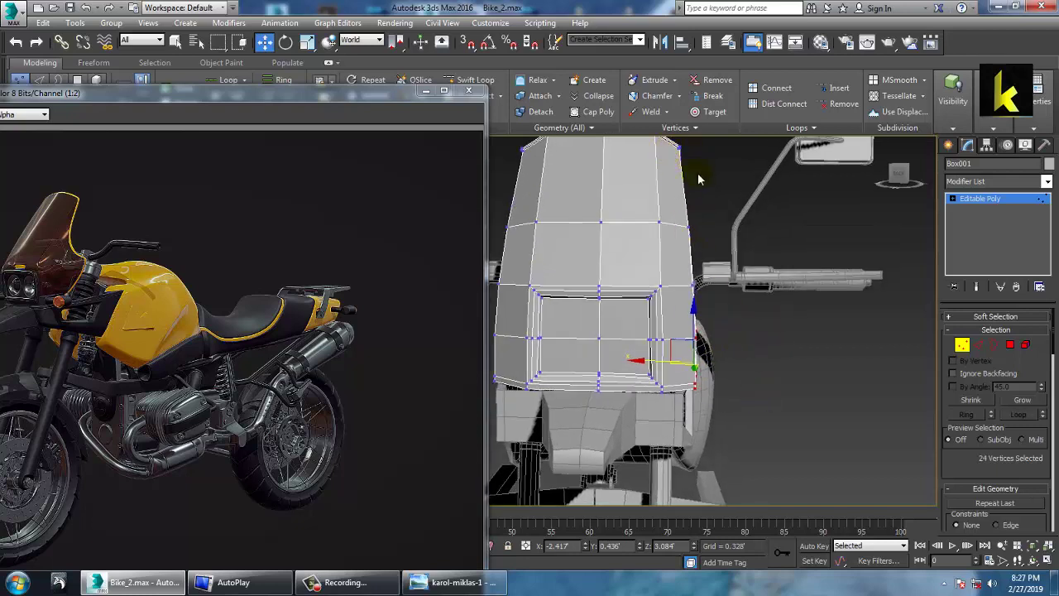
alt+middle_drag(698, 179, 714, 169)
drag(672, 475, 672, 478)
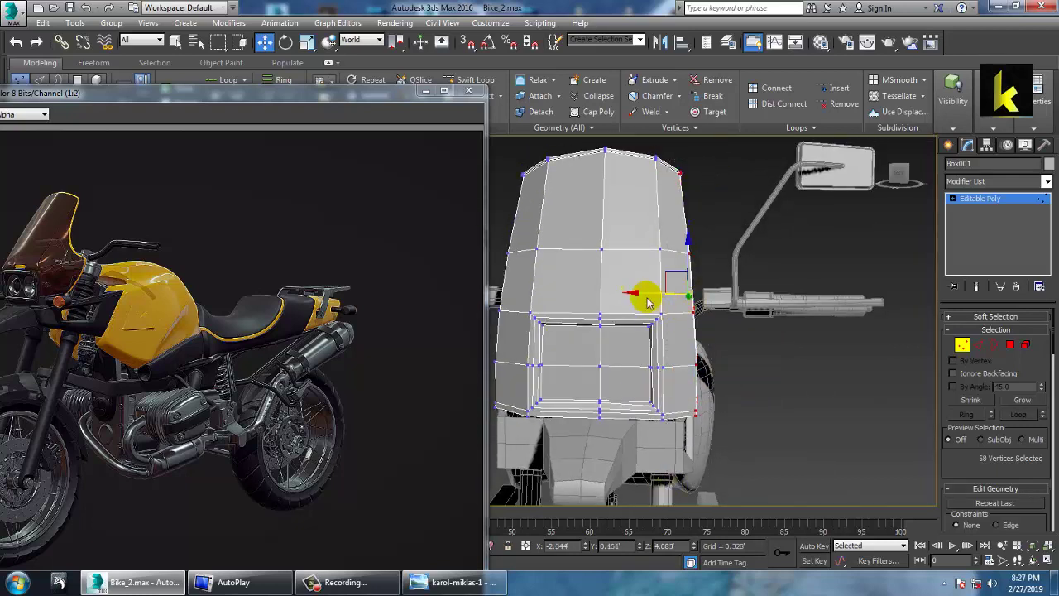
alt+middle_drag(634, 289, 575, 234)
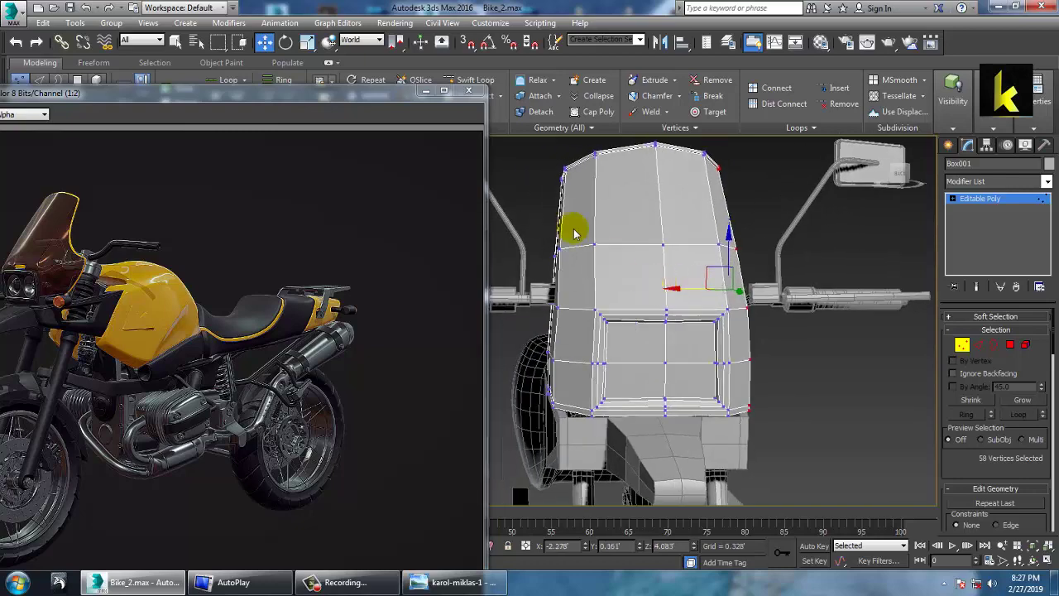
alt+middle_drag(572, 470, 532, 294)
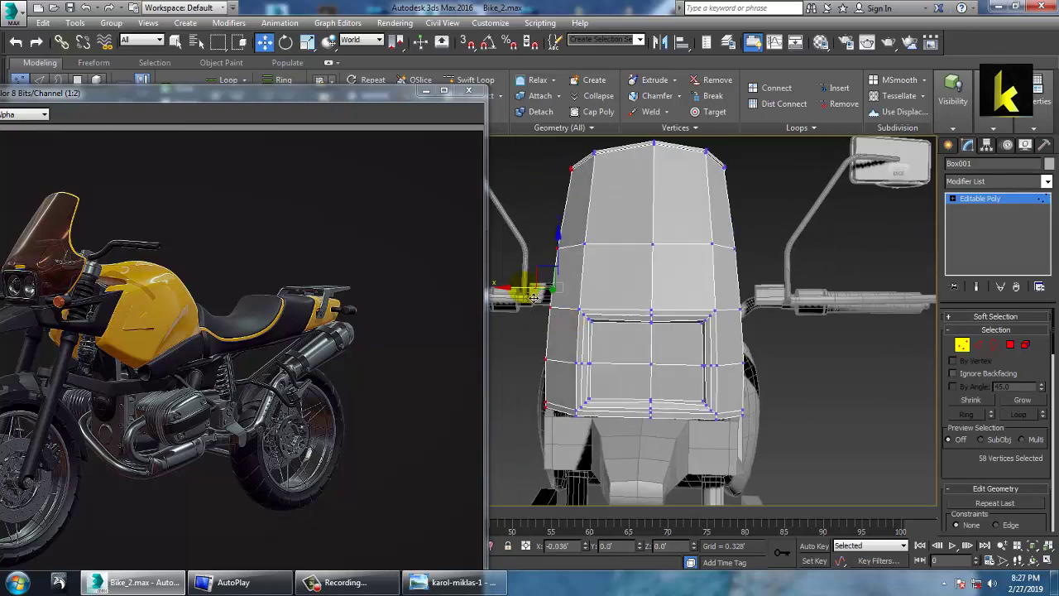
mouse_move(660, 325)
alt+middle_down()
mouse_move(739, 356)
mouse_move(709, 379)
mouse_move(705, 402)
alt+middle_up()
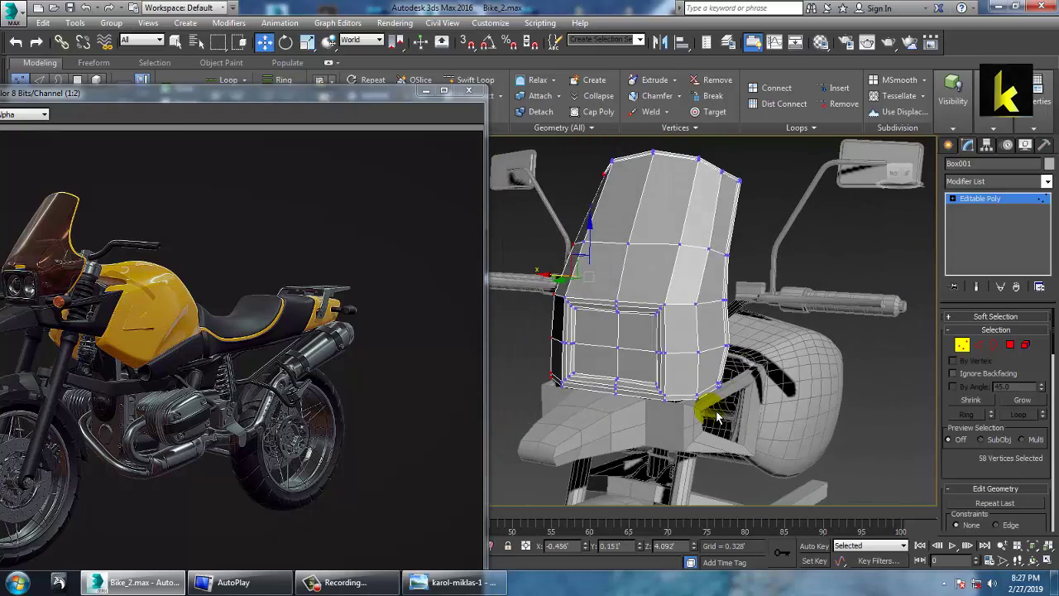
scroll(705, 402, up, 3)
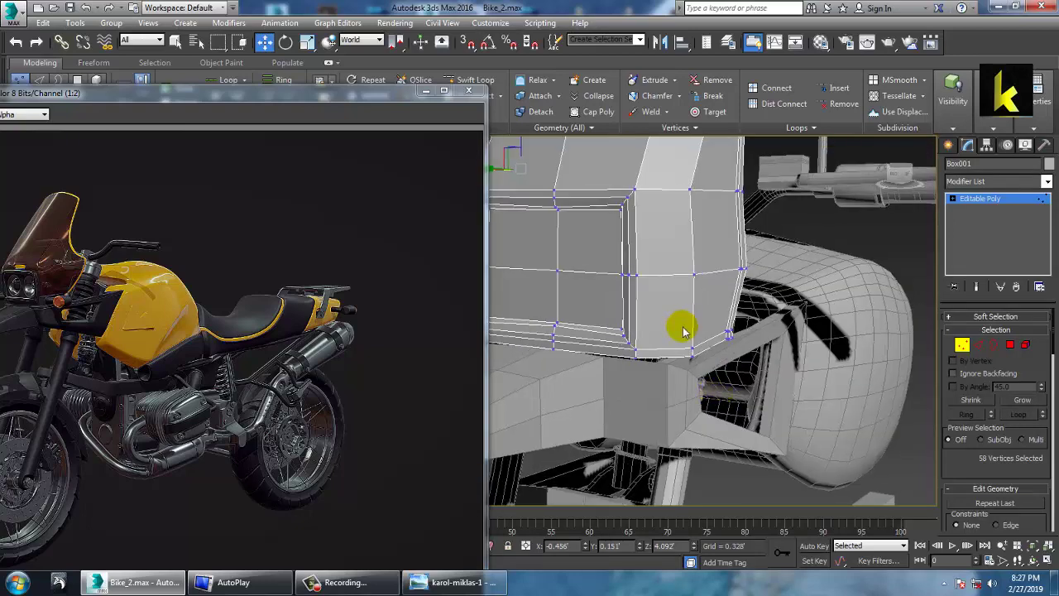
alt+middle_drag(684, 331, 702, 295)
click(965, 206)
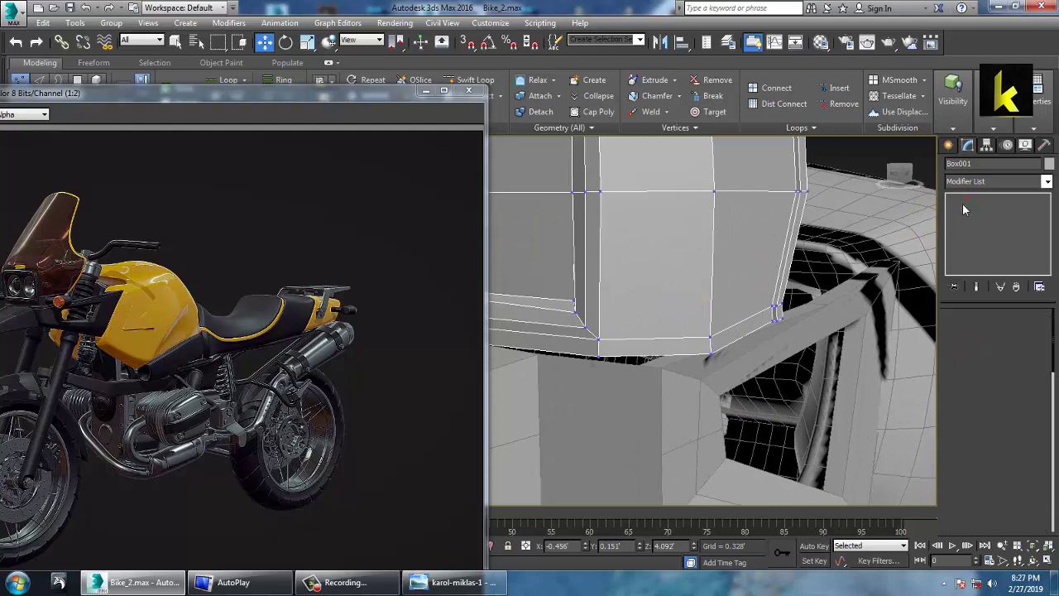
Step: Turn off viewport rendering for splines and draw a short horizontal line outward from the cowl's lower side edge
click(948, 147)
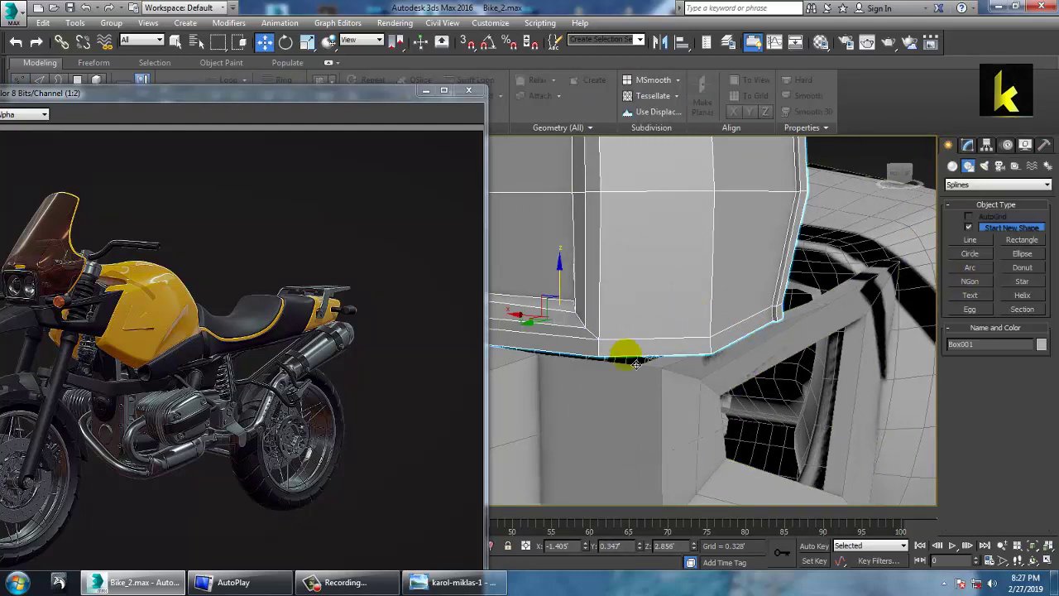
click(970, 239)
key(alt+w)
middle_click(503, 363)
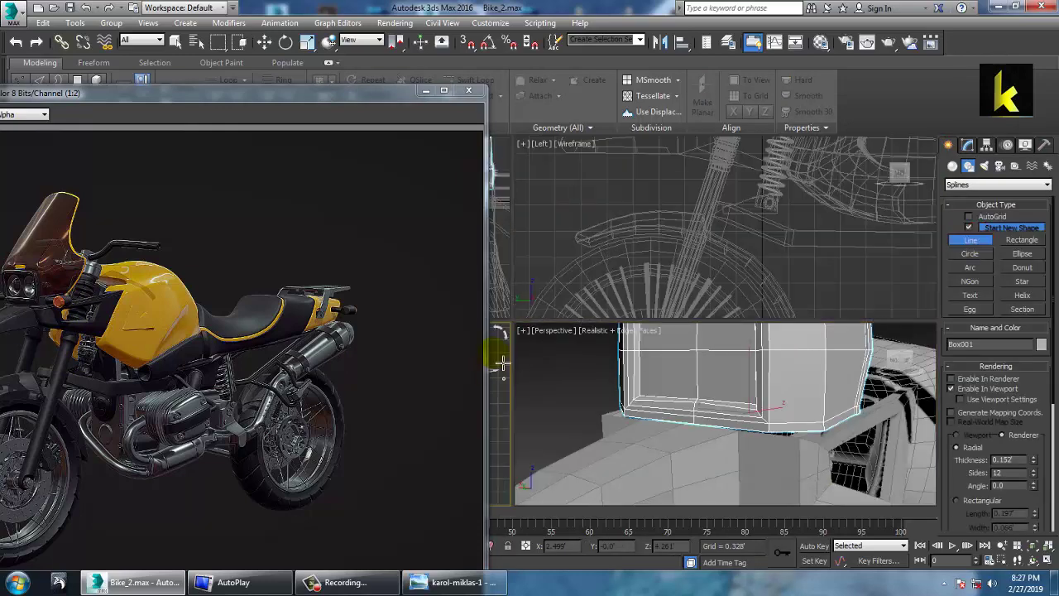
key(alt+w)
middle_drag(660, 336, 719, 161)
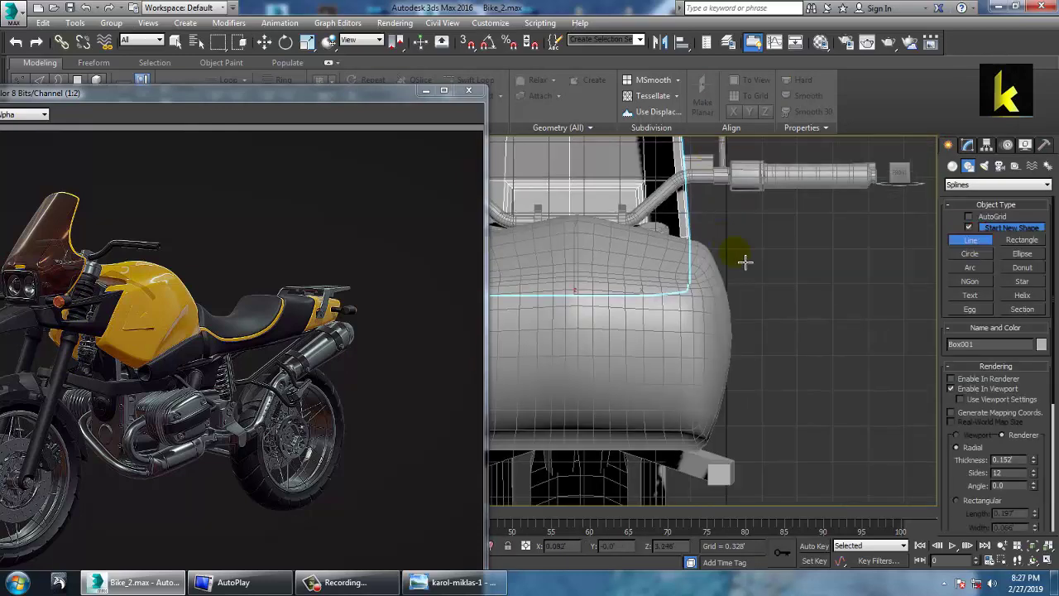
key(F3)
mouse_move(743, 270)
middle_down()
mouse_move(706, 258)
mouse_move(681, 273)
middle_up()
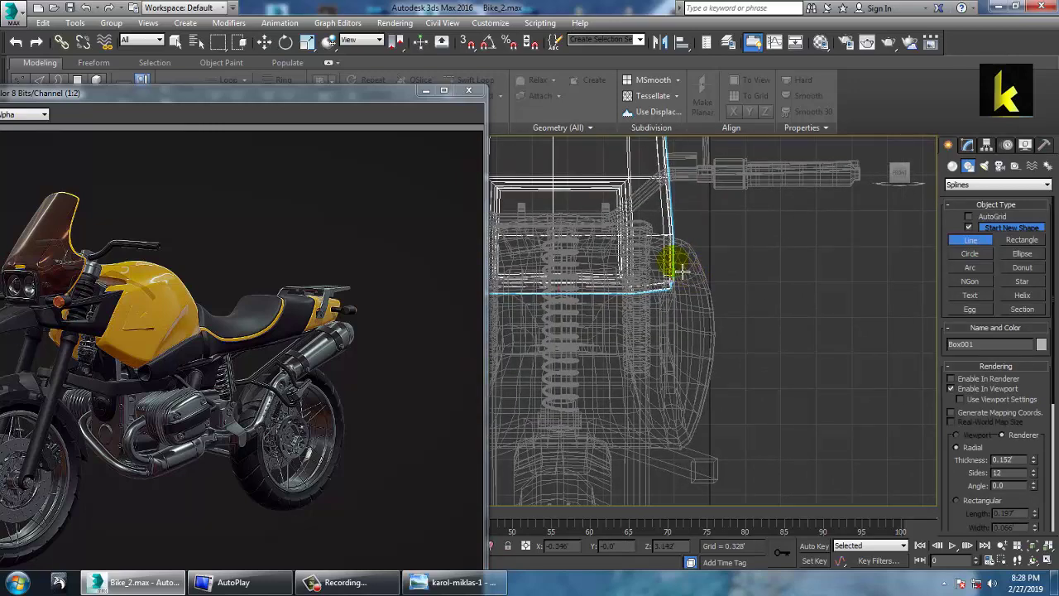
click(675, 265)
right_click(731, 265)
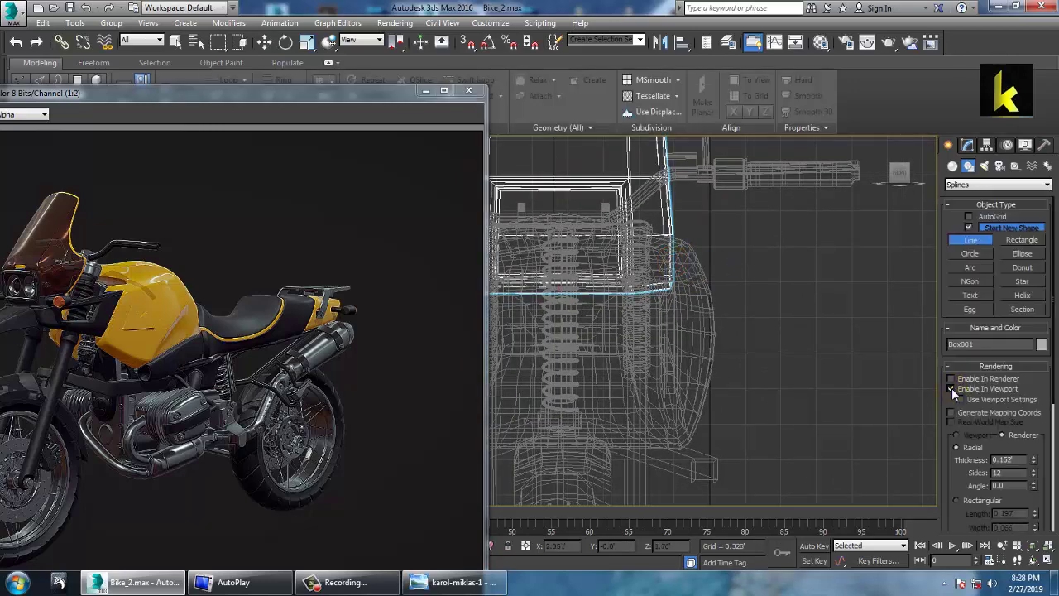
click(671, 268)
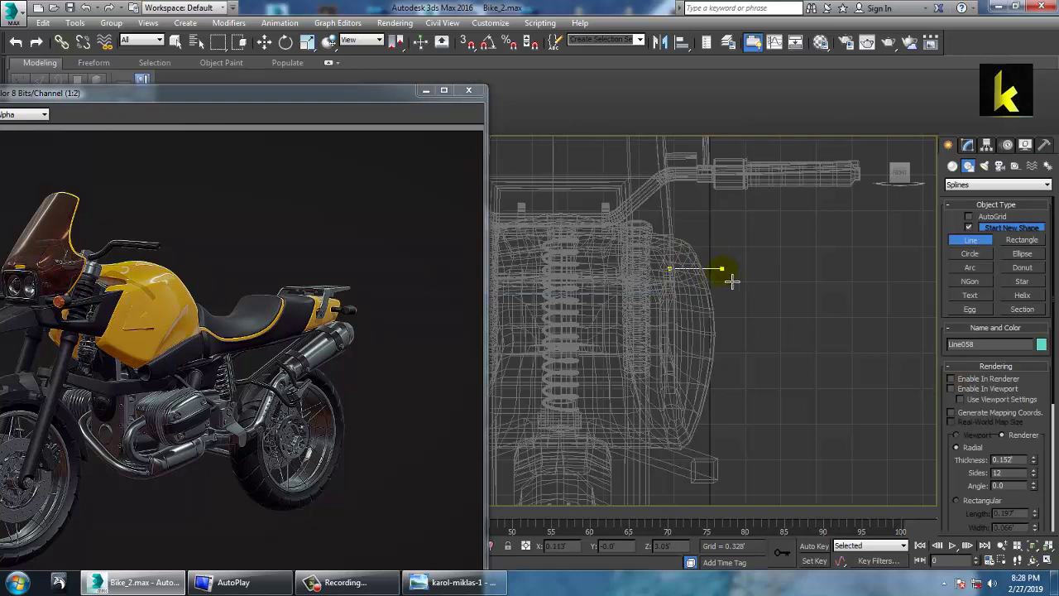
right_click(725, 272)
right_click(729, 273)
Step: Move the new line forward beside the cowl's lower side, to Y 0.767'
key(alt+w)
middle_click(811, 415)
key(z)
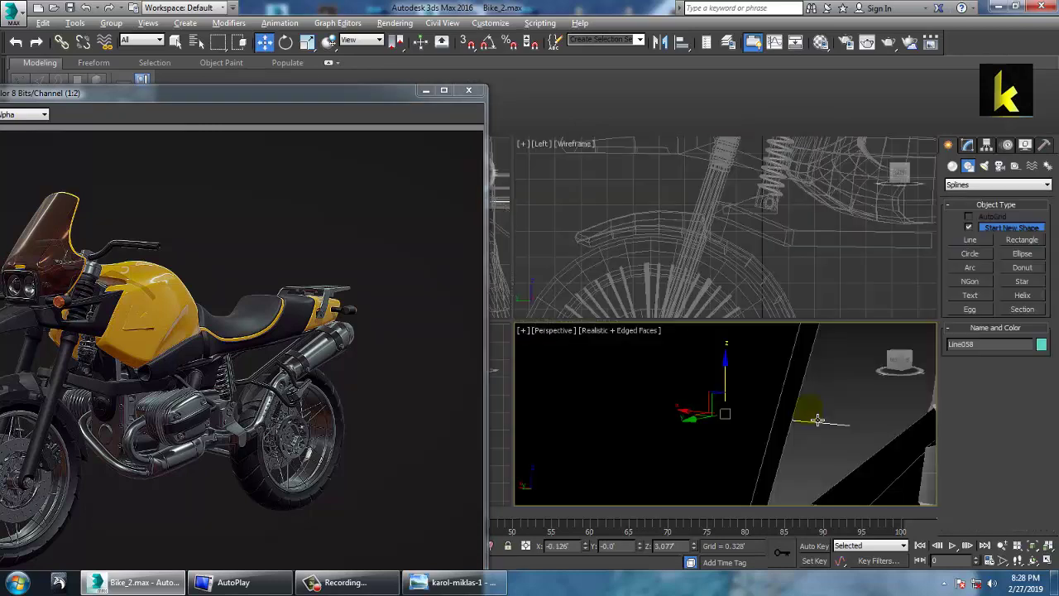
key(alt+w)
mouse_move(814, 415)
alt+middle_down()
mouse_move(756, 364)
mouse_move(823, 414)
alt+middle_up()
scroll(737, 349, down, 5)
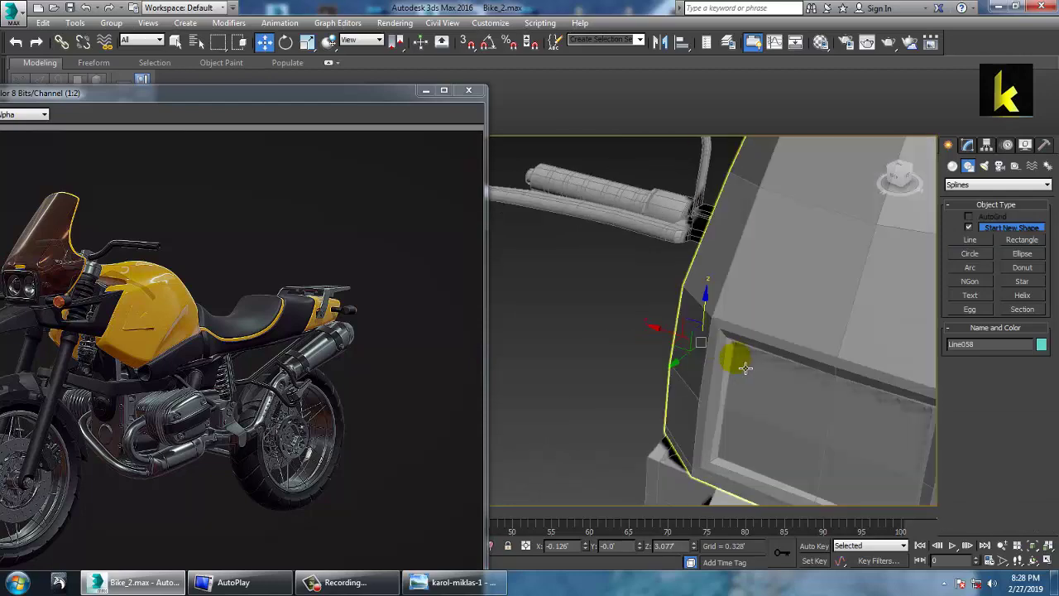
alt+middle_drag(739, 345, 745, 303)
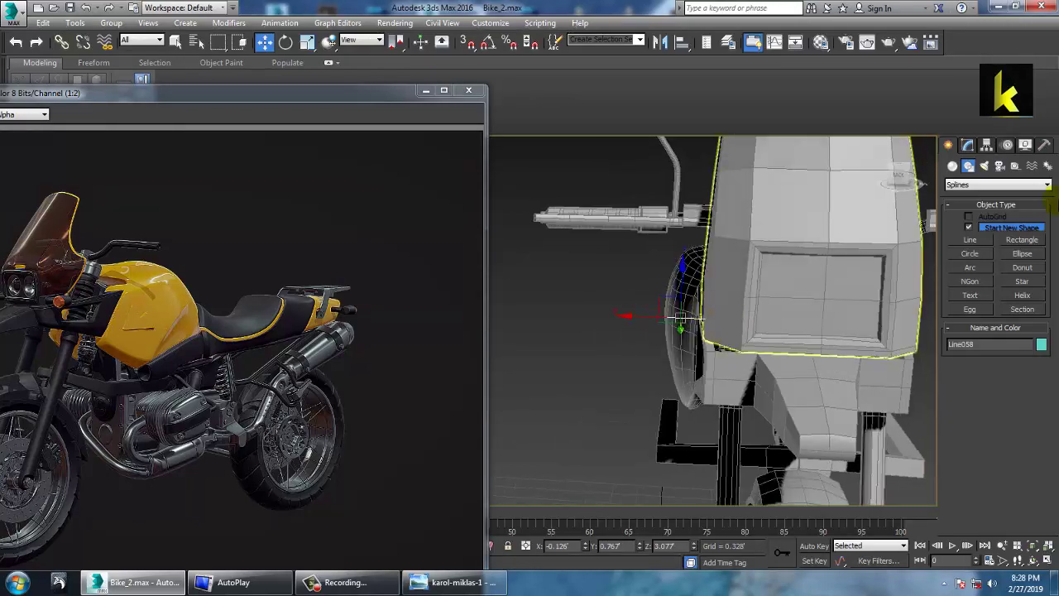
Step: Make the line display as a round rod in the viewport with a thickness of 0.136'
click(968, 145)
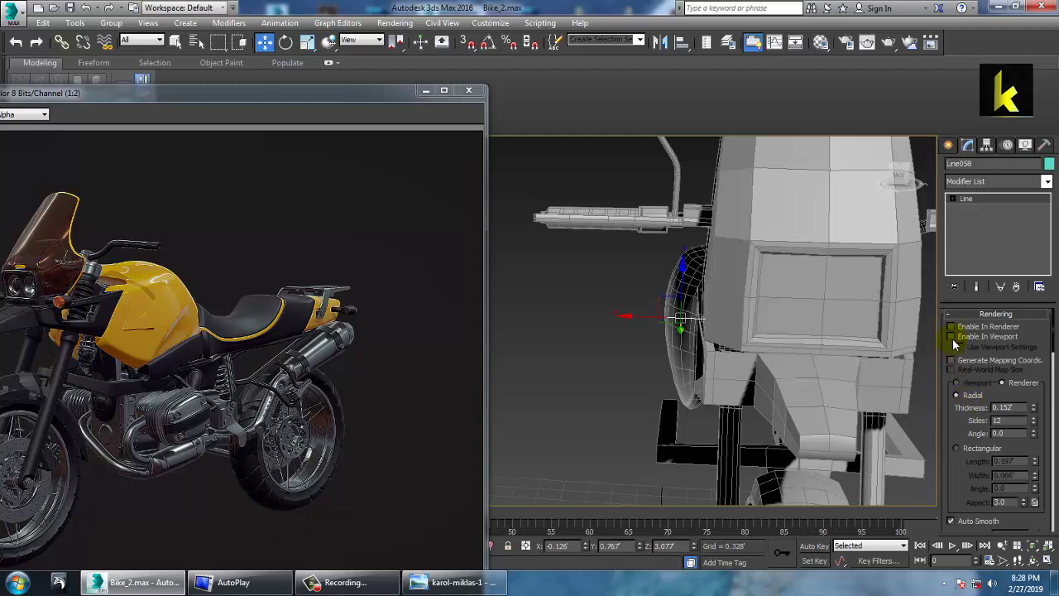
click(951, 336)
alt+middle_drag(761, 325, 772, 323)
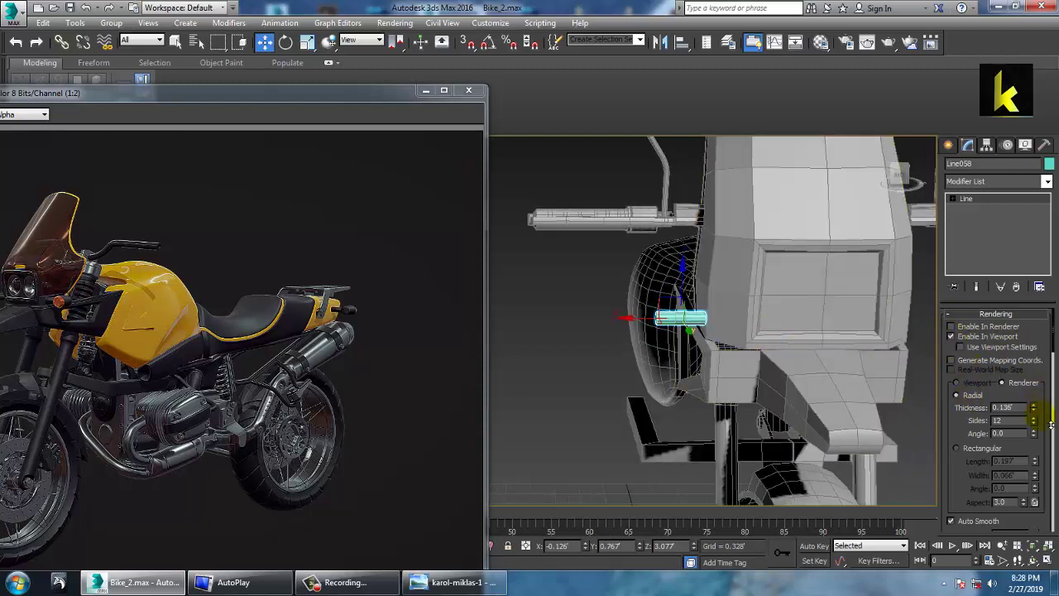
Step: Lower the rod to Z 2.948' and shift it toward the cowl's side to X -0.223'
alt+middle_drag(634, 372, 690, 291)
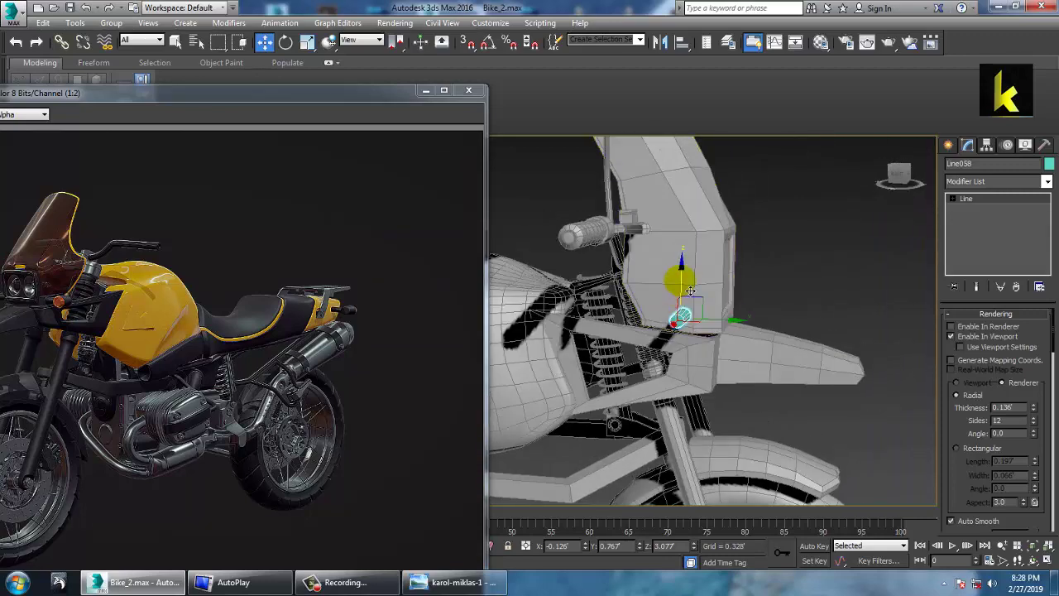
alt+middle_drag(773, 336, 709, 349)
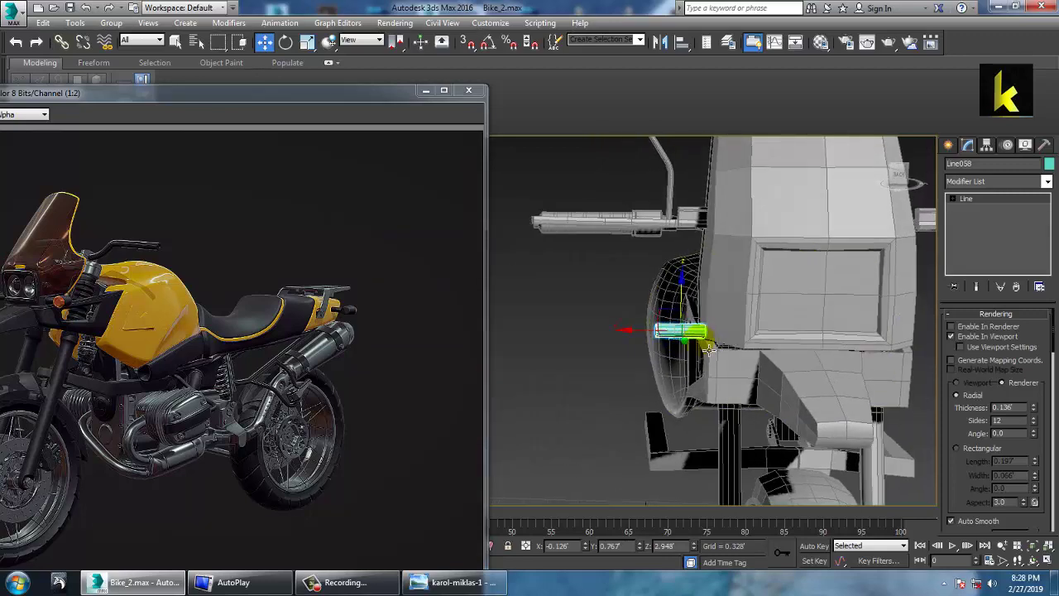
Step: Create a box just beyond the rod's outer end, centered at about X 0.275' and Z 2.96'
key(alt+w)
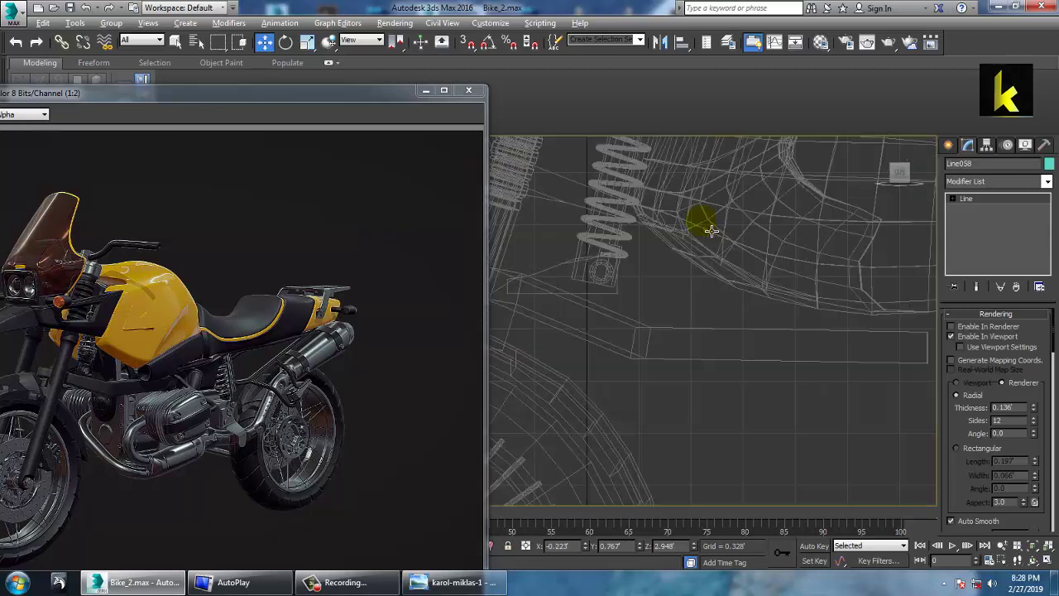
drag(339, 104, 241, 103)
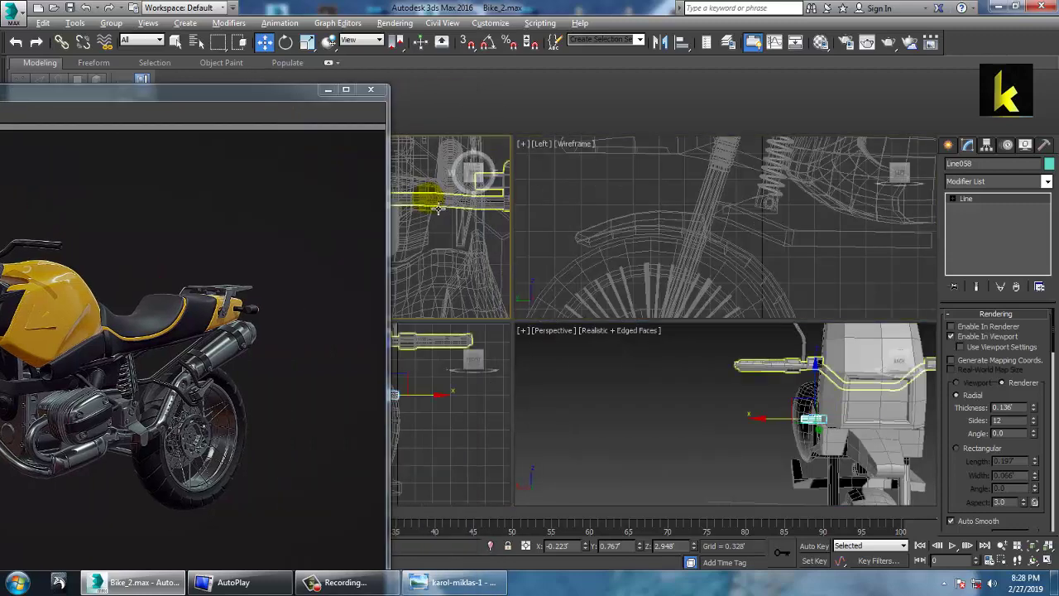
click(445, 397)
key(alt+w)
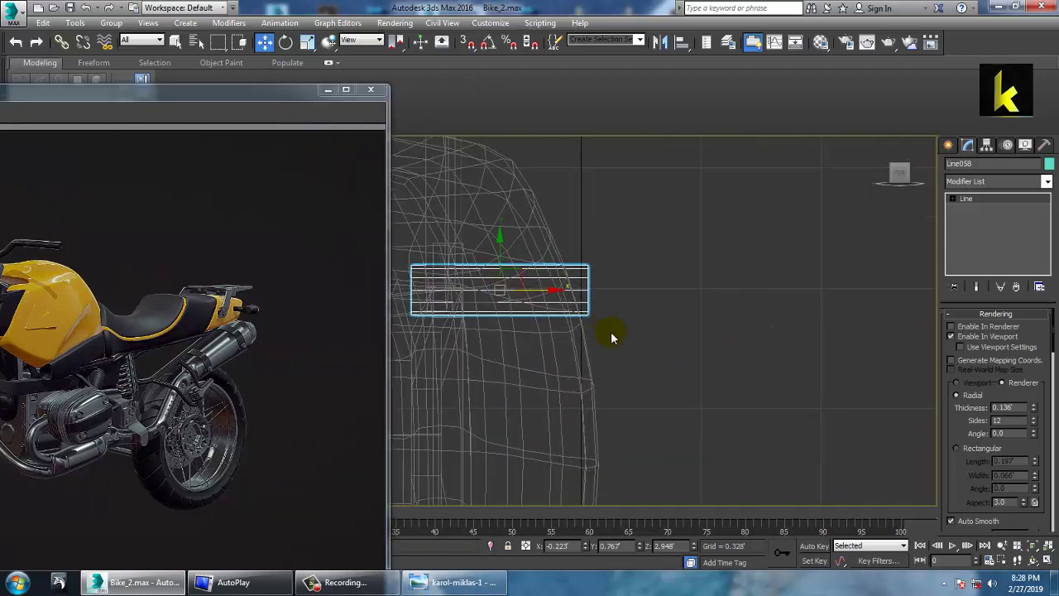
click(948, 145)
click(953, 166)
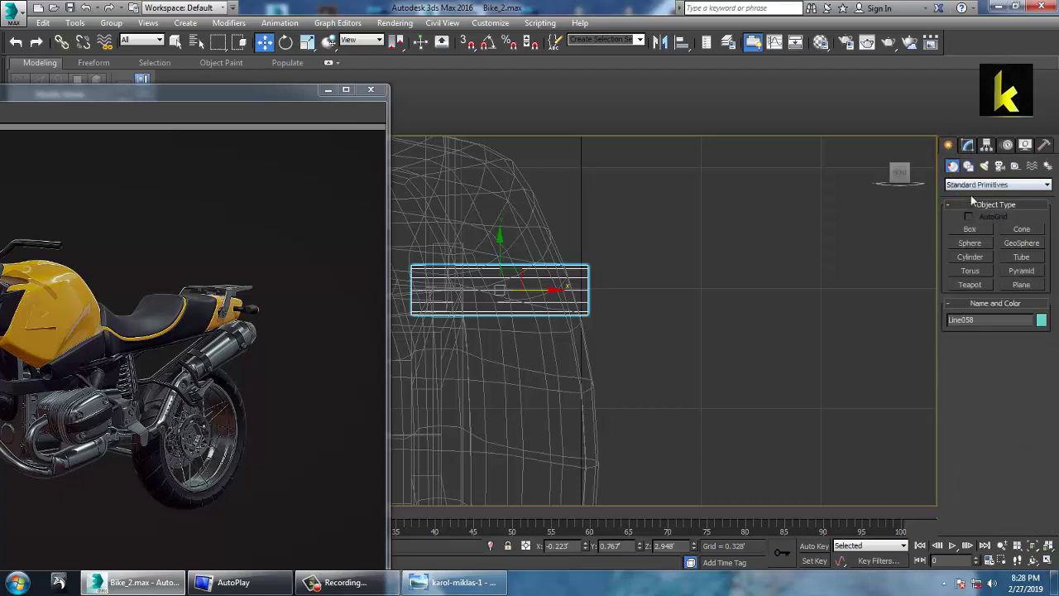
click(970, 229)
mouse_move(194, 92)
mouse_down()
mouse_move(459, 112)
mouse_move(213, 99)
mouse_up()
drag(604, 228, 769, 352)
click(768, 334)
key(w)
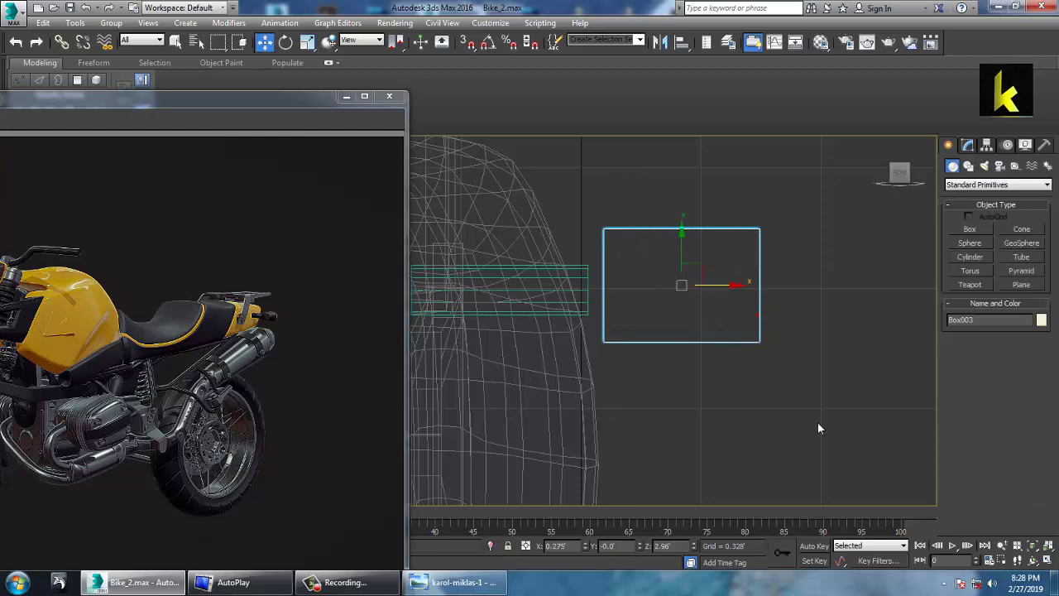
Step: Thicken the new box along the Y axis and move it forward to Y 0.18'
key(alt+w)
click(787, 409)
key(z)
key(alt+w)
alt+middle_drag(726, 413, 610, 355)
scroll(613, 340, down, 3)
key(r)
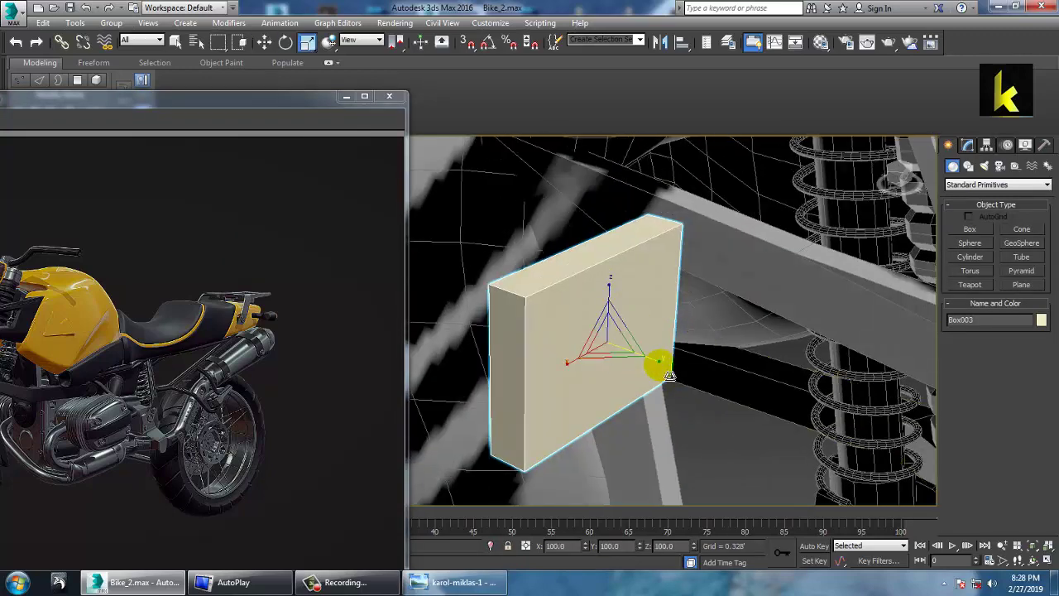
drag(714, 396, 737, 406)
key(w)
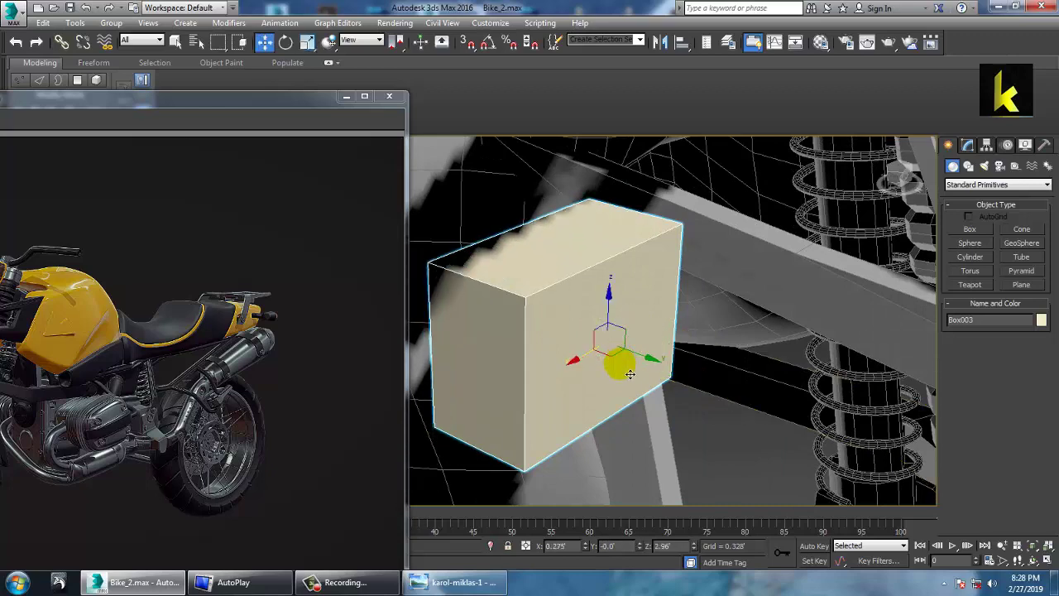
drag(659, 371, 752, 408)
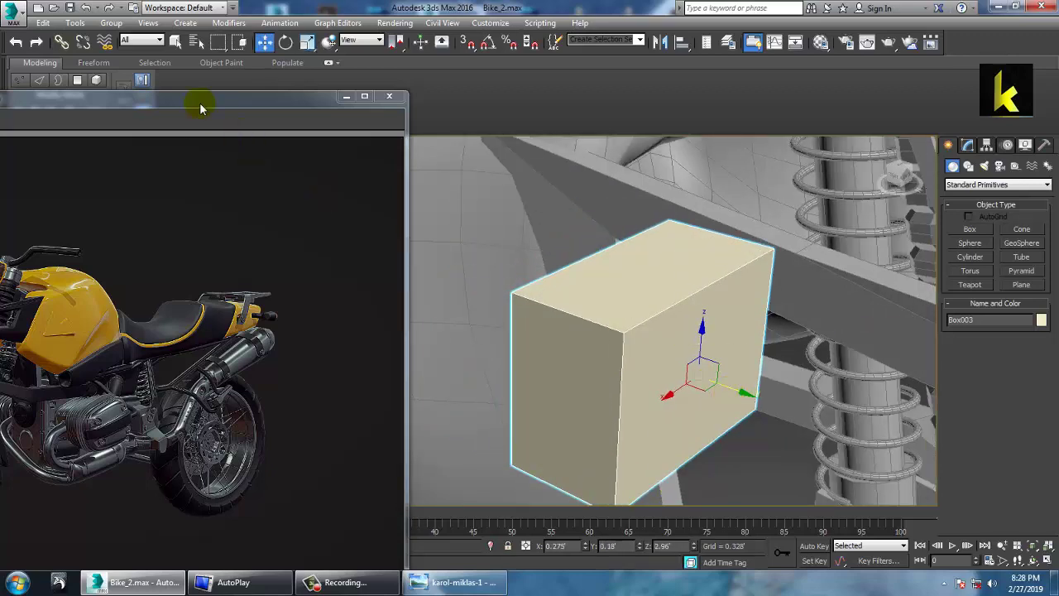
Step: Shift the reference image window slightly aside and convert the box to an Editable Poly
drag(202, 99, 240, 101)
right_click(614, 274)
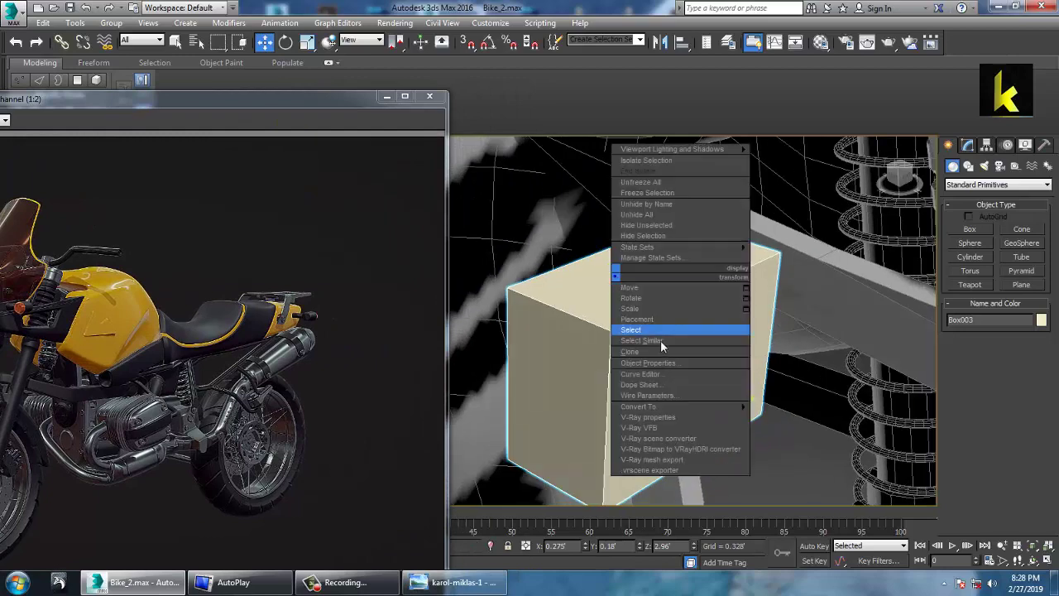
mouse_move(687, 407)
click(762, 418)
Step: Connect the box's edges to add two vertical and two horizontal edge loops across its front and back faces
key(alt+w)
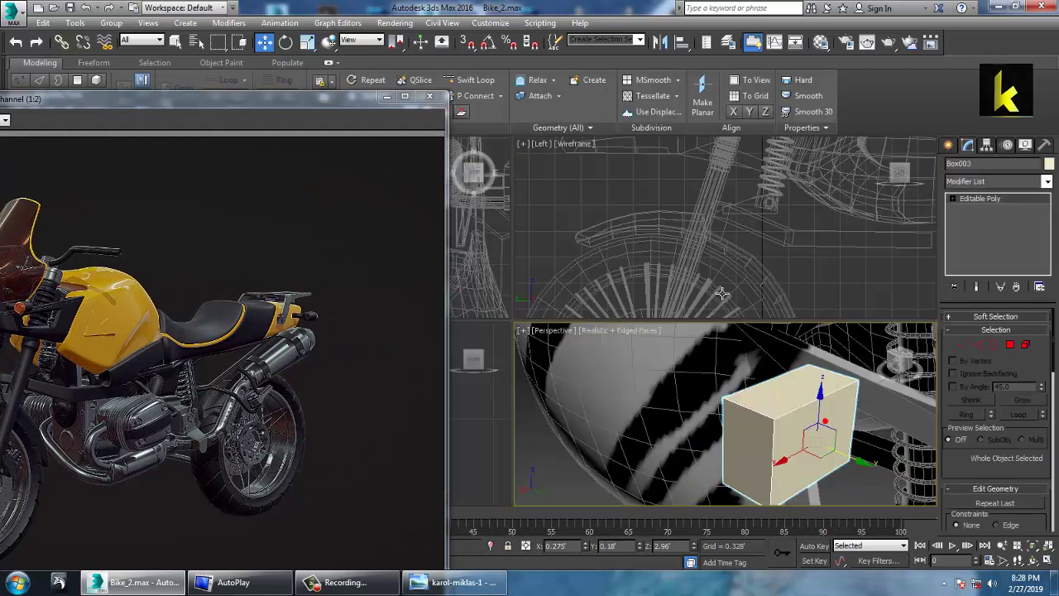
key(alt+w)
key(alt+w)
middle_click(485, 417)
key(alt+w)
middle_drag(588, 400, 735, 351)
scroll(735, 351, down, 4)
scroll(736, 351, down, 2)
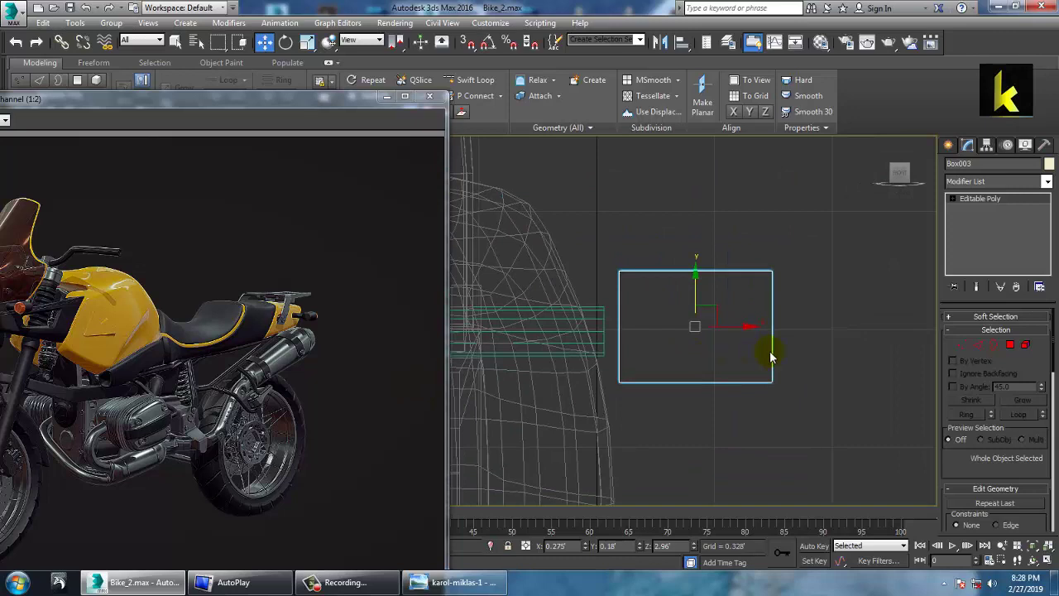
click(982, 344)
click(696, 271)
scroll(972, 252, down, 3)
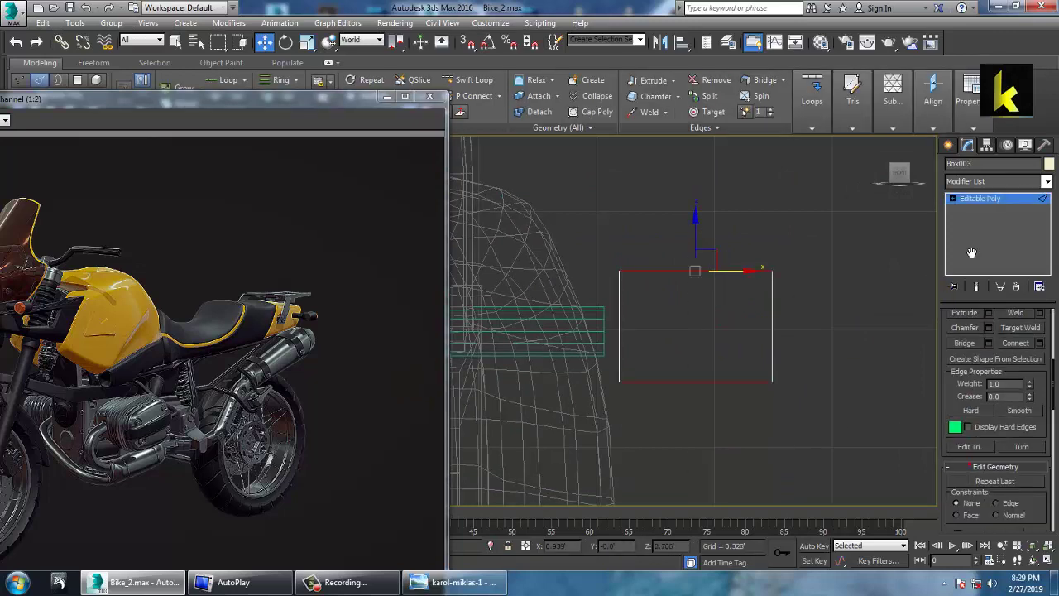
click(1042, 344)
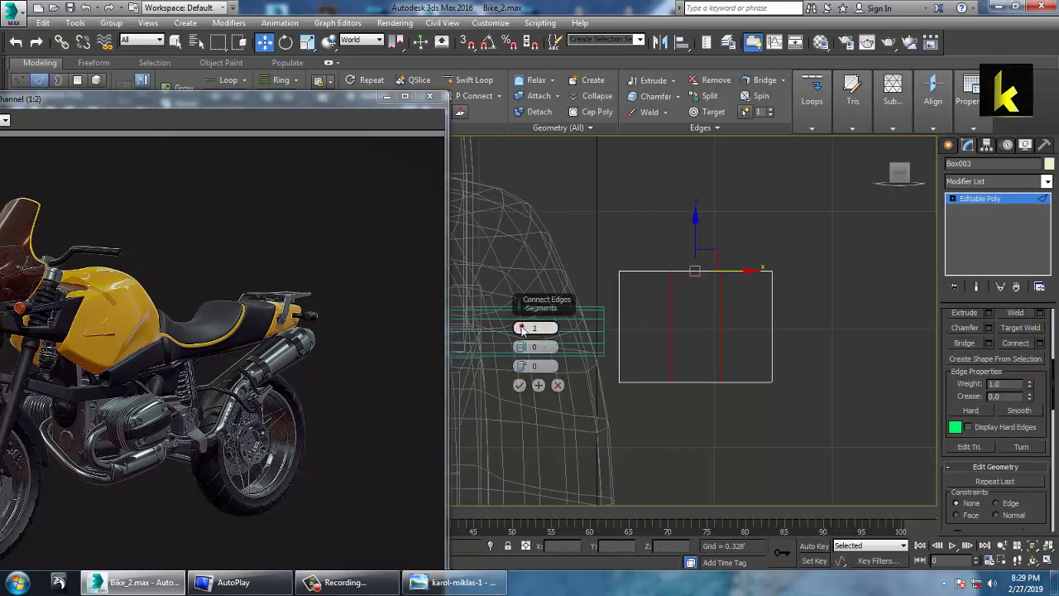
click(519, 385)
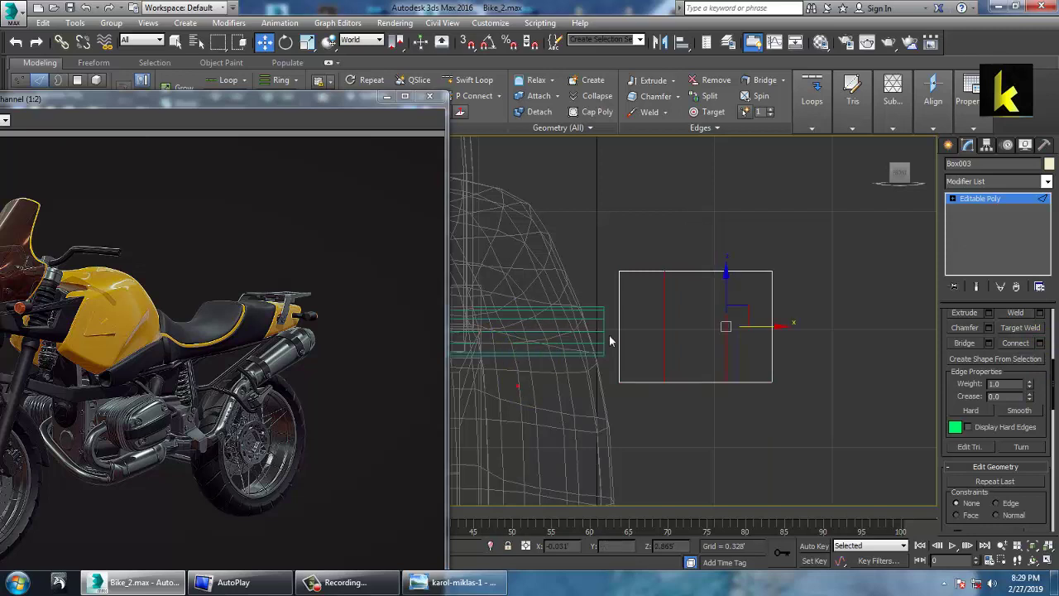
click(1041, 344)
click(519, 385)
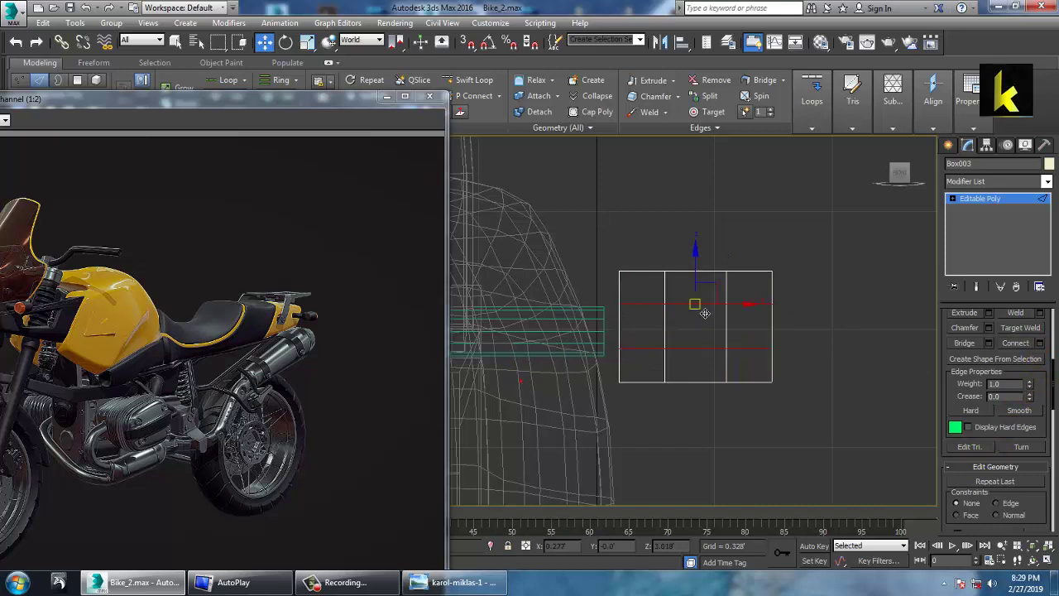
Step: Scale the box's middle columns of vertices outward vertically and the middle rows outward horizontally to round its outline
key(1)
drag(749, 431, 749, 430)
key(r)
drag(700, 279, 705, 265)
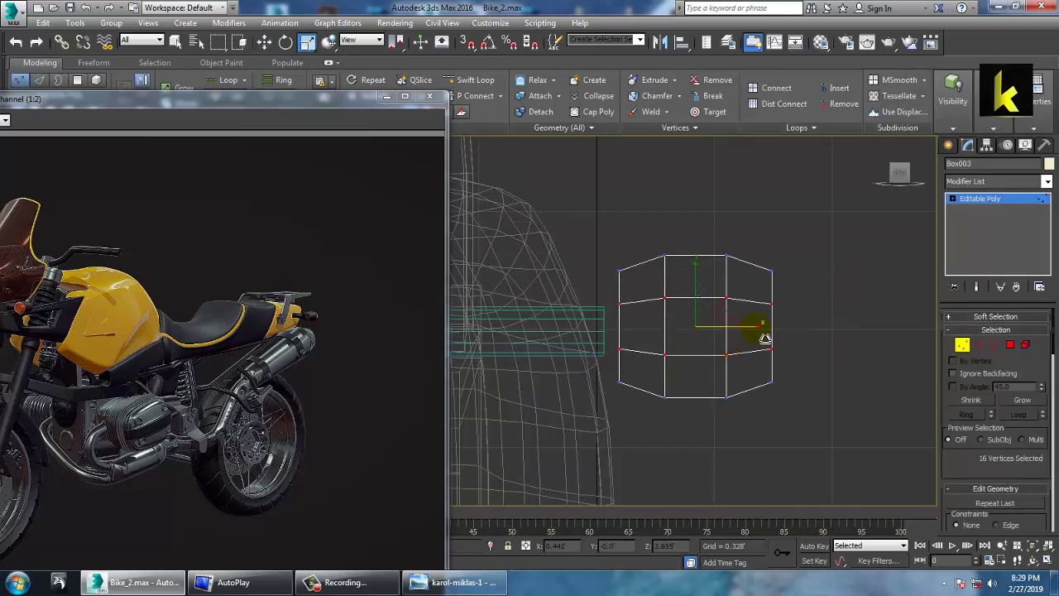
drag(761, 333, 773, 337)
Step: Add a Swift Loop edge loop around the housing, midway through its depth
key(w)
key(alt+w)
middle_click(806, 409)
key(alt+w)
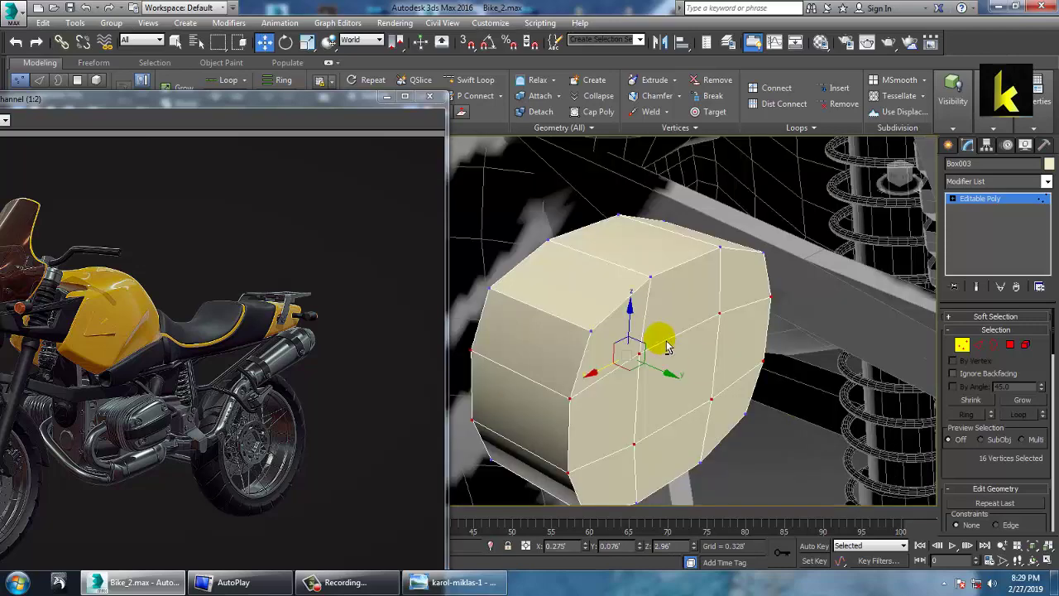
alt+middle_drag(669, 348, 882, 328)
click(470, 80)
alt+middle_drag(571, 273, 672, 269)
click(615, 332)
click(644, 331)
alt+middle_drag(643, 329, 663, 284)
key(1)
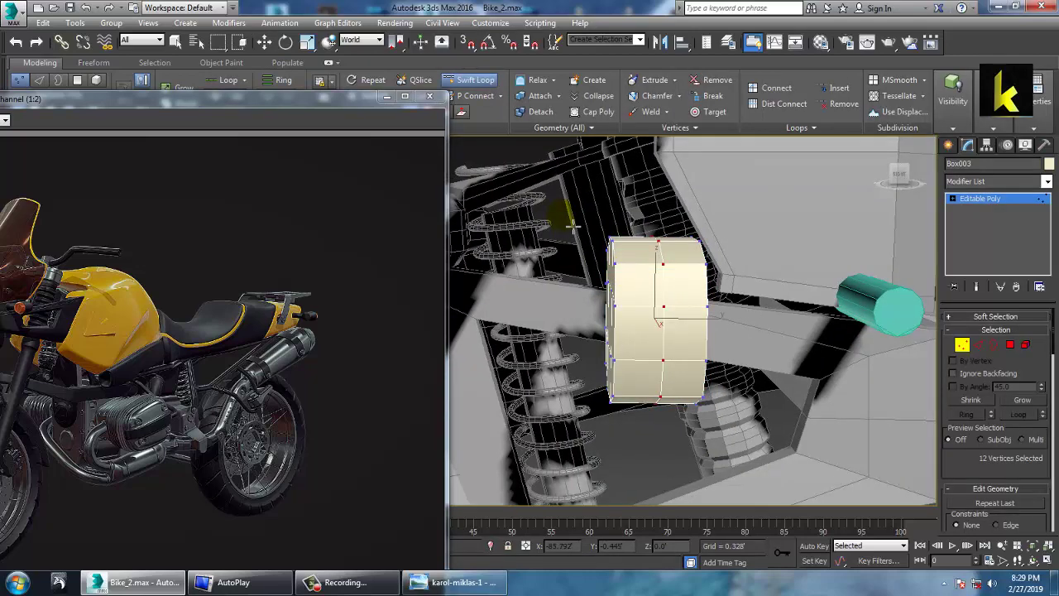
key(w)
scroll(662, 298, down, 5)
key(1)
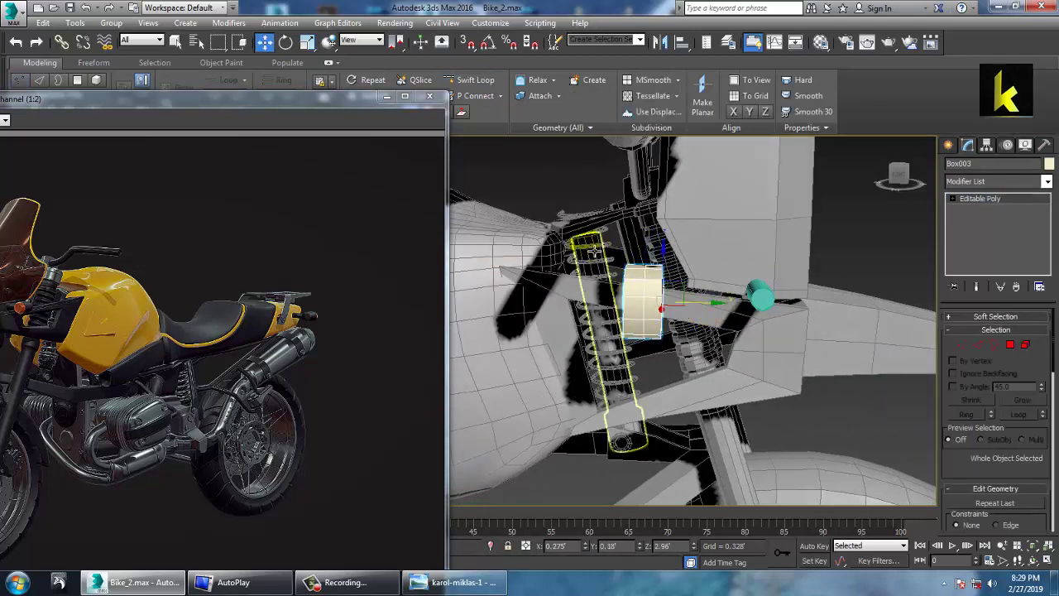
Step: Select the vertices of the housing's rear face and scale them inward uniformly so the body tapers backward
click(636, 295)
key(1)
alt+middle_drag(657, 280, 616, 253)
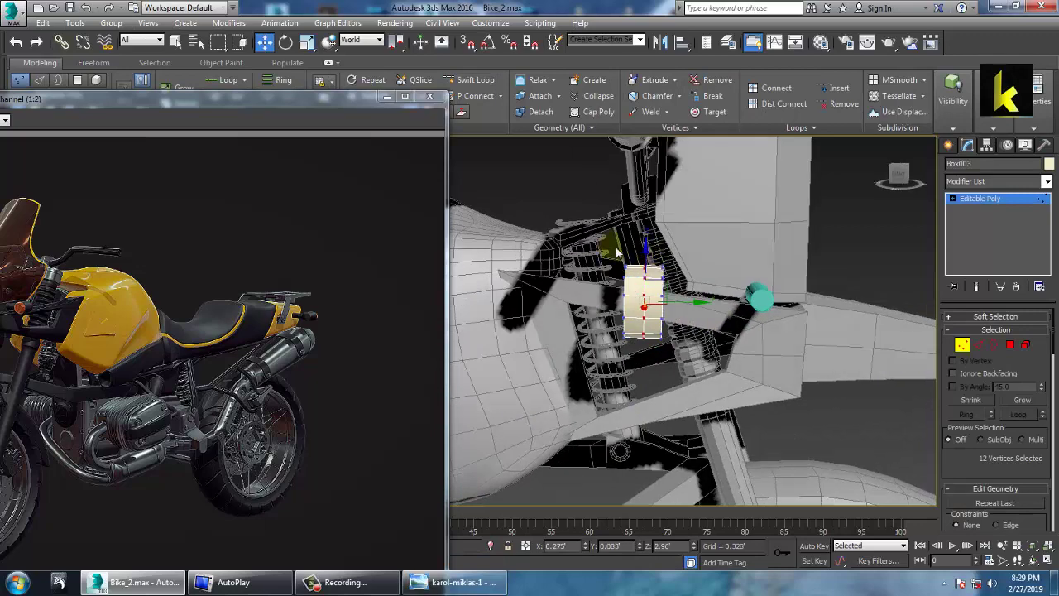
drag(638, 374, 638, 374)
alt+middle_drag(626, 277, 638, 311)
key(r)
scroll(638, 312, up, 3)
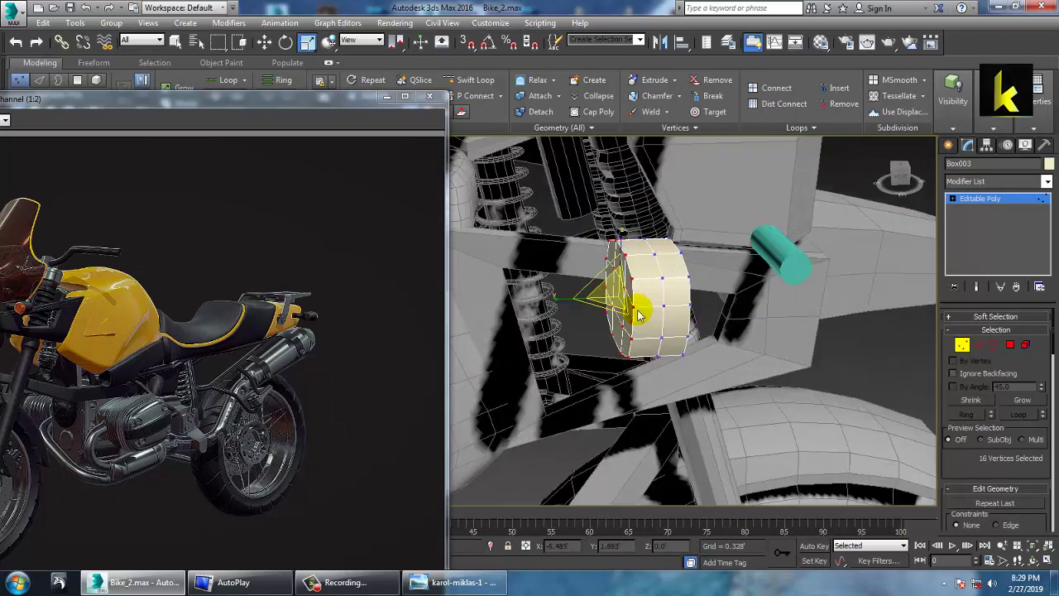
drag(618, 304, 633, 322)
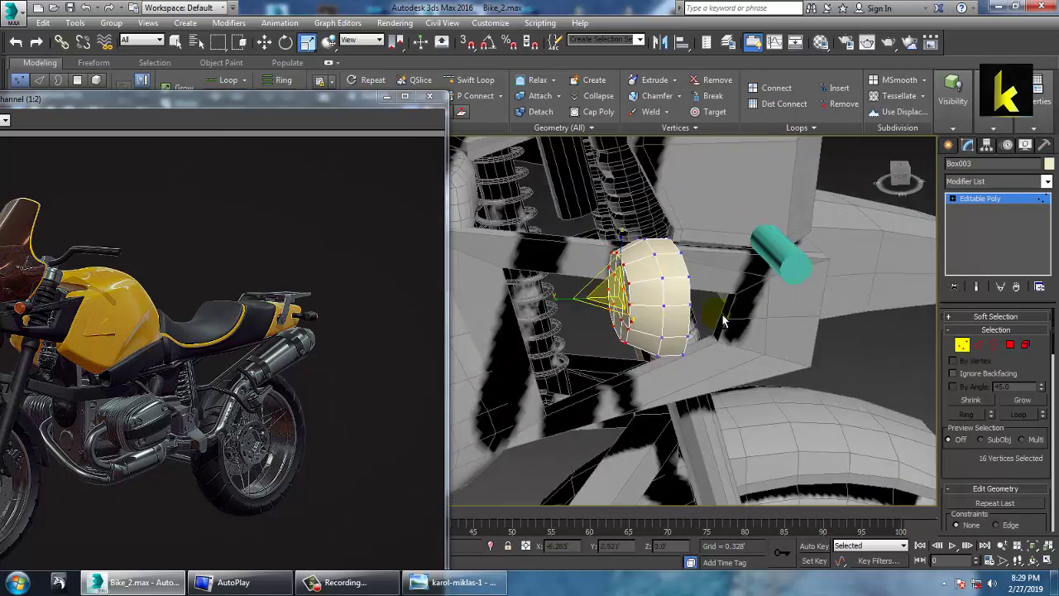
Step: Select the border edges around the housing's front face and chamfer them by 0.025' with multiple segments
alt+middle_drag(723, 321, 693, 319)
scroll(632, 307, up, 3)
scroll(693, 319, up, 3)
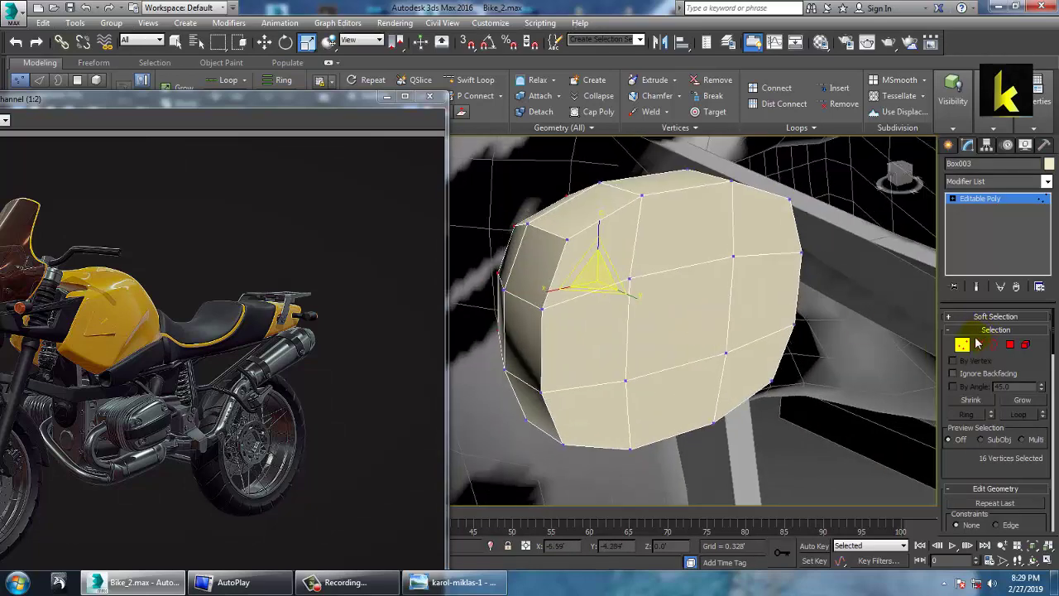
click(979, 343)
double_click(594, 238)
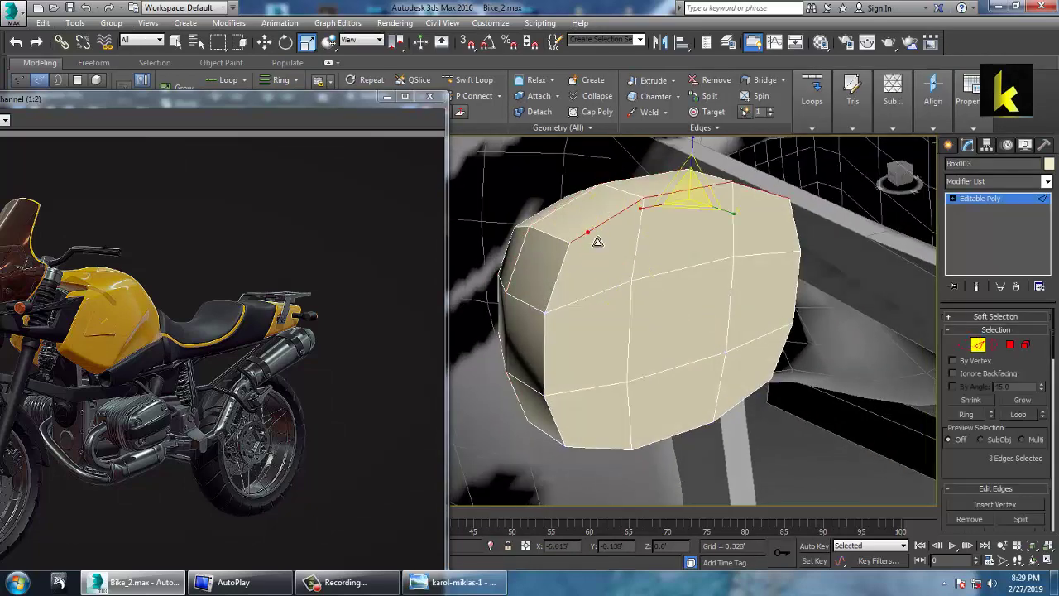
ctrl+double_click(573, 272)
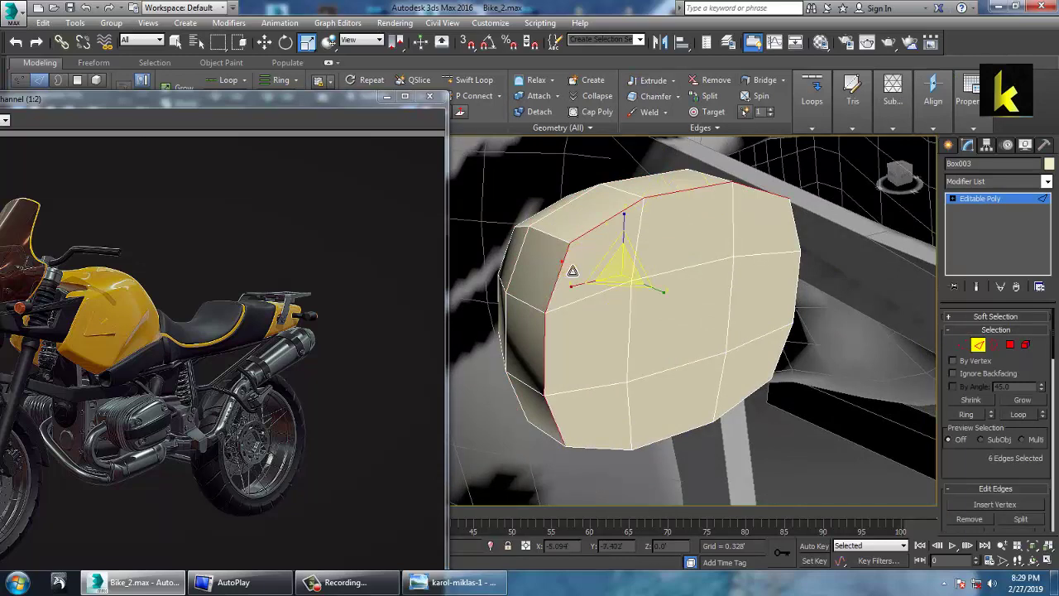
ctrl+double_click(615, 449)
ctrl+double_click(803, 282)
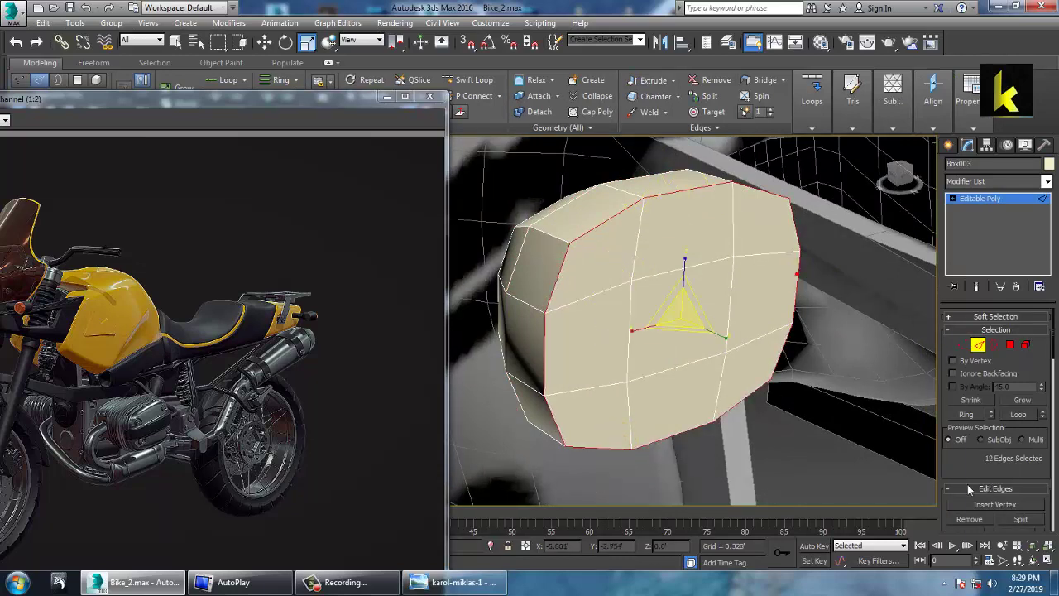
drag(974, 469, 978, 338)
click(988, 417)
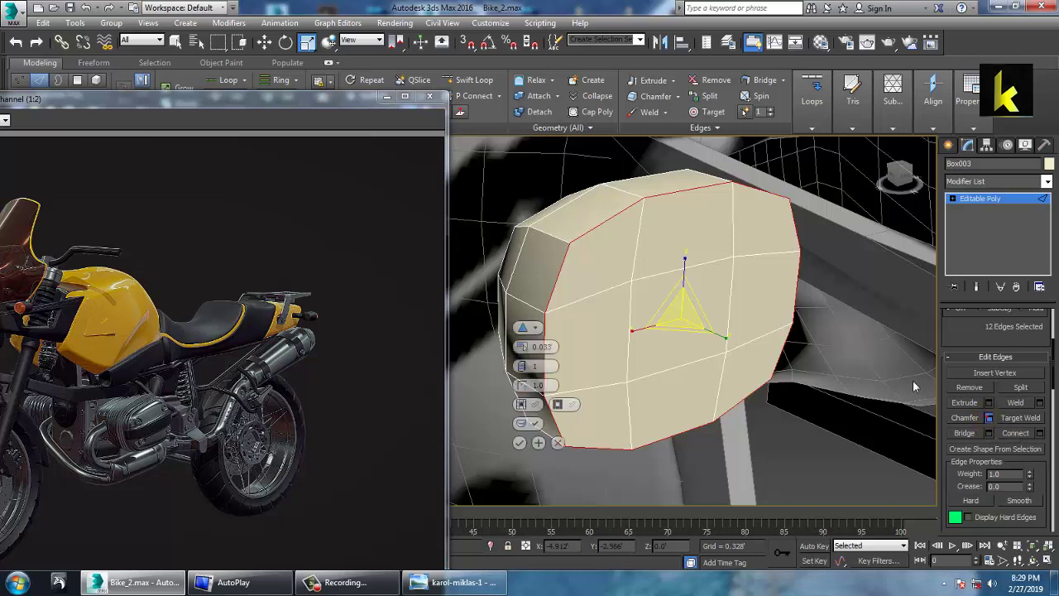
drag(523, 369, 530, 351)
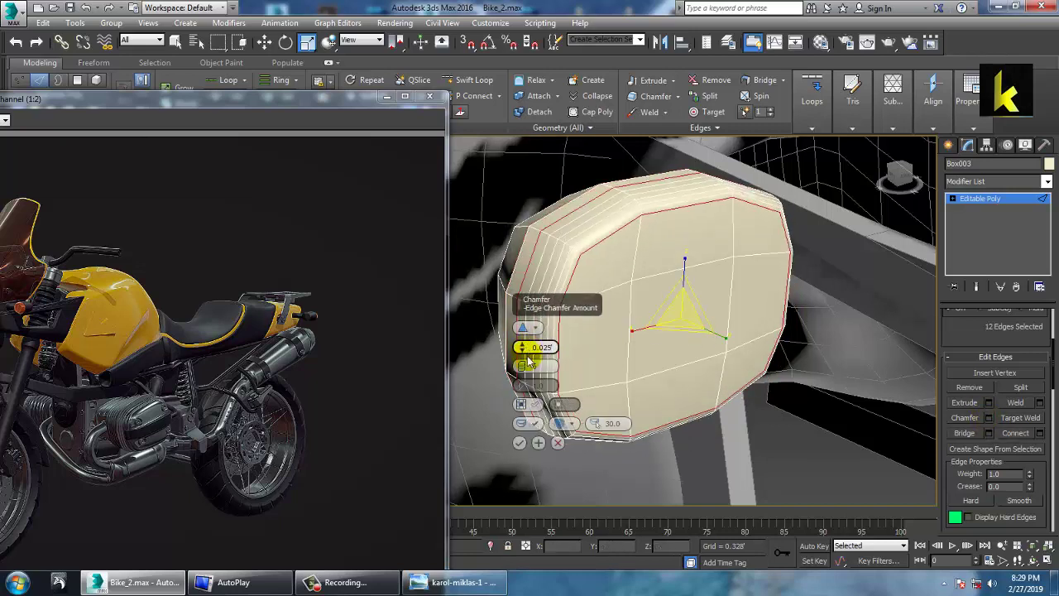
click(520, 441)
Step: Apply an FFD(box) modifier with a 4x4x4 lattice to the turn-signal housing
alt+middle_drag(573, 385, 705, 329)
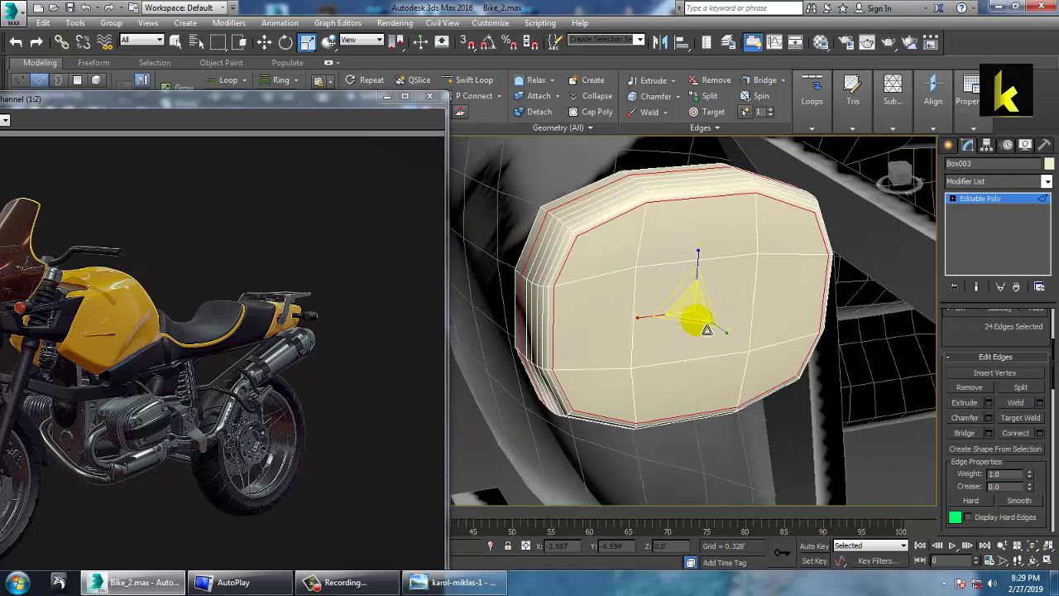
click(978, 200)
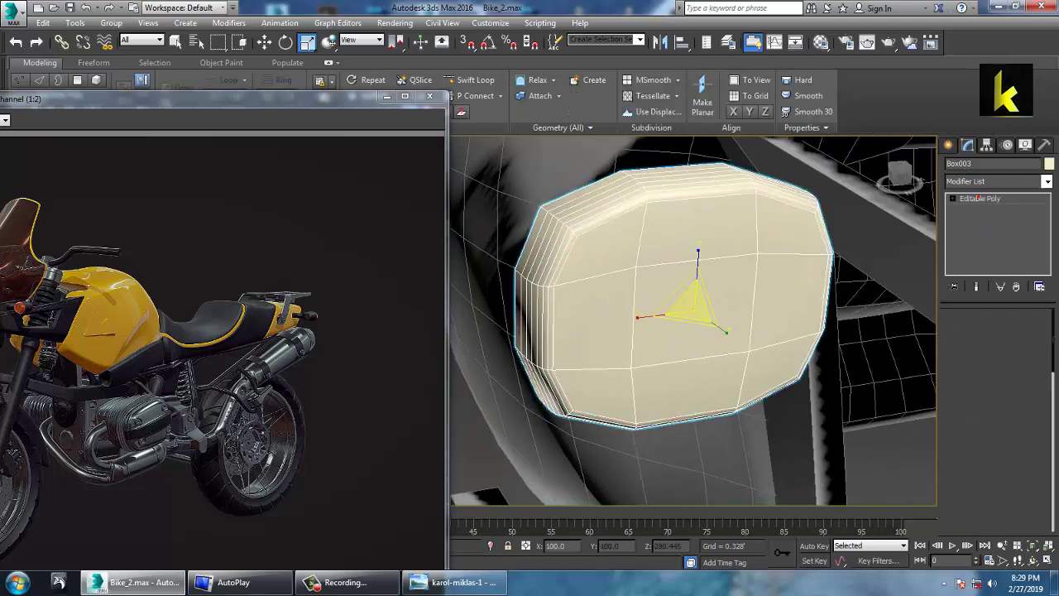
click(1047, 181)
scroll(977, 305, down, 1)
scroll(977, 273, down, 10)
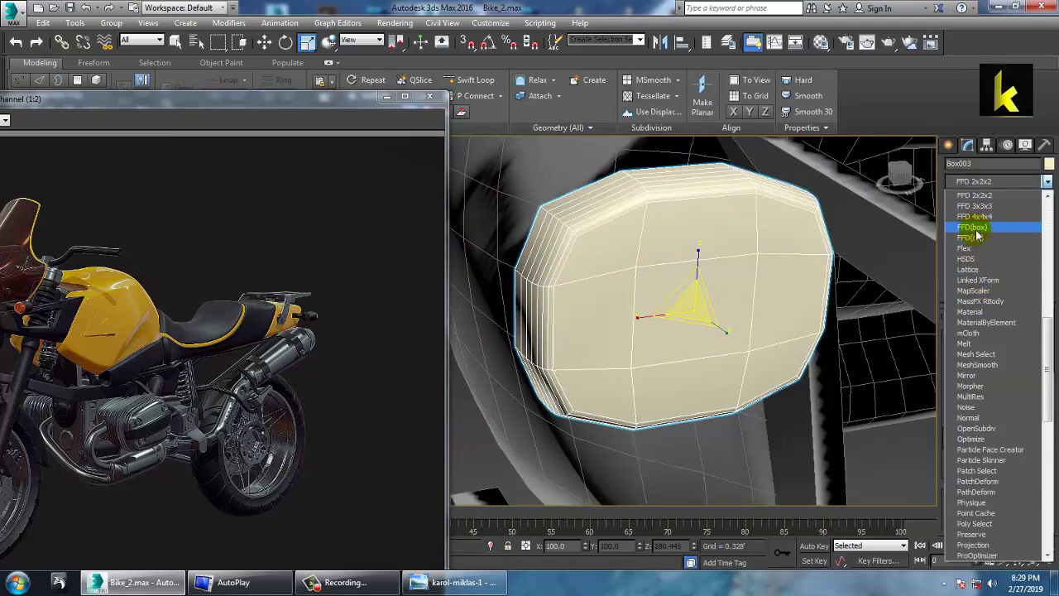
click(977, 236)
Step: Move the four central front control points forward to Y 0.237' to bulge the housing's front face
key(1)
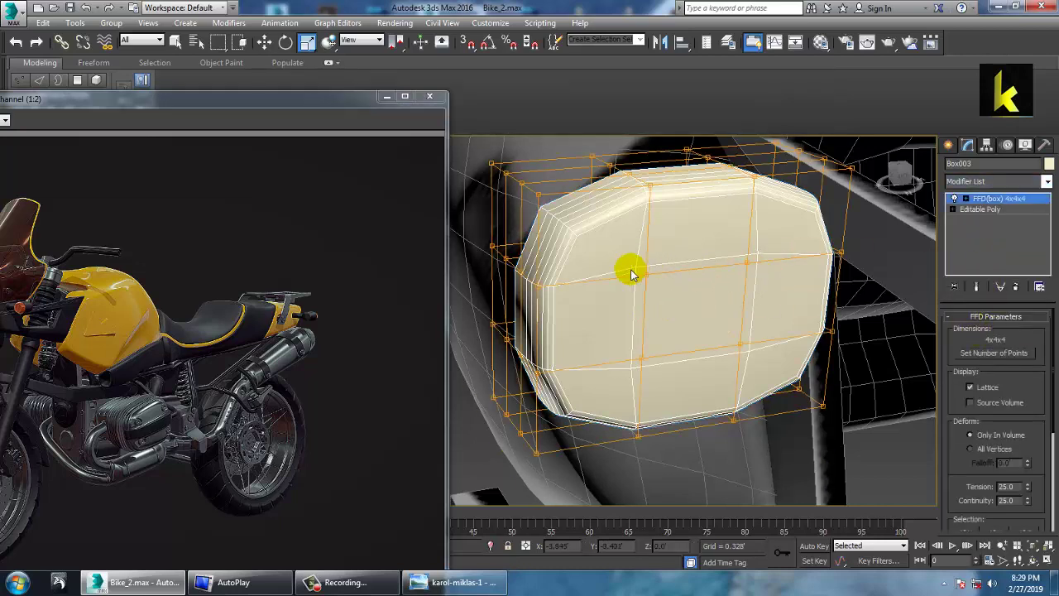
ctrl+click(742, 345)
key(w)
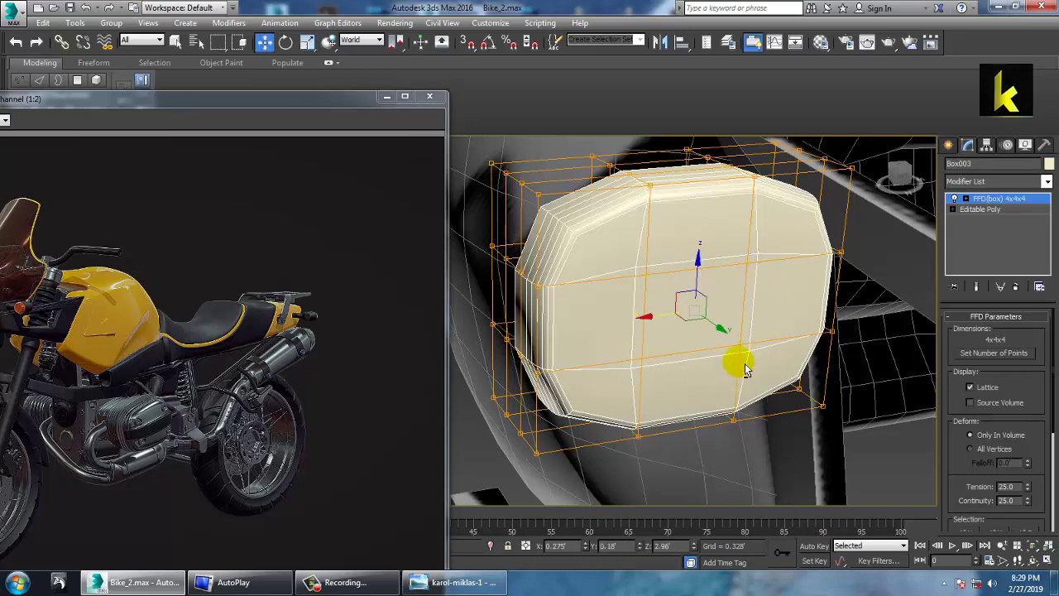
alt+middle_drag(733, 359, 857, 327)
click(628, 303)
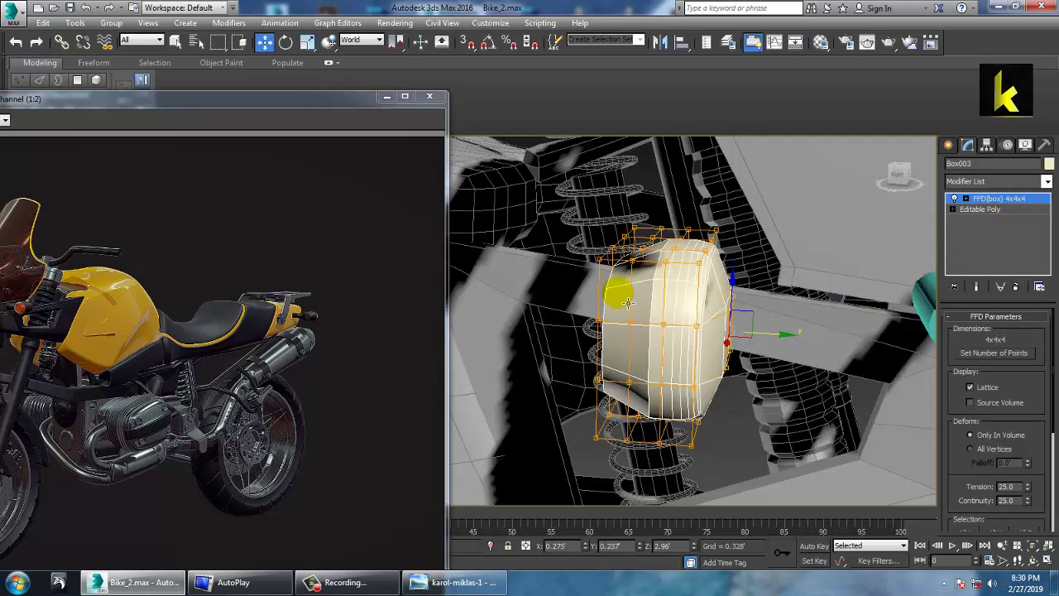
Step: Collapse the deformed housing by converting it to an Editable Poly
right_click(703, 286)
mouse_move(770, 406)
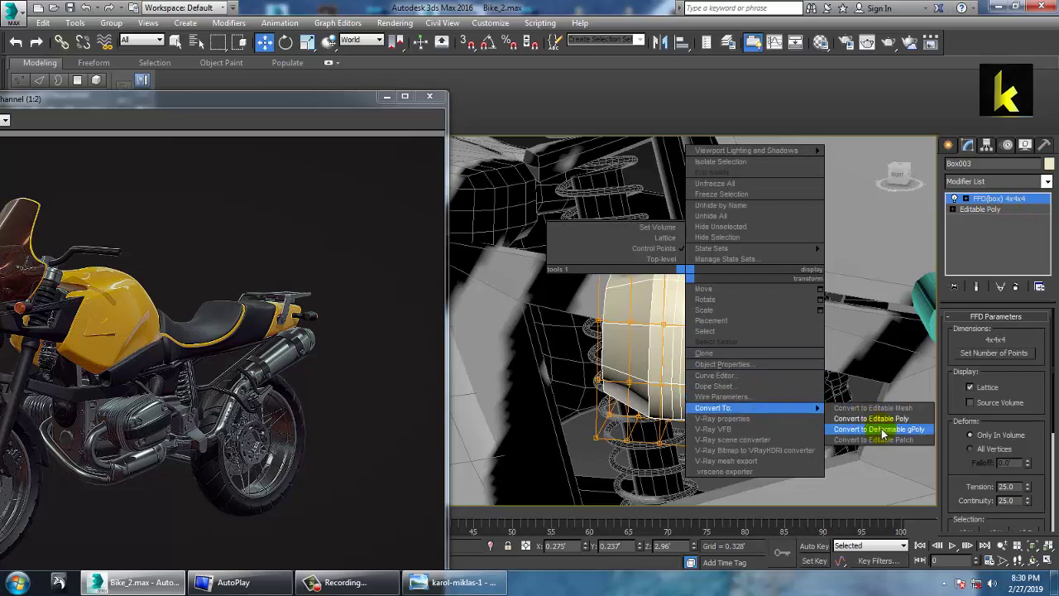
click(882, 429)
Step: Move the housing forward along the Y axis to the stalk, at Y 0.828'
scroll(888, 429, down, 5)
alt+middle_drag(889, 429, 769, 376)
scroll(773, 385, up, 3)
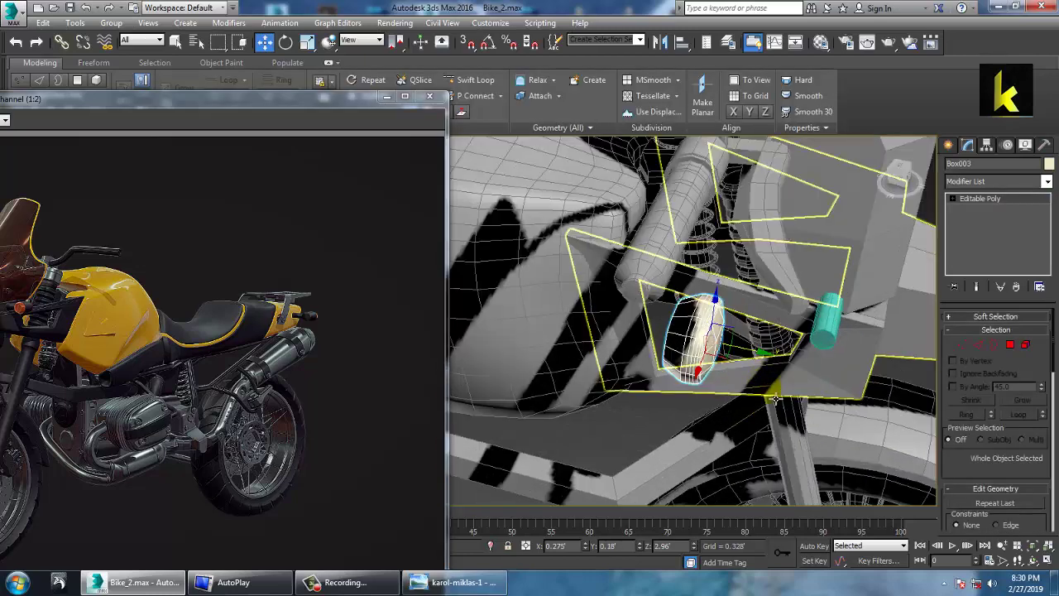
drag(766, 361, 878, 390)
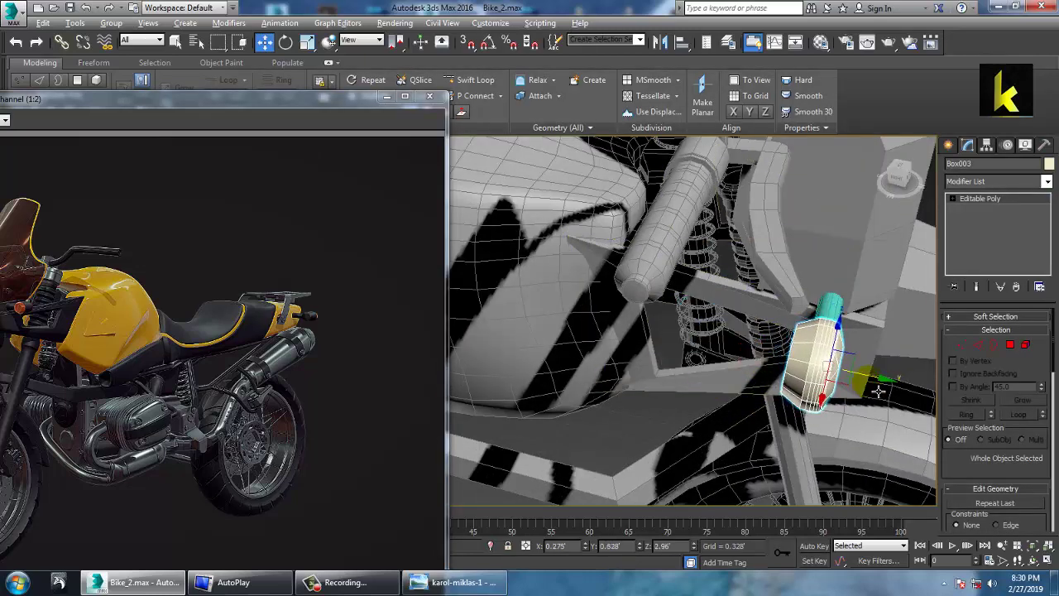
Step: Shift the housing sideways over the outer end of the stalk, to X 0.147'
alt+middle_drag(877, 390, 731, 337)
scroll(757, 331, down, 4)
scroll(753, 339, down, 6)
scroll(732, 338, up, 4)
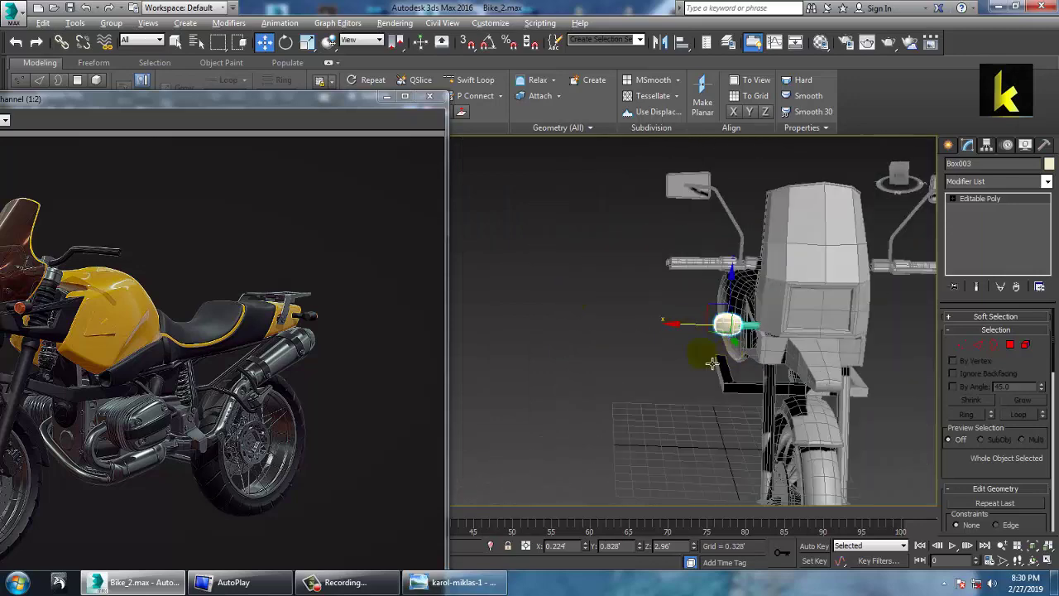
scroll(712, 362, up, 5)
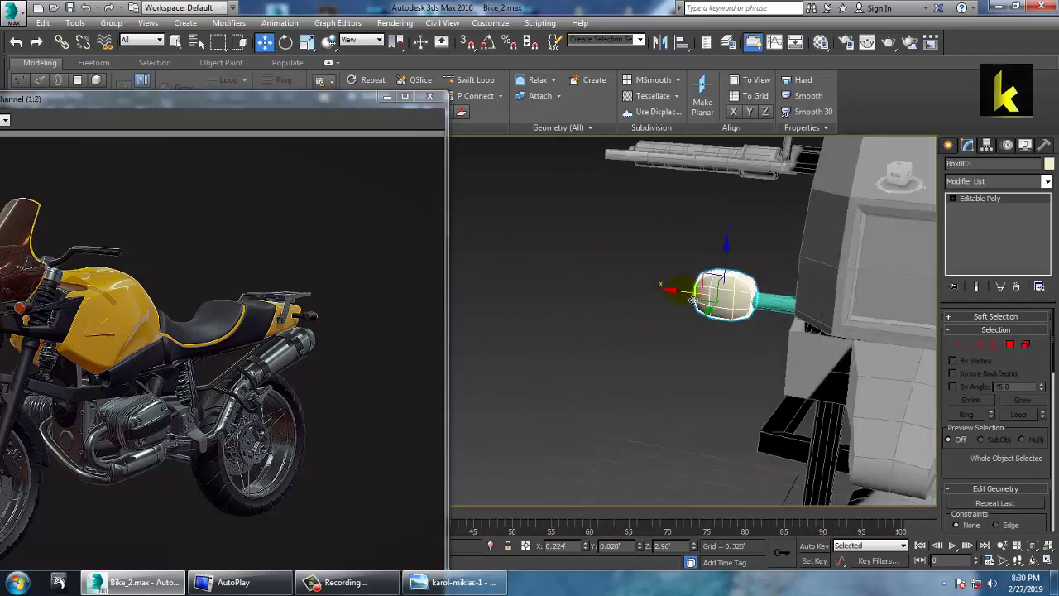
alt+middle_drag(754, 314, 983, 472)
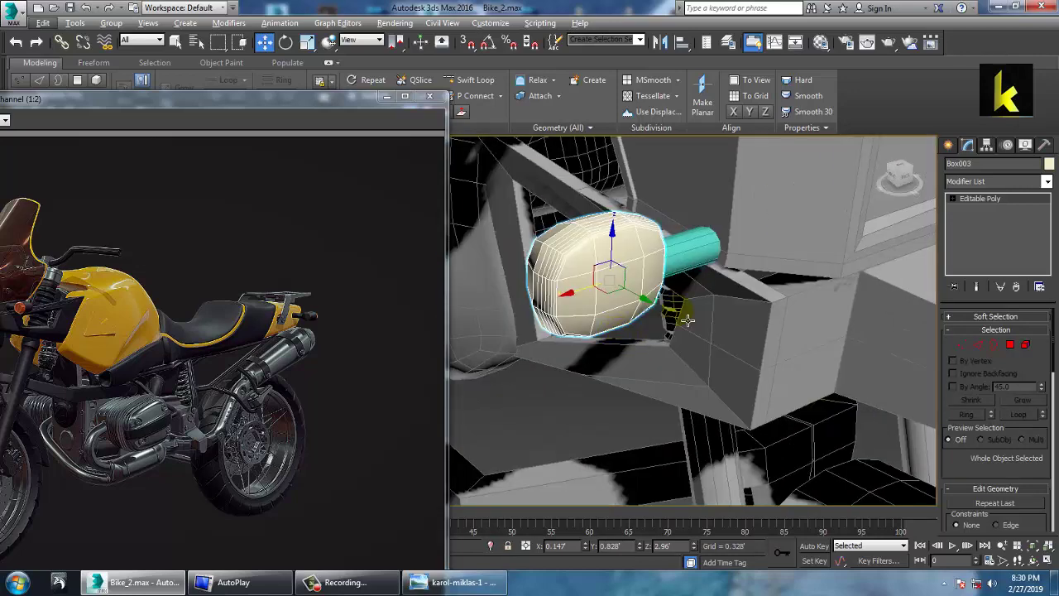
Step: Select the turn-signal housing together with its stalk and mirror a duplicate of both across the X axis
ctrl+click(692, 250)
scroll(680, 269, down, 5)
middle_drag(740, 348, 617, 344)
key(shift+z)
key(shift+z)
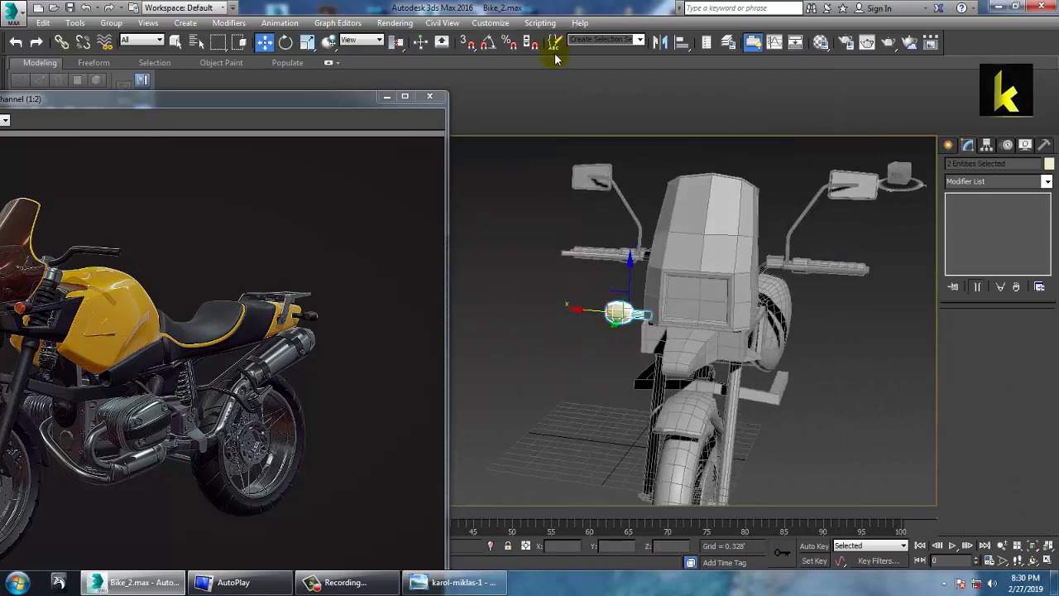
click(660, 43)
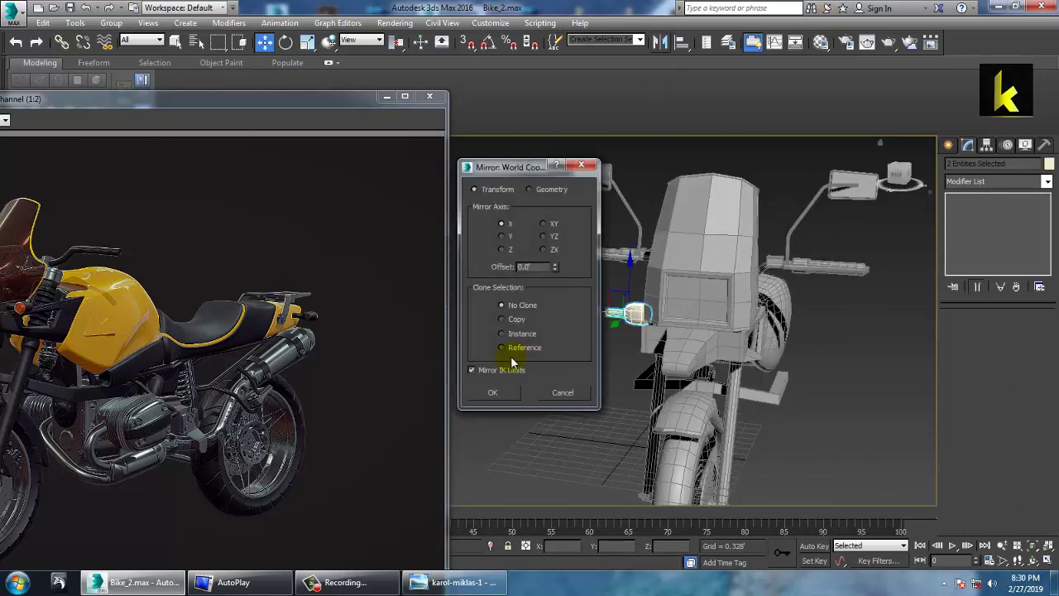
click(507, 397)
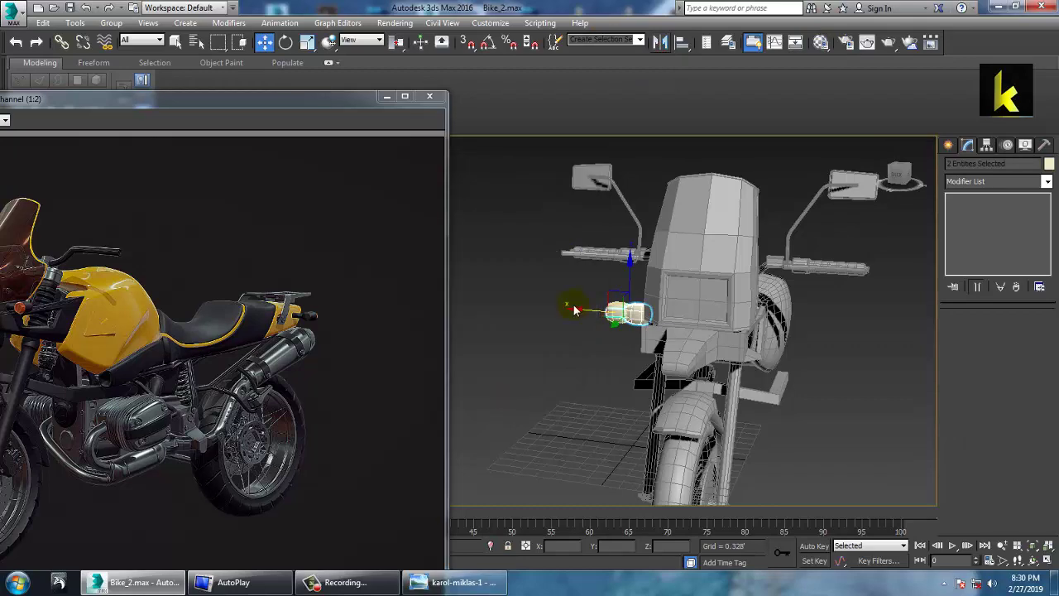
Step: Move the mirrored turn signal about -2.588' along X to the opposite side of the headlight cowl, and deselect it
shift+drag(586, 320, 724, 334)
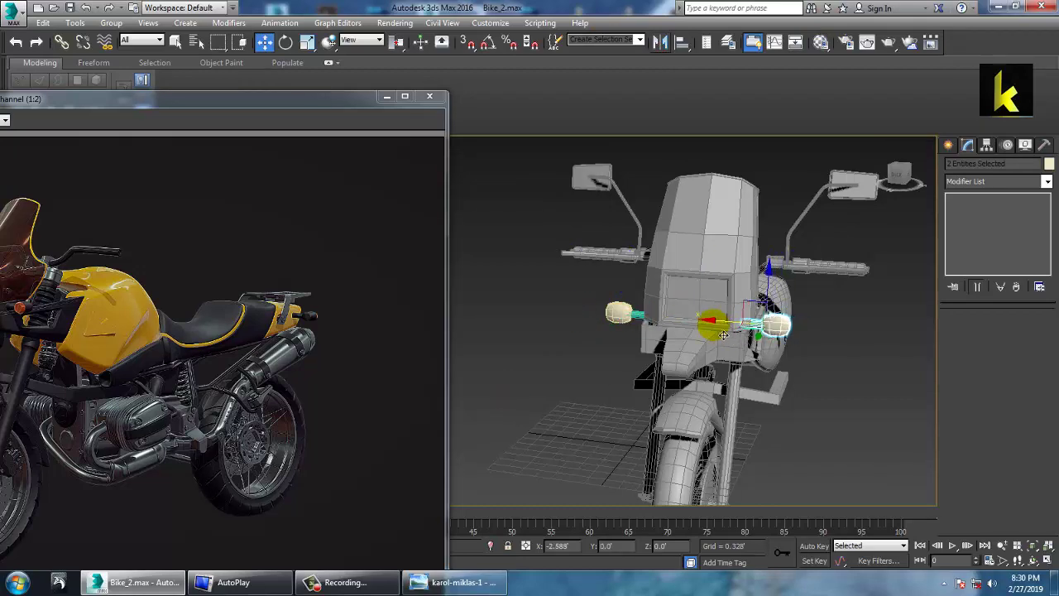
alt+middle_drag(813, 360, 649, 331)
click(566, 246)
Step: Select the mirrored housing and its stalk and nudge them about -0.076' along X against the cowl's side
scroll(567, 246, up, 2)
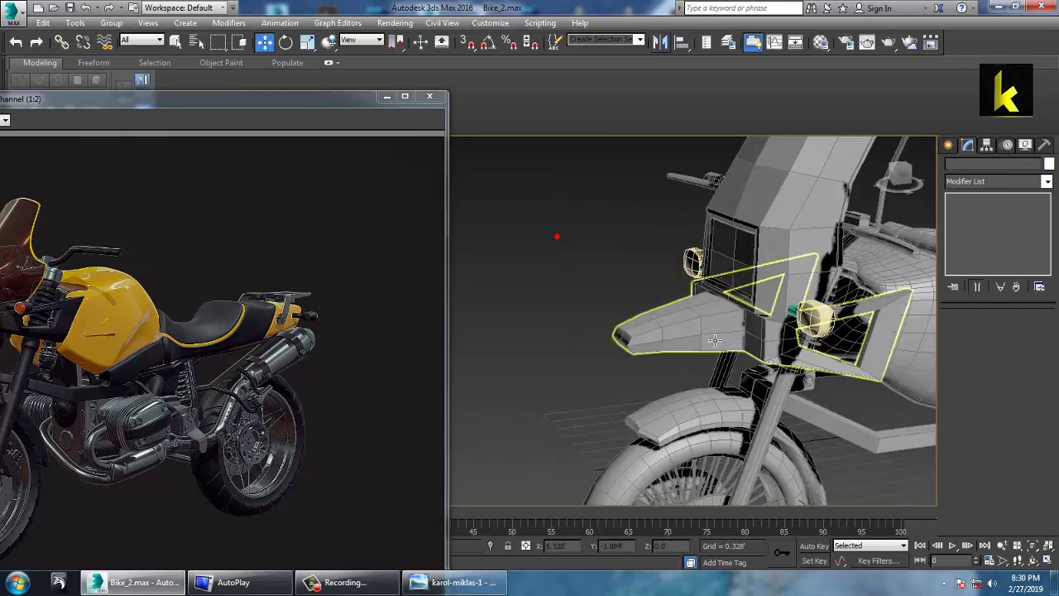
alt+middle_drag(567, 245, 778, 290)
middle_drag(778, 290, 778, 320)
click(709, 265)
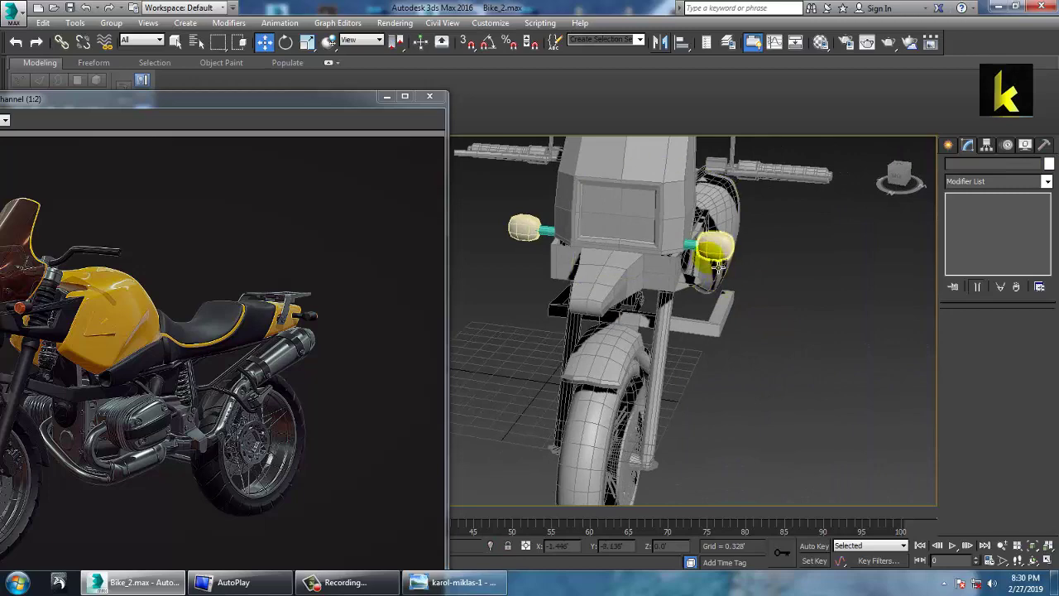
ctrl+click(667, 263)
alt+click(667, 263)
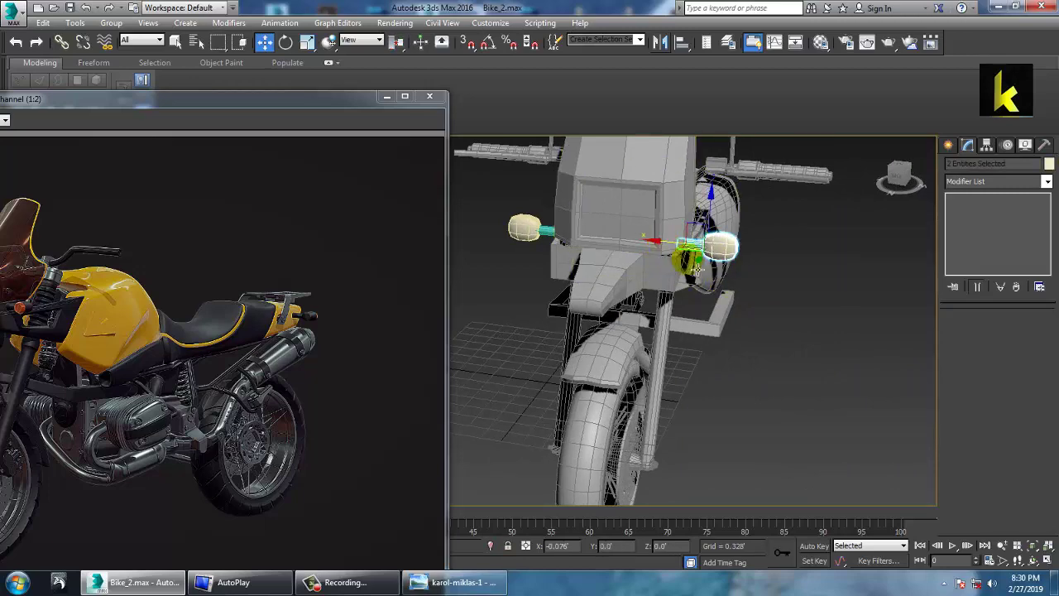
Step: Select every object in the scene, assign them all the same light grey object color, and clear the selection
key(ctrl+a)
click(1048, 165)
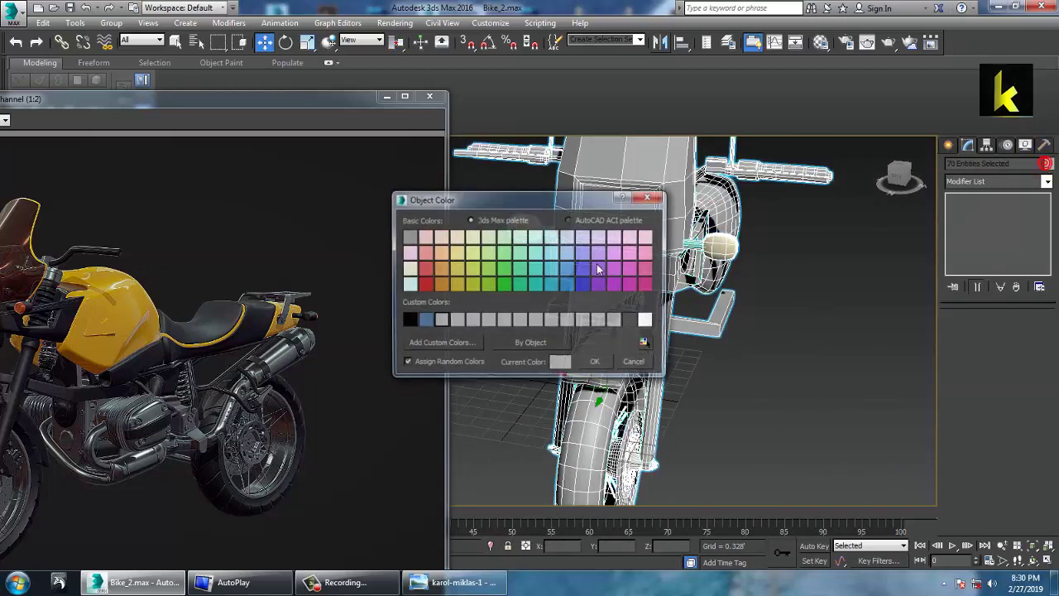
click(603, 364)
click(913, 366)
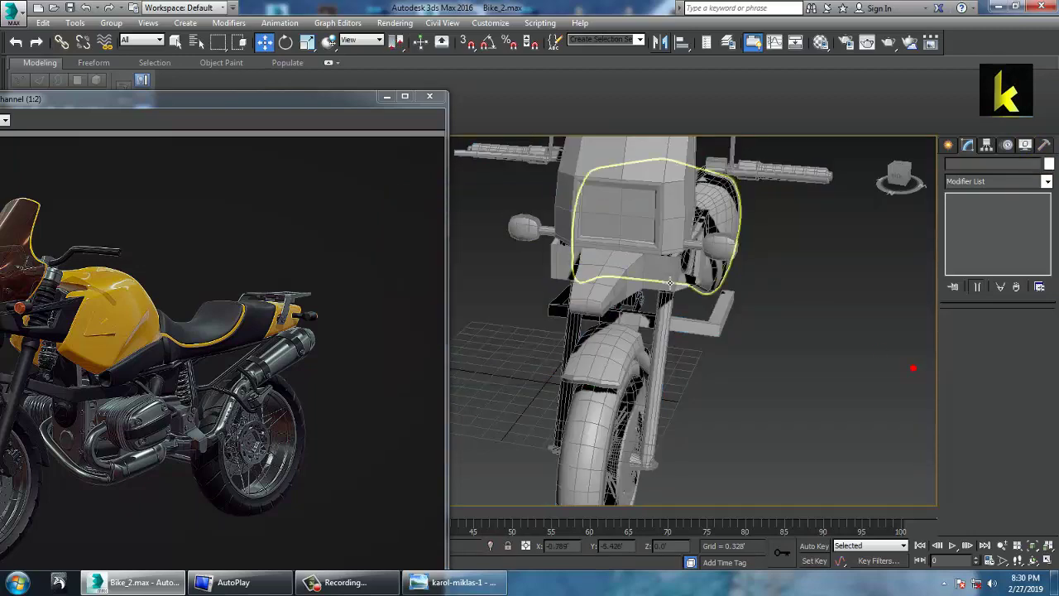
alt+middle_drag(815, 286, 763, 334)
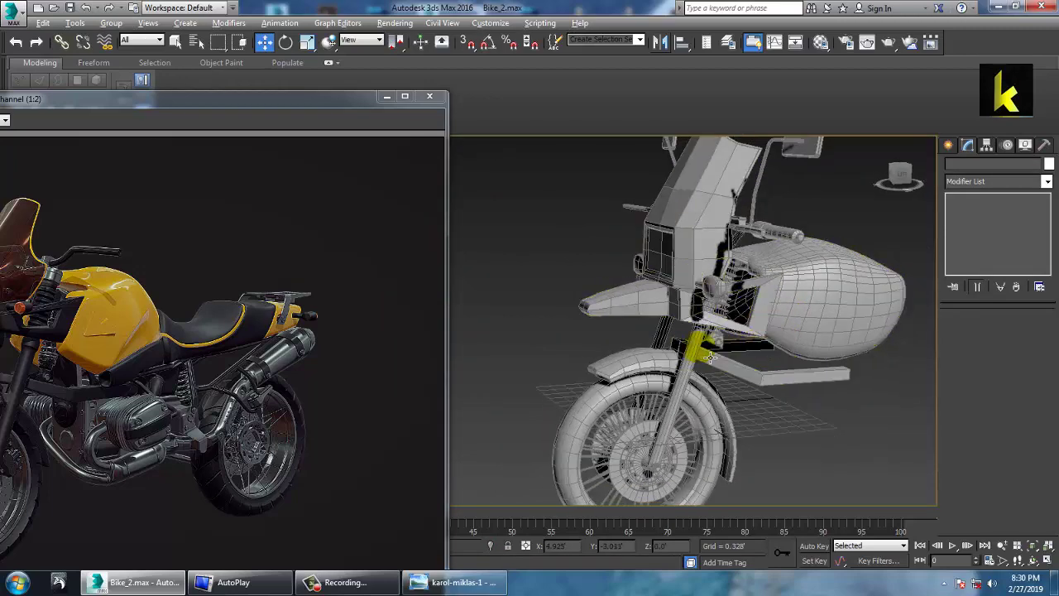
click(350, 591)
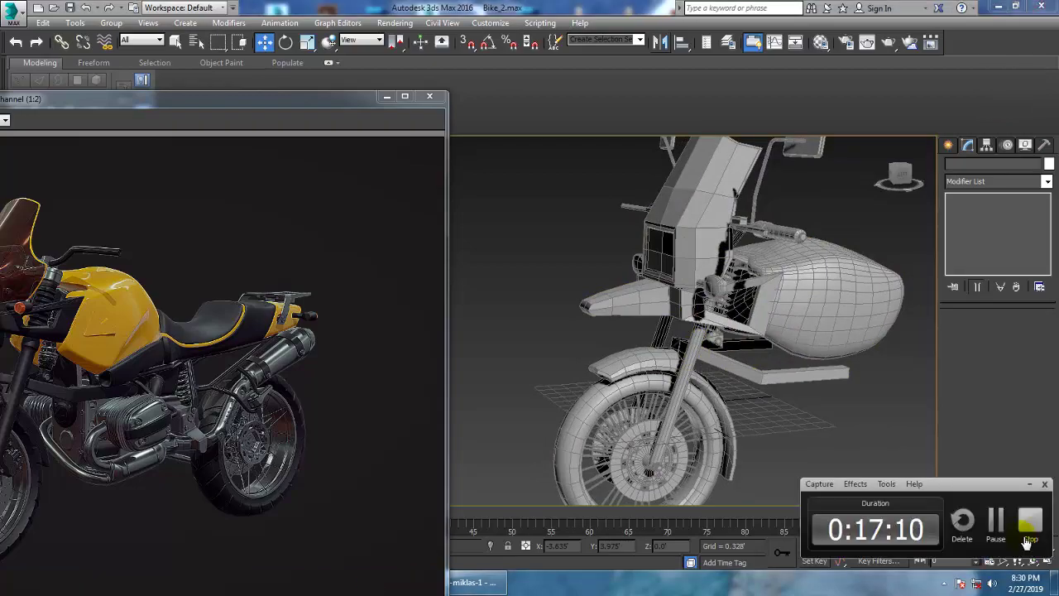